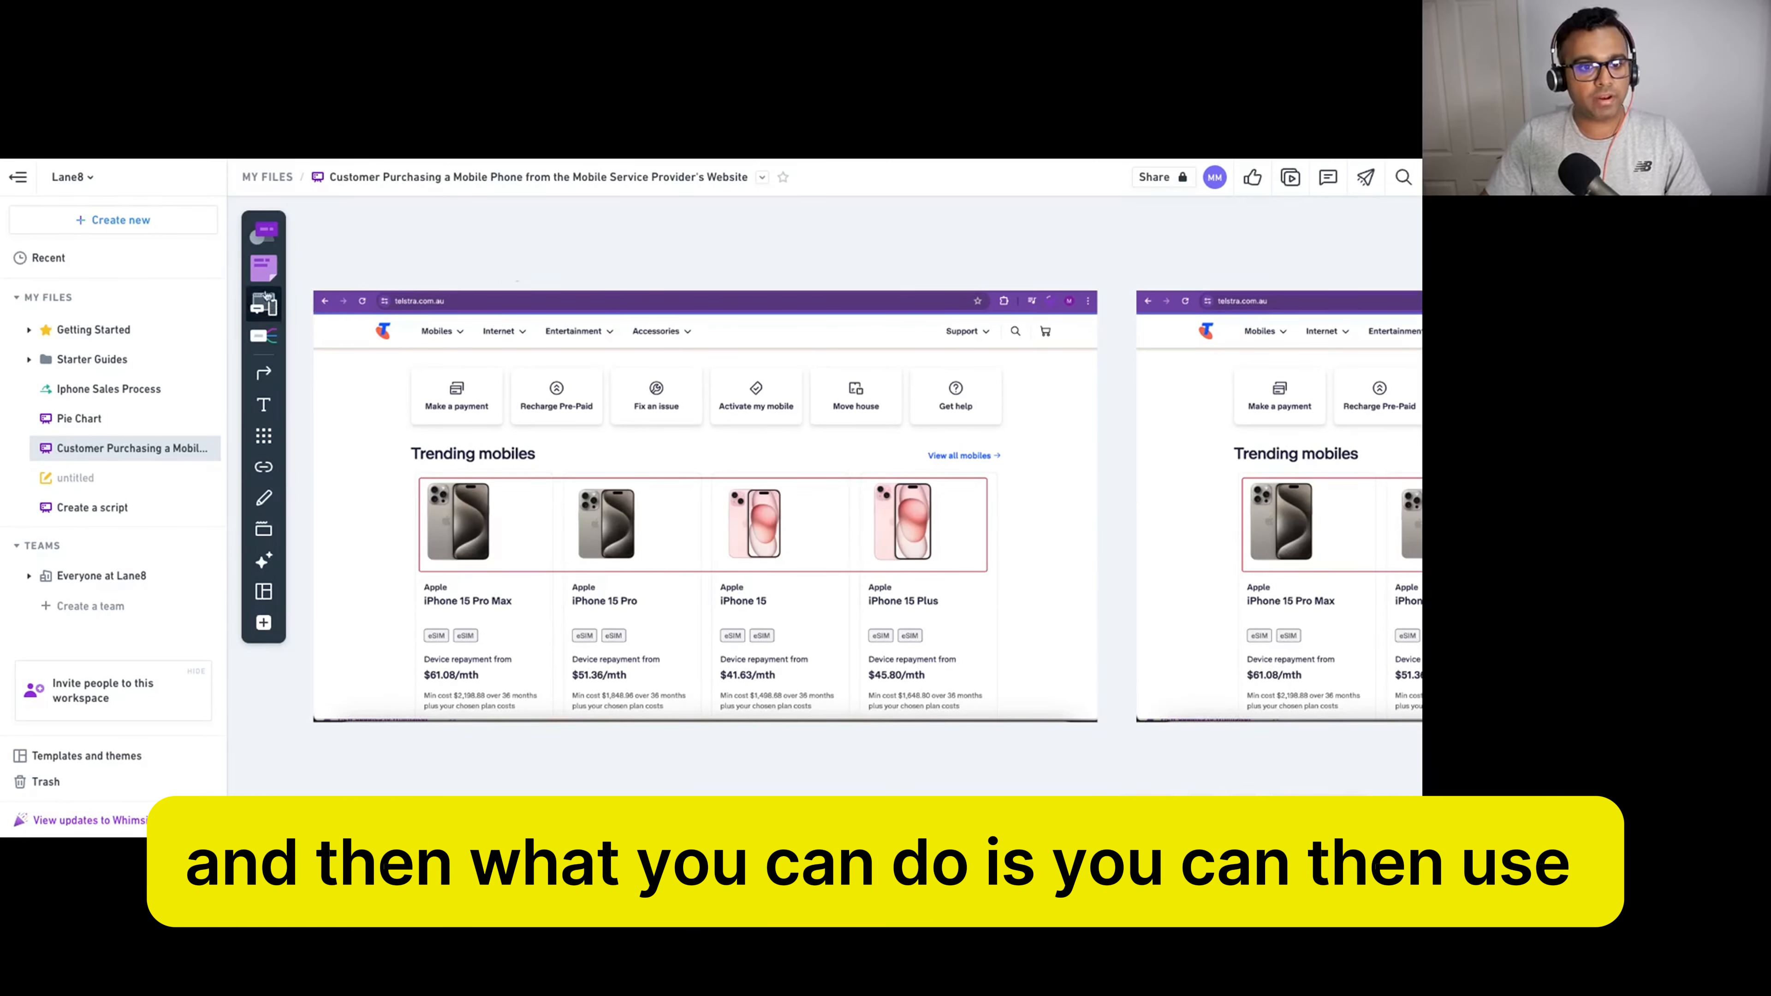
Place a purple sticky note and move it to the left of the Telstra screenshot.
left_click(263, 232)
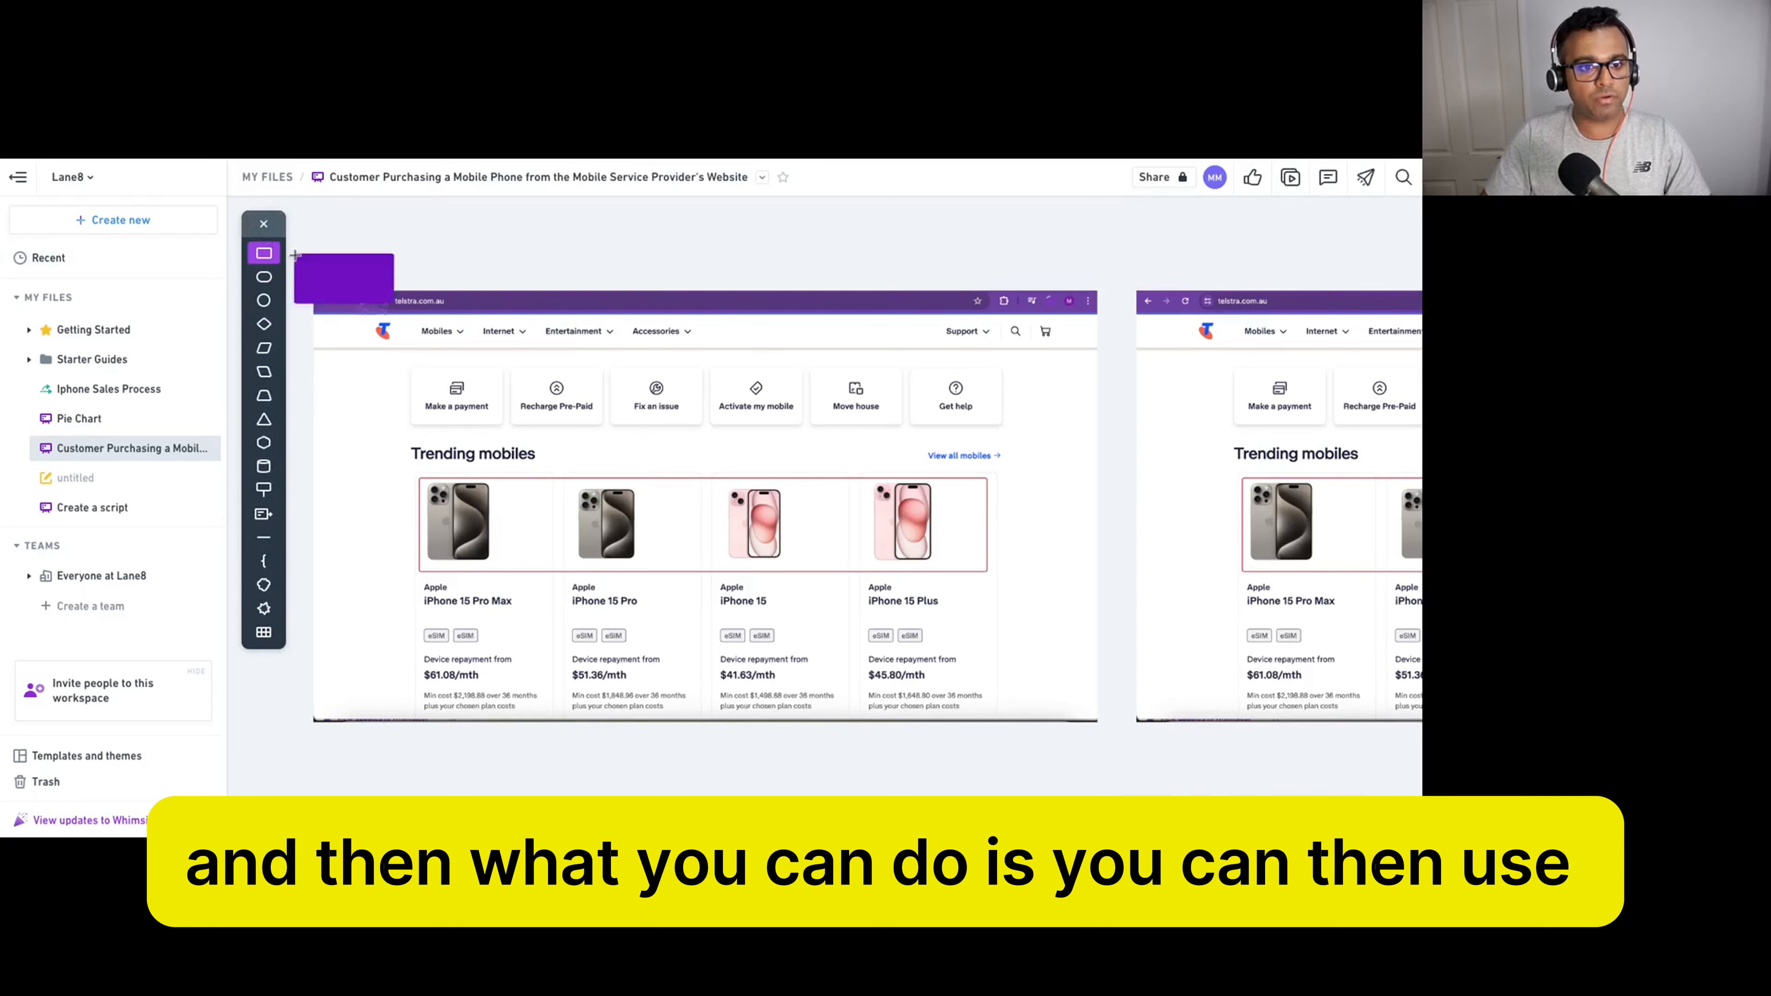
left_click(261, 224)
left_click(263, 265)
left_click(415, 245)
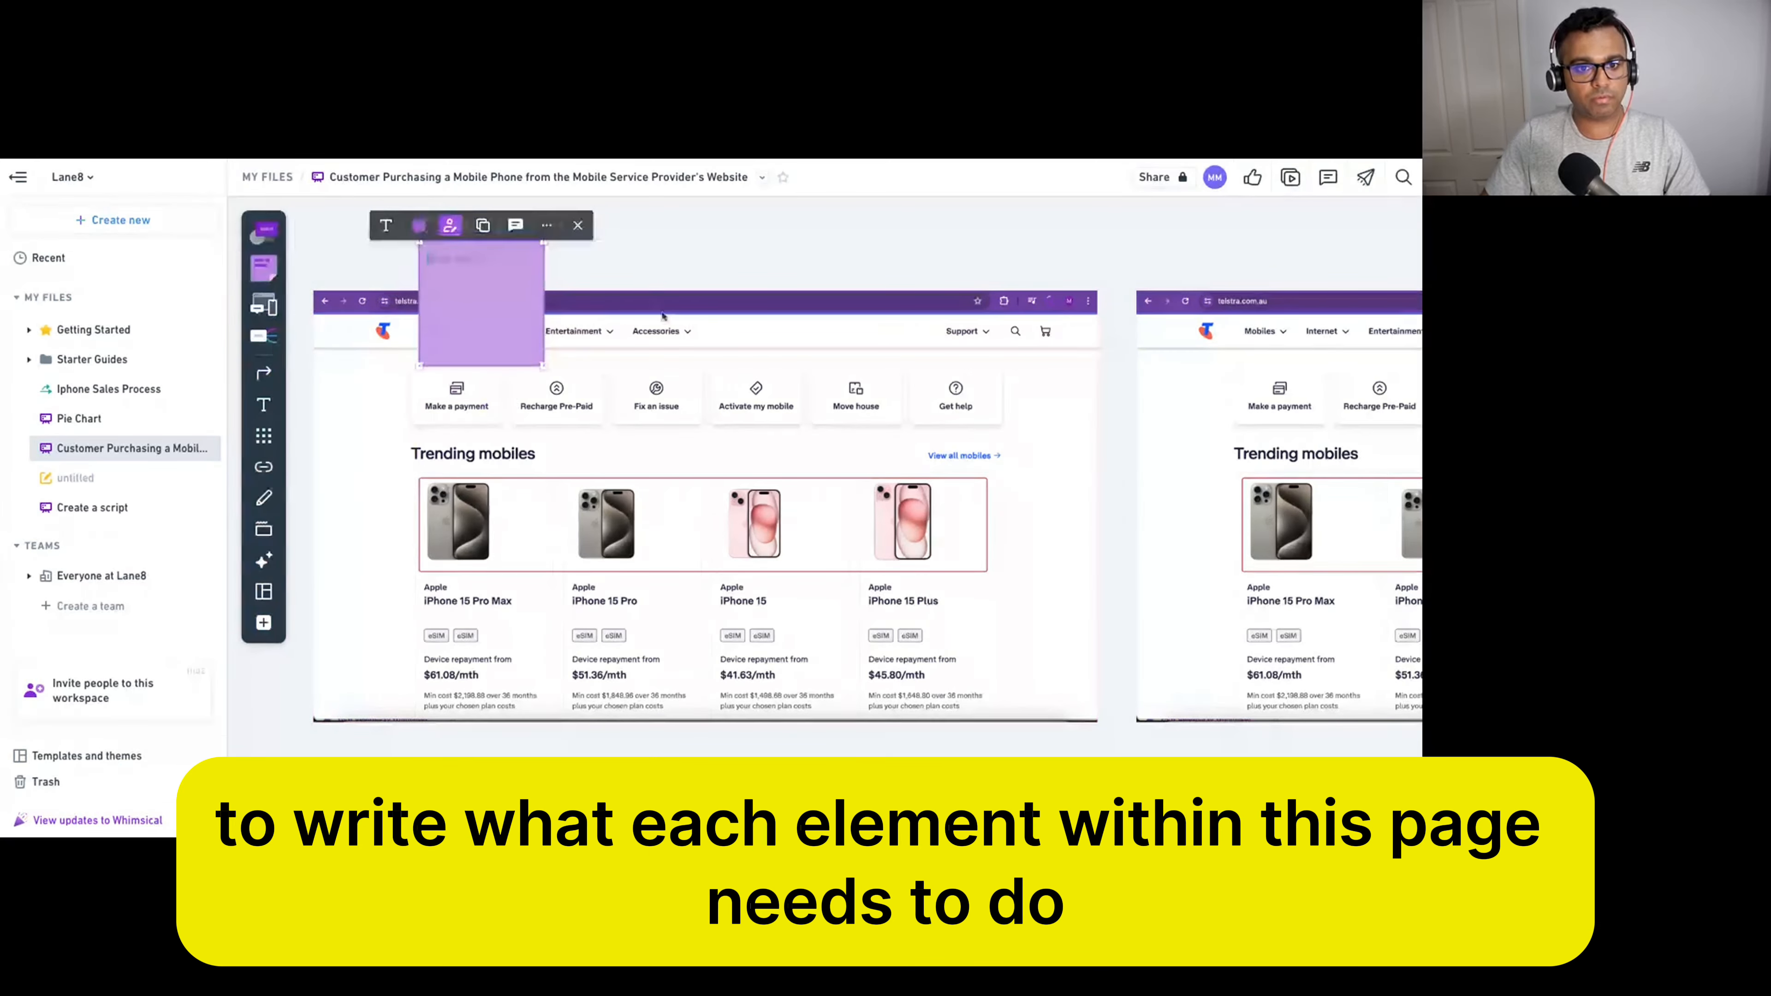
scroll(916, 406, "down", 2)
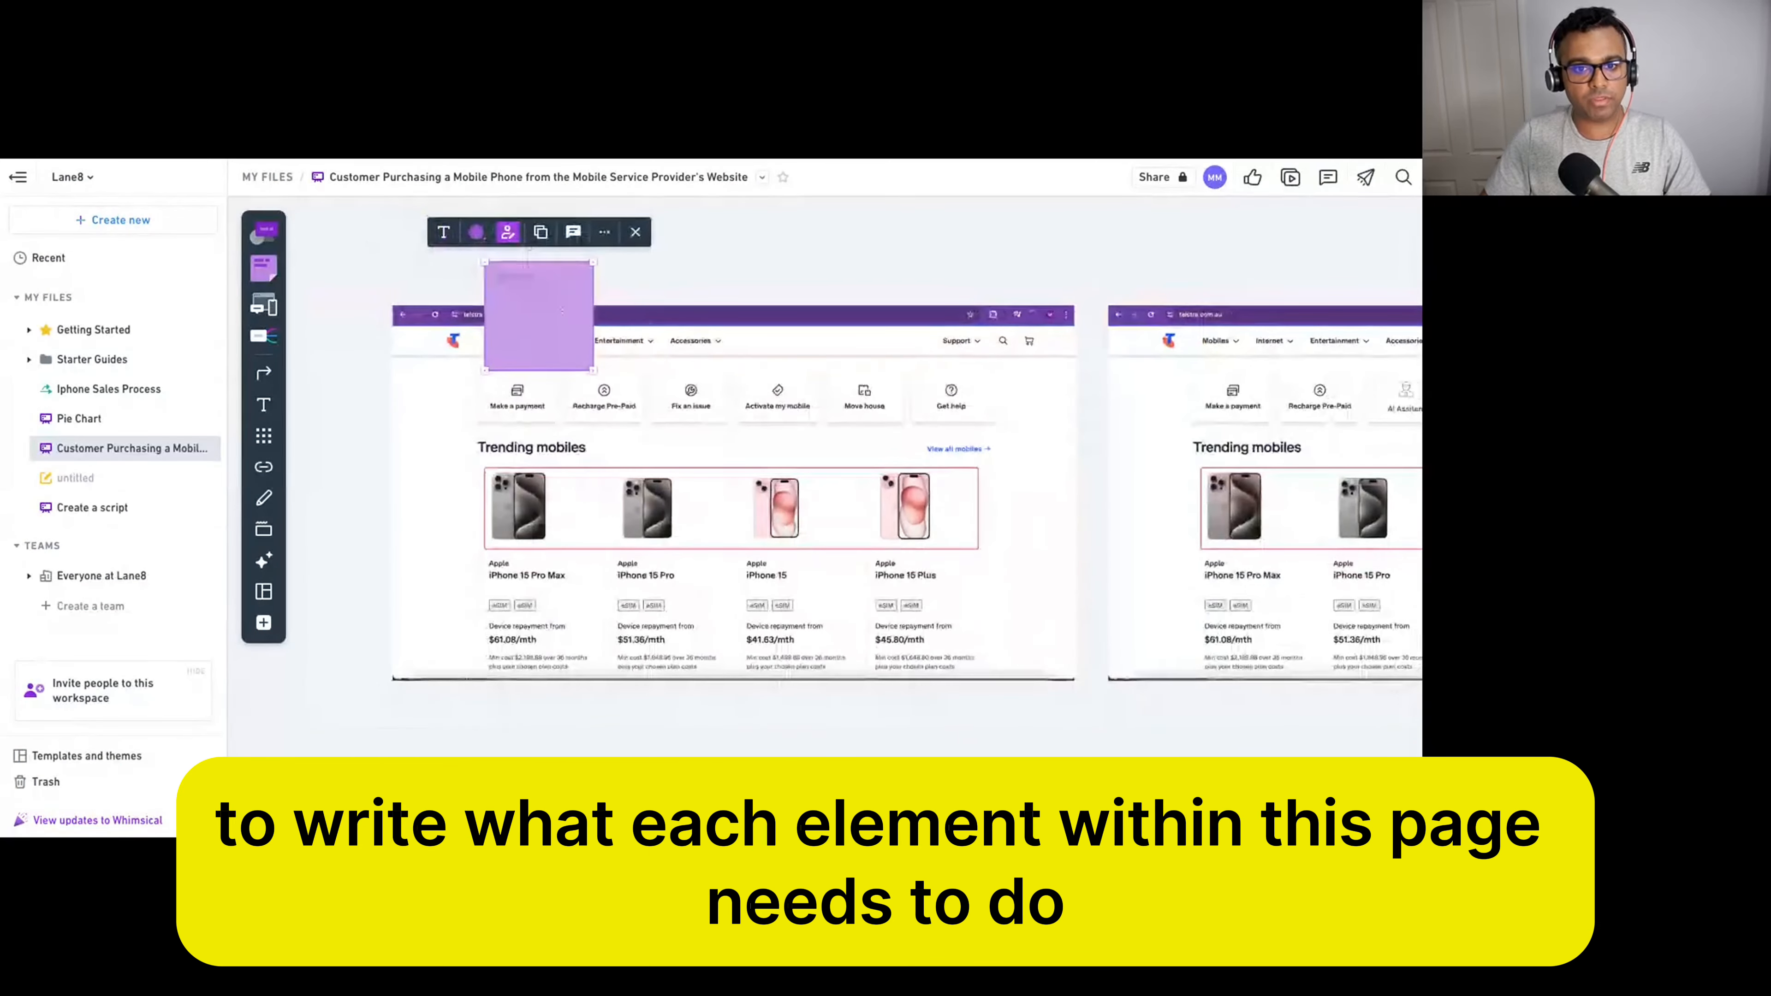
key("Escape")
left_click_drag(531, 326, 322, 444)
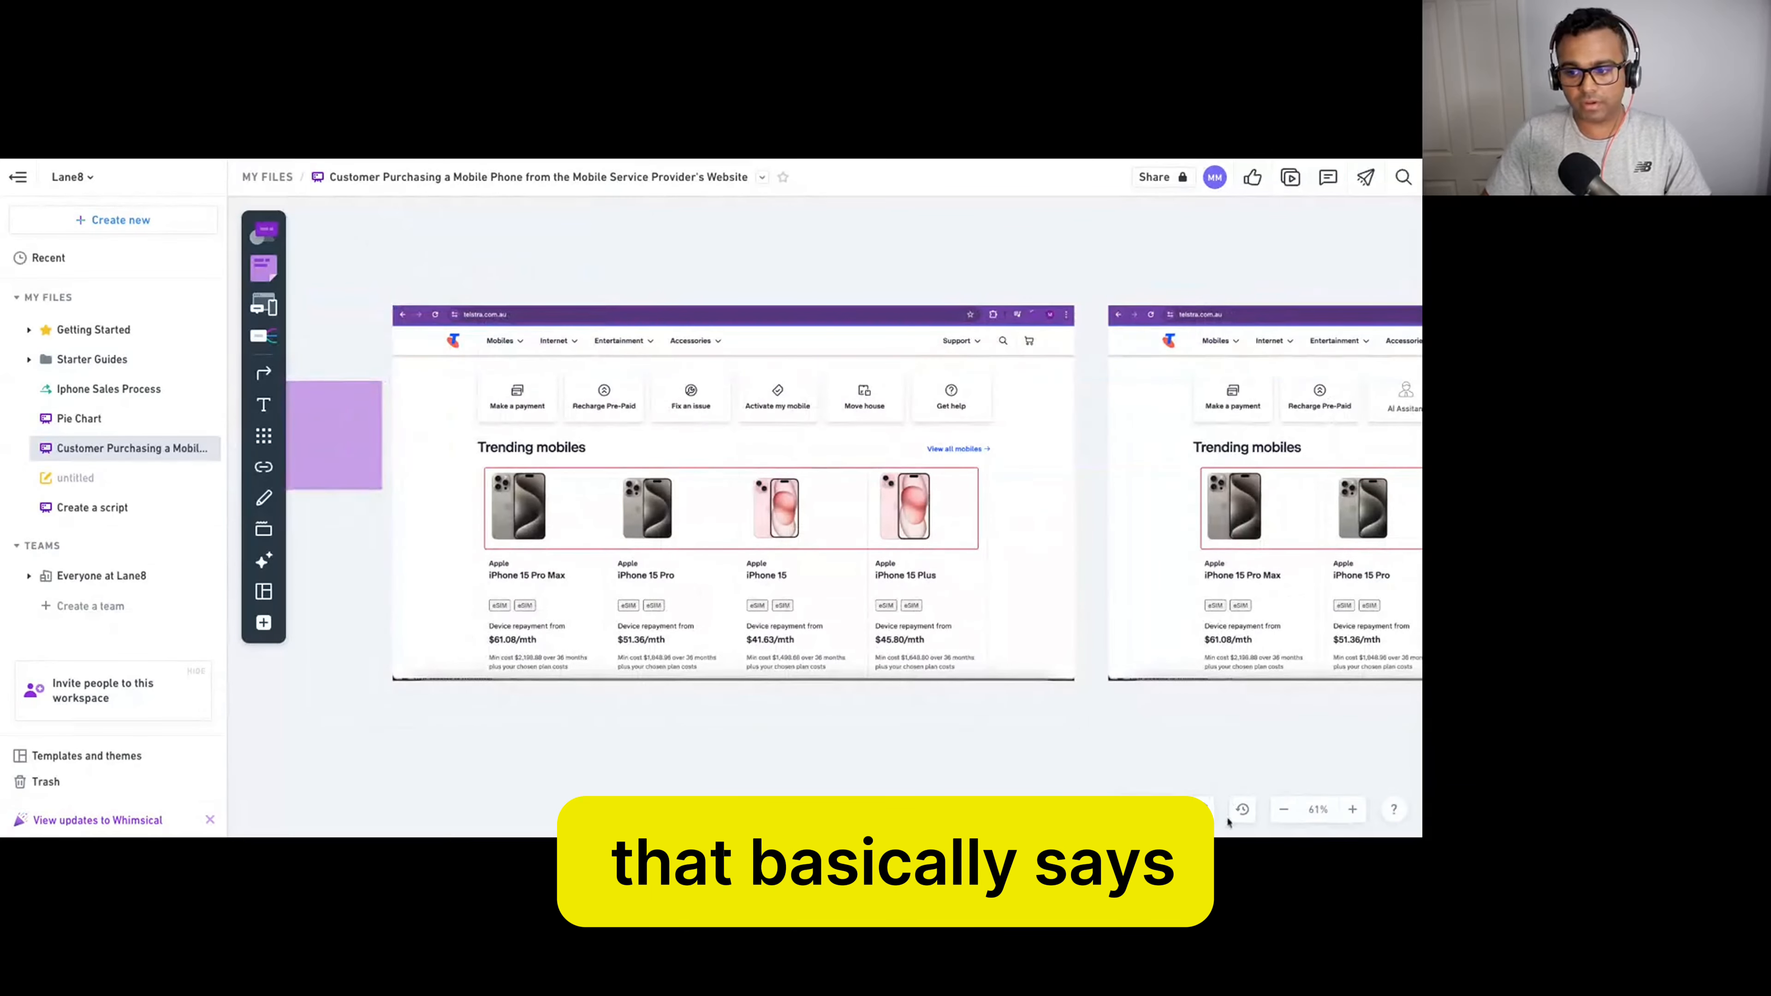
left_click_drag(545, 710, 627, 694)
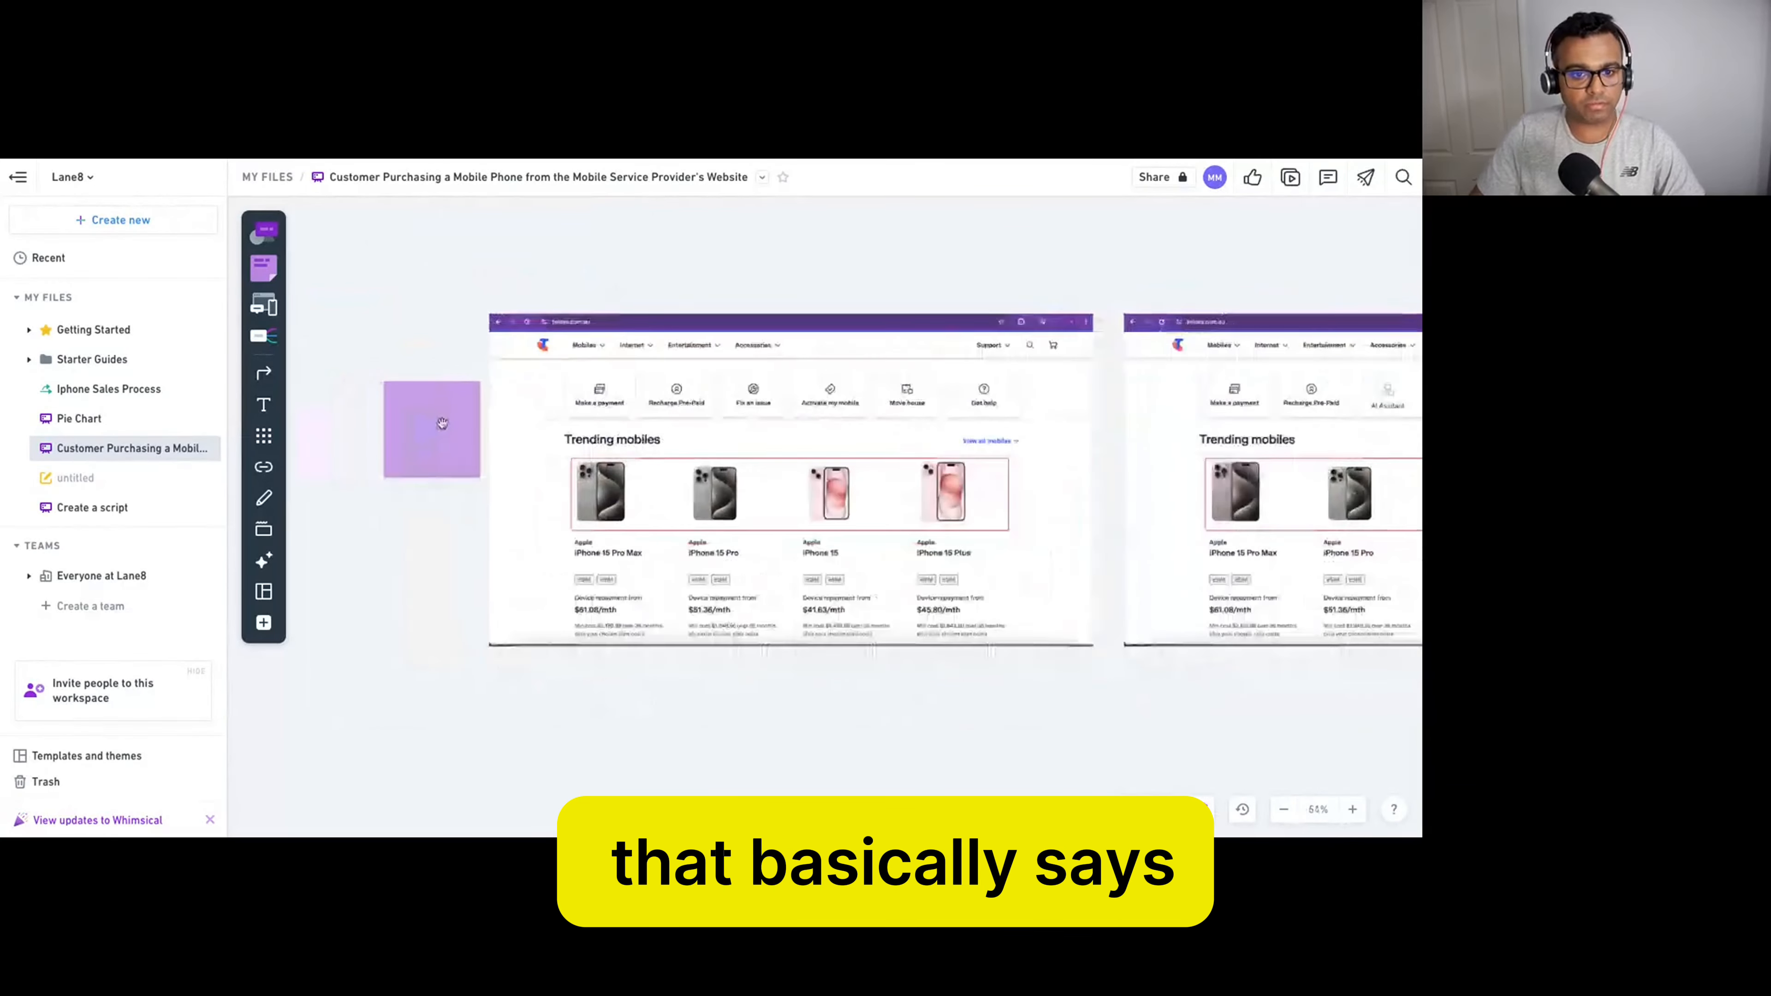
scroll(447, 417, "up", 10)
scroll(447, 417, "down", 6)
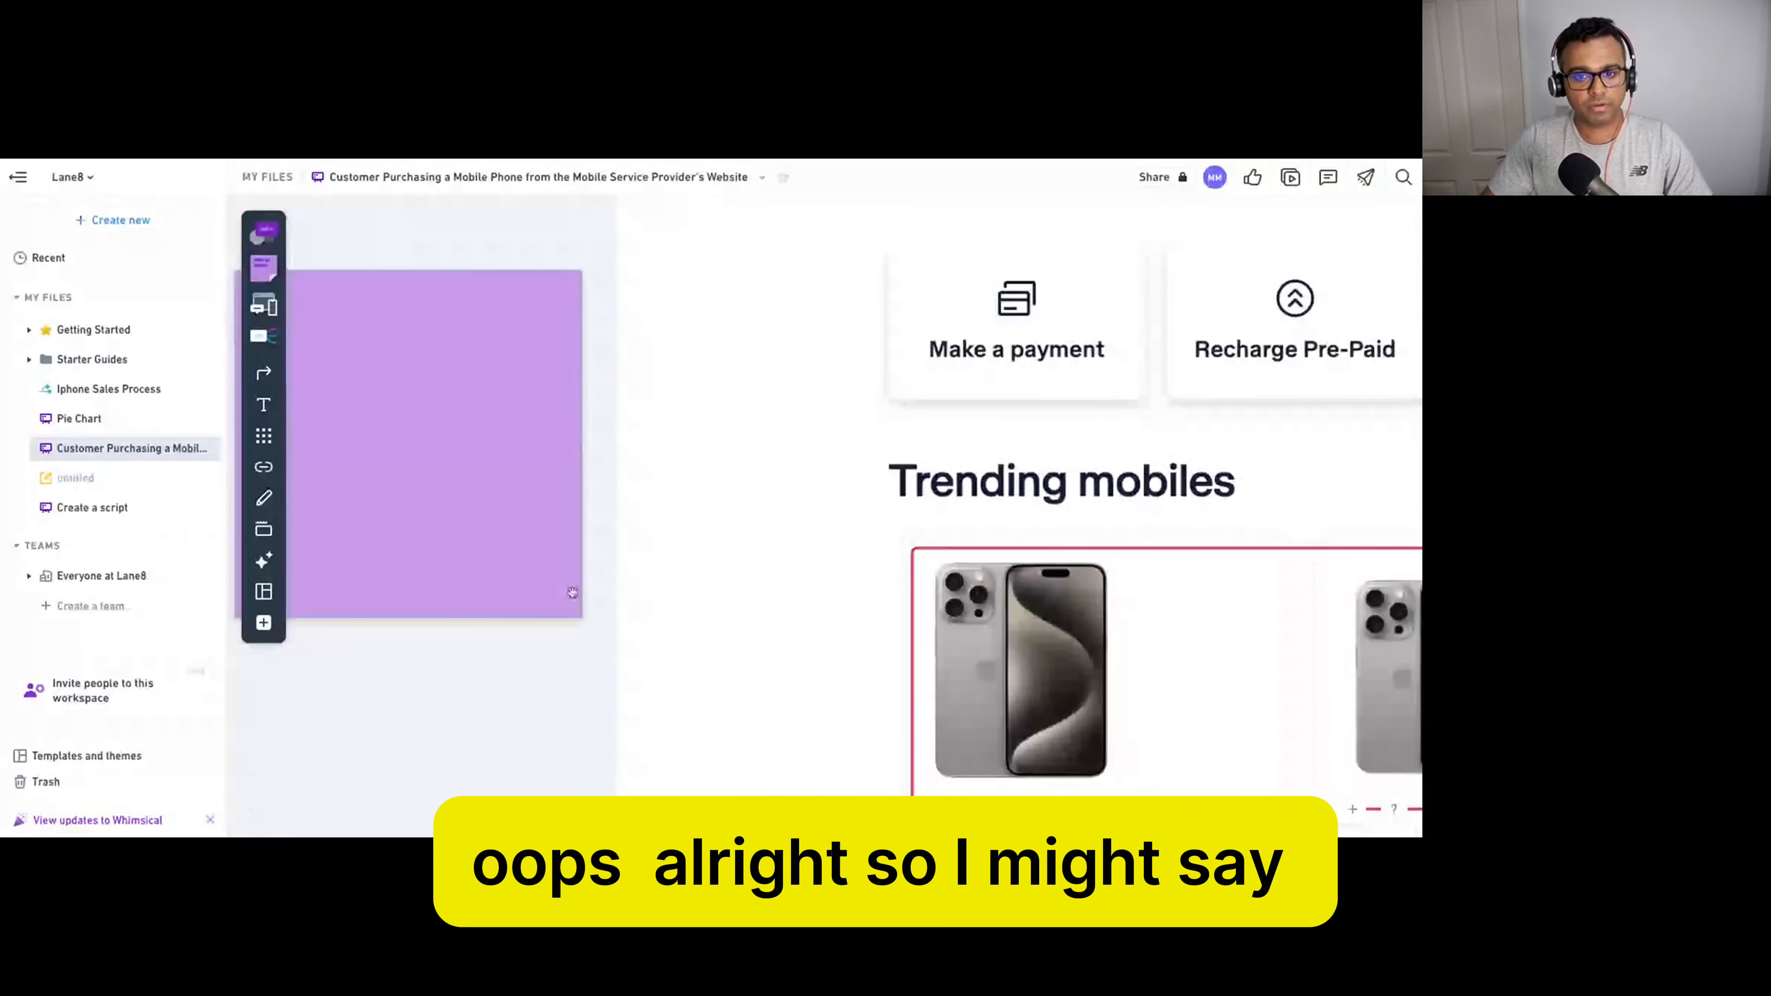
scroll(446, 438, "up", 1)
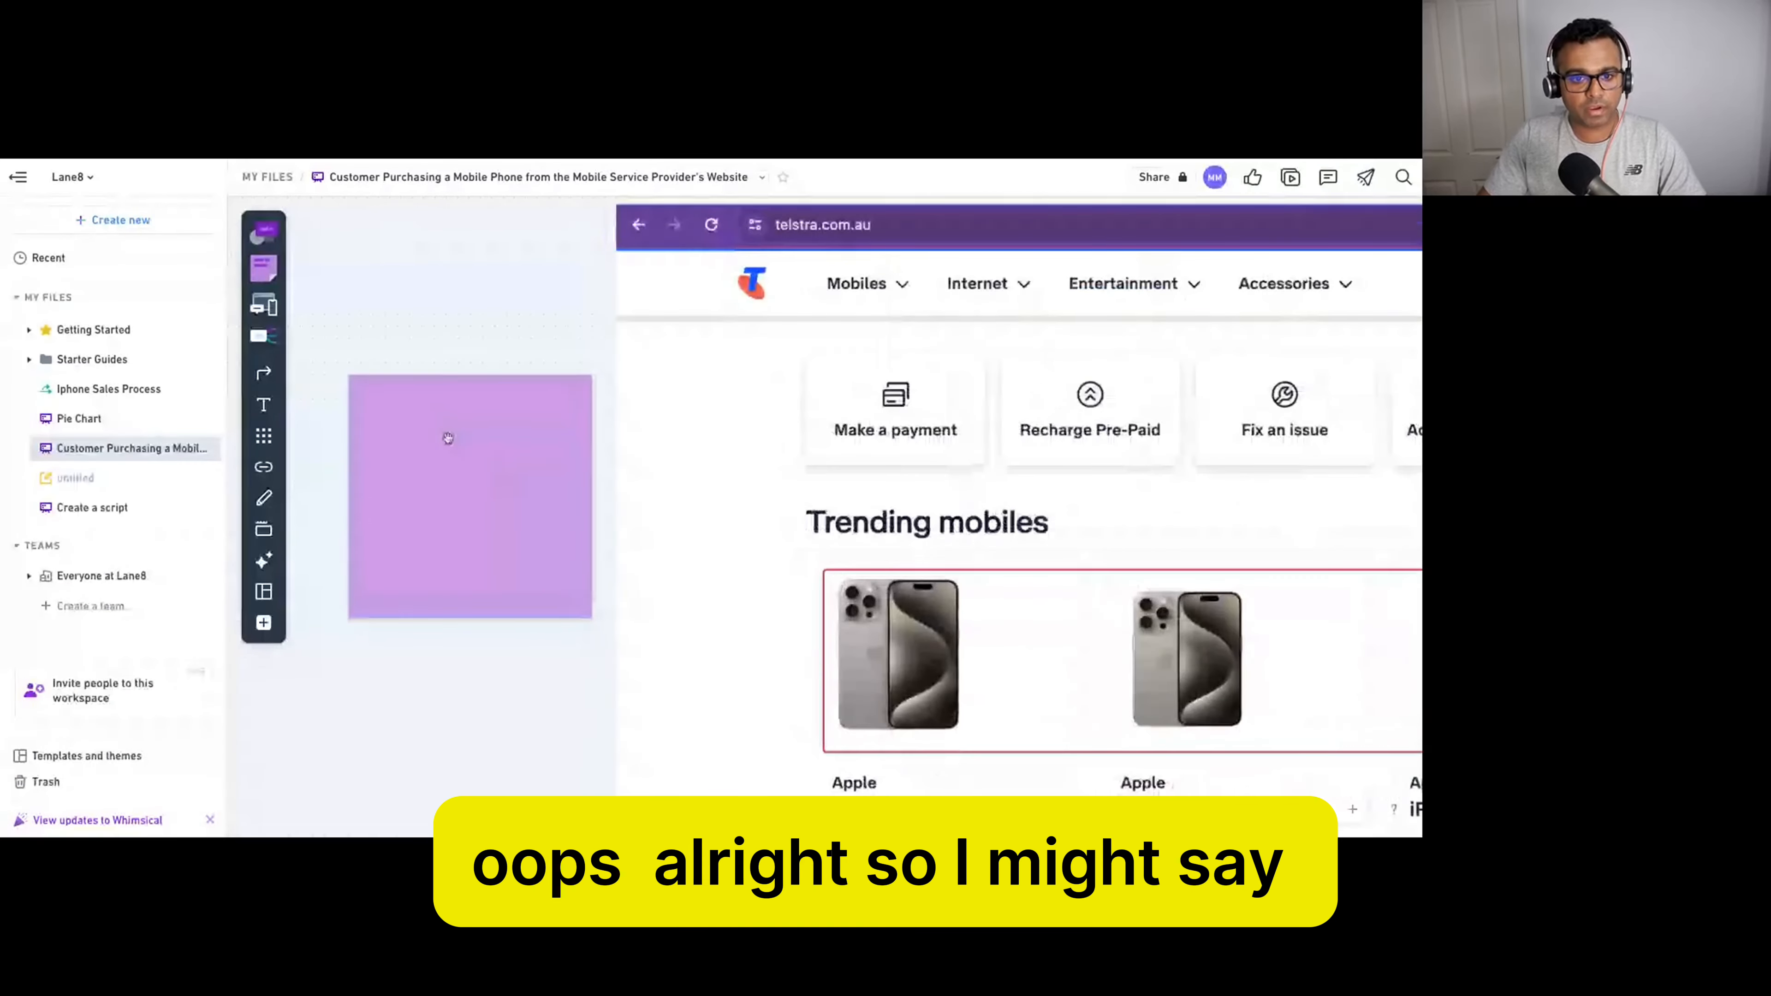
scroll(525, 466, "down", 2)
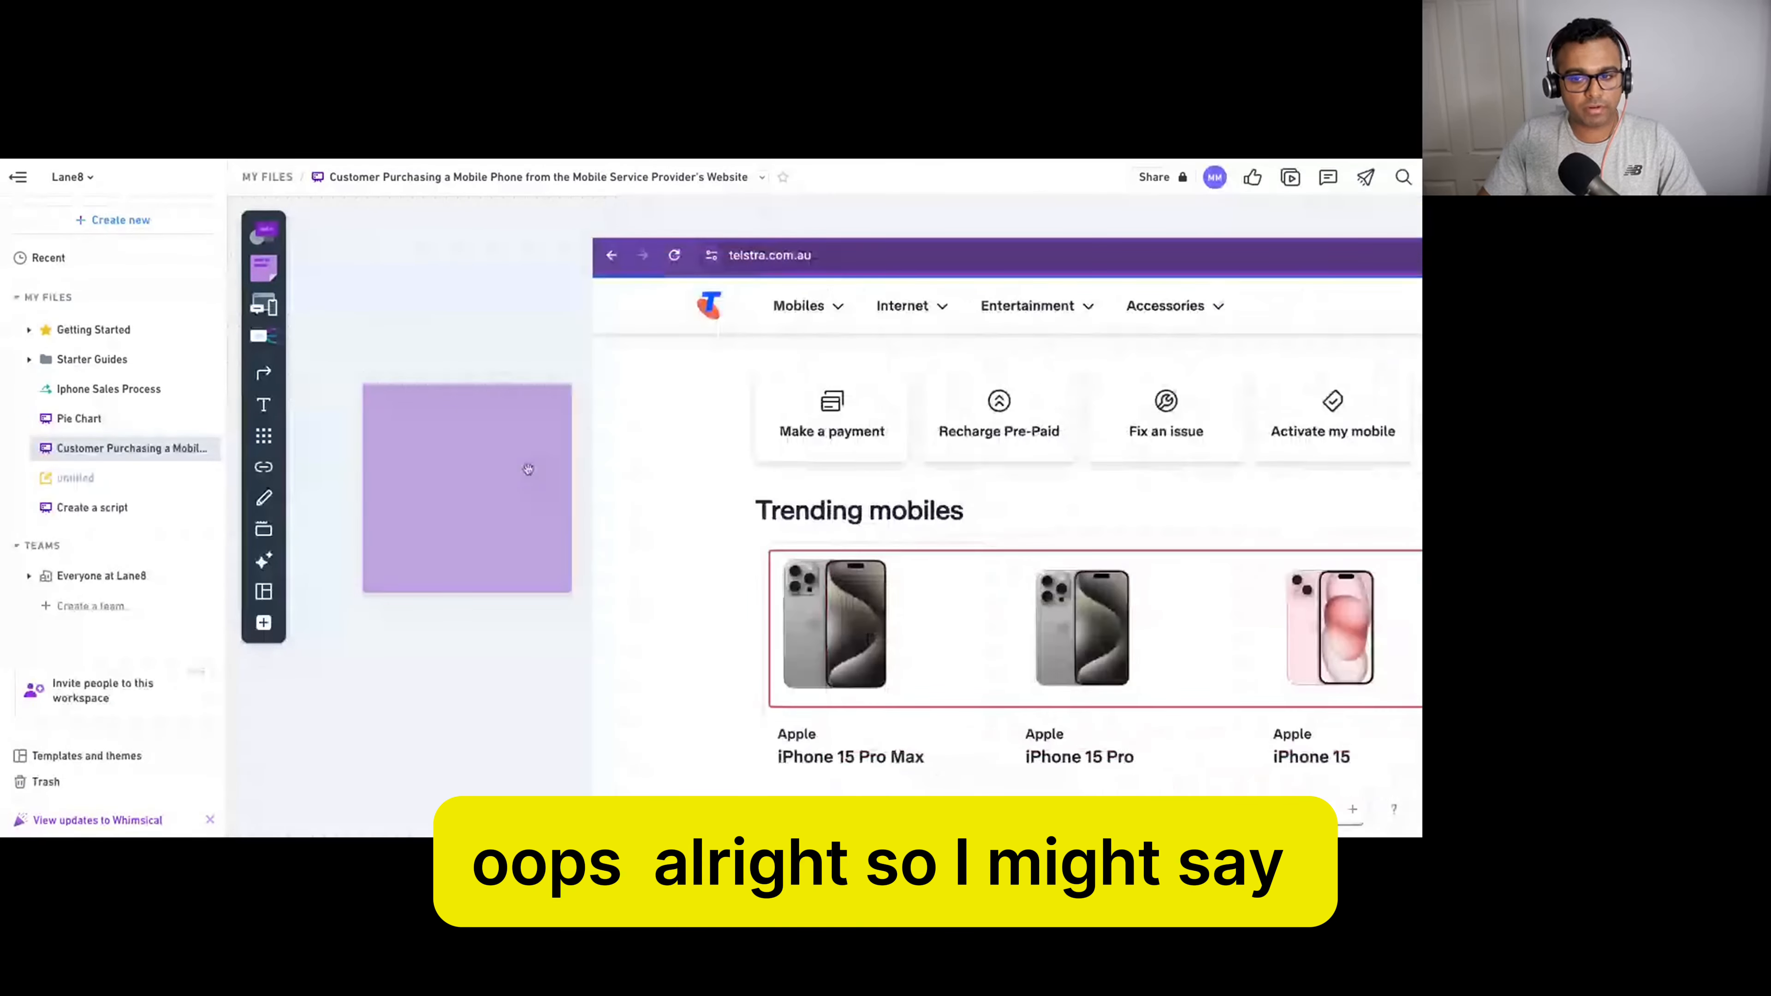
Write 'Clicking here should navigate the user to the payment page' on the sticky note.
double_click(470, 452)
type("C")
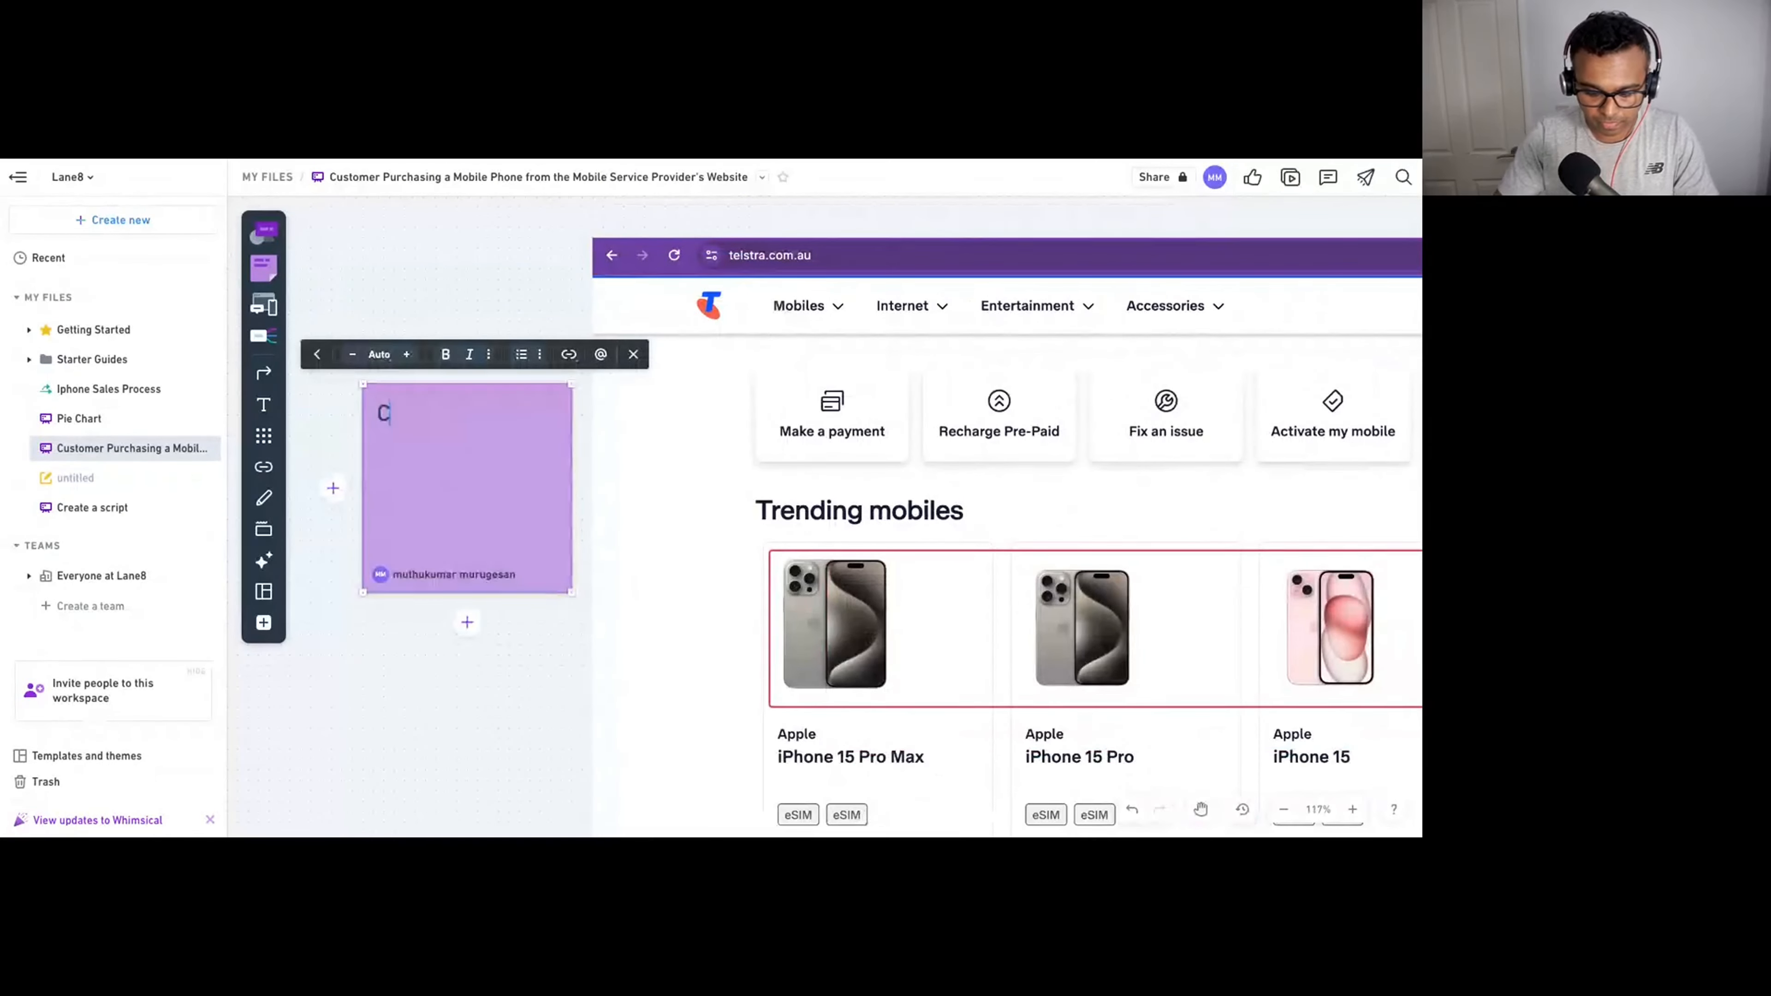
type("licking th")
key("BackSpace")
key("BackSpace")
type("h")
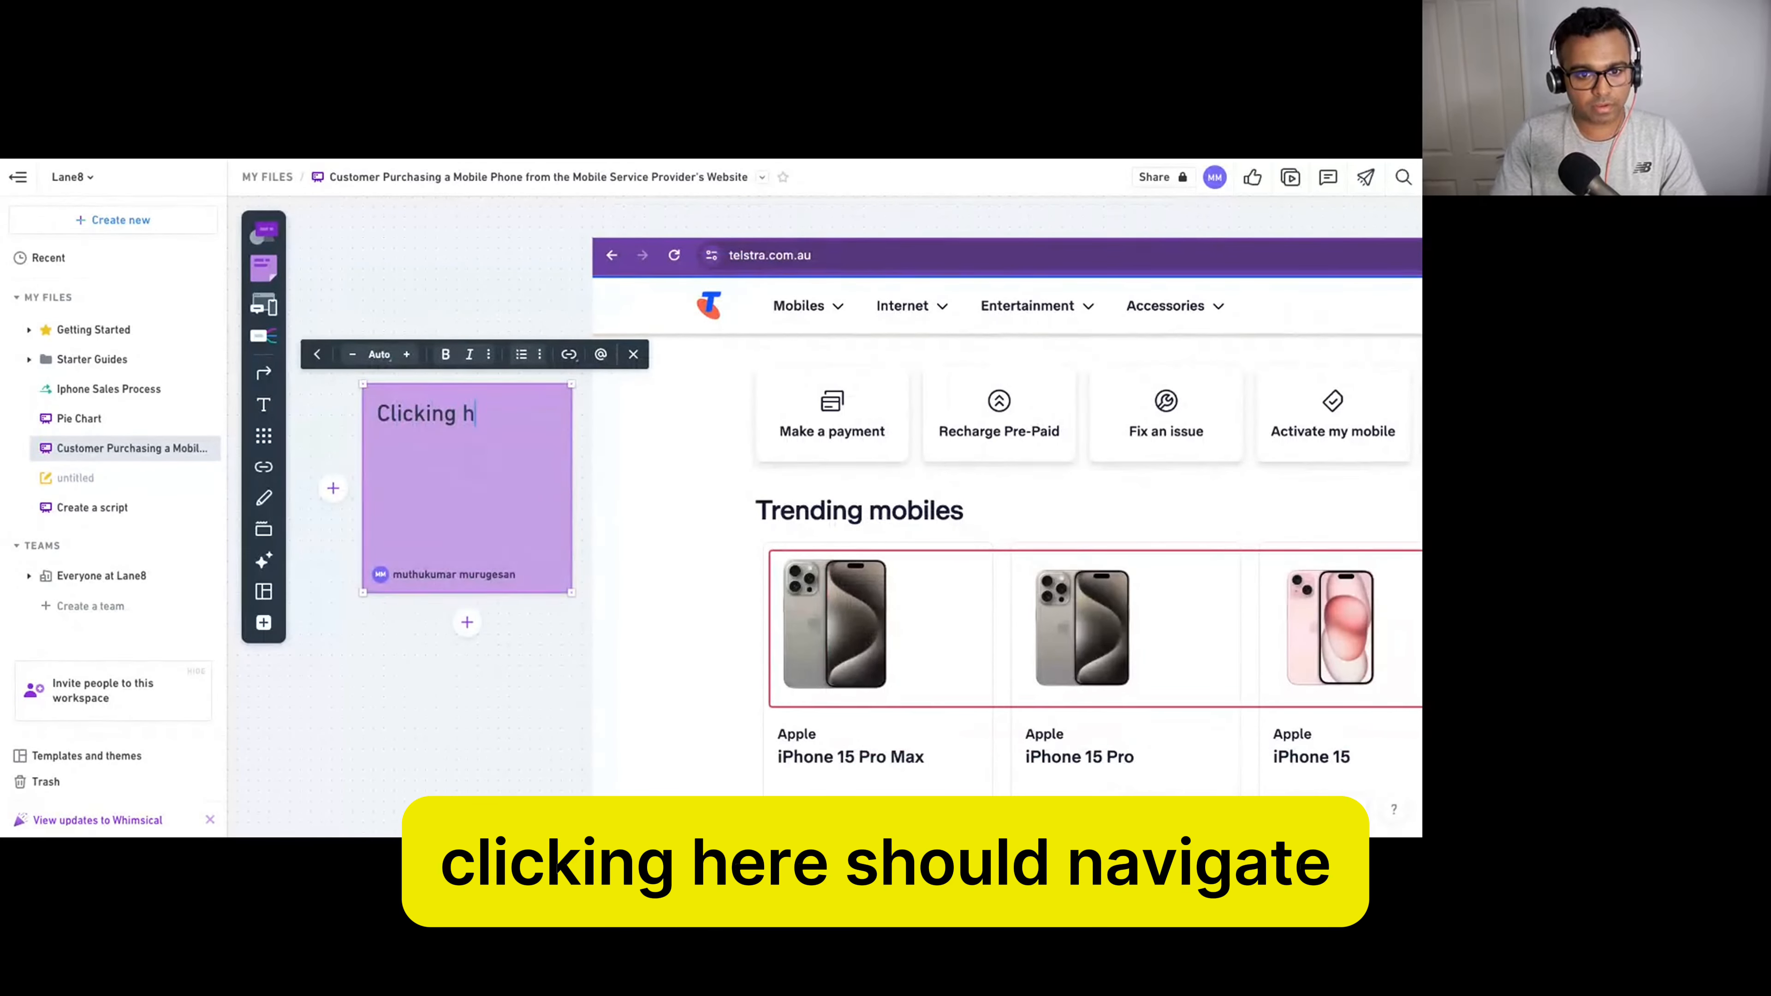
type("ere should ")
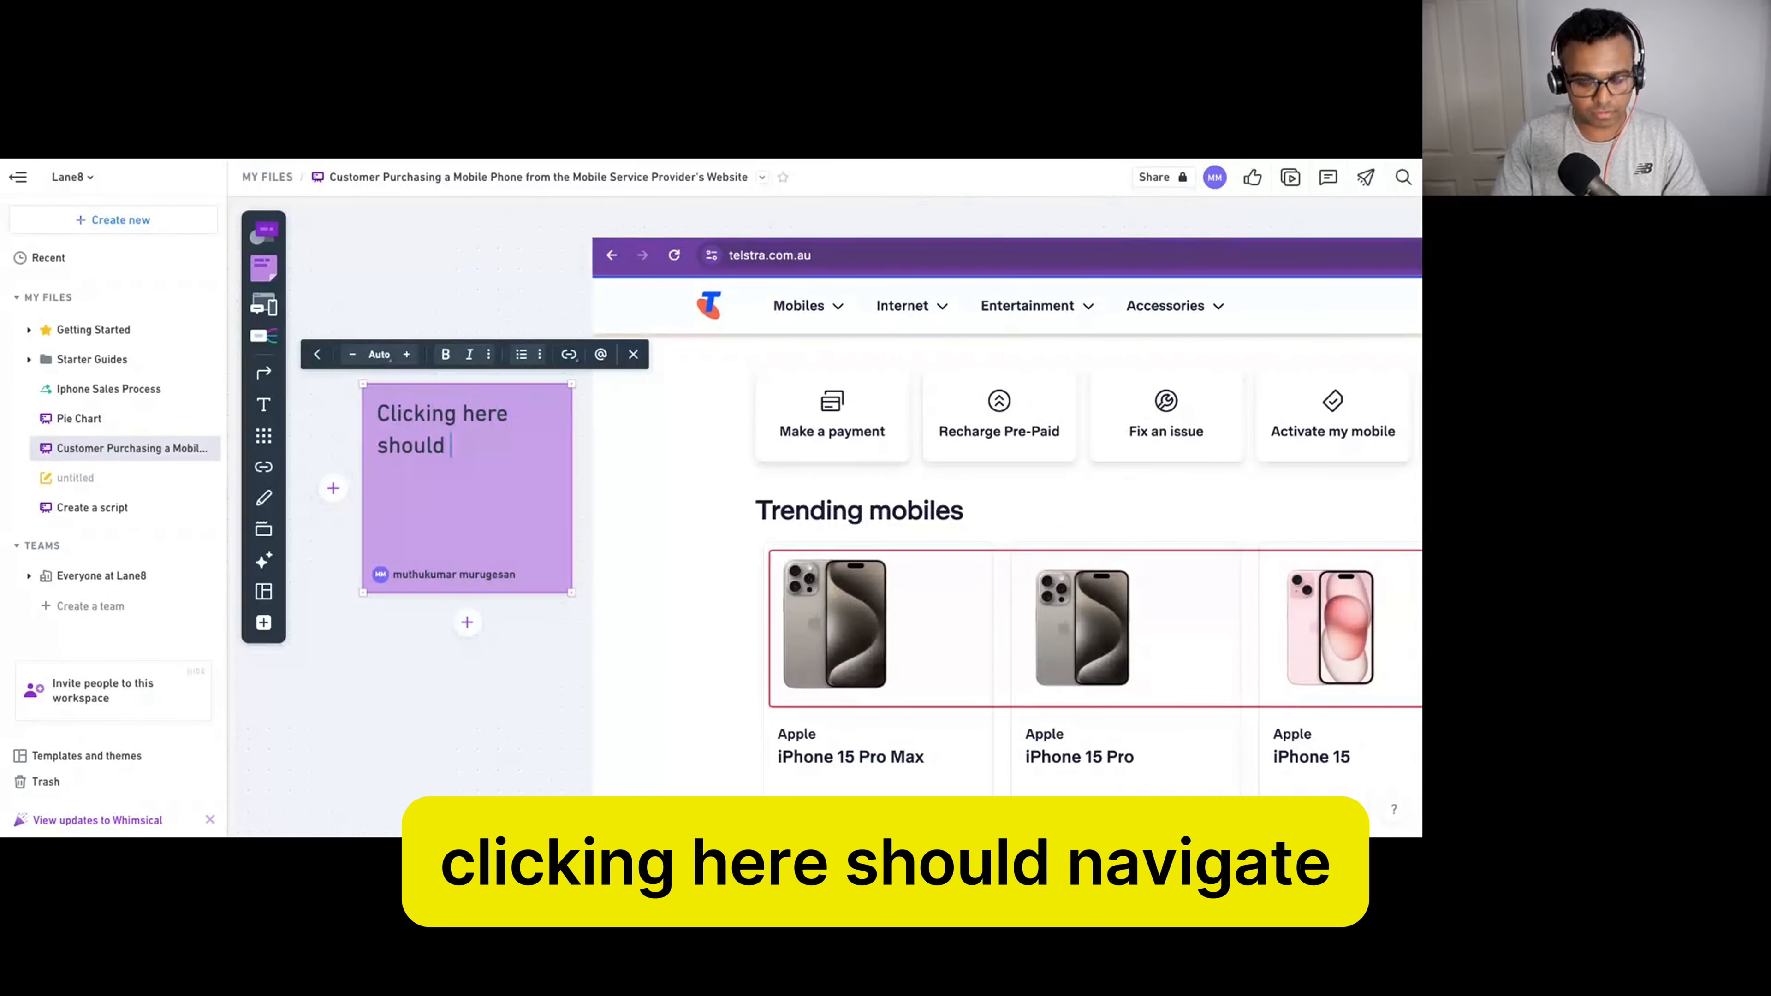
type("navigate the usrer")
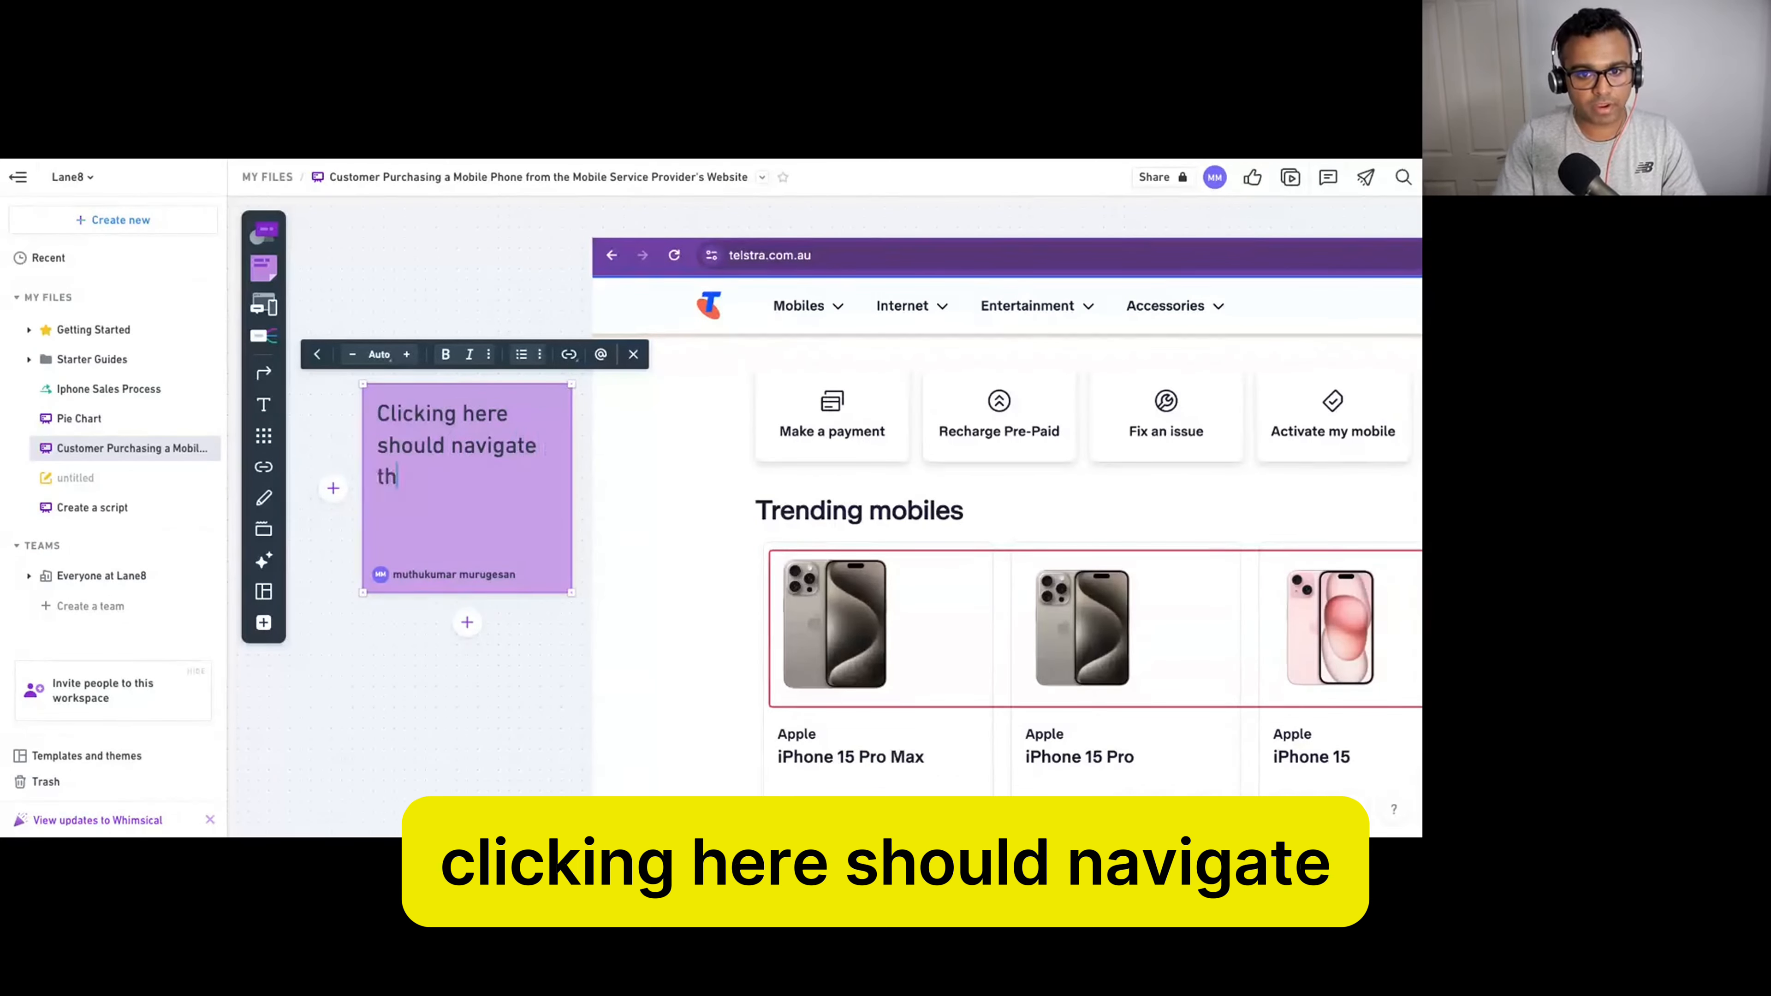
key("BackSpace")
key("BackSpace")
key("BackSpace")
key("BackSpace")
type("er")
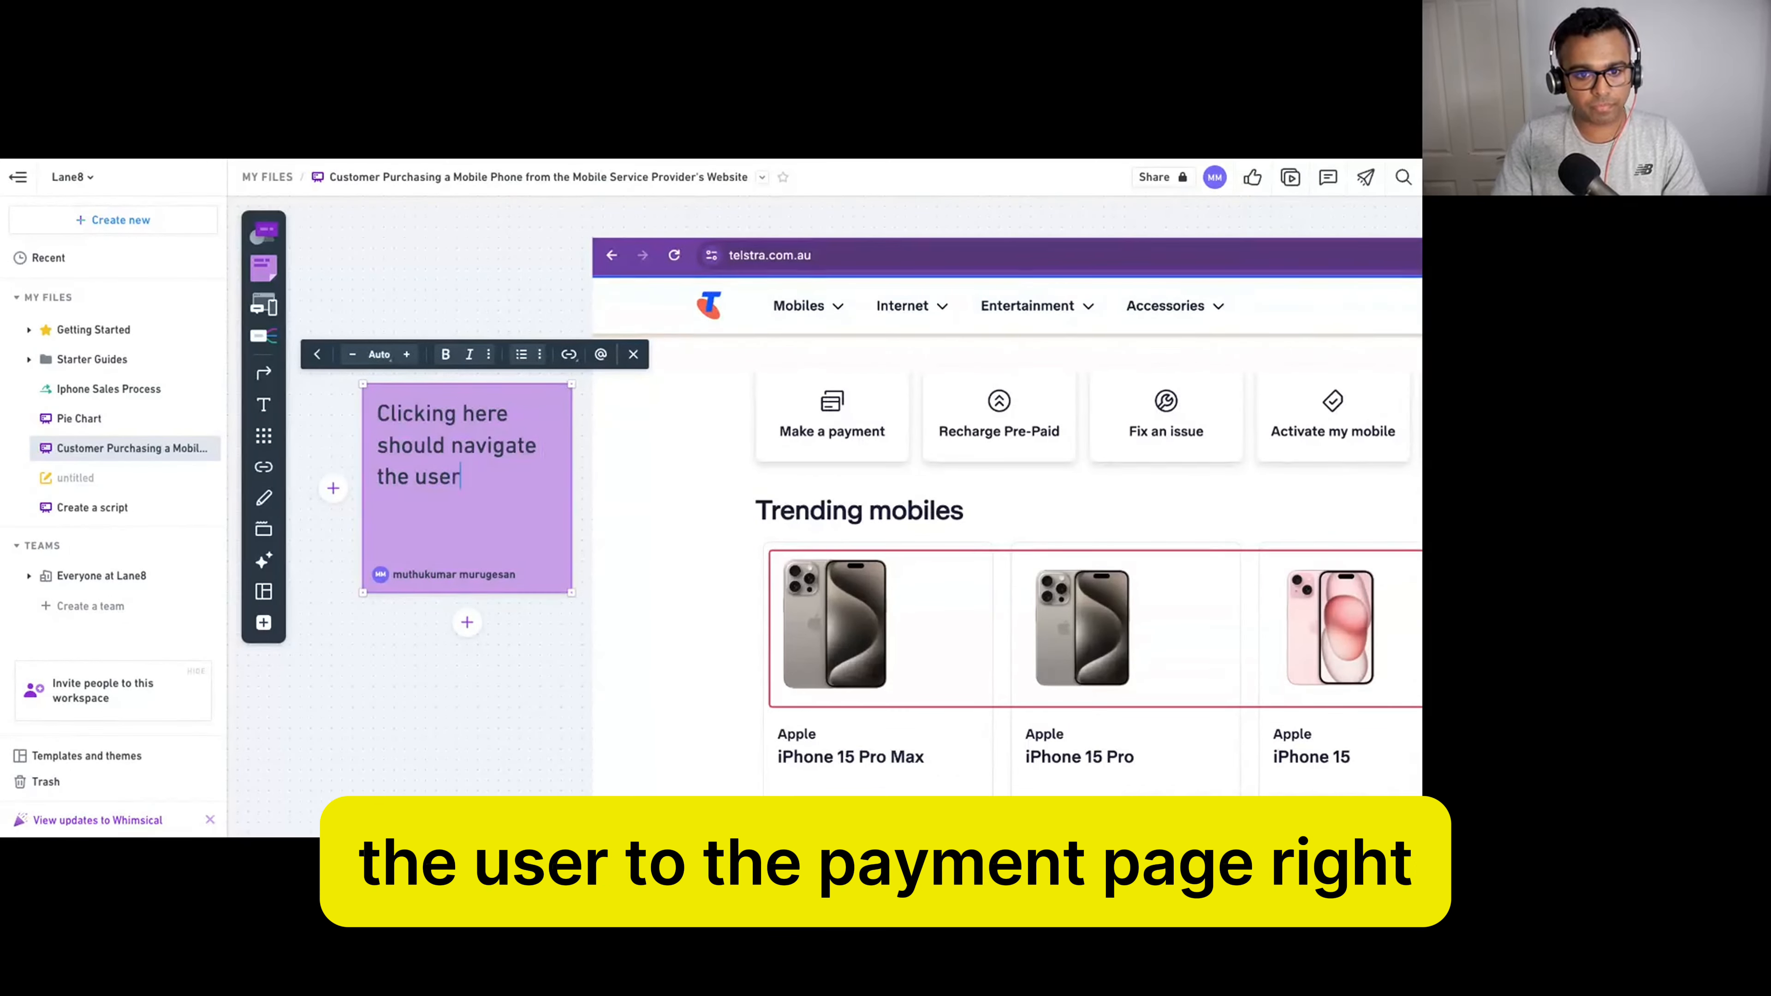
type(" to the payment m")
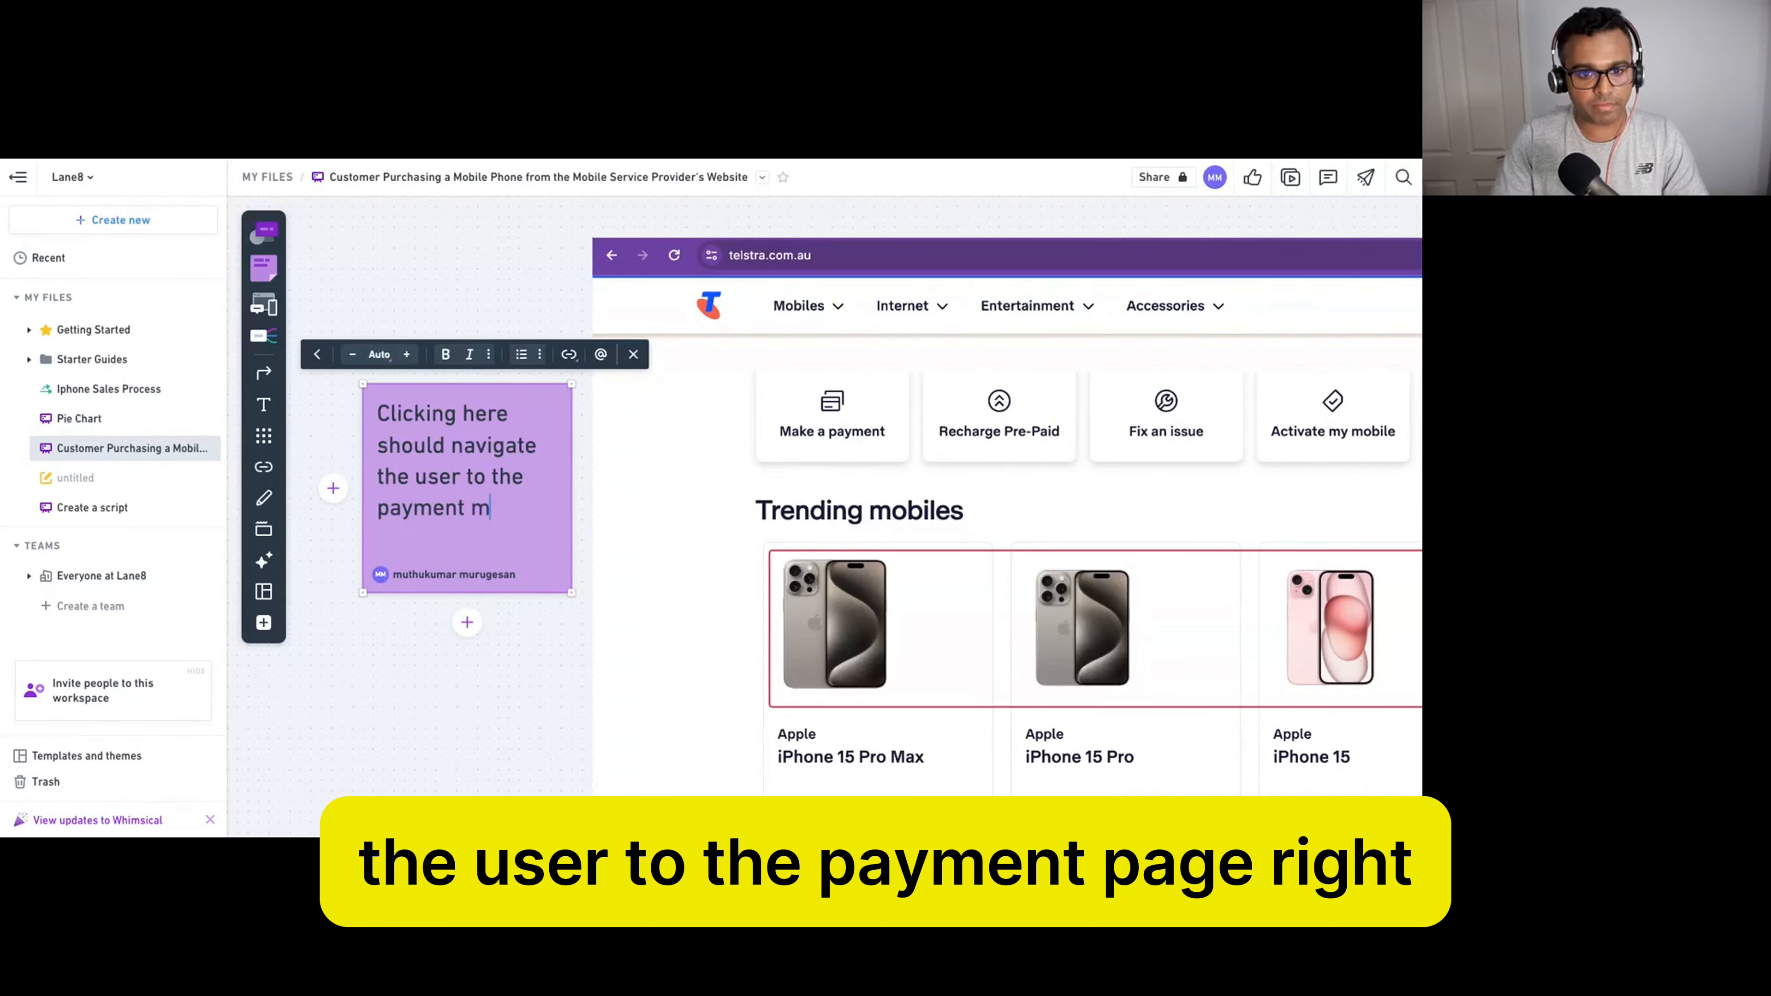
key("BackSpace")
type("page")
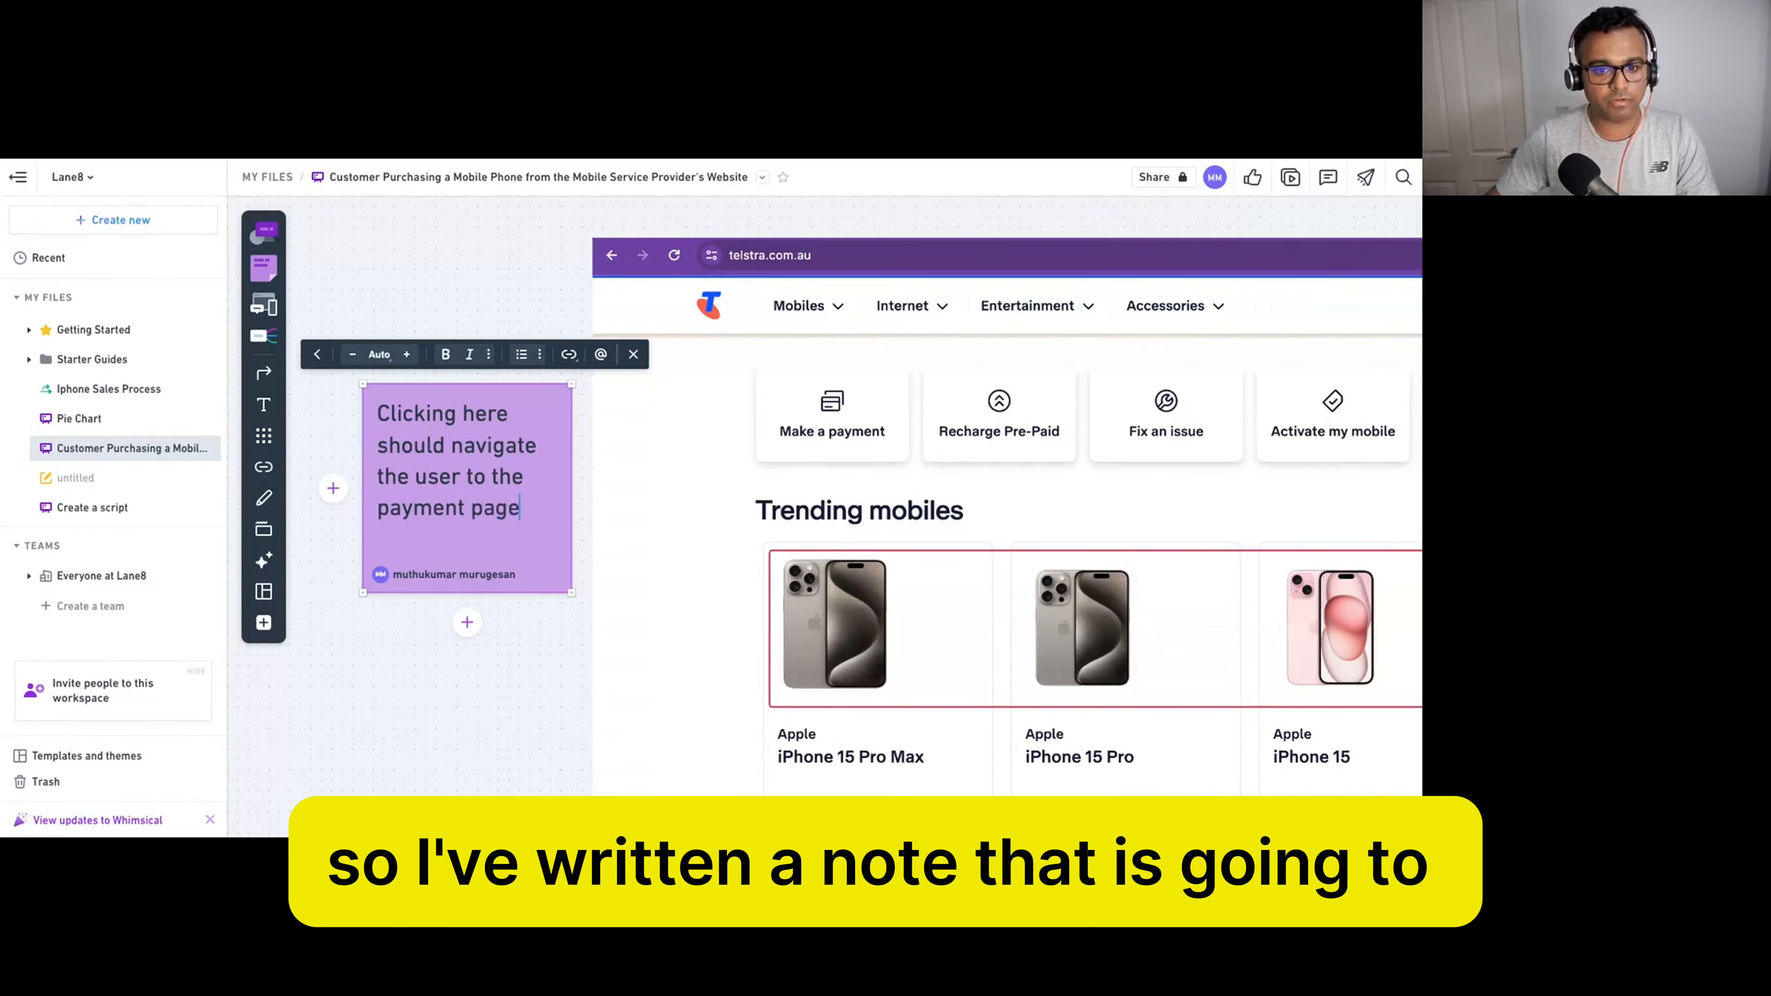
key("Escape")
left_click(485, 496)
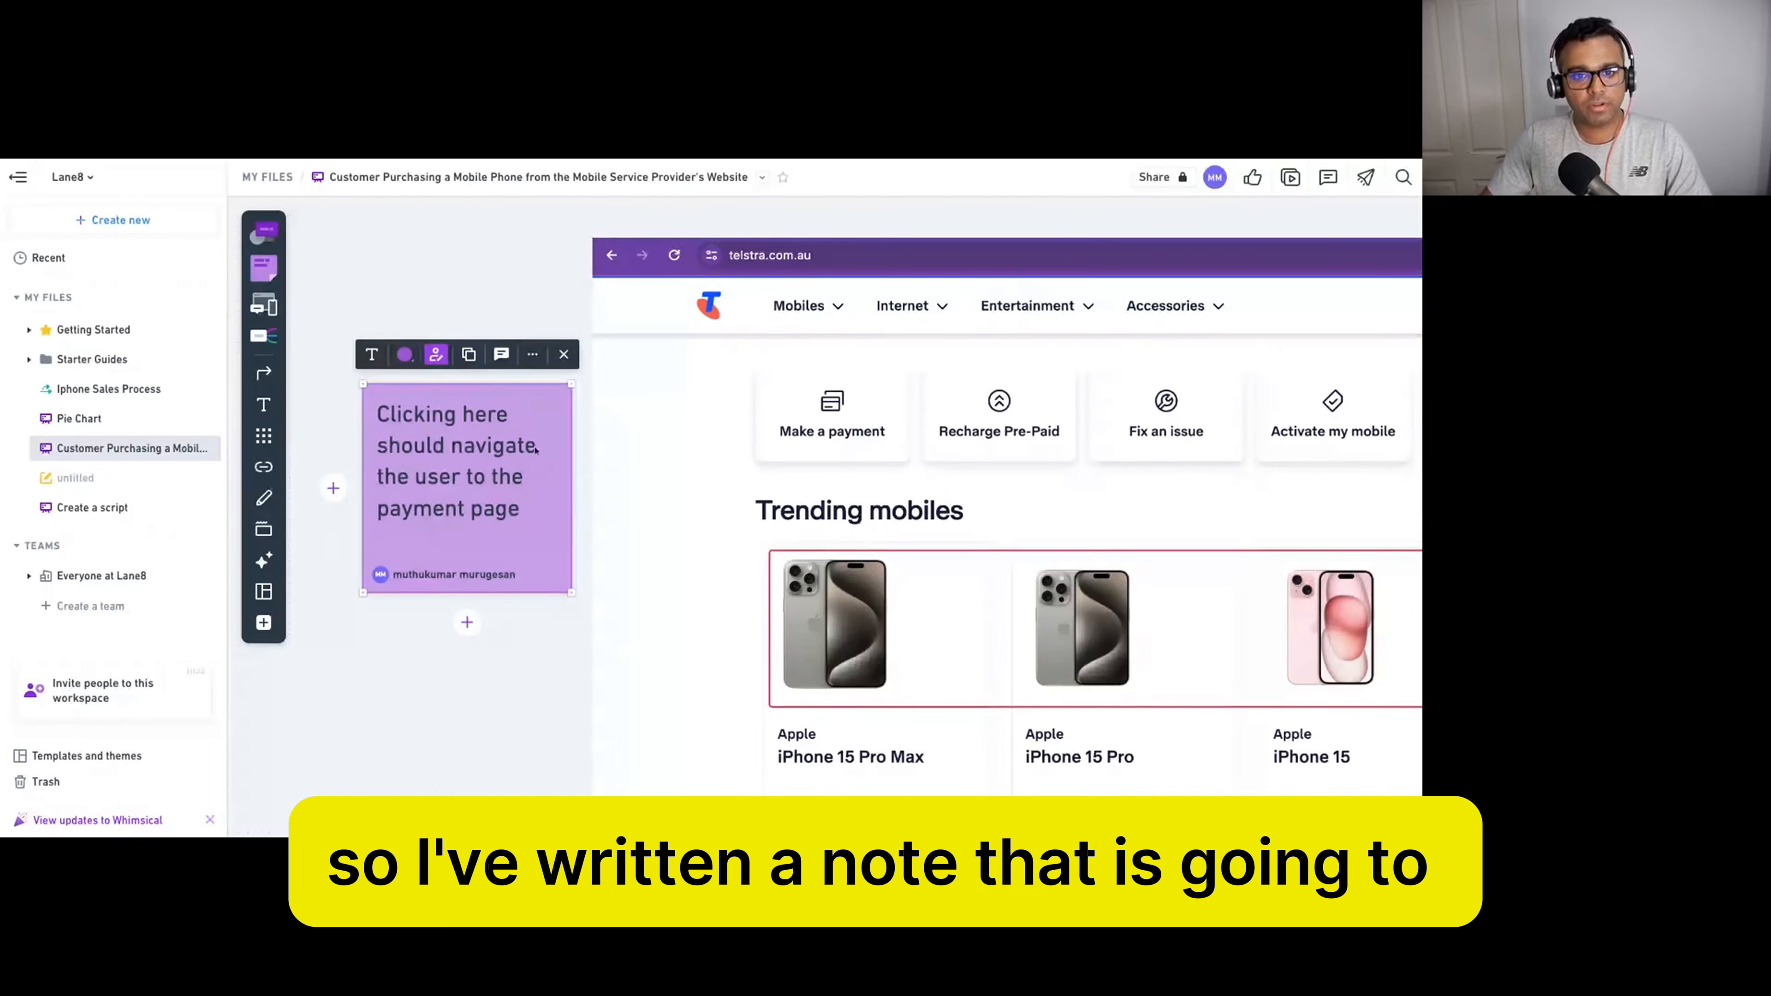
left_click(263, 373)
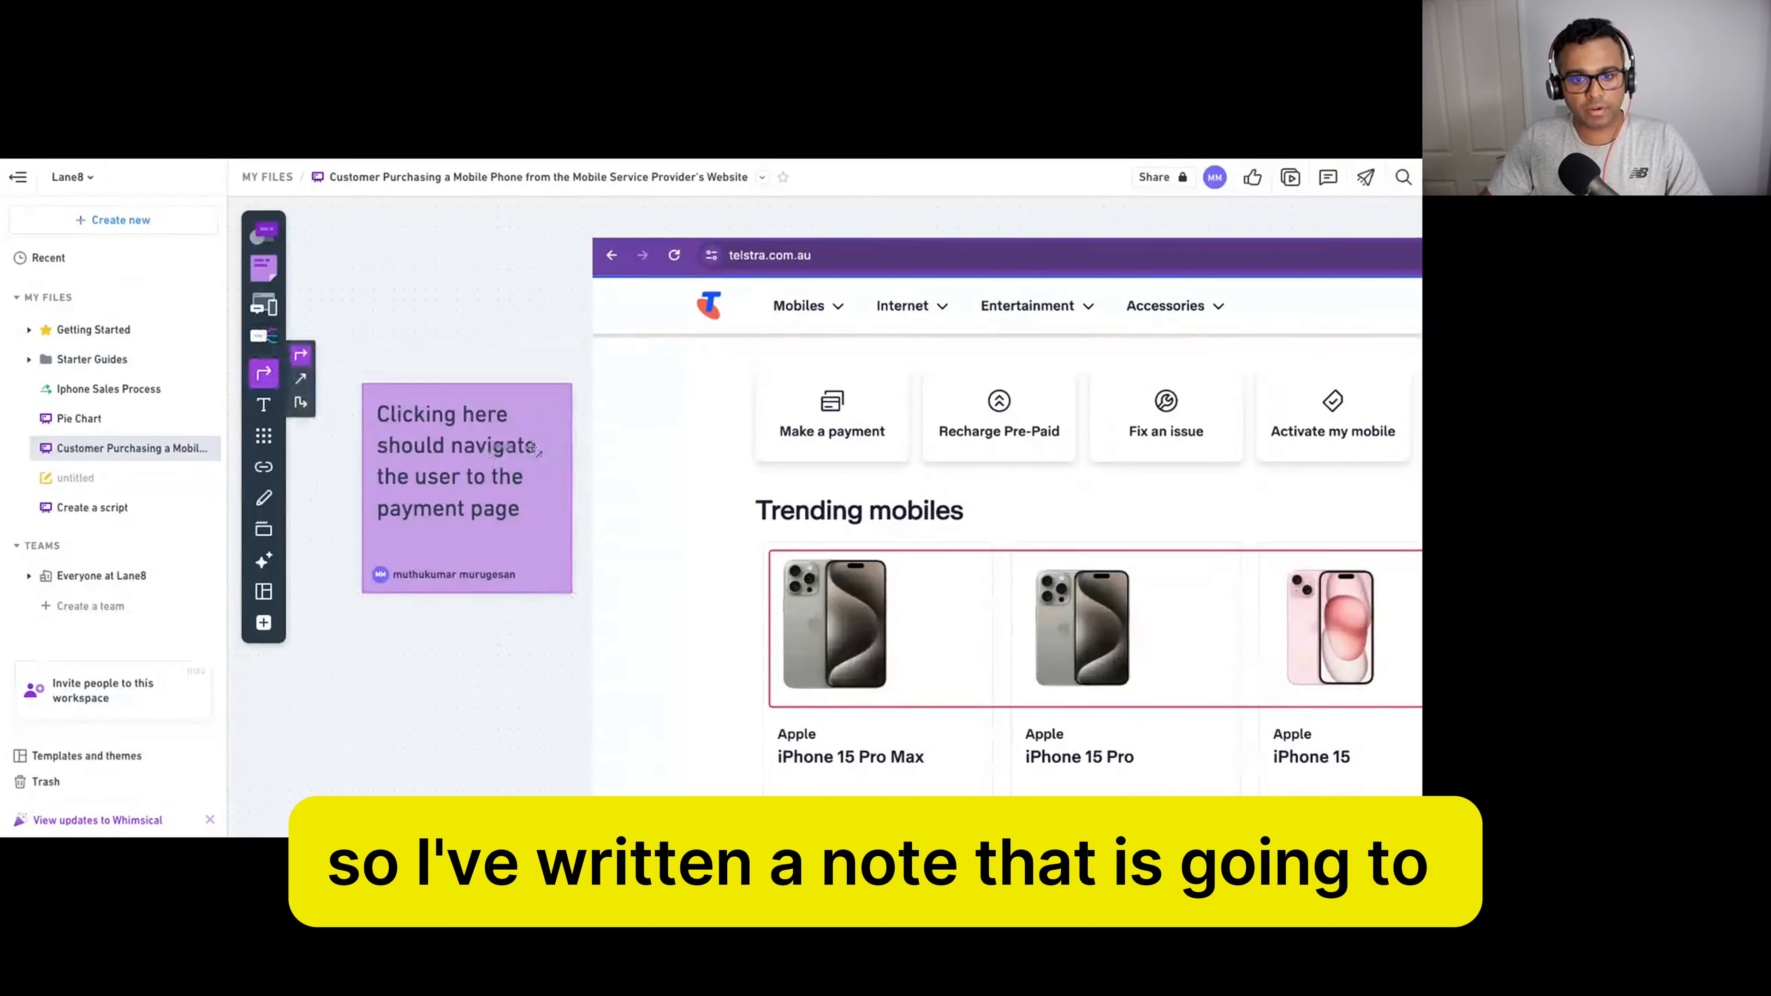
Link the sticky note to the Make a payment card with a straight arrow, nudging the note up-left.
left_click_drag(530, 447, 823, 431)
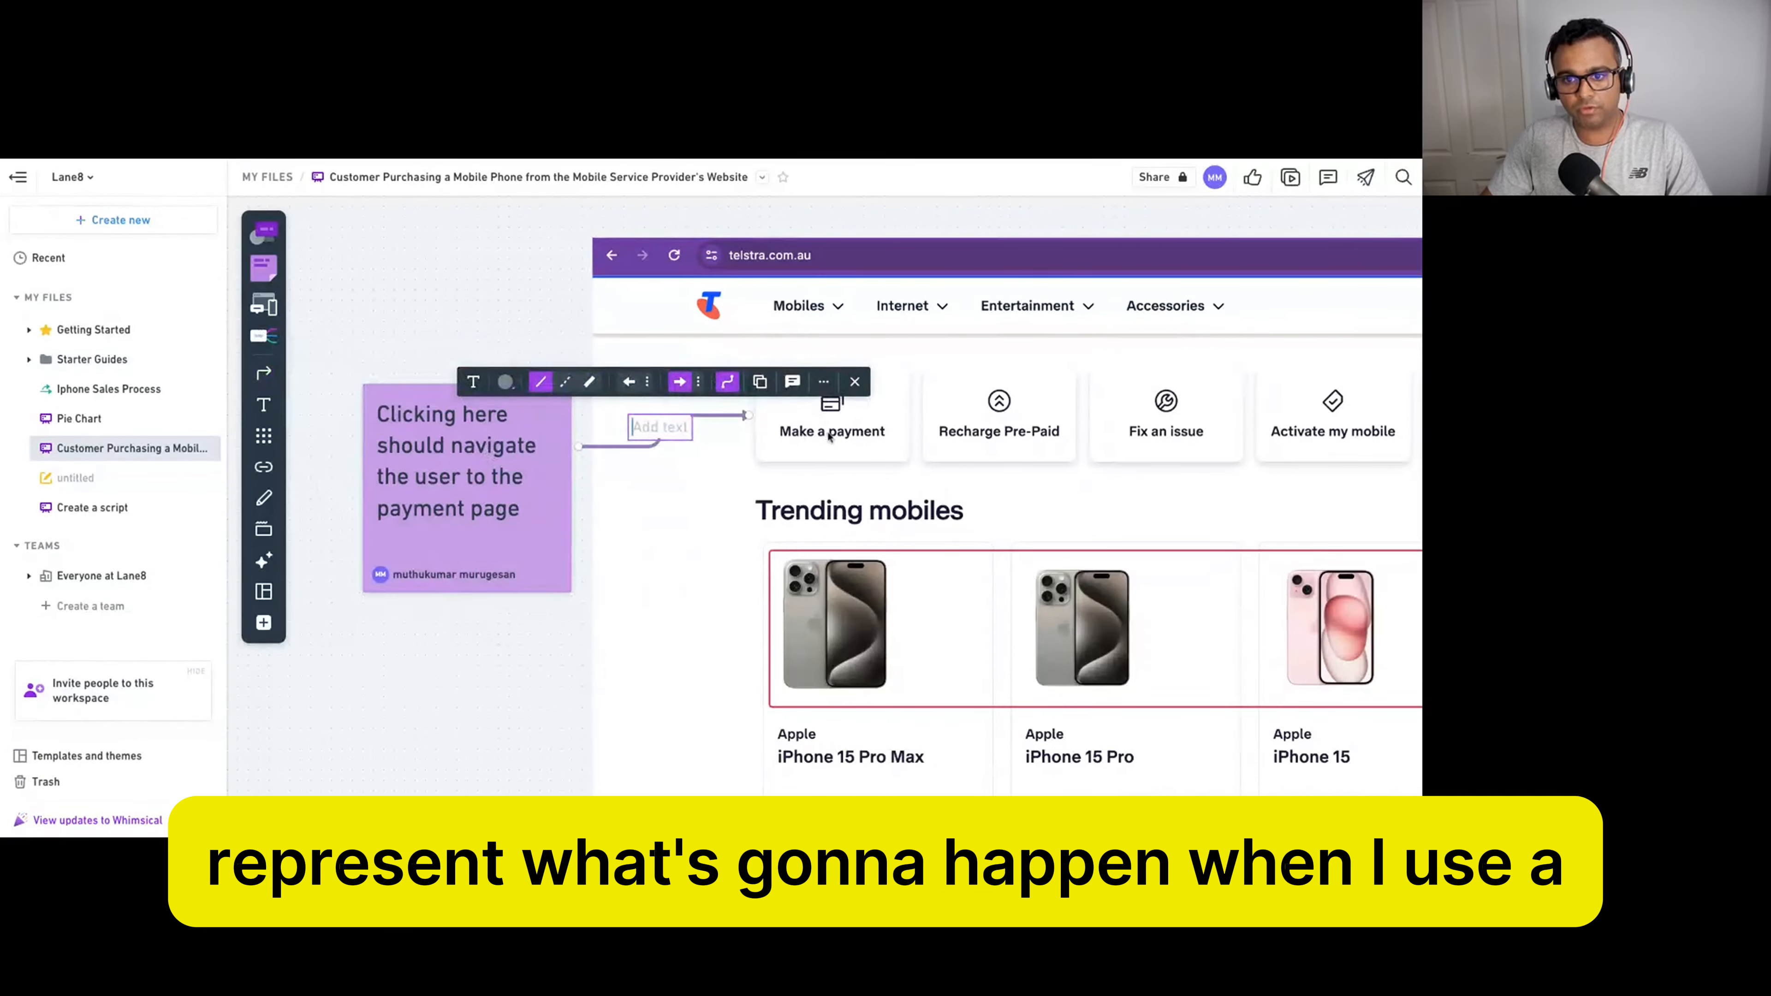
left_click(726, 381)
left_click_drag(509, 491, 498, 460)
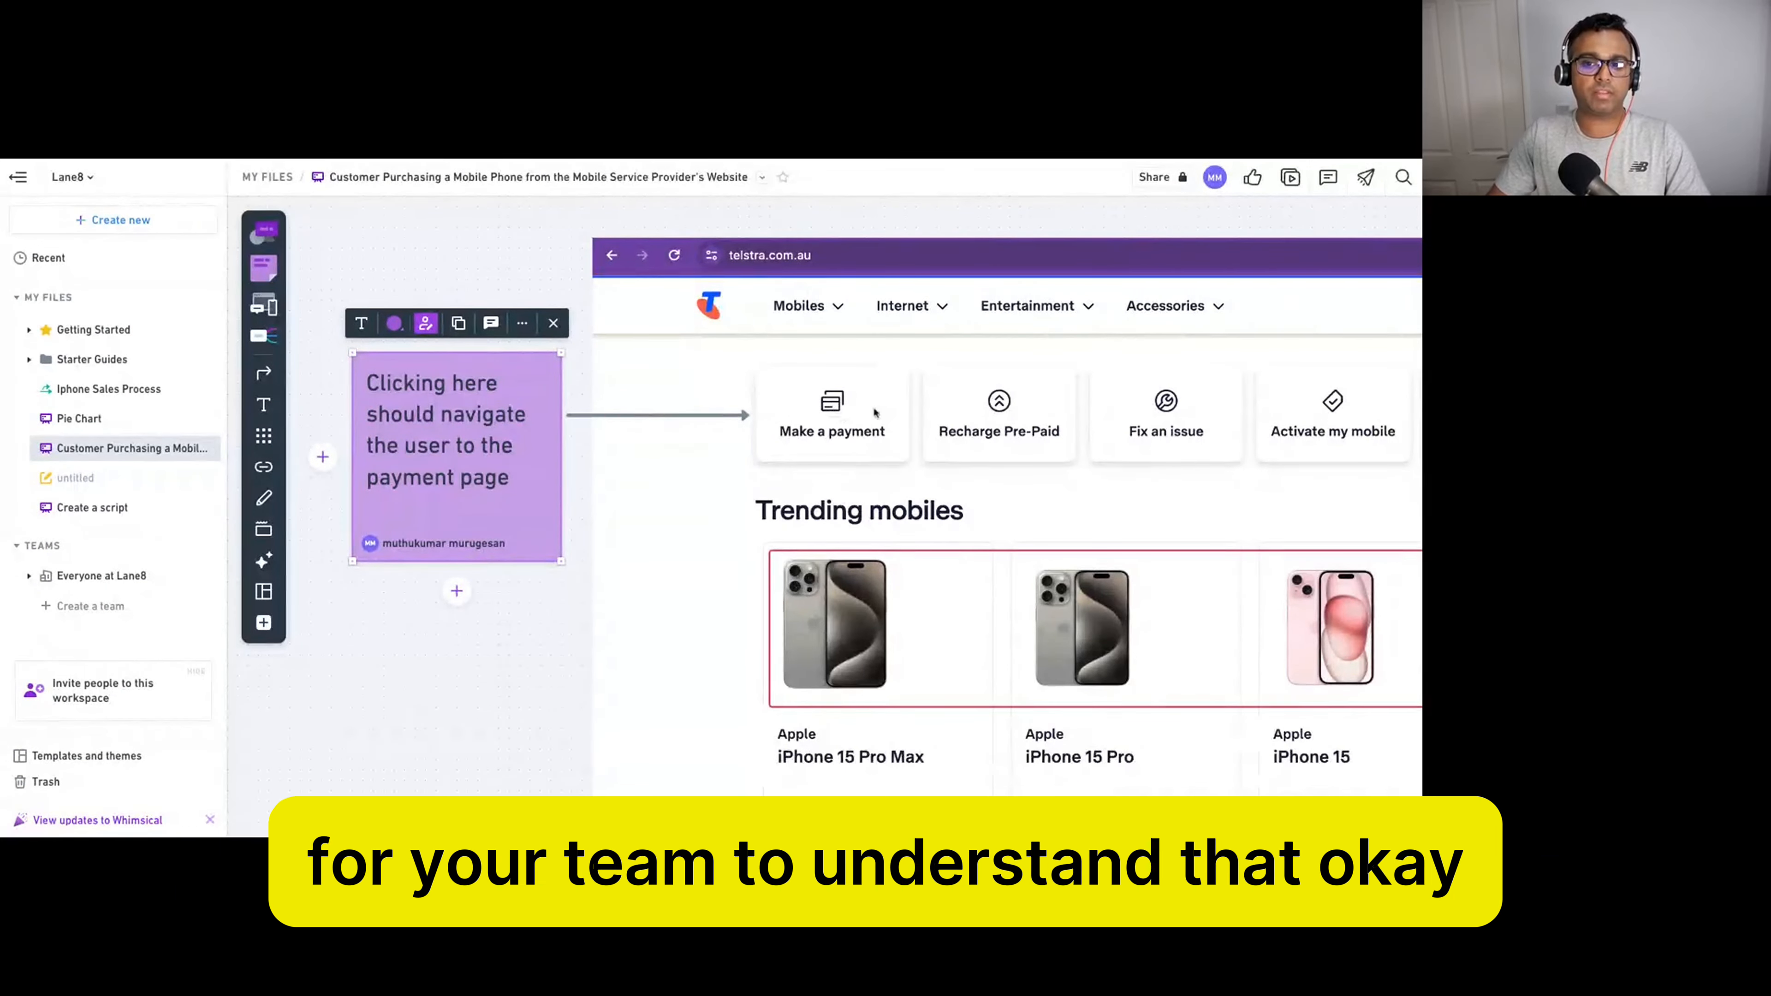
left_click(835, 414)
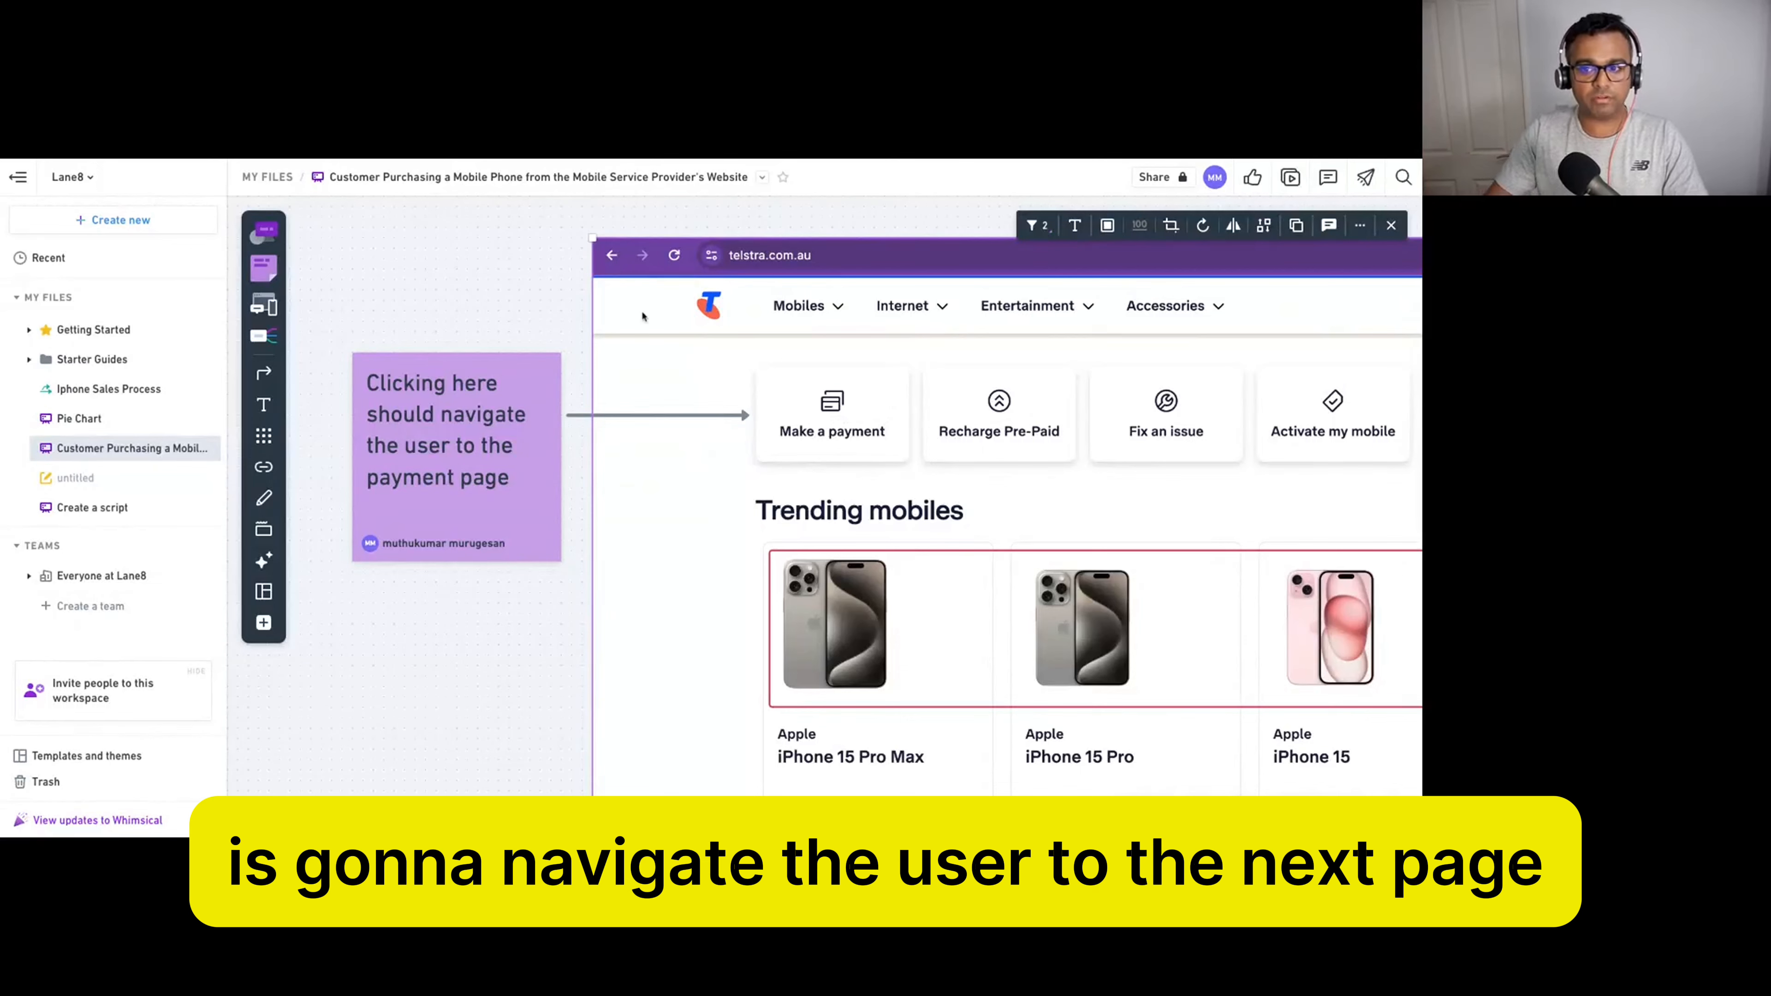
left_click(500, 499)
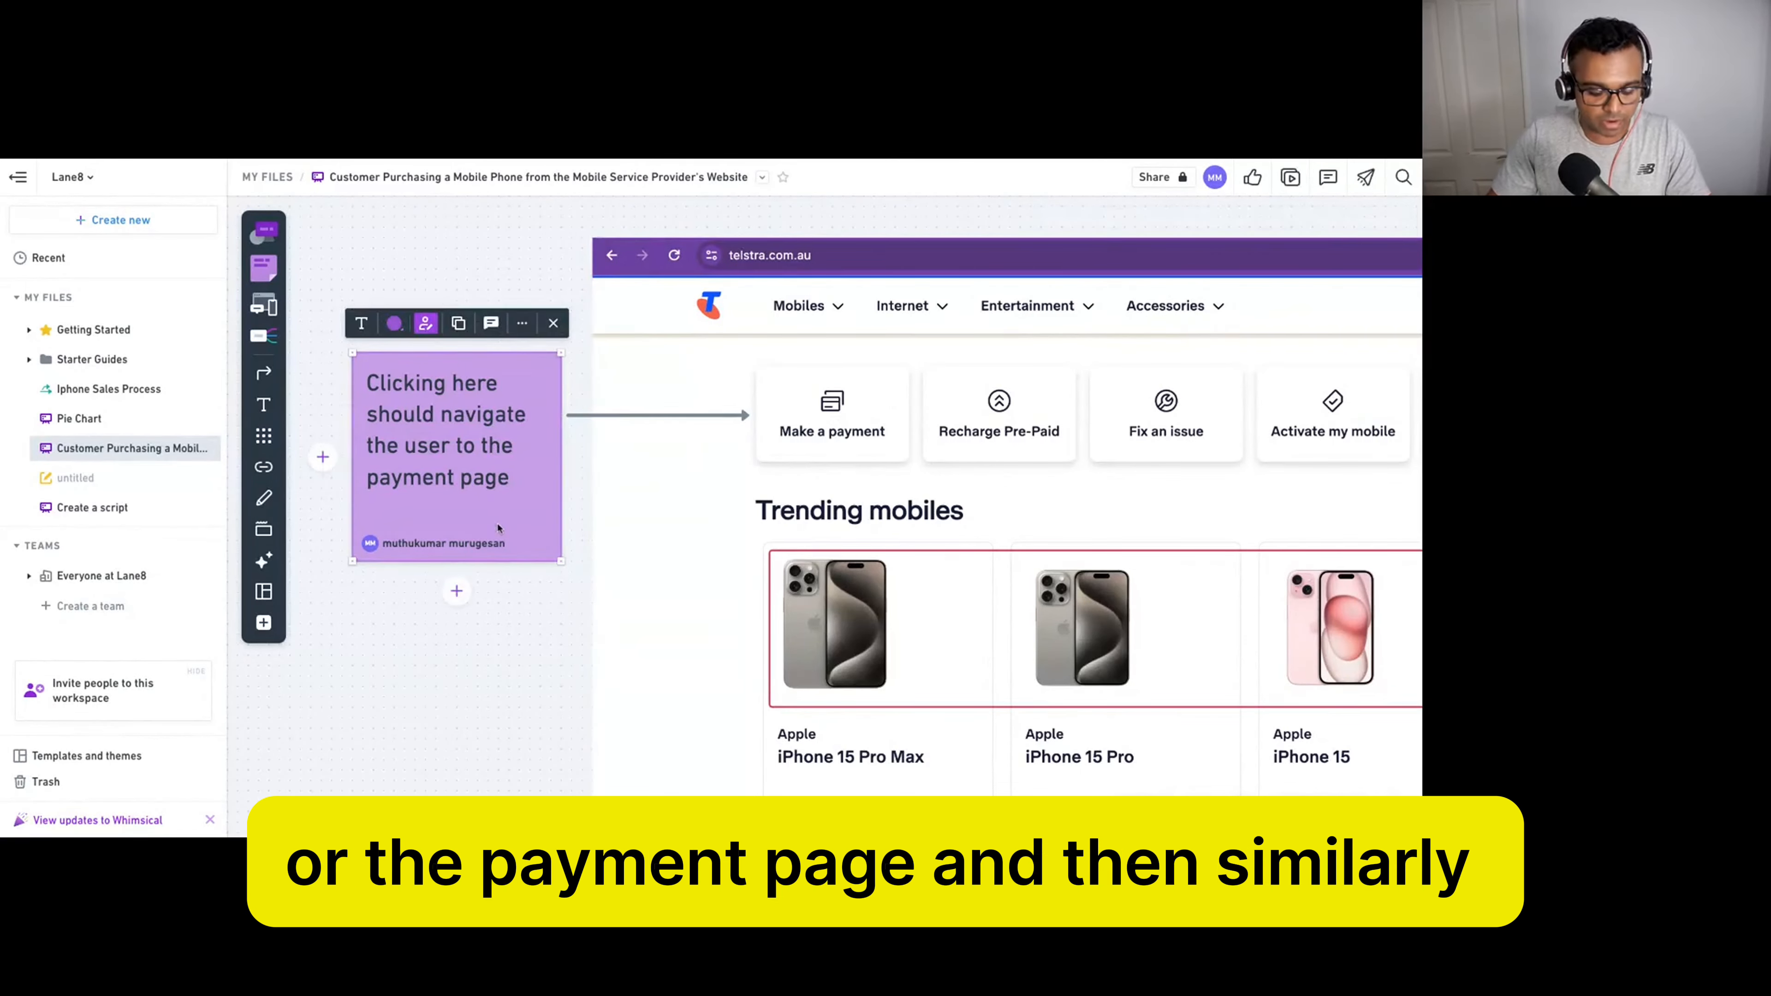
Duplicate the payment-page sticky note and place the copy above the original.
key("super+v")
left_click_drag(556, 485, 549, 316)
scroll(557, 349, "down", 3)
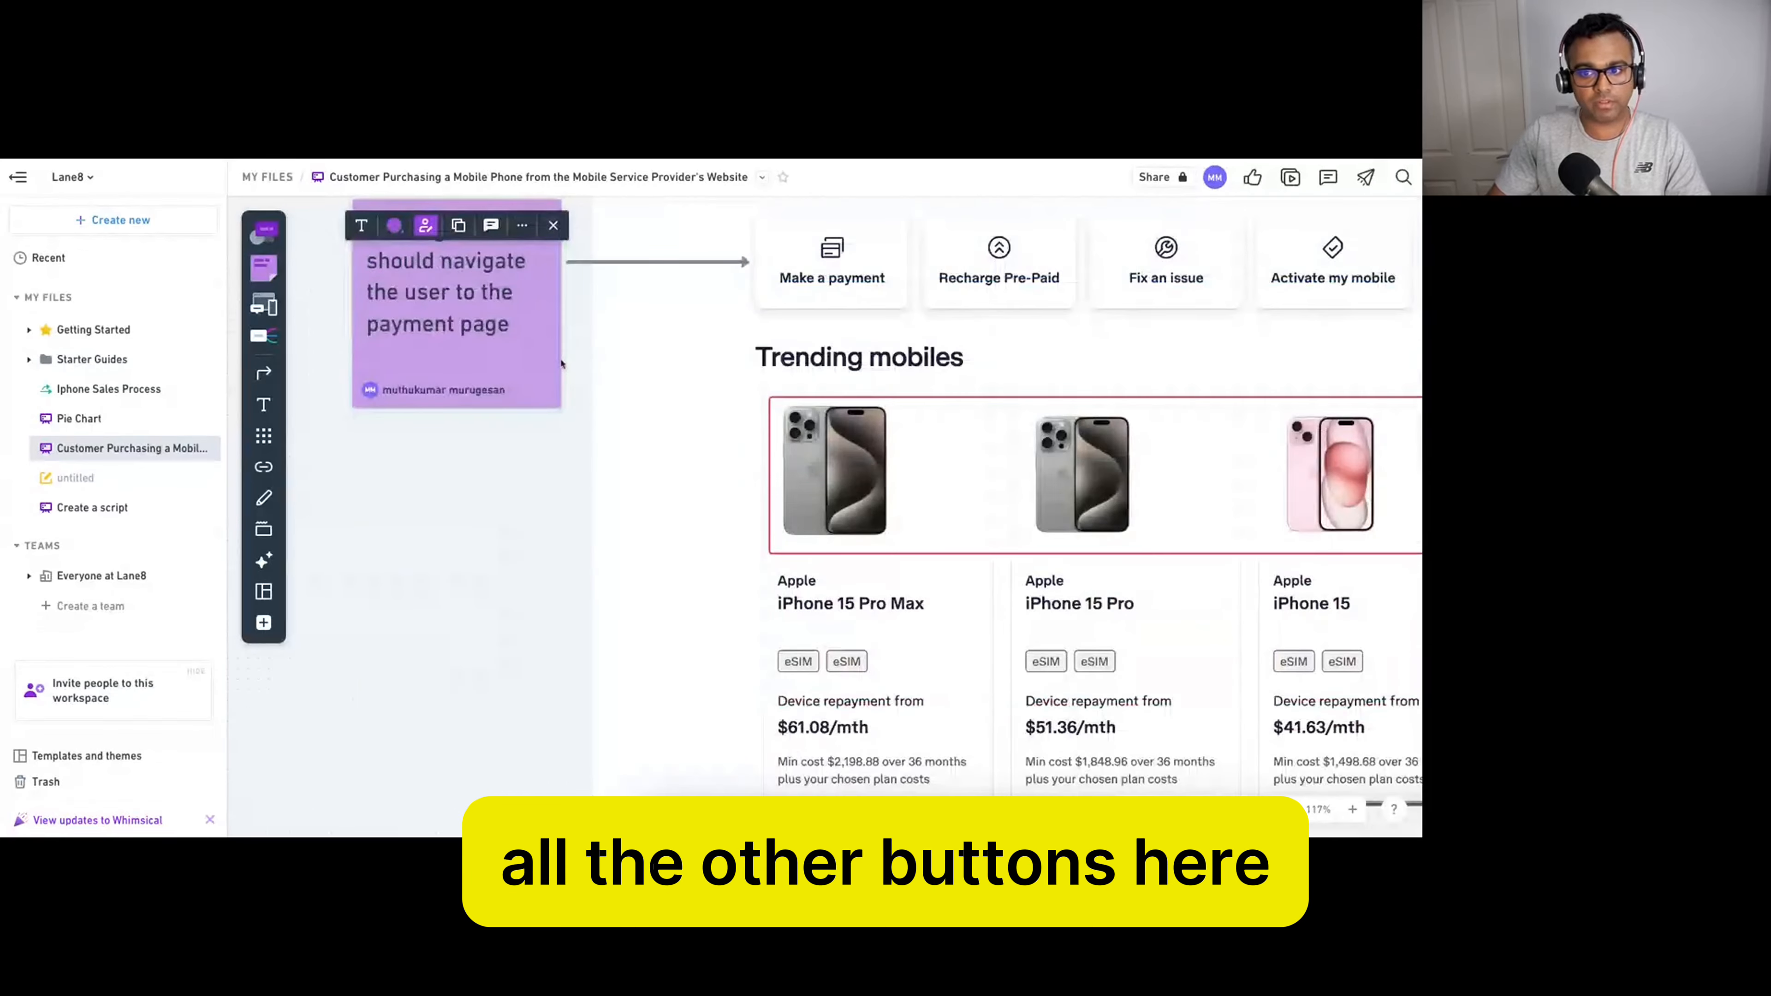
scroll(561, 364, "up", 5)
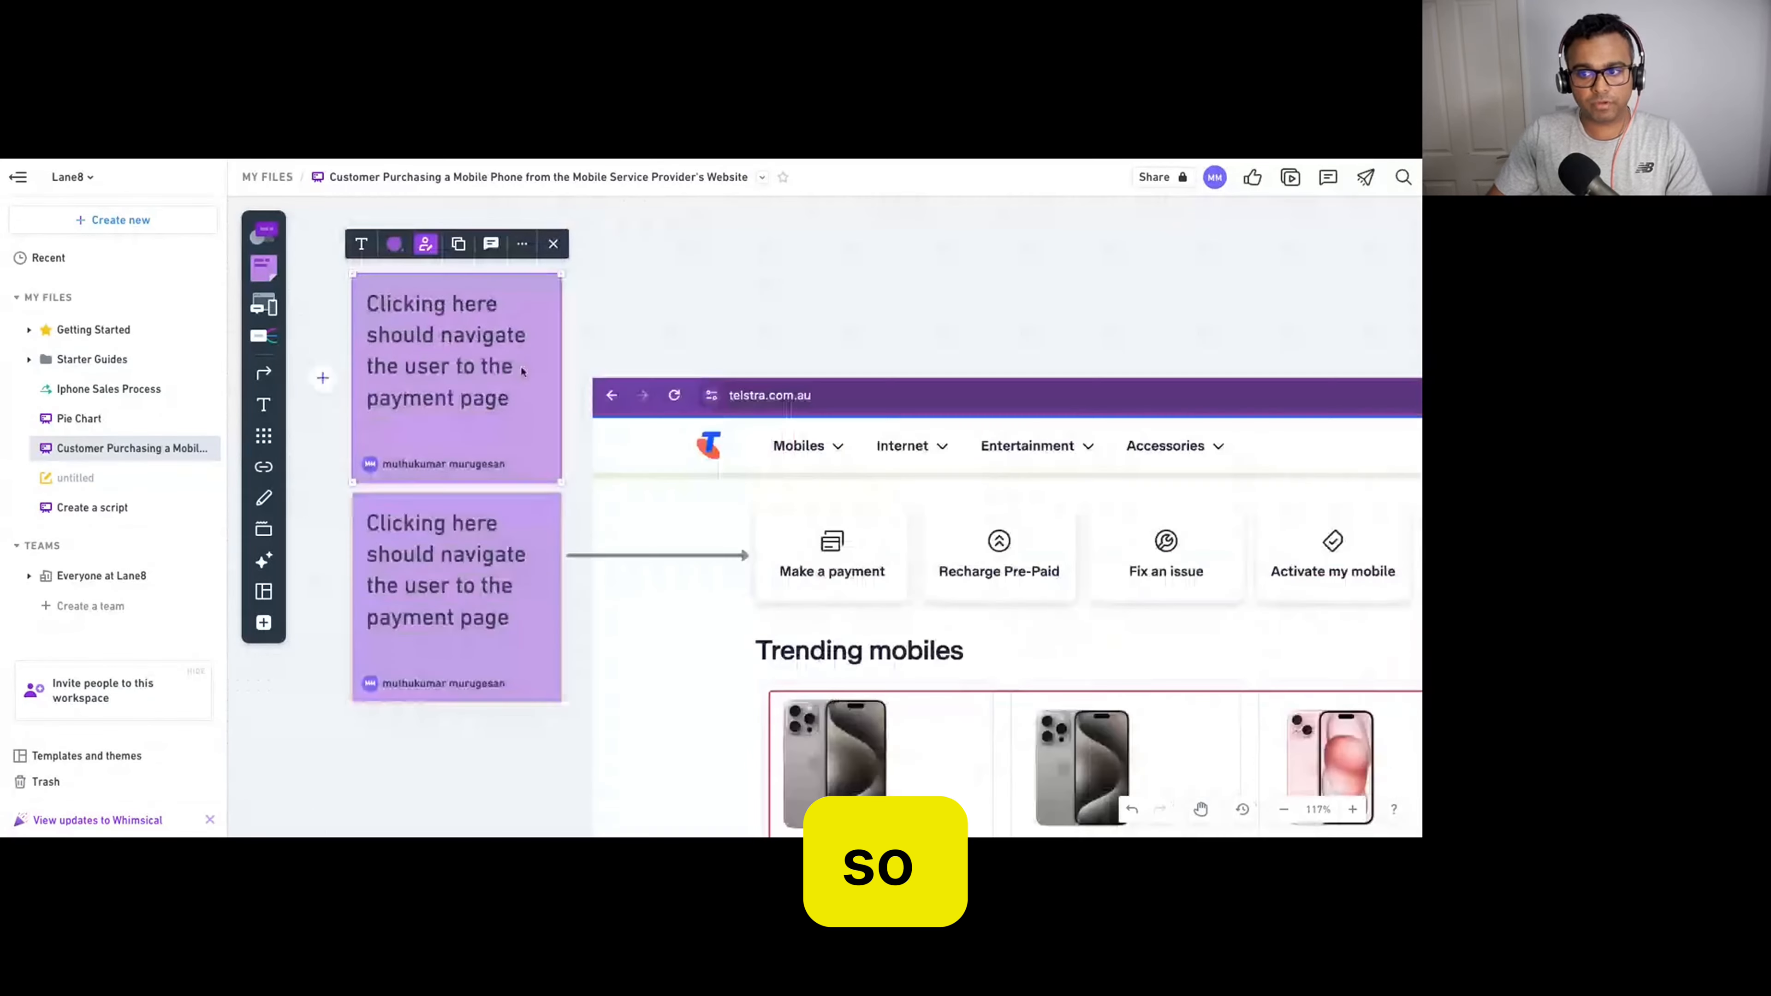
Change the copy's text to 'Clicking here should navigate the user to the home page' and raise it.
left_click(528, 400)
left_click_drag(528, 400, 358, 300)
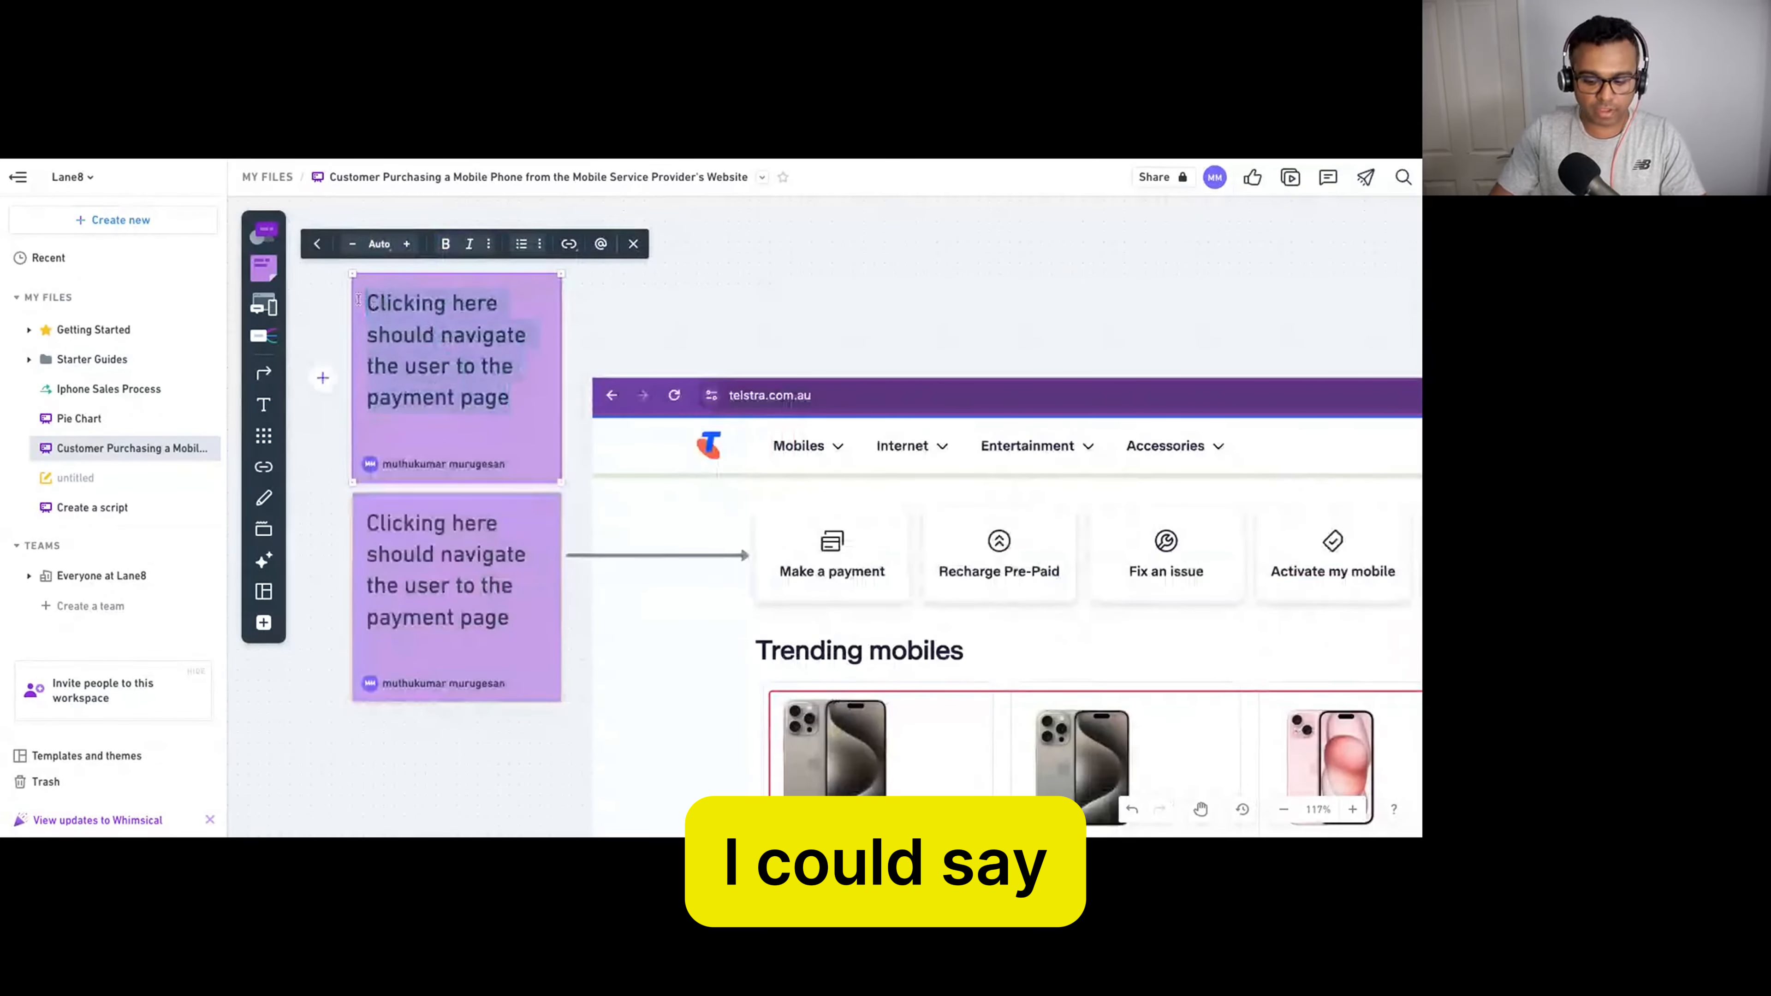
type("Clicking her")
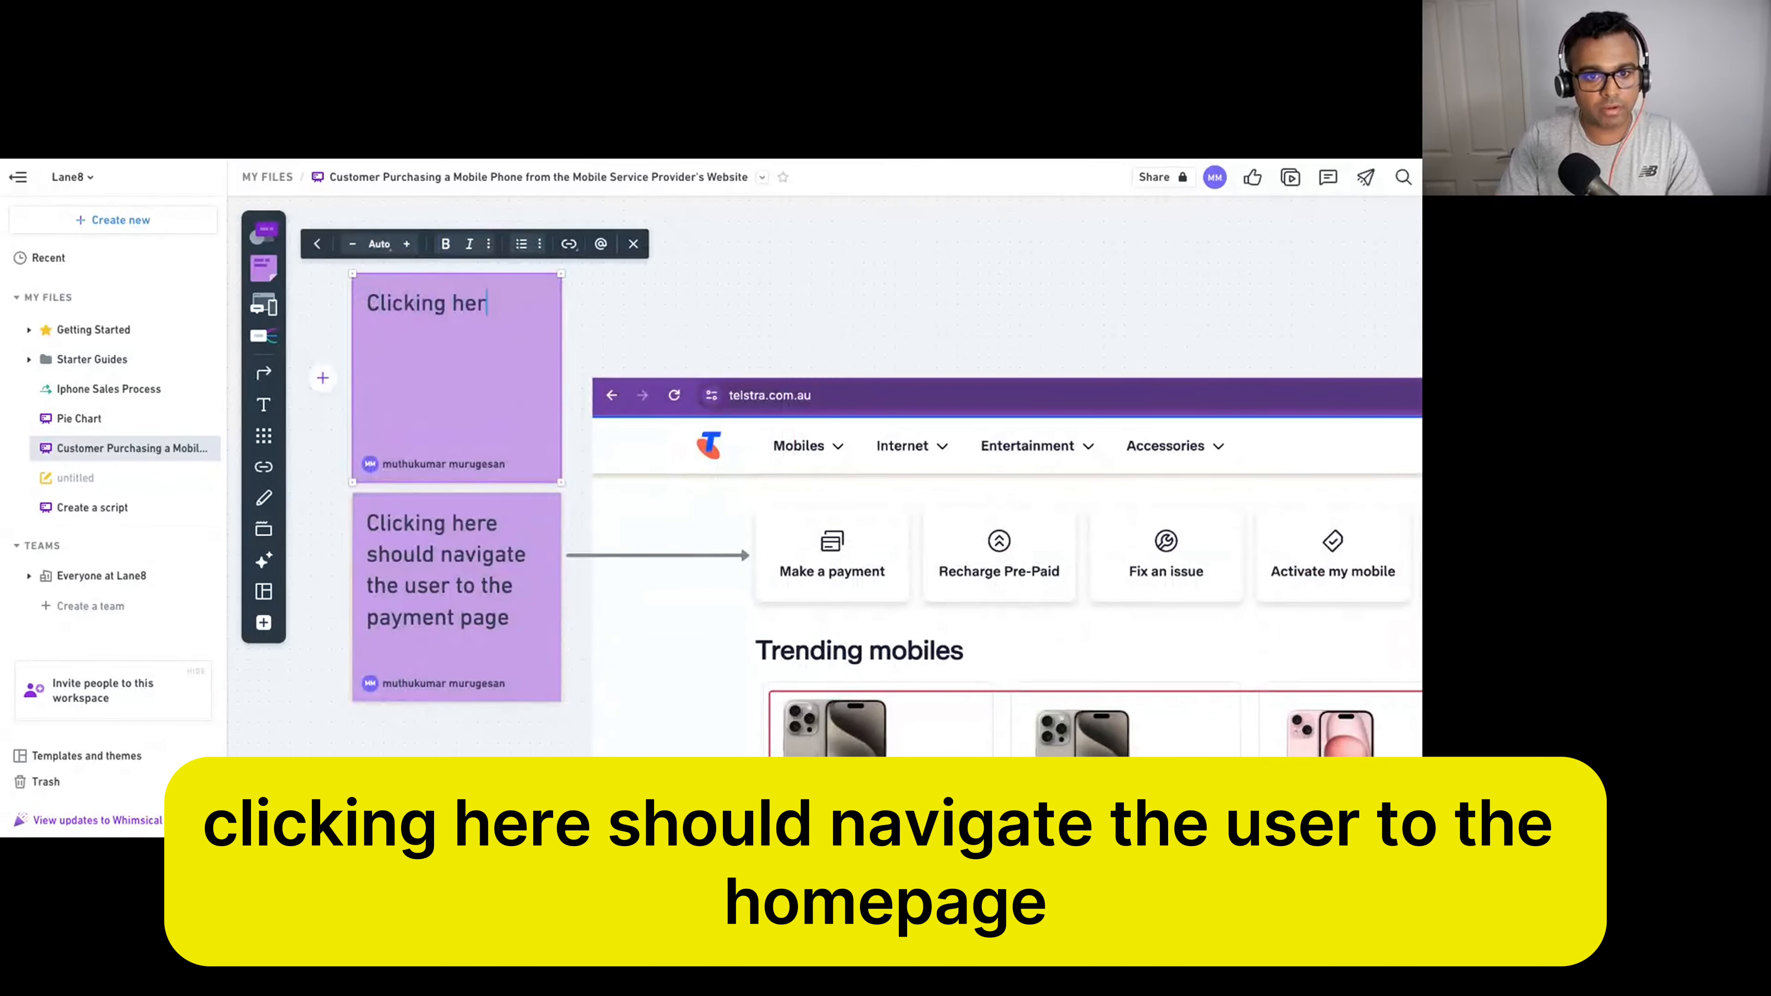
type("e shoul")
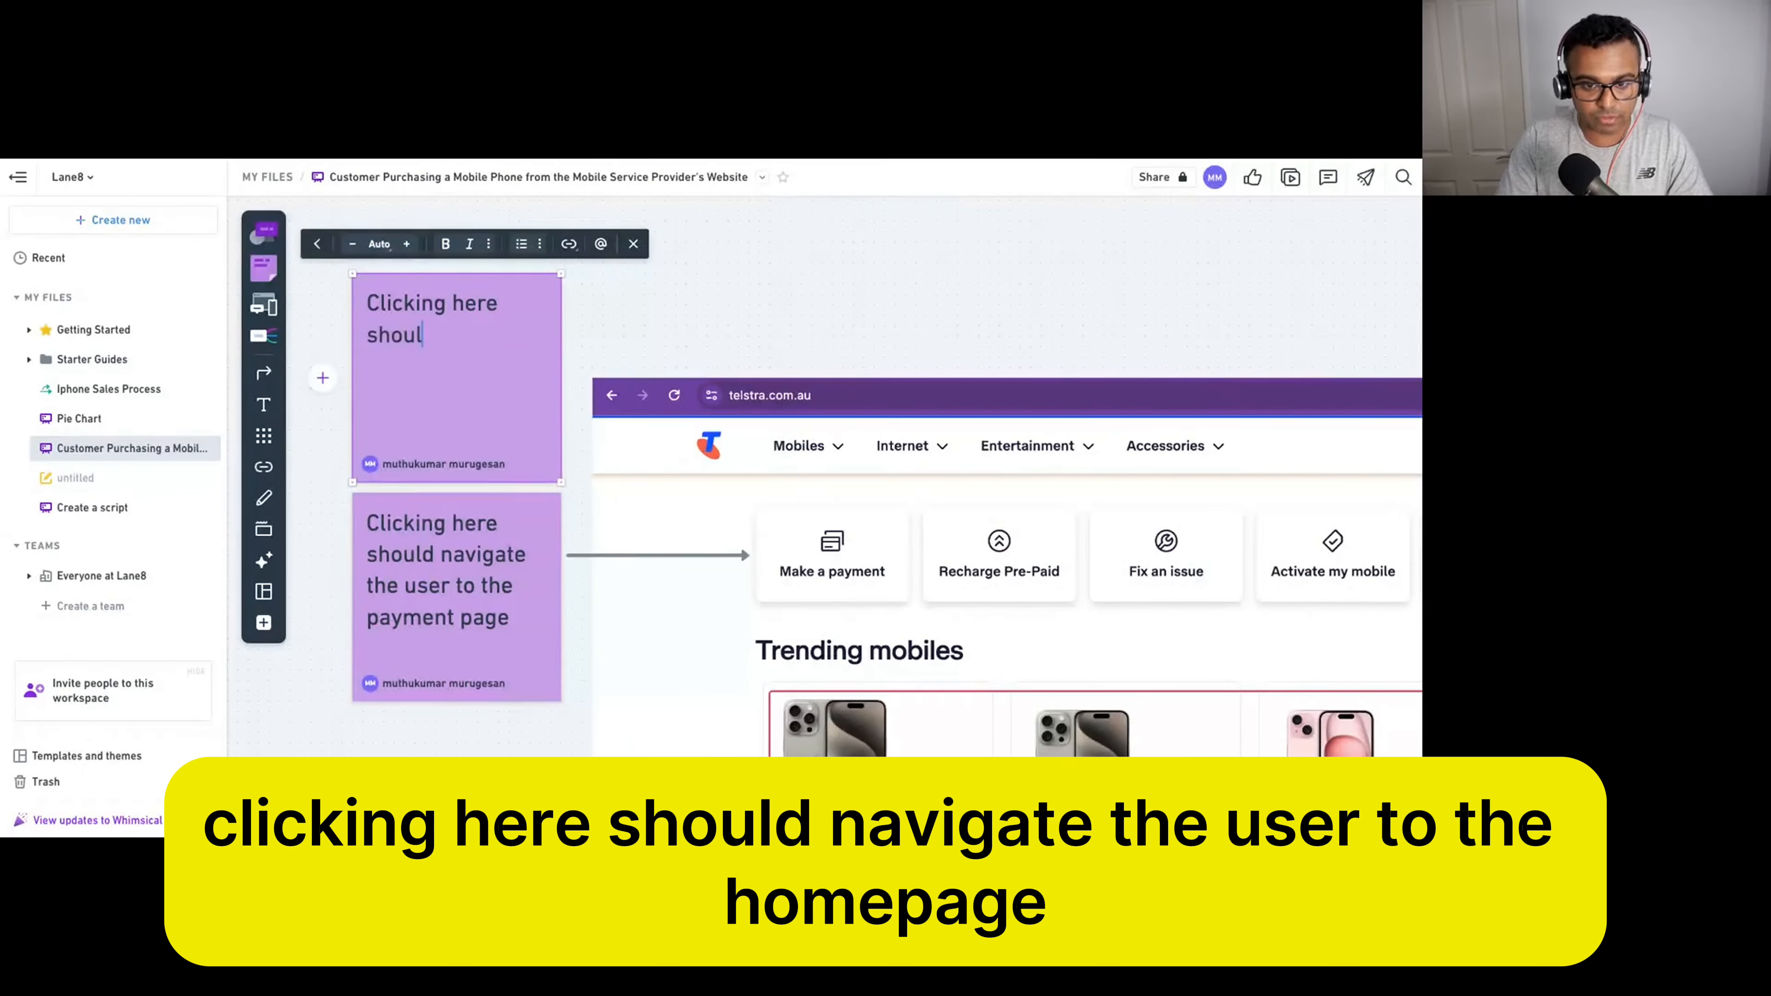
type("d navigate the userr")
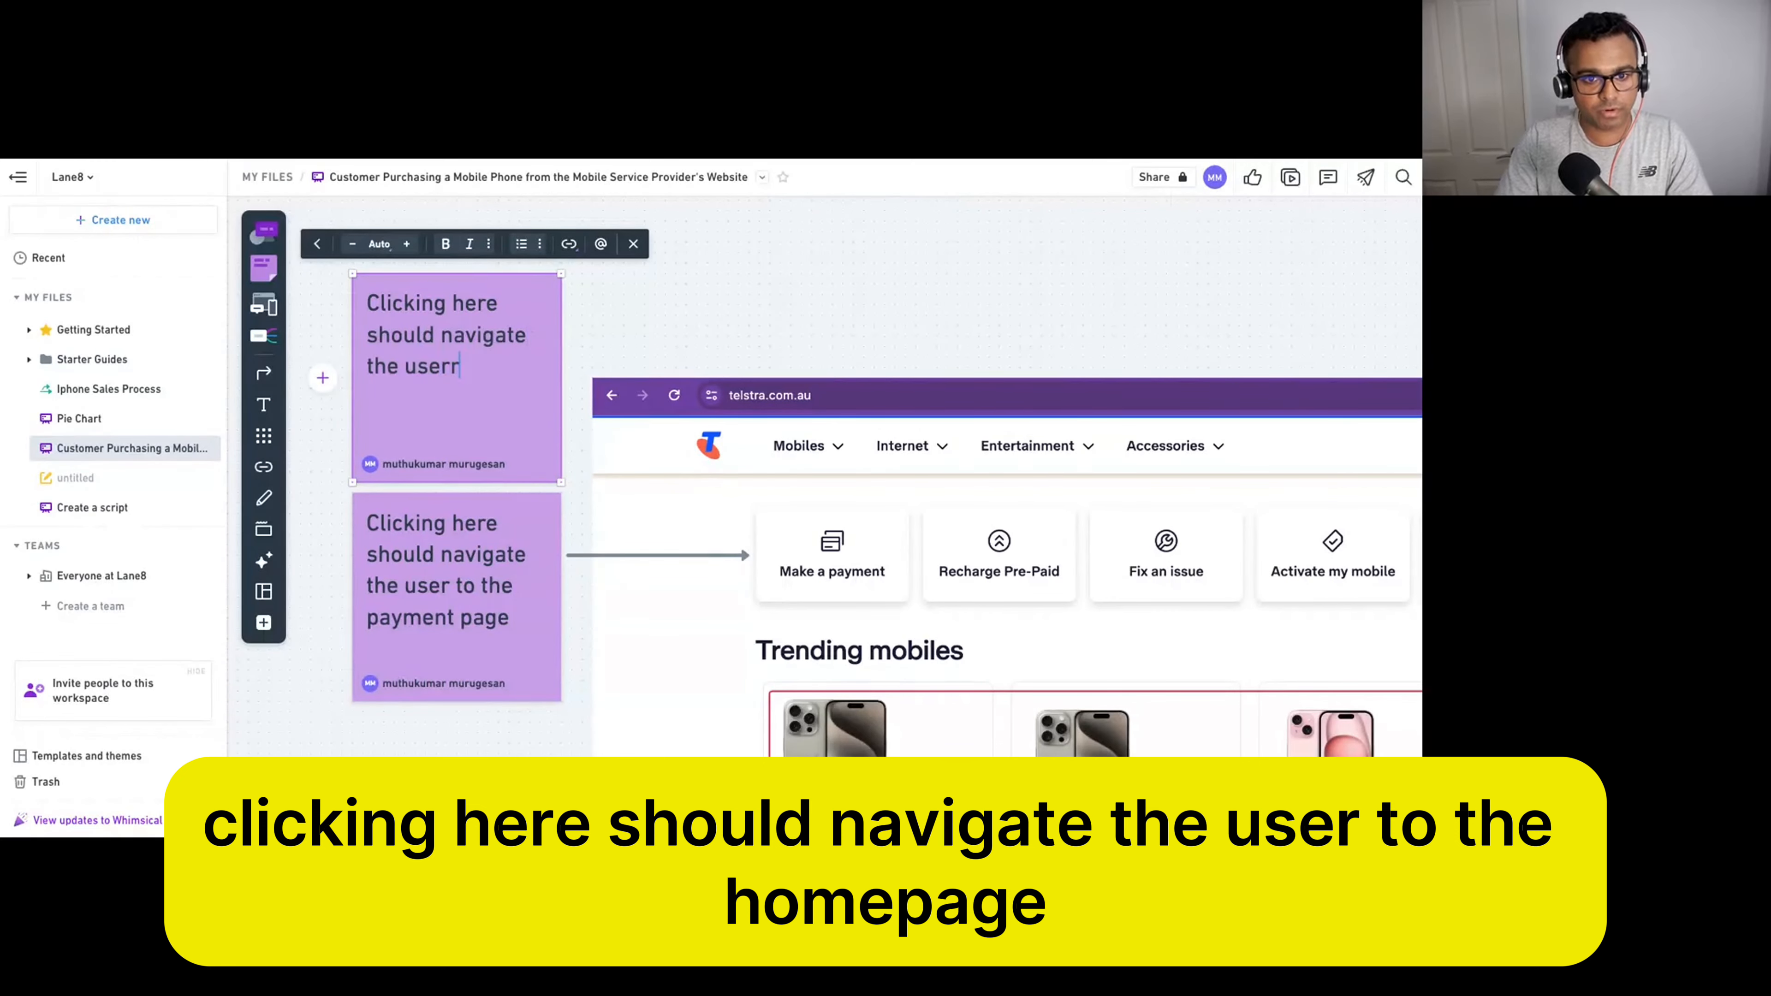
key("BackSpace")
type("to the ")
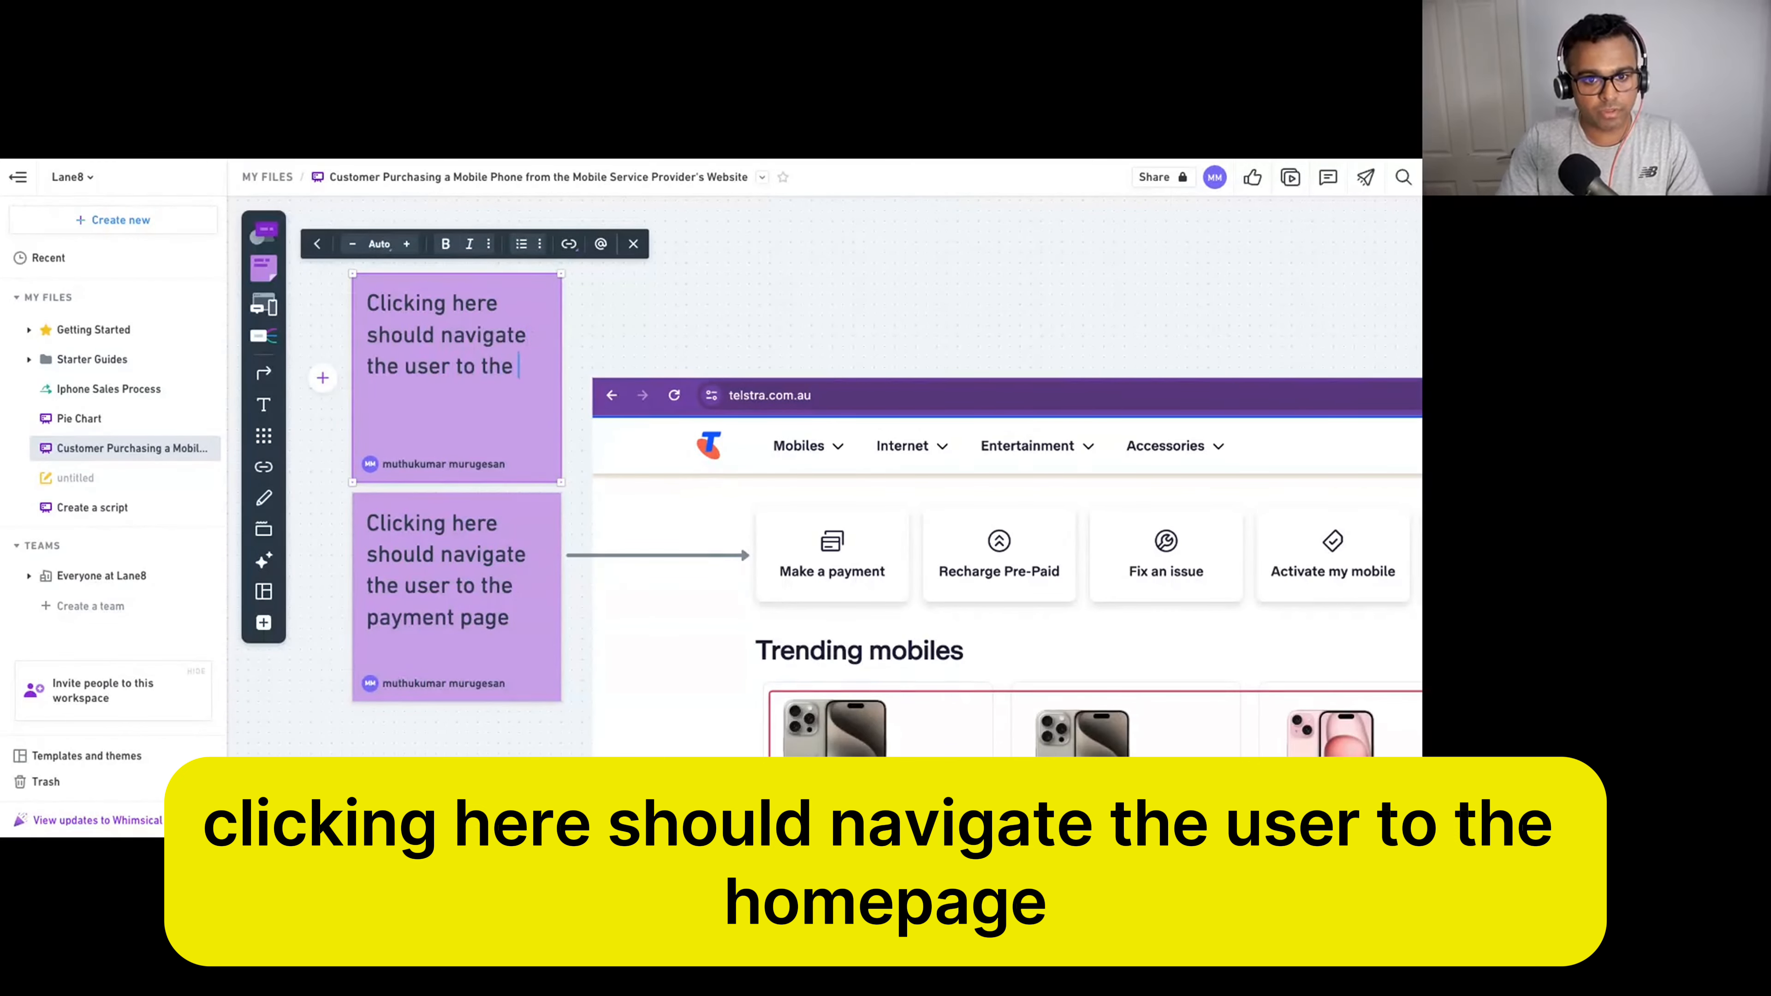
type("home page")
left_click(731, 245)
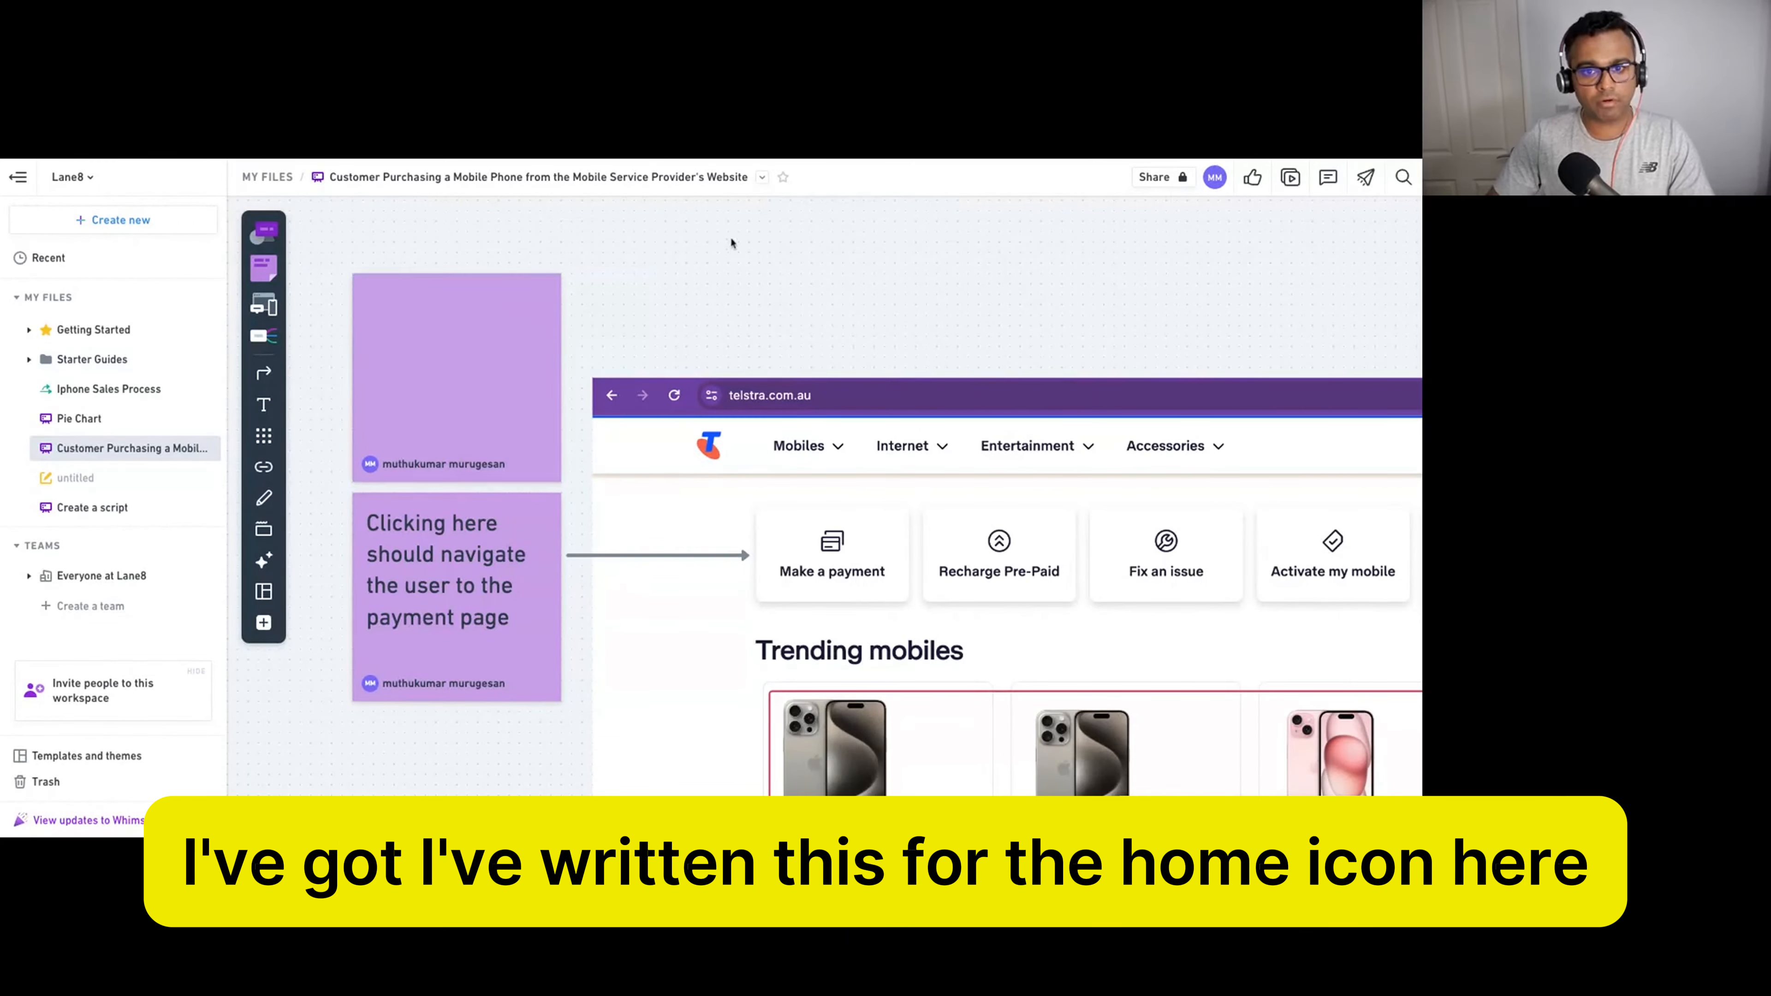
left_click_drag(500, 371, 500, 307)
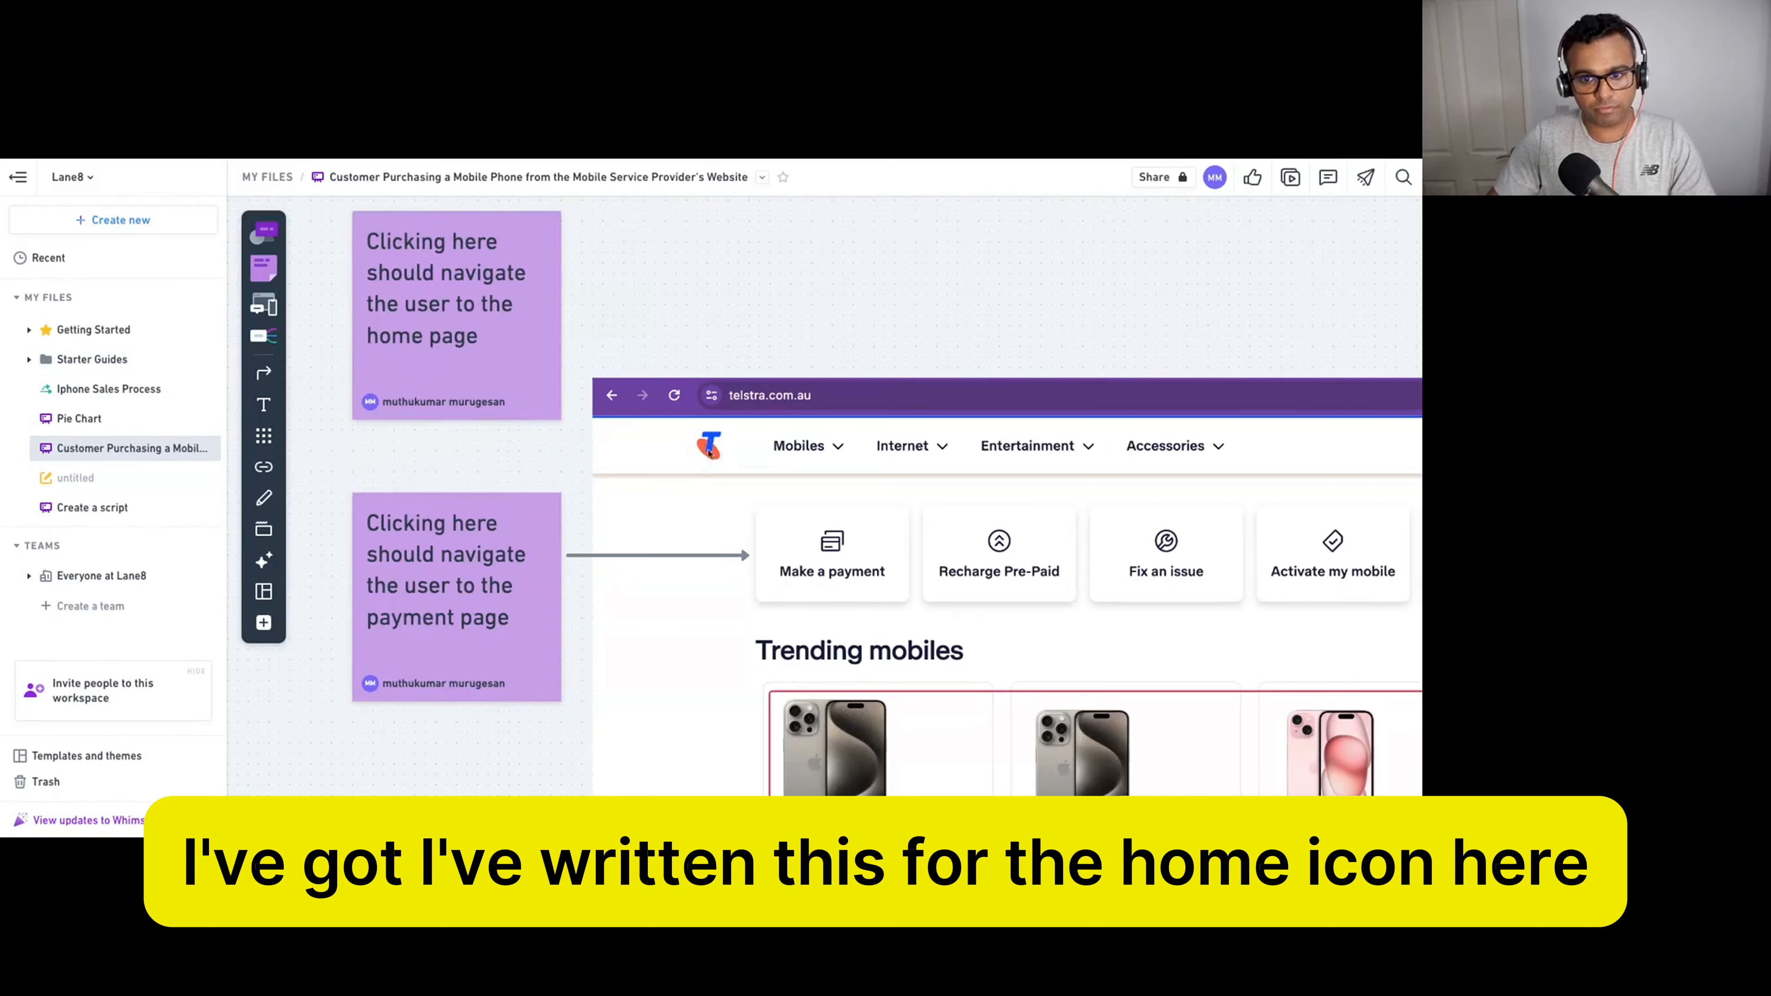
left_click(264, 372)
Connect the home-page note to the Telstra logo with a straight arrow.
left_click_drag(507, 321, 686, 441)
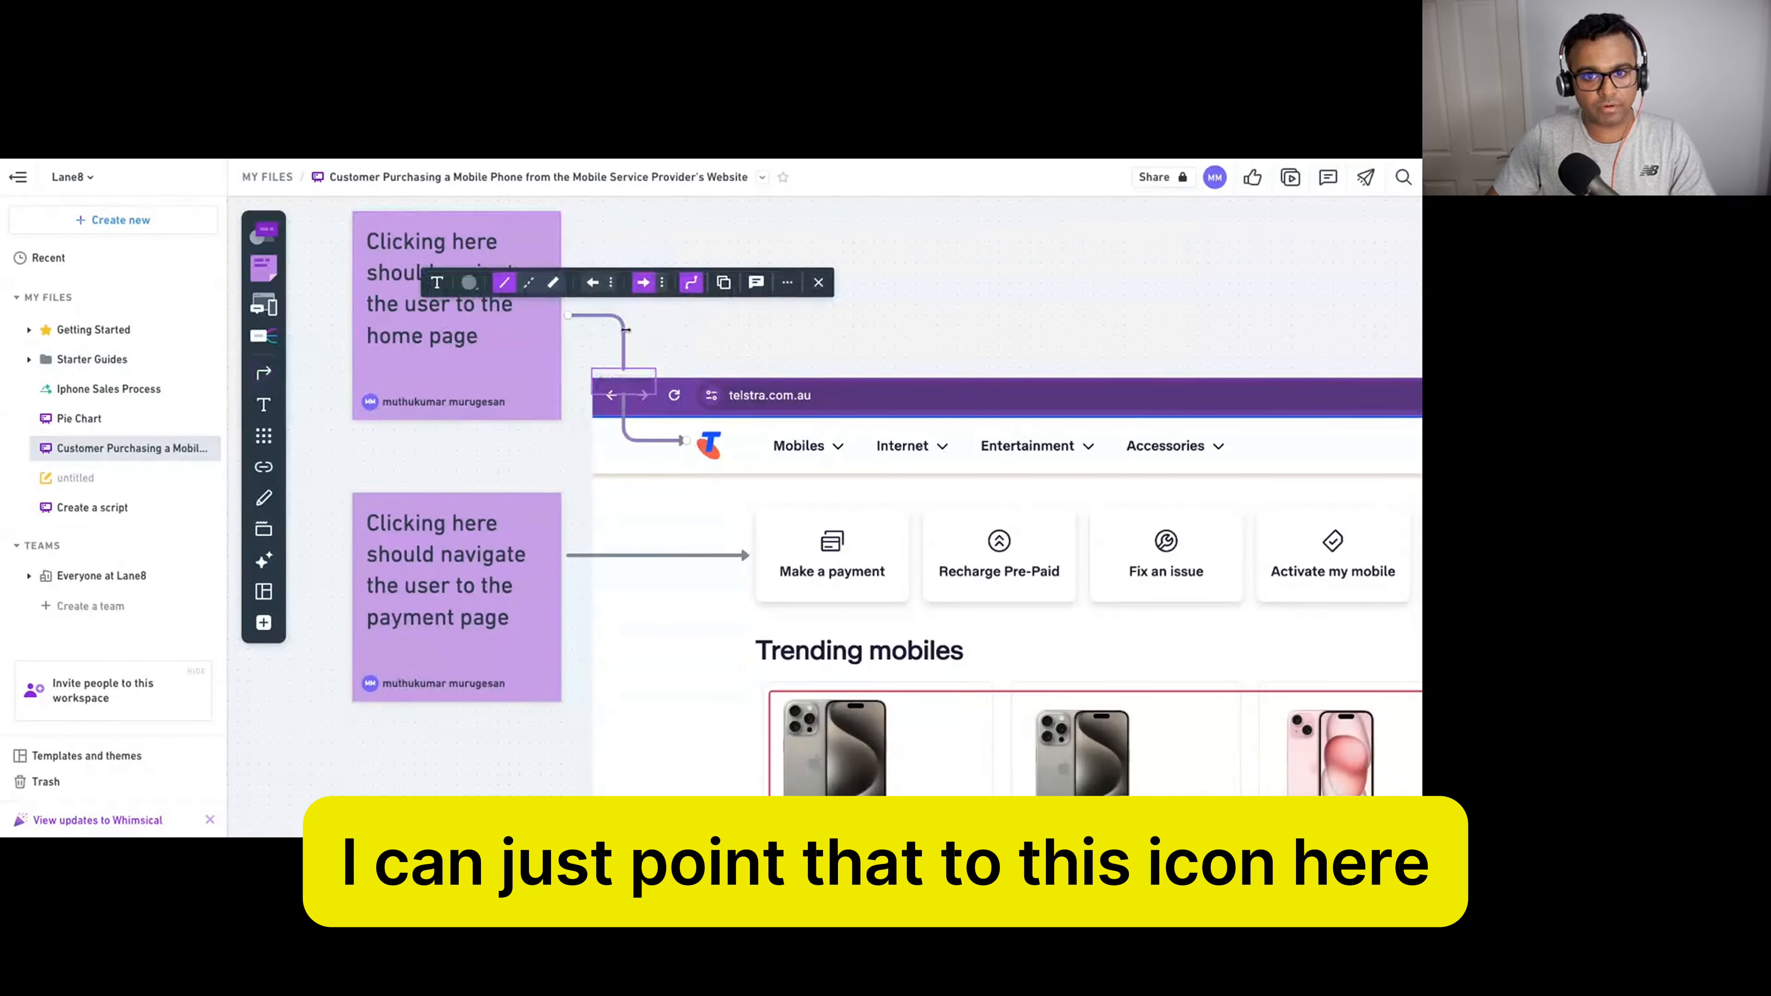
left_click(690, 281)
left_click(622, 365)
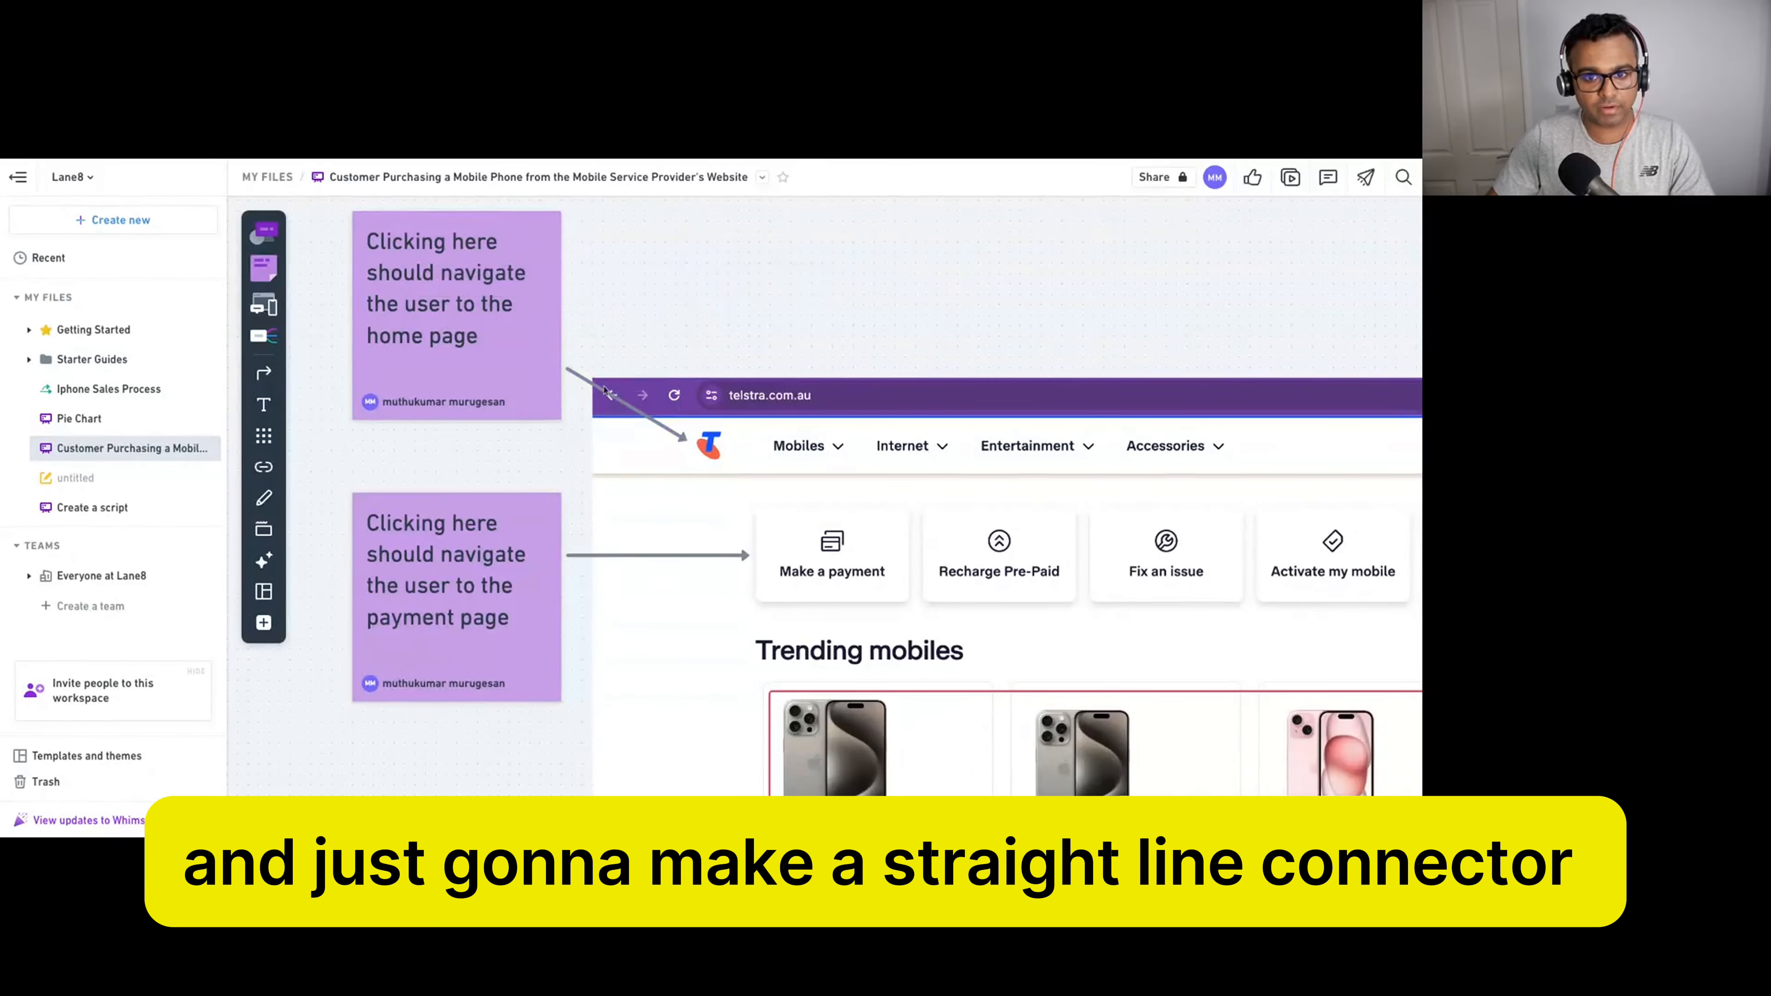
left_click(604, 392)
left_click(730, 482)
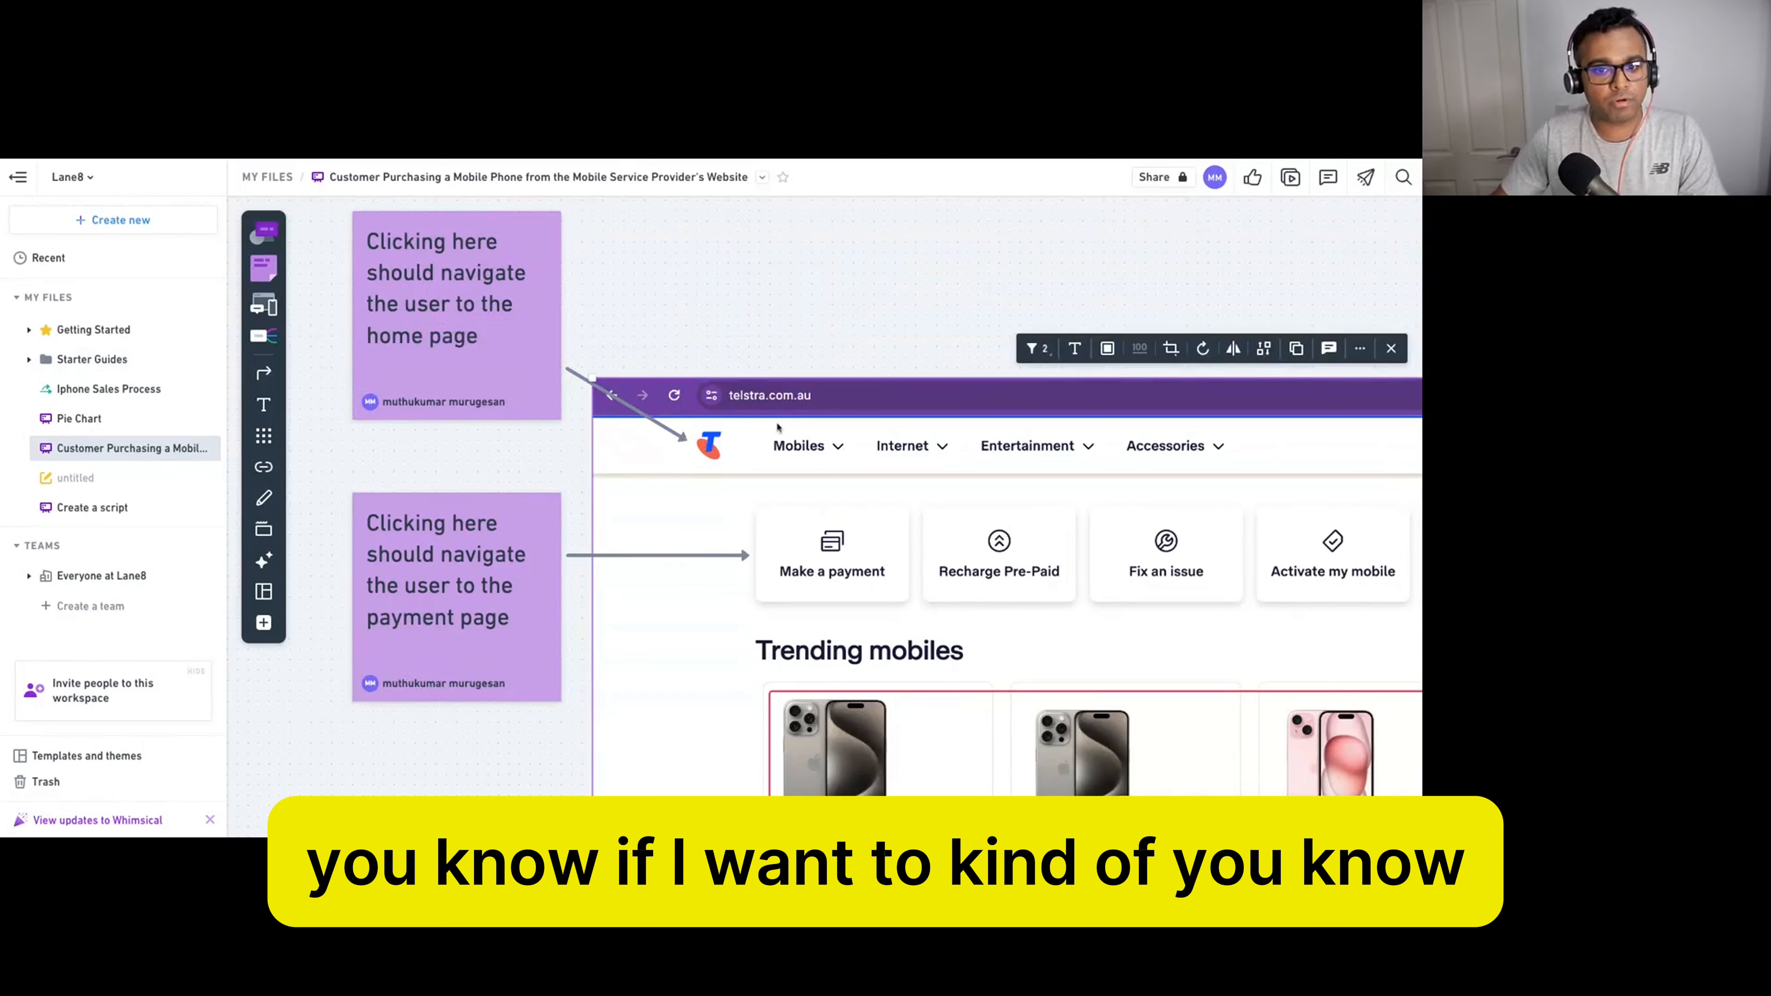
Add an oval over the browser bar and shrink it toward the Telstra logo.
left_click(263, 234)
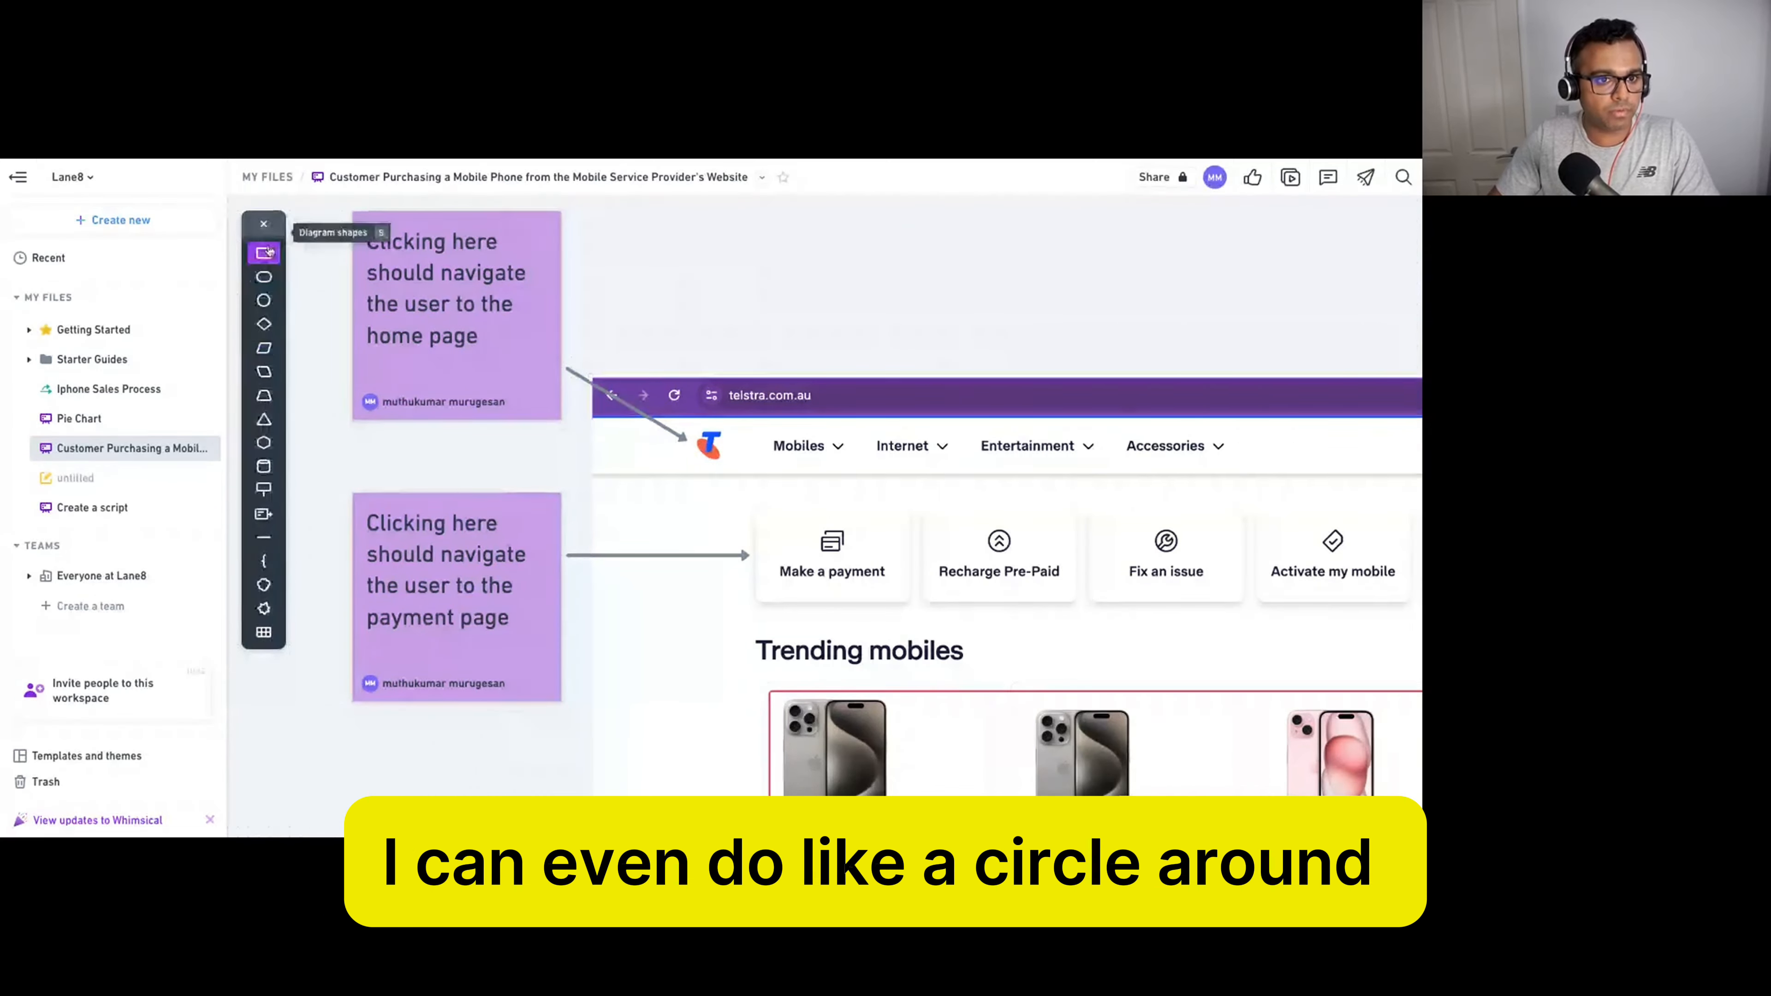
left_click(264, 277)
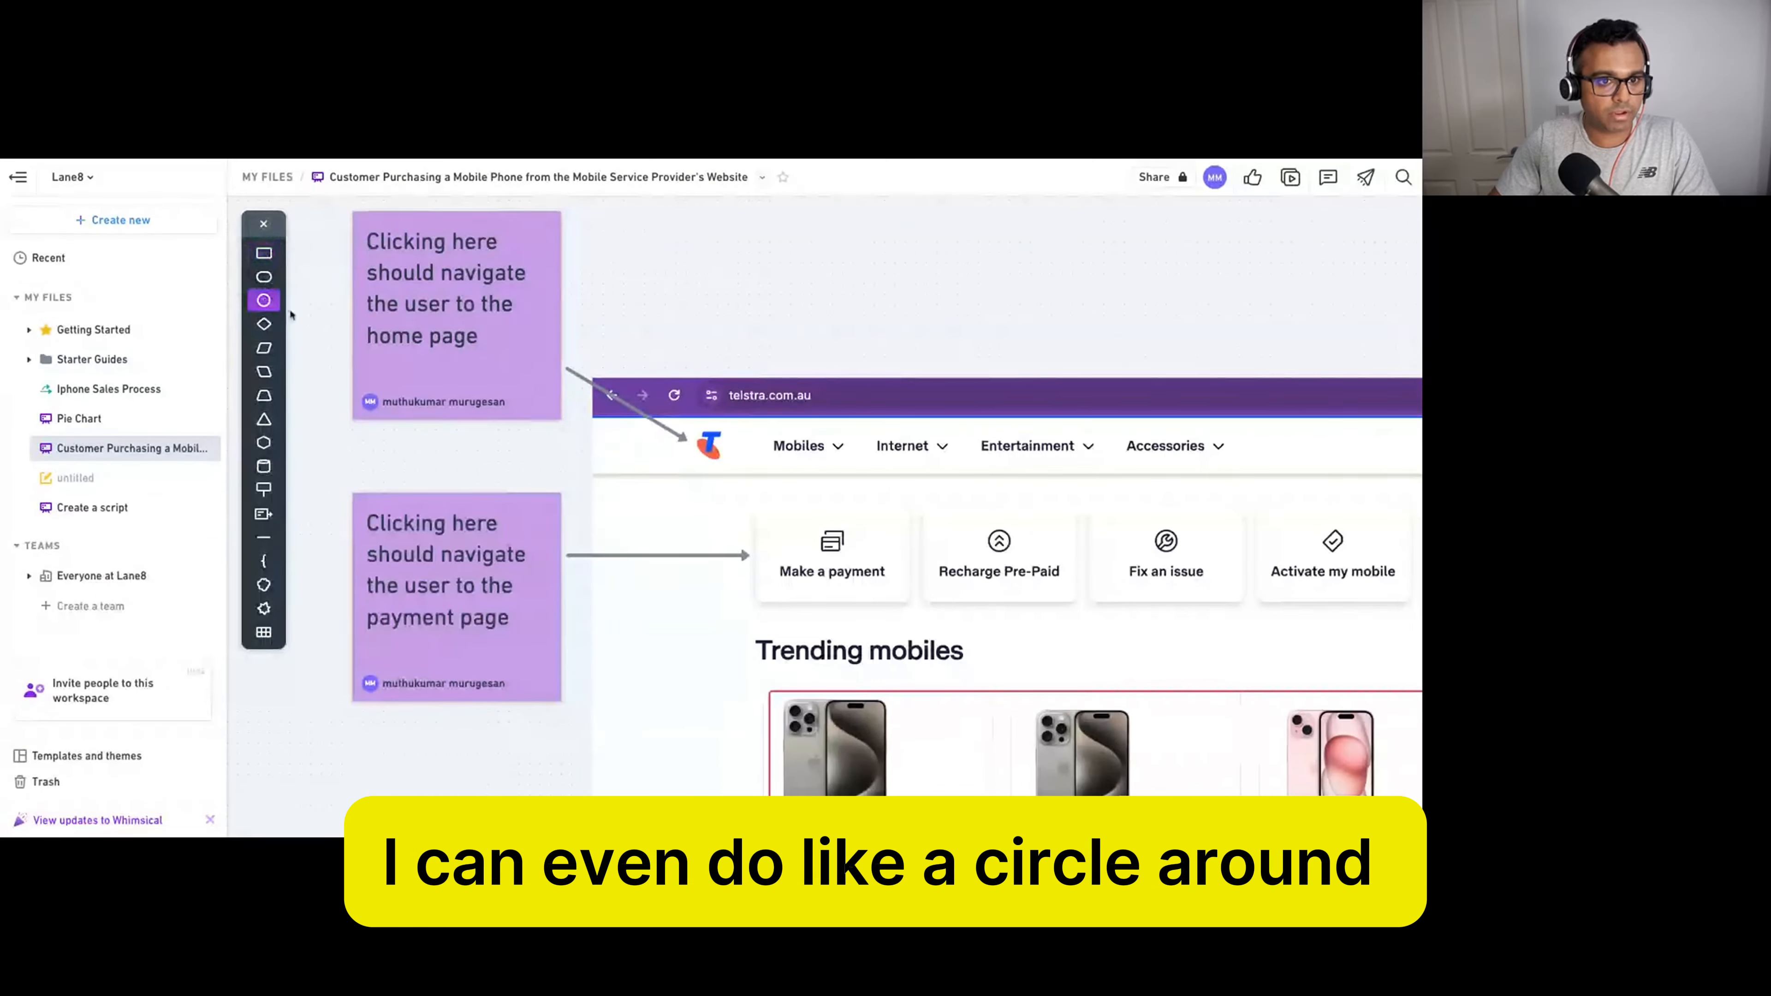
left_click(670, 382)
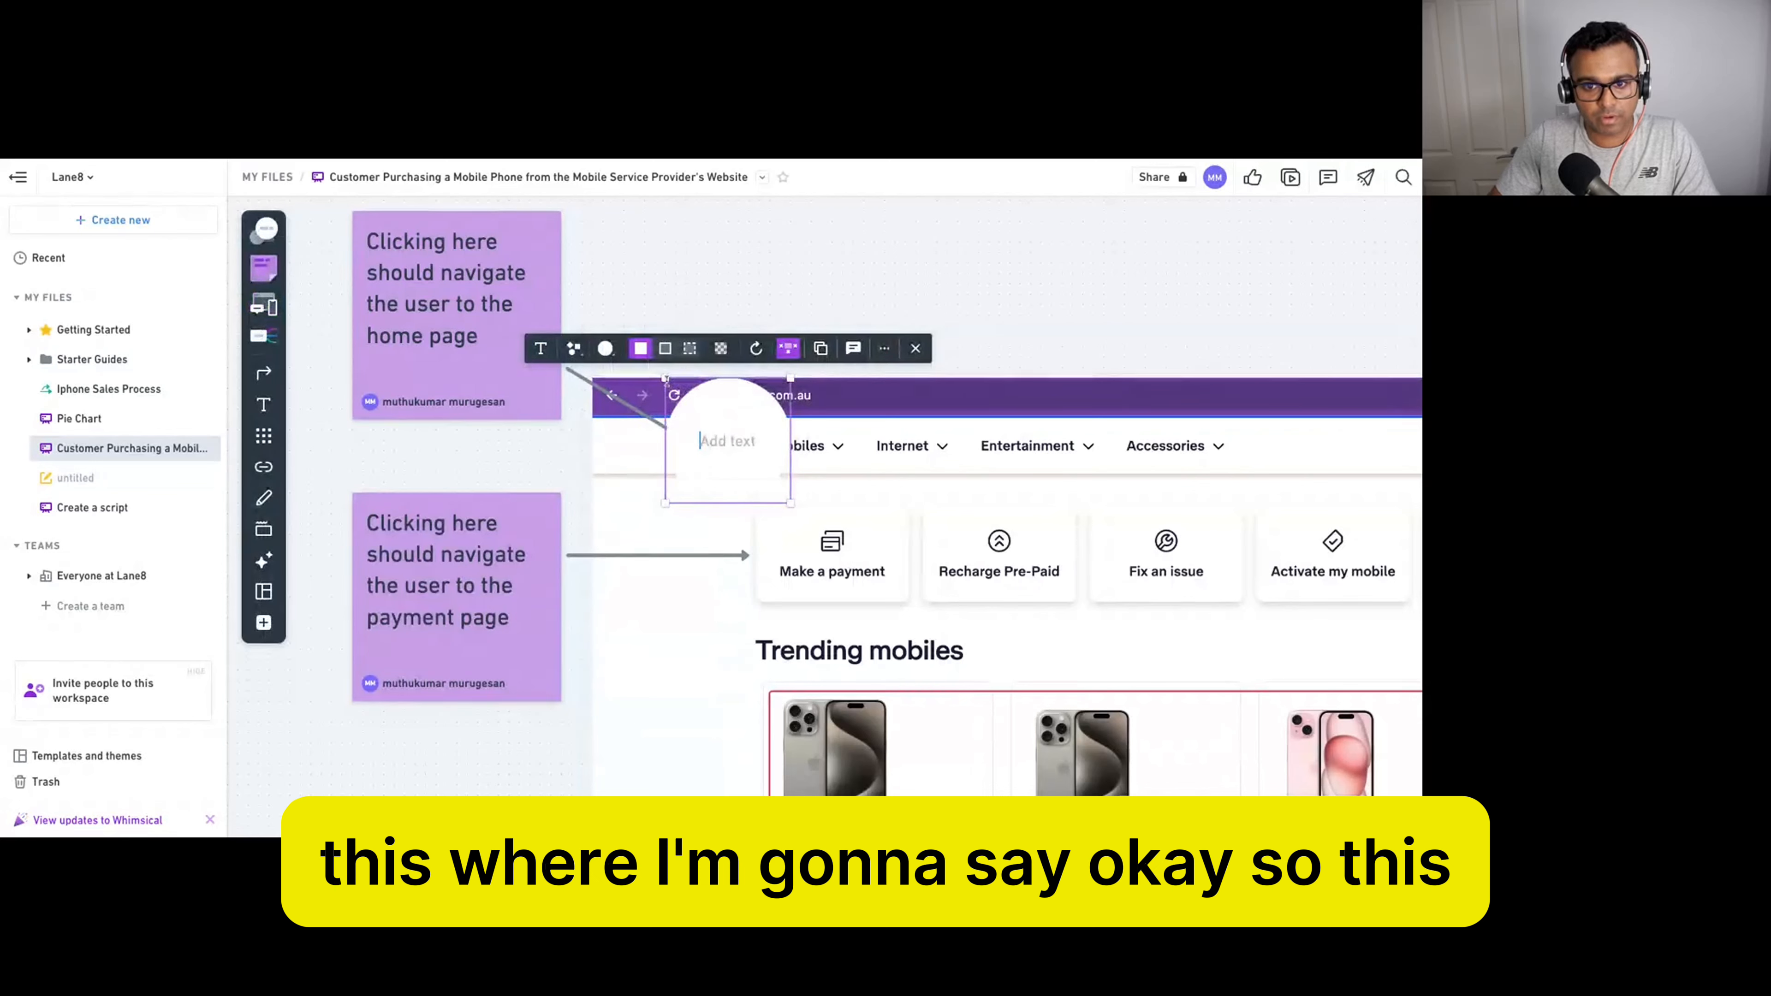
left_click_drag(665, 377, 700, 408)
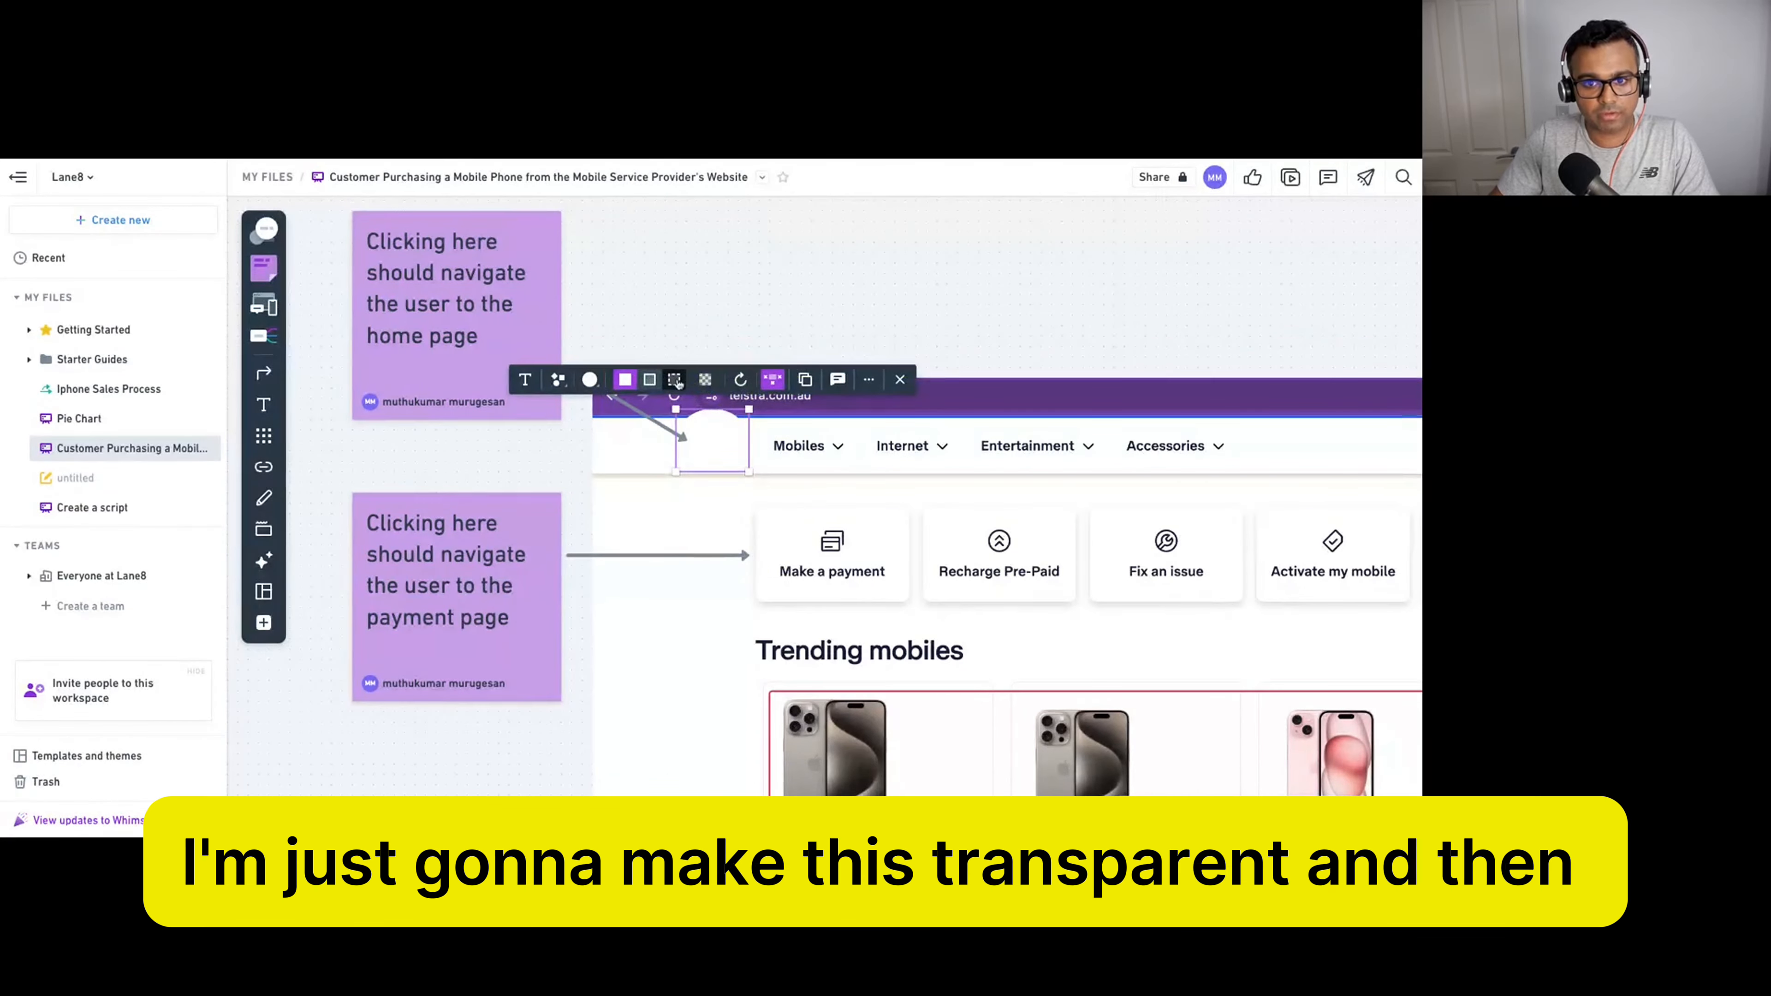
Make the oval an outline-only yellow circle fitted around the logo.
left_click(649, 380)
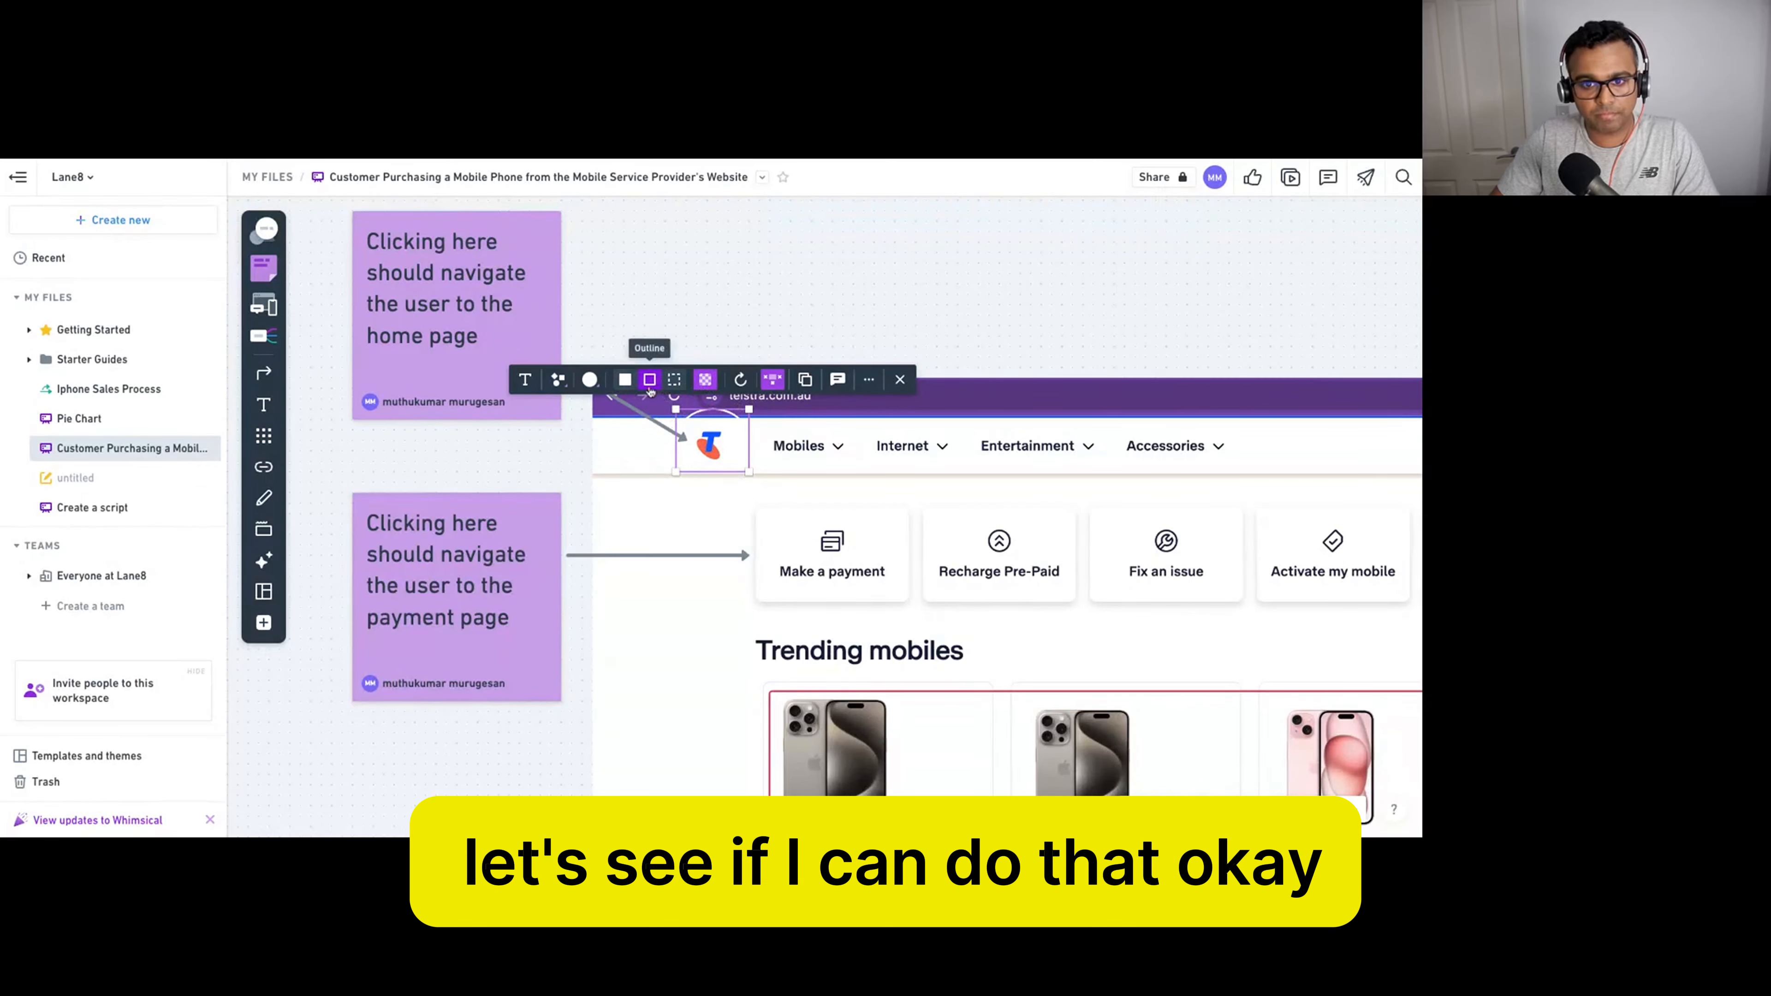
left_click(590, 380)
left_click(603, 354)
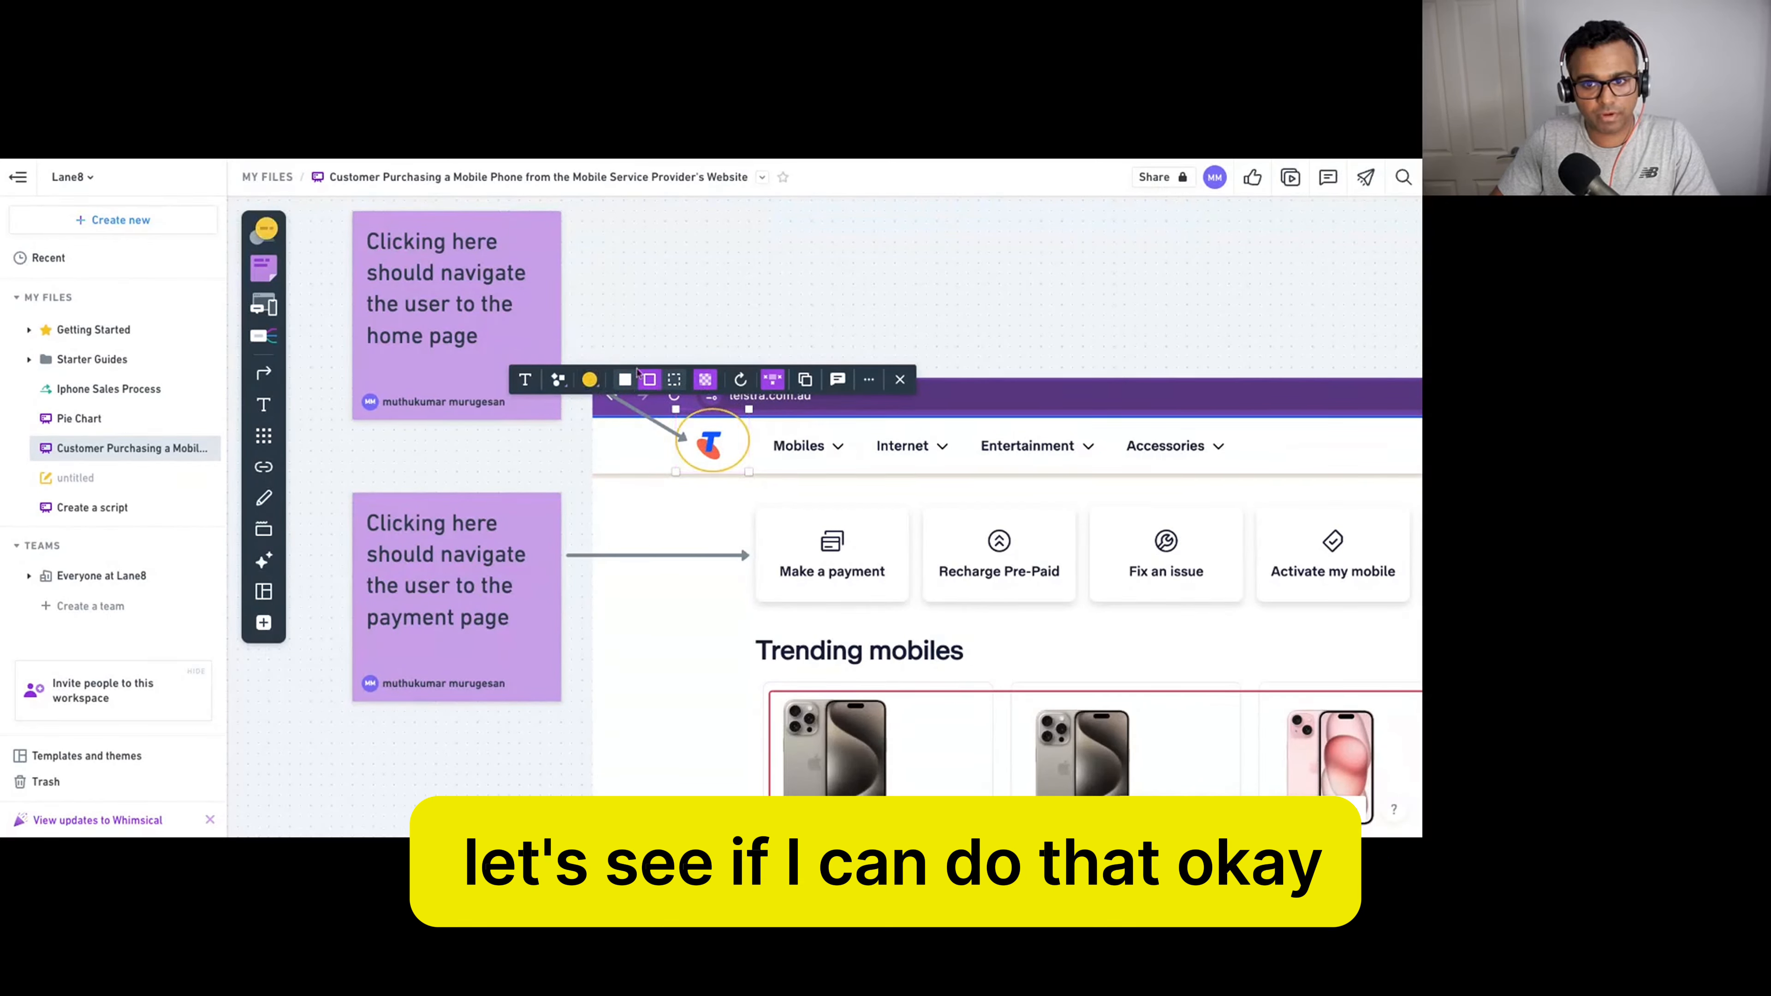
left_click(697, 322)
left_click(748, 456)
left_click(740, 427)
left_click_drag(749, 410, 738, 418)
left_click_drag(675, 471, 688, 470)
left_click(917, 341)
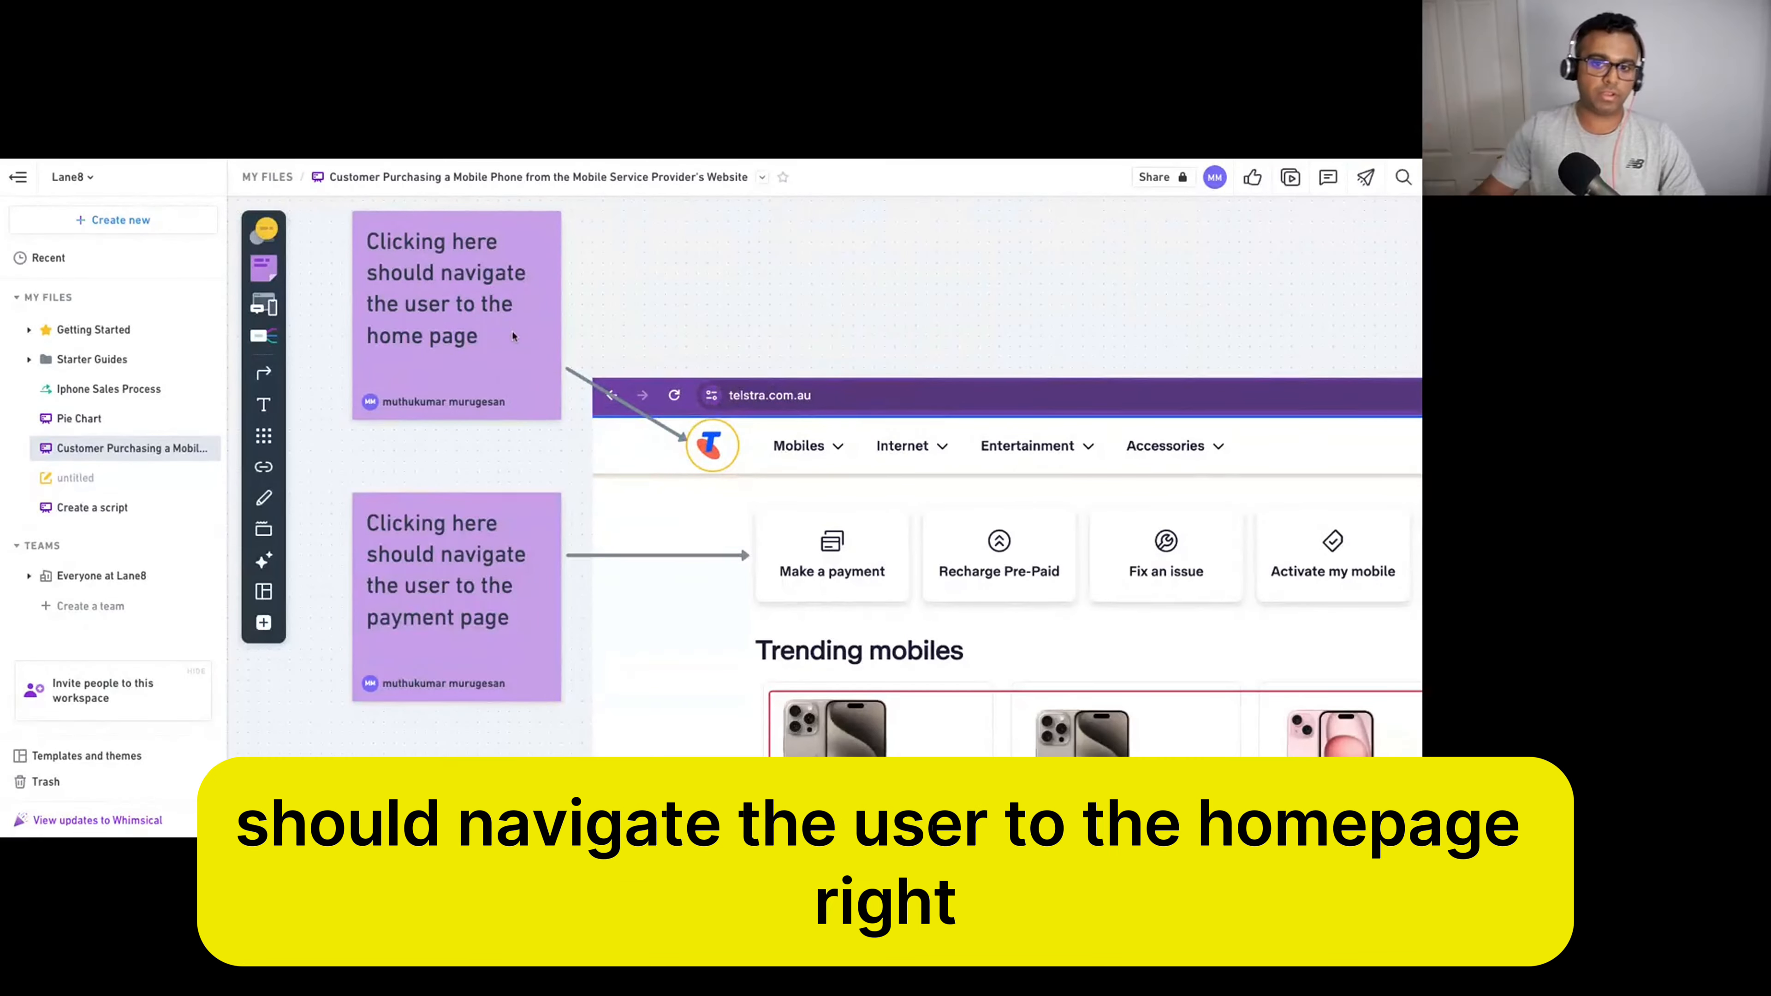
scroll(551, 332, "up", 3)
scroll(574, 328, "down", 5)
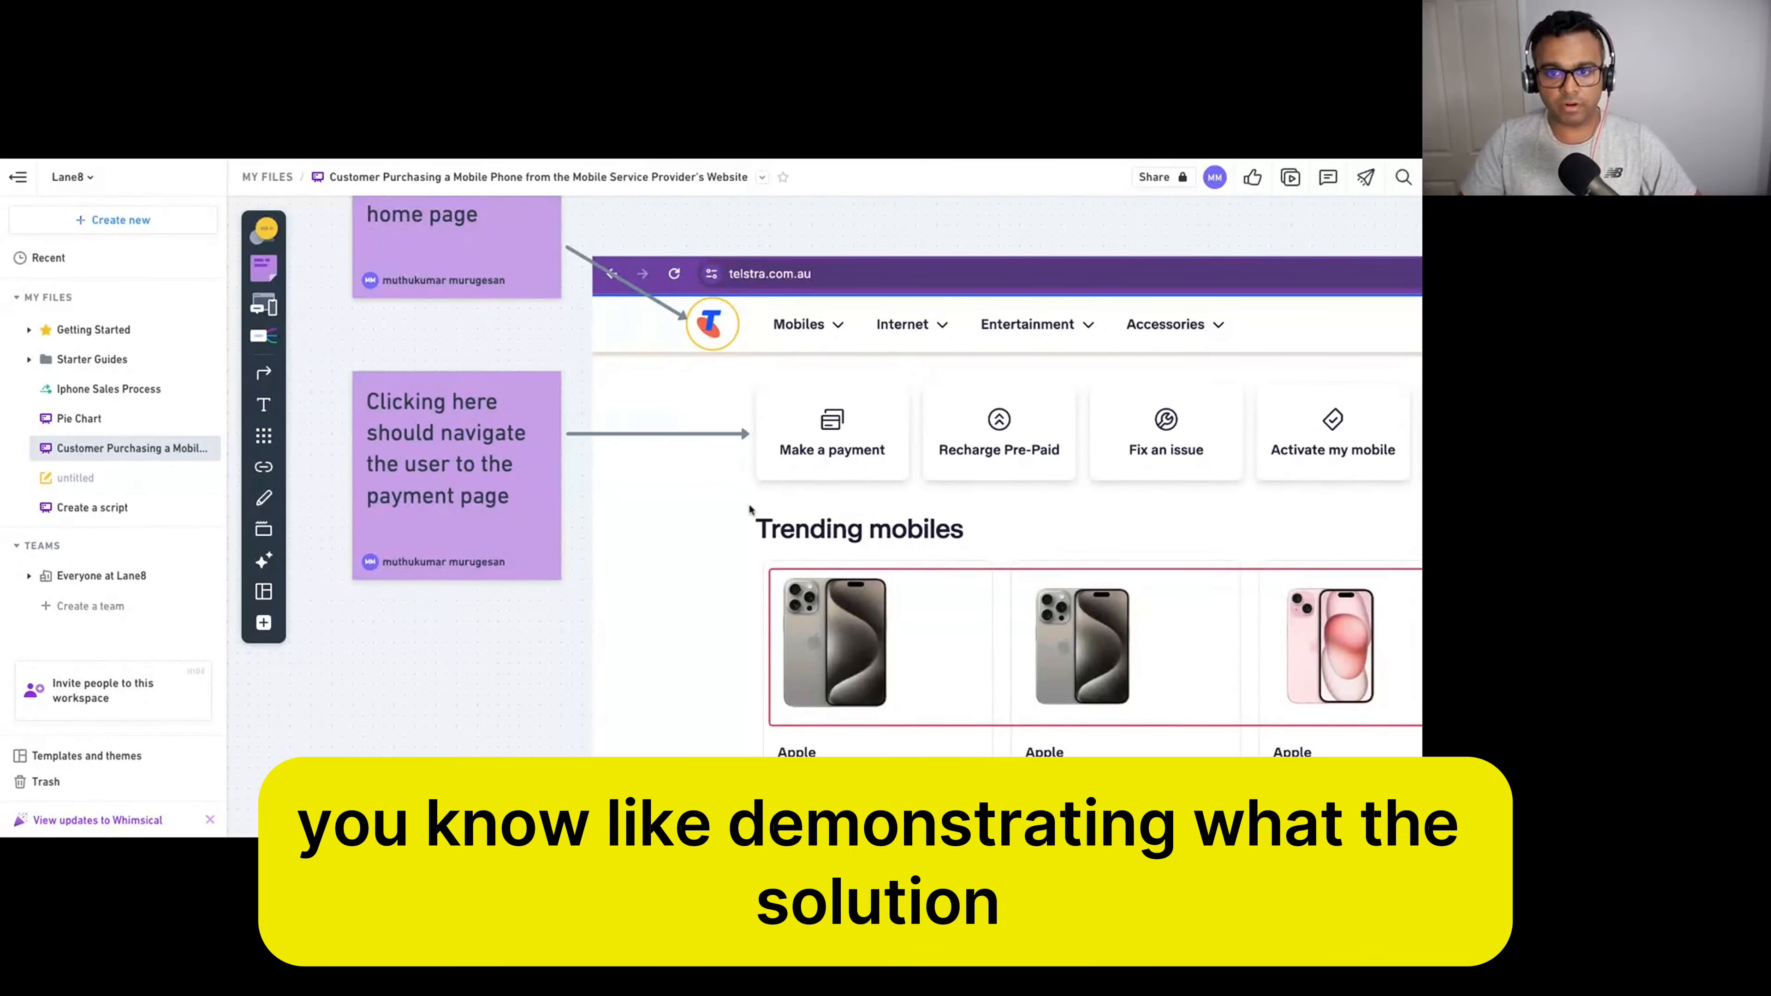
scroll(750, 509, "down", 1)
scroll(749, 509, "down", 8)
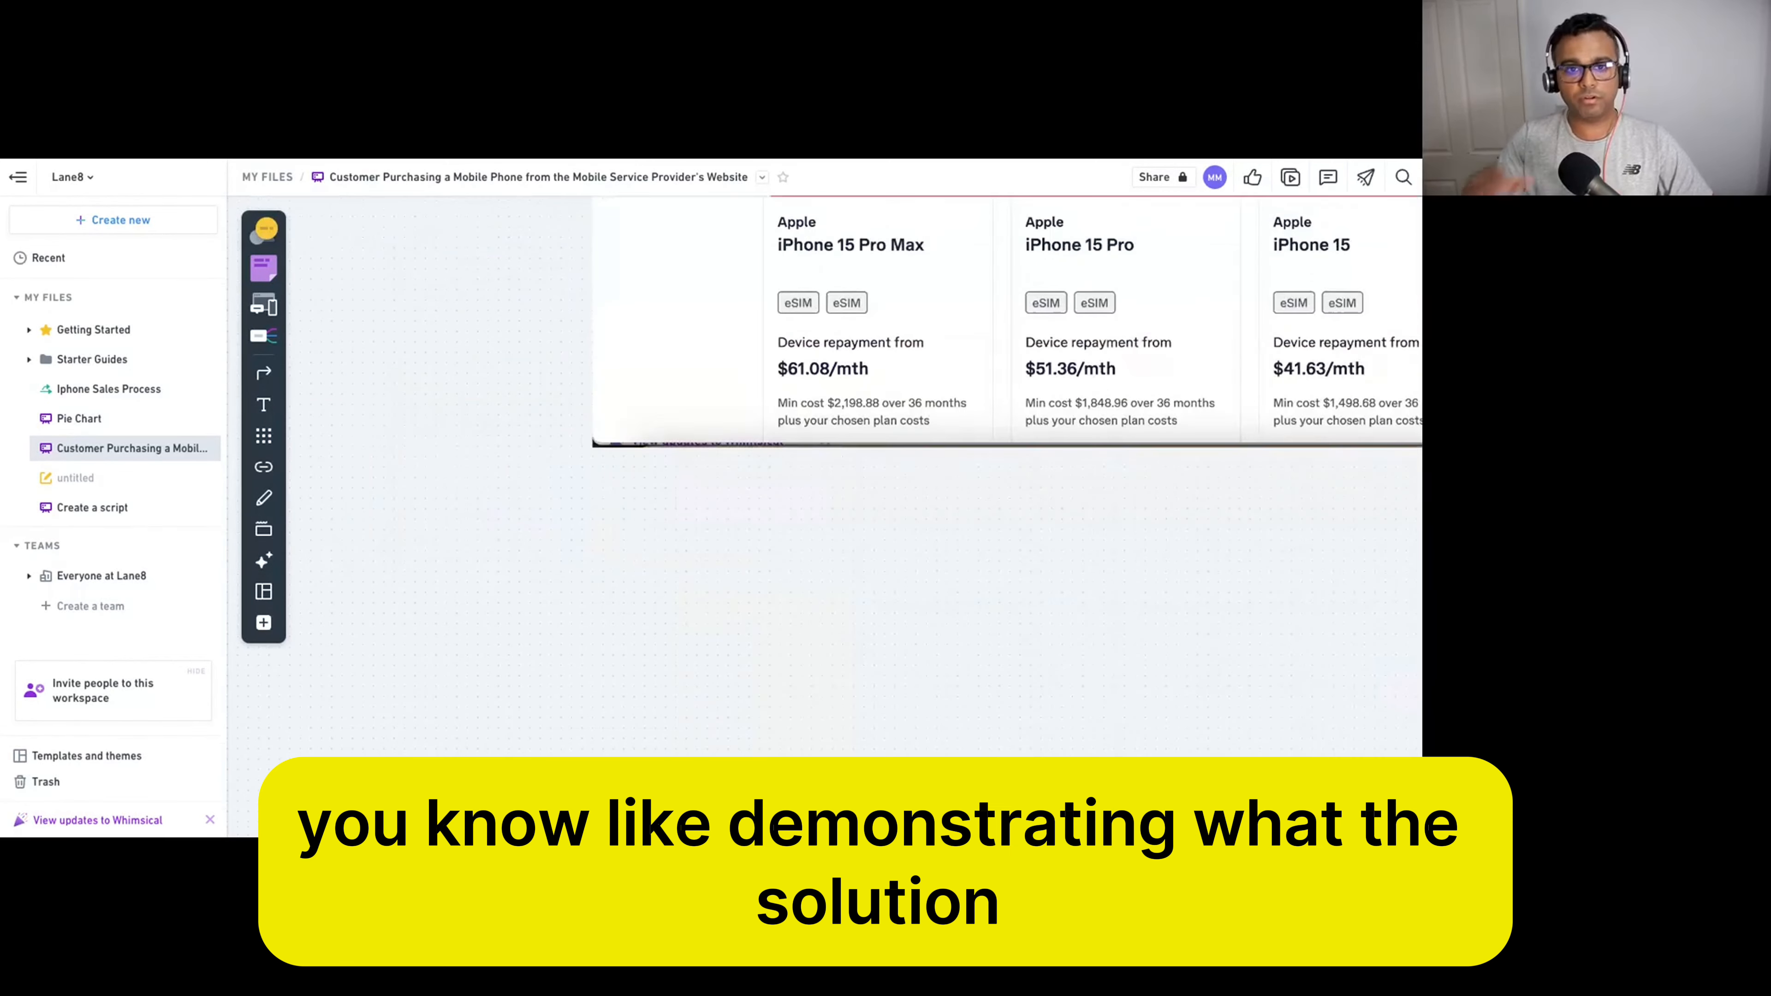
scroll(750, 509, "up", 1)
scroll(826, 516, "up", 8)
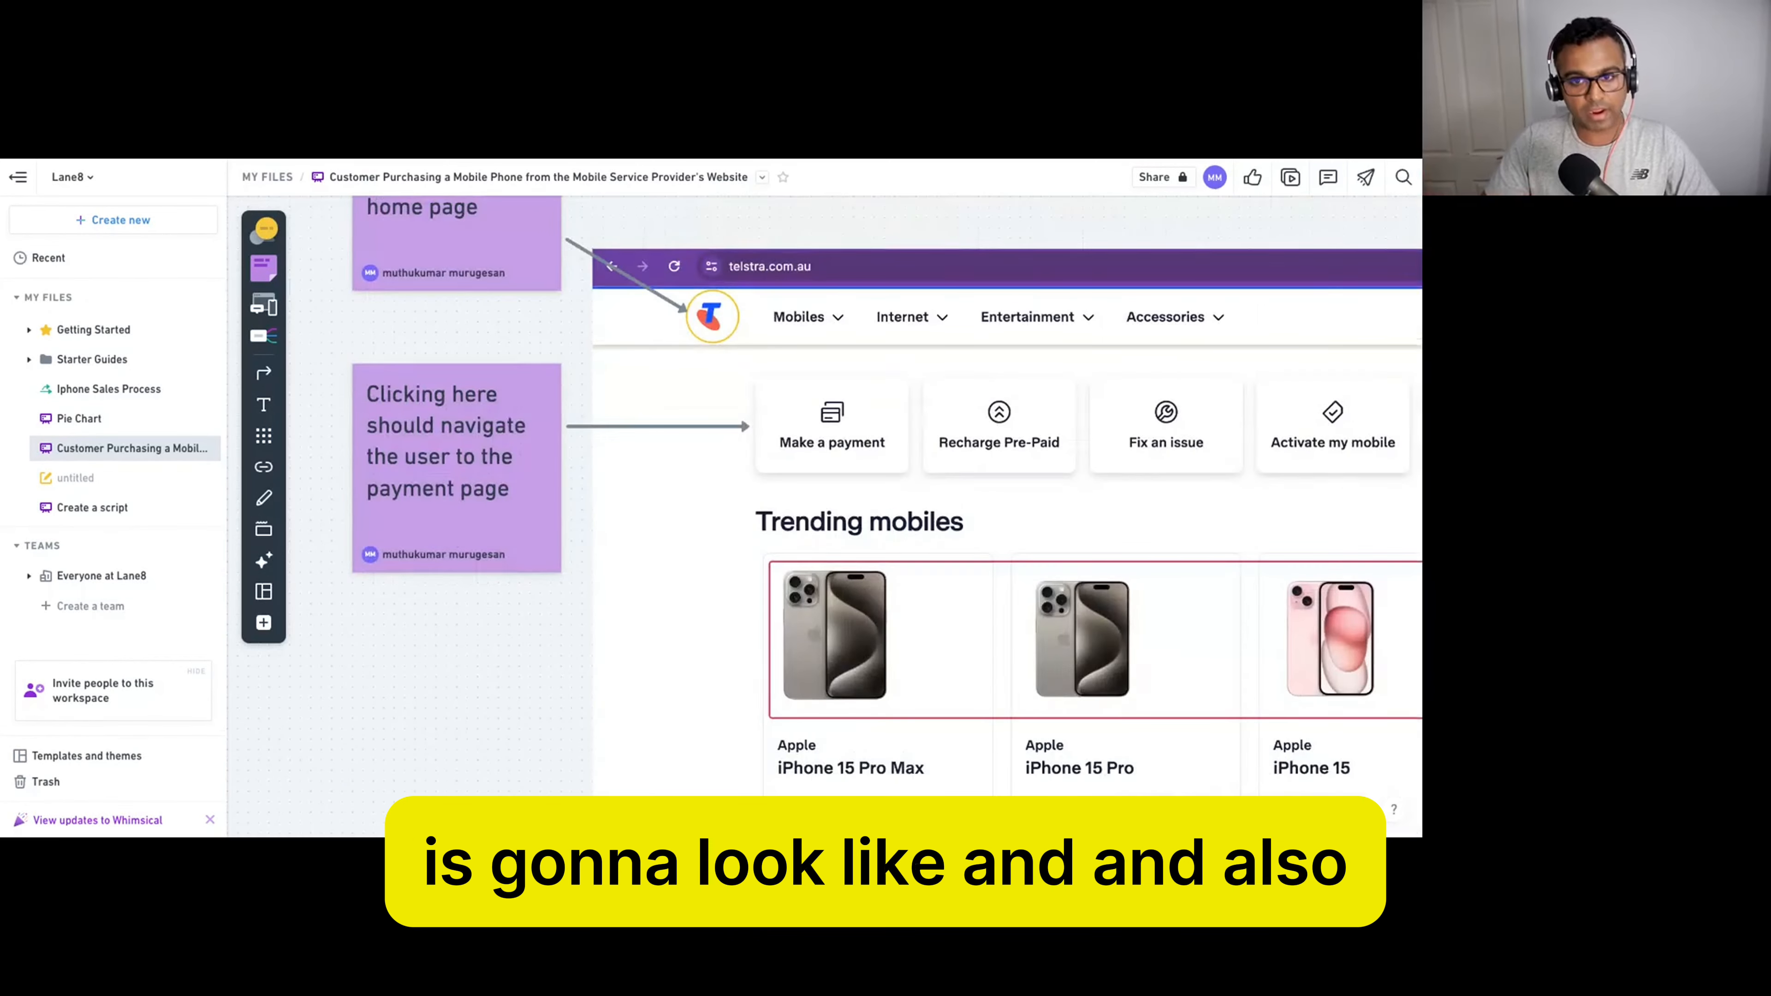
scroll(516, 489, "up", 1)
scroll(516, 488, "left", 1)
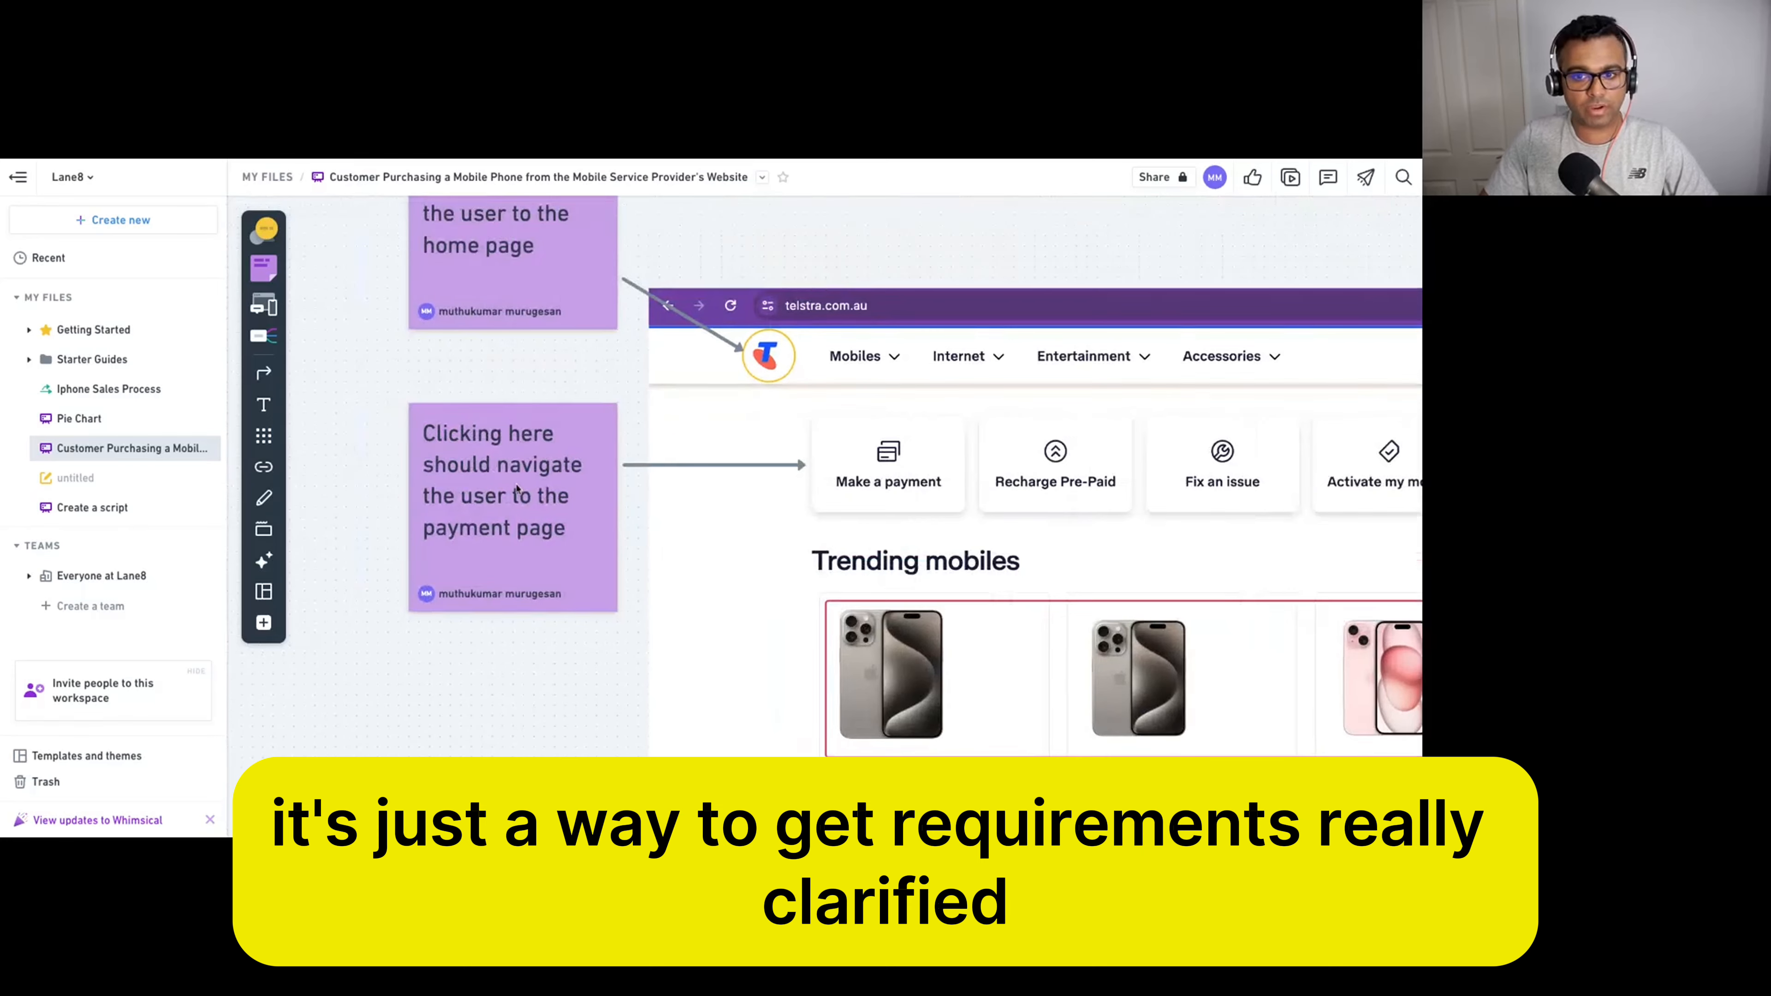
scroll(516, 488, "down", 1)
scroll(519, 490, "up", 1)
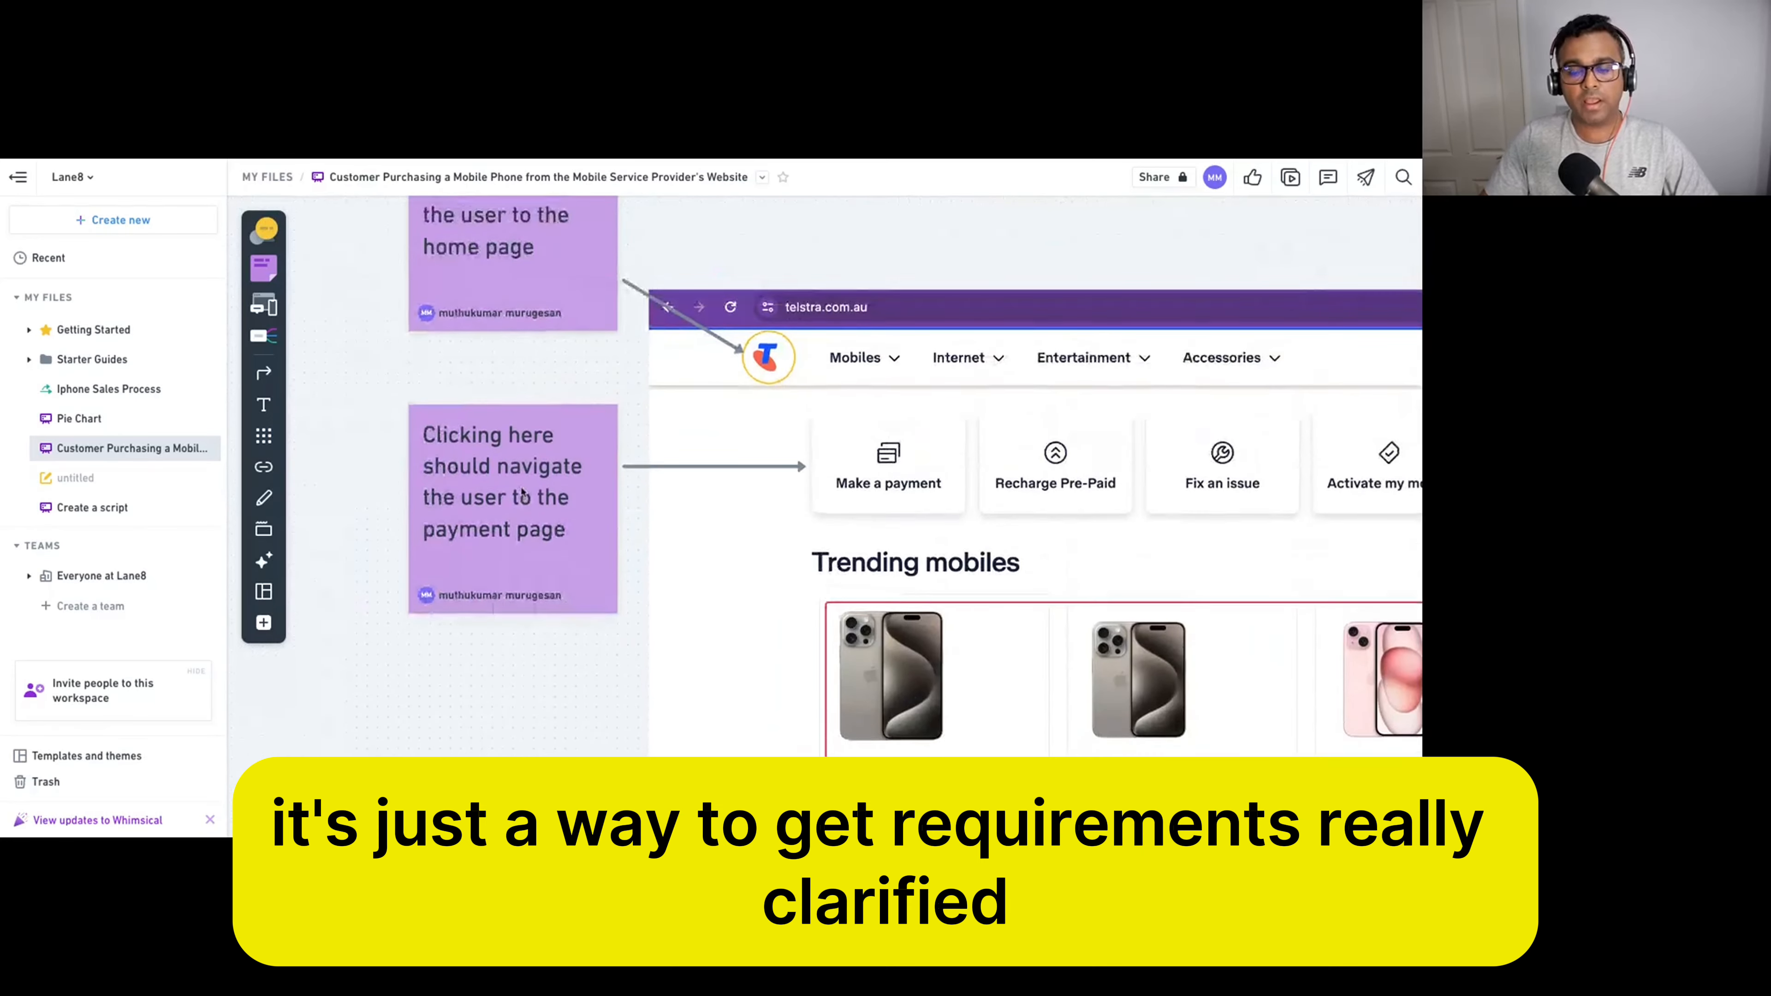
scroll(522, 492, "up", 2)
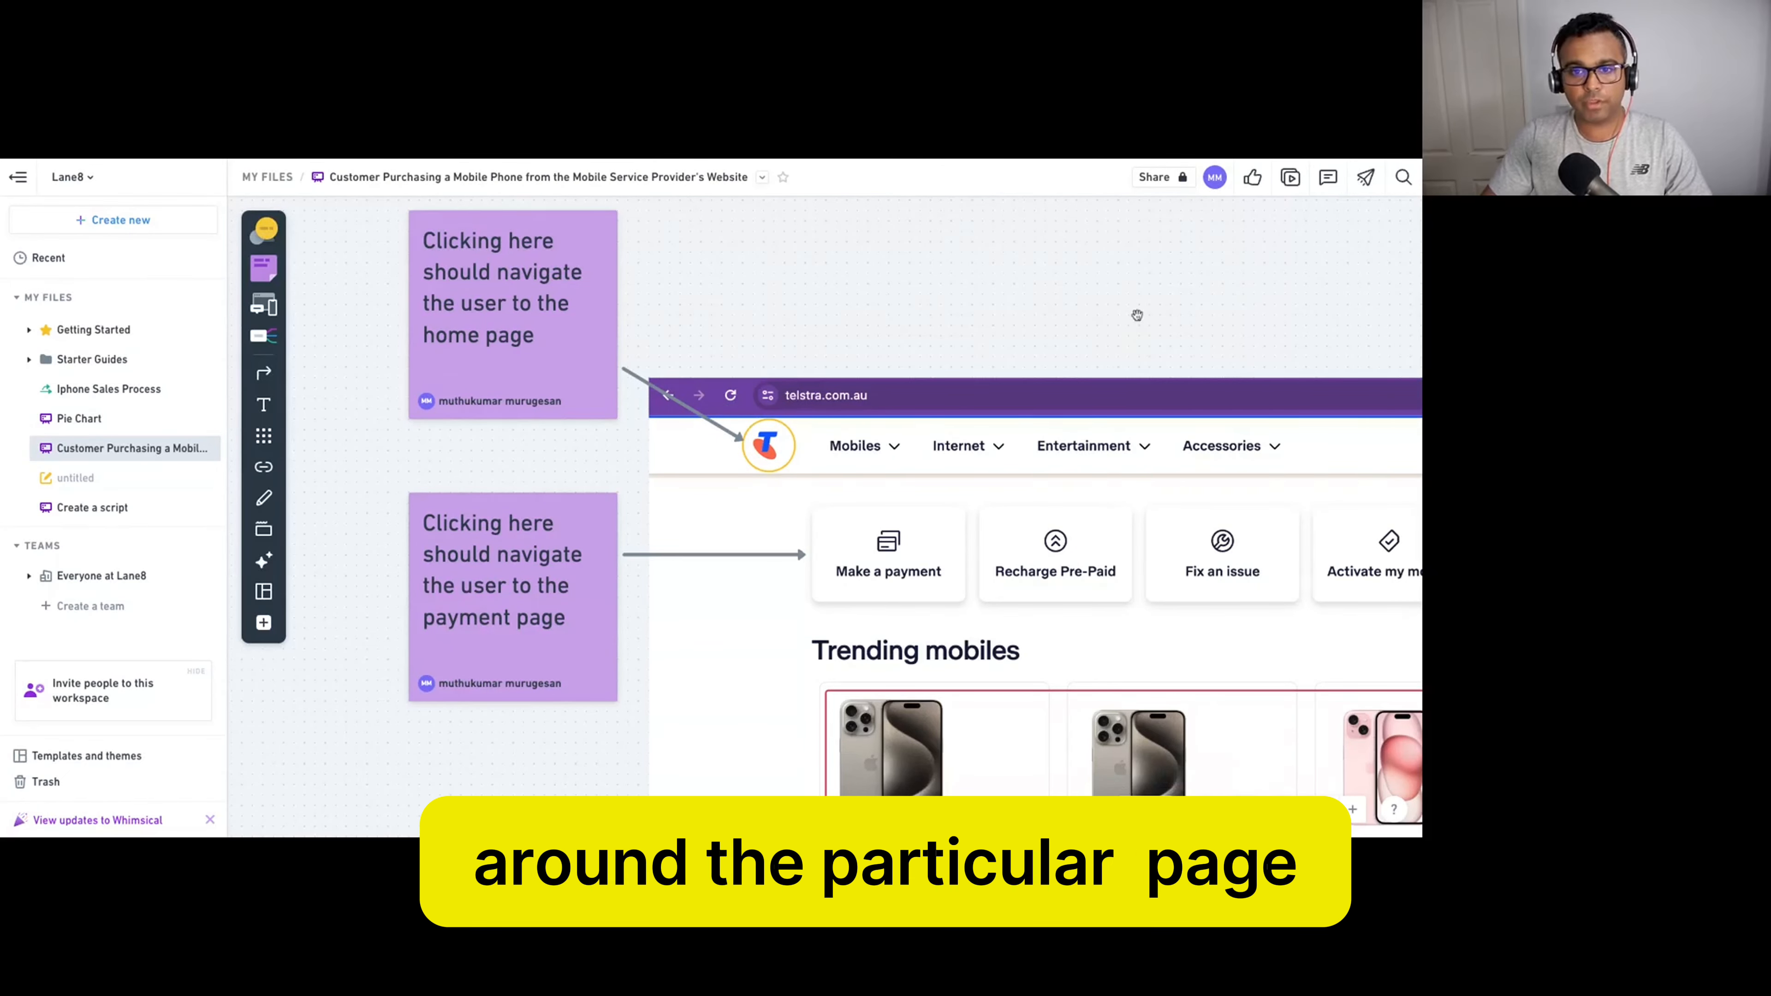
Pan and zoom the board to show both sticky notes and the second homepage mockup.
left_click_drag(1137, 316, 947, 237)
scroll(565, 394, "left", 2)
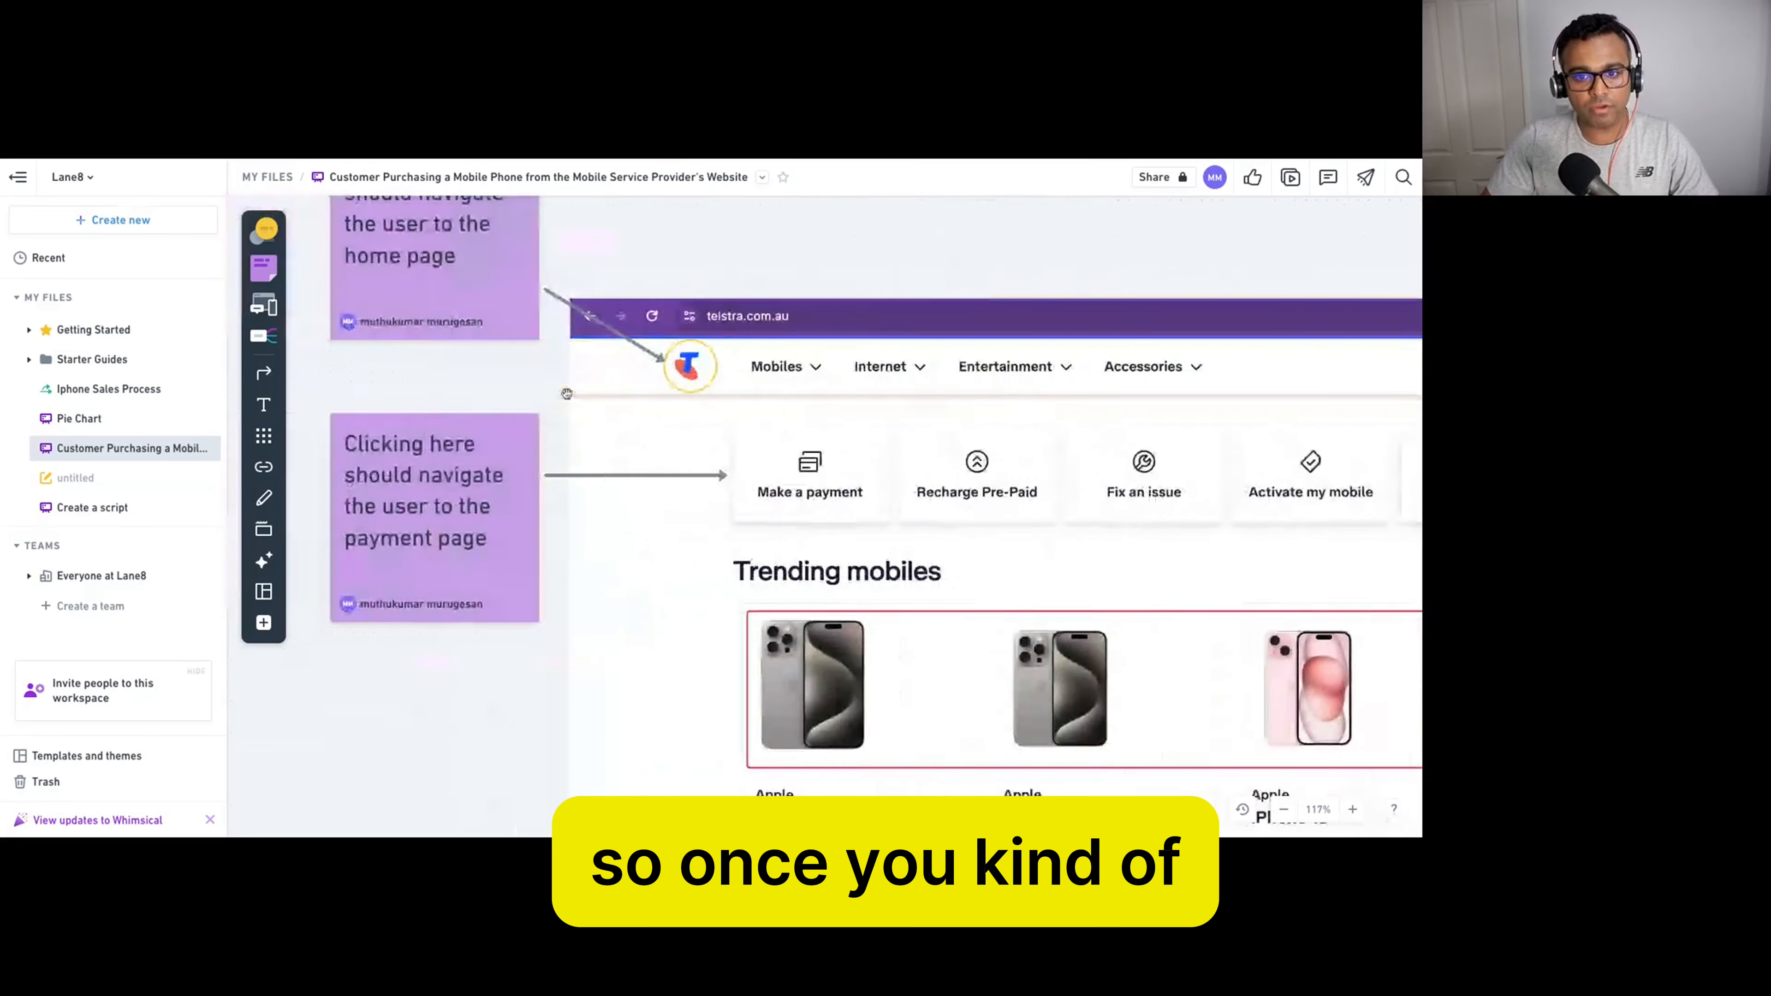
scroll(565, 395, "right", 2)
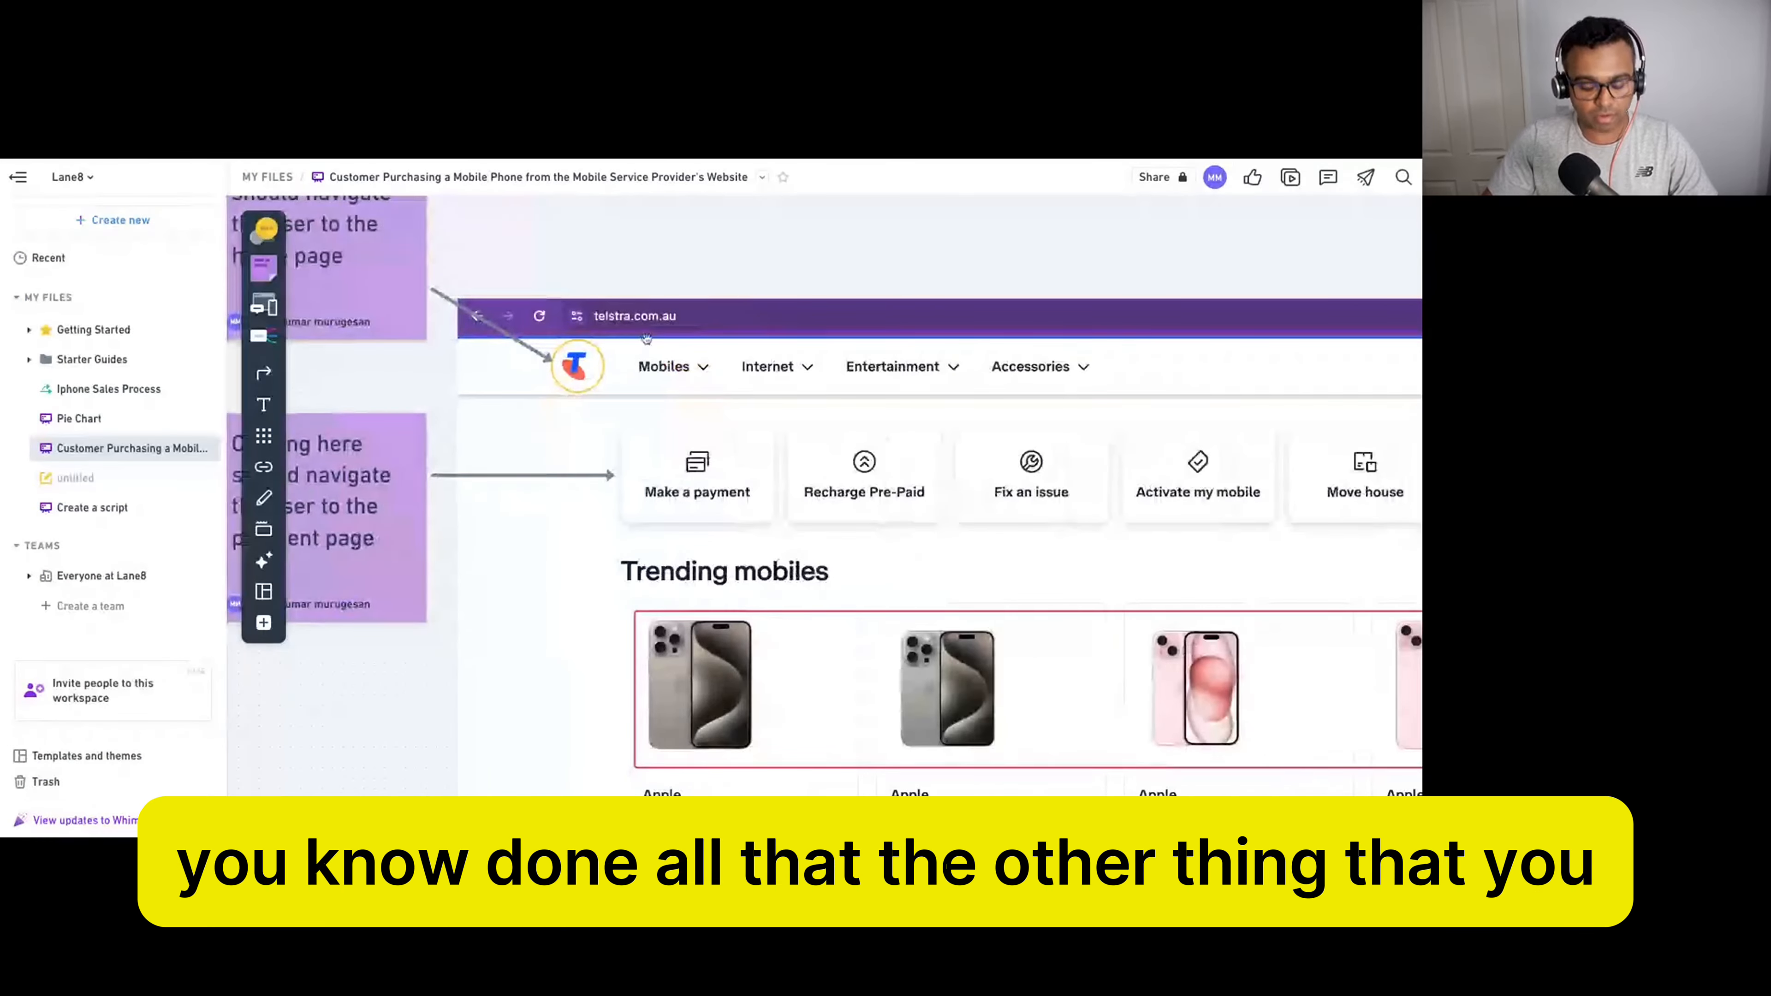
scroll(430, 520, "down", 3)
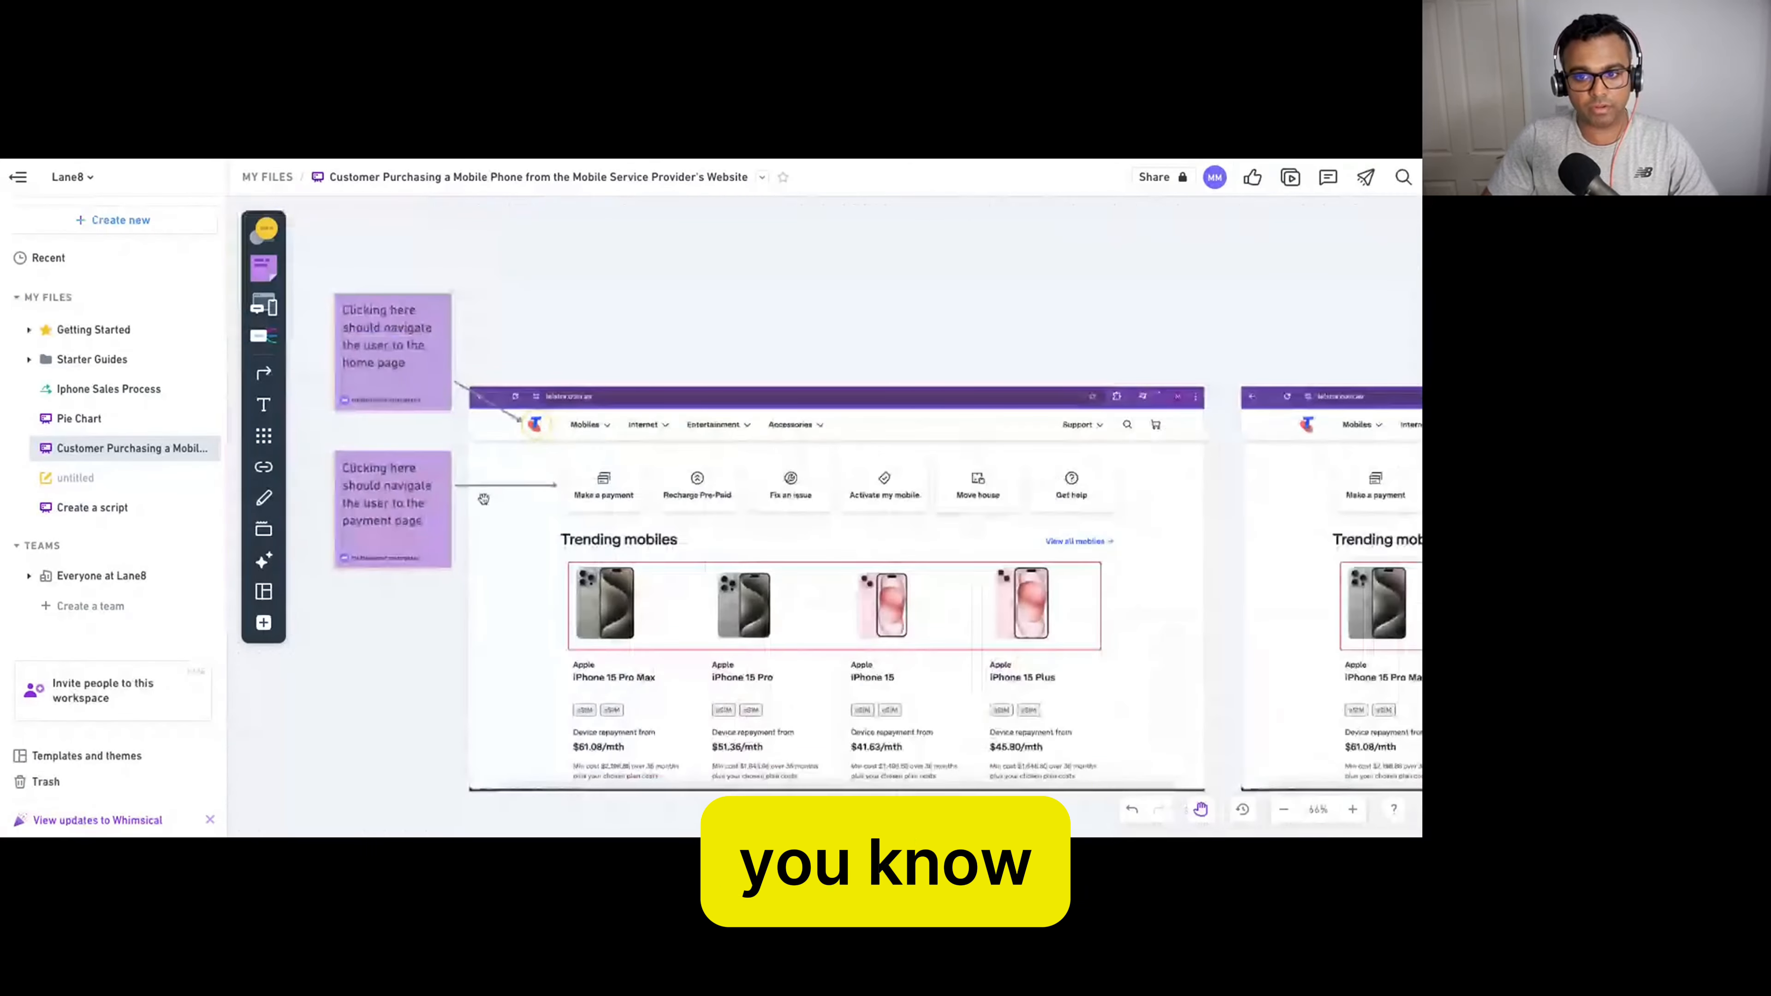
left_click_drag(780, 310, 845, 294)
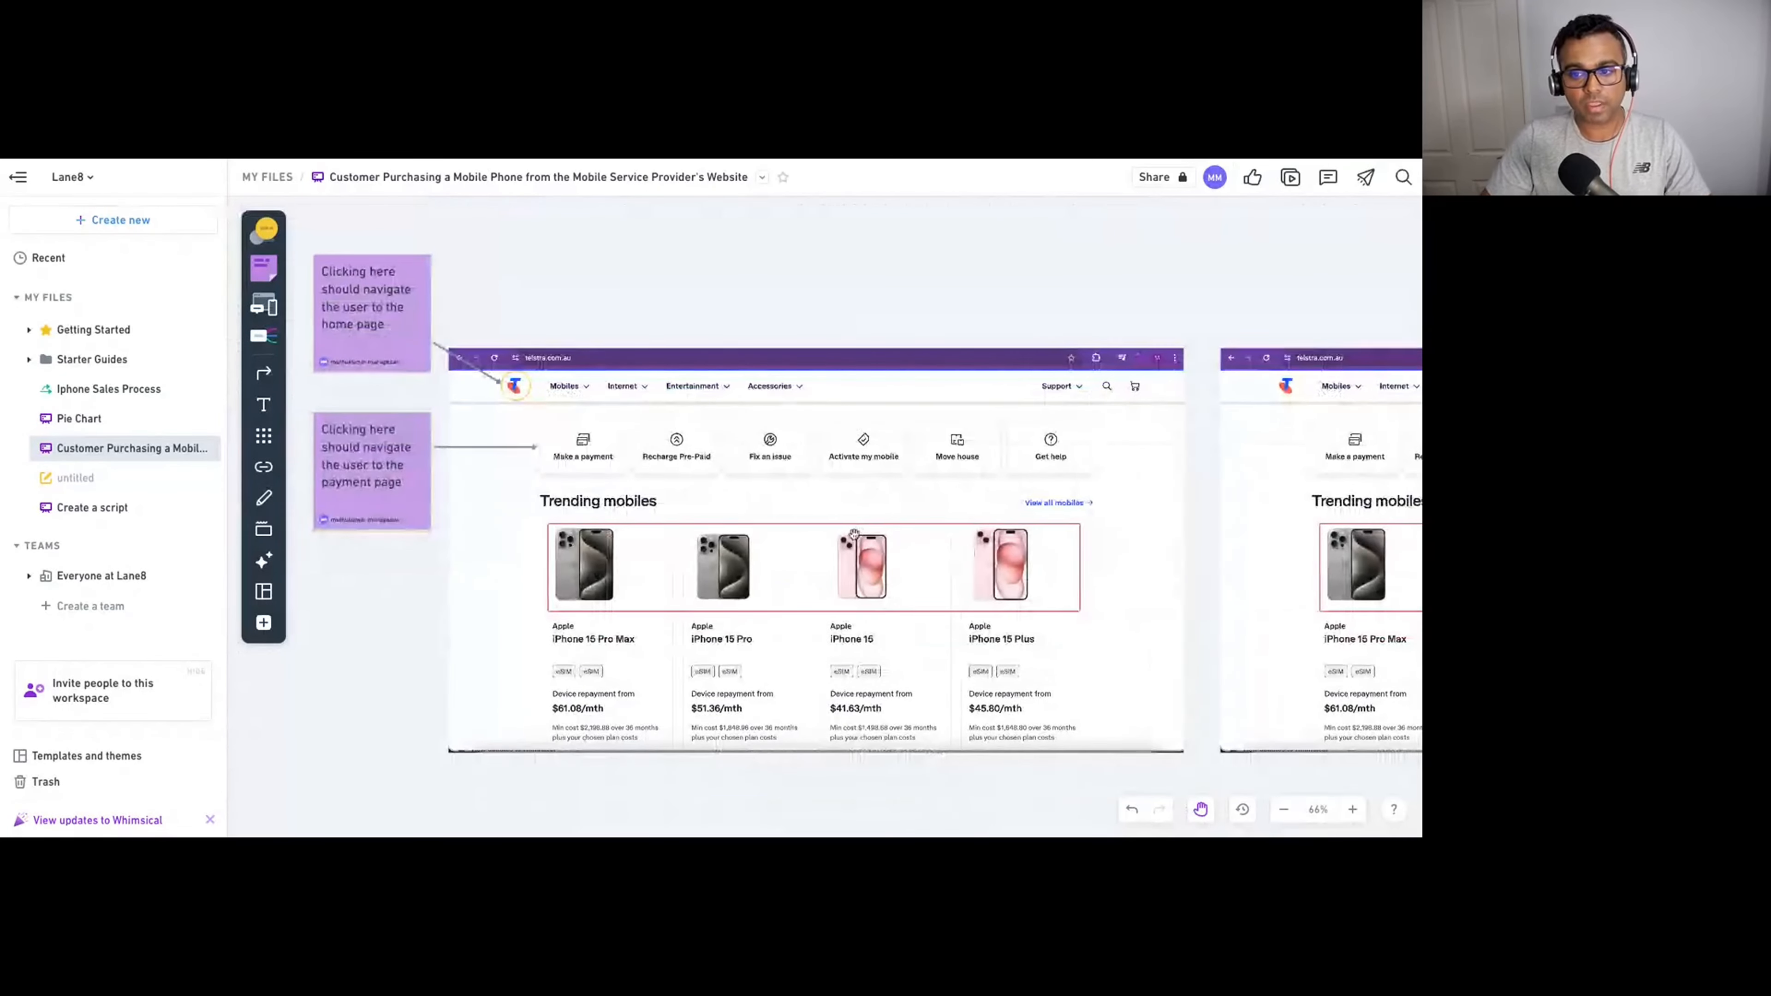
scroll(670, 522, "up", 1)
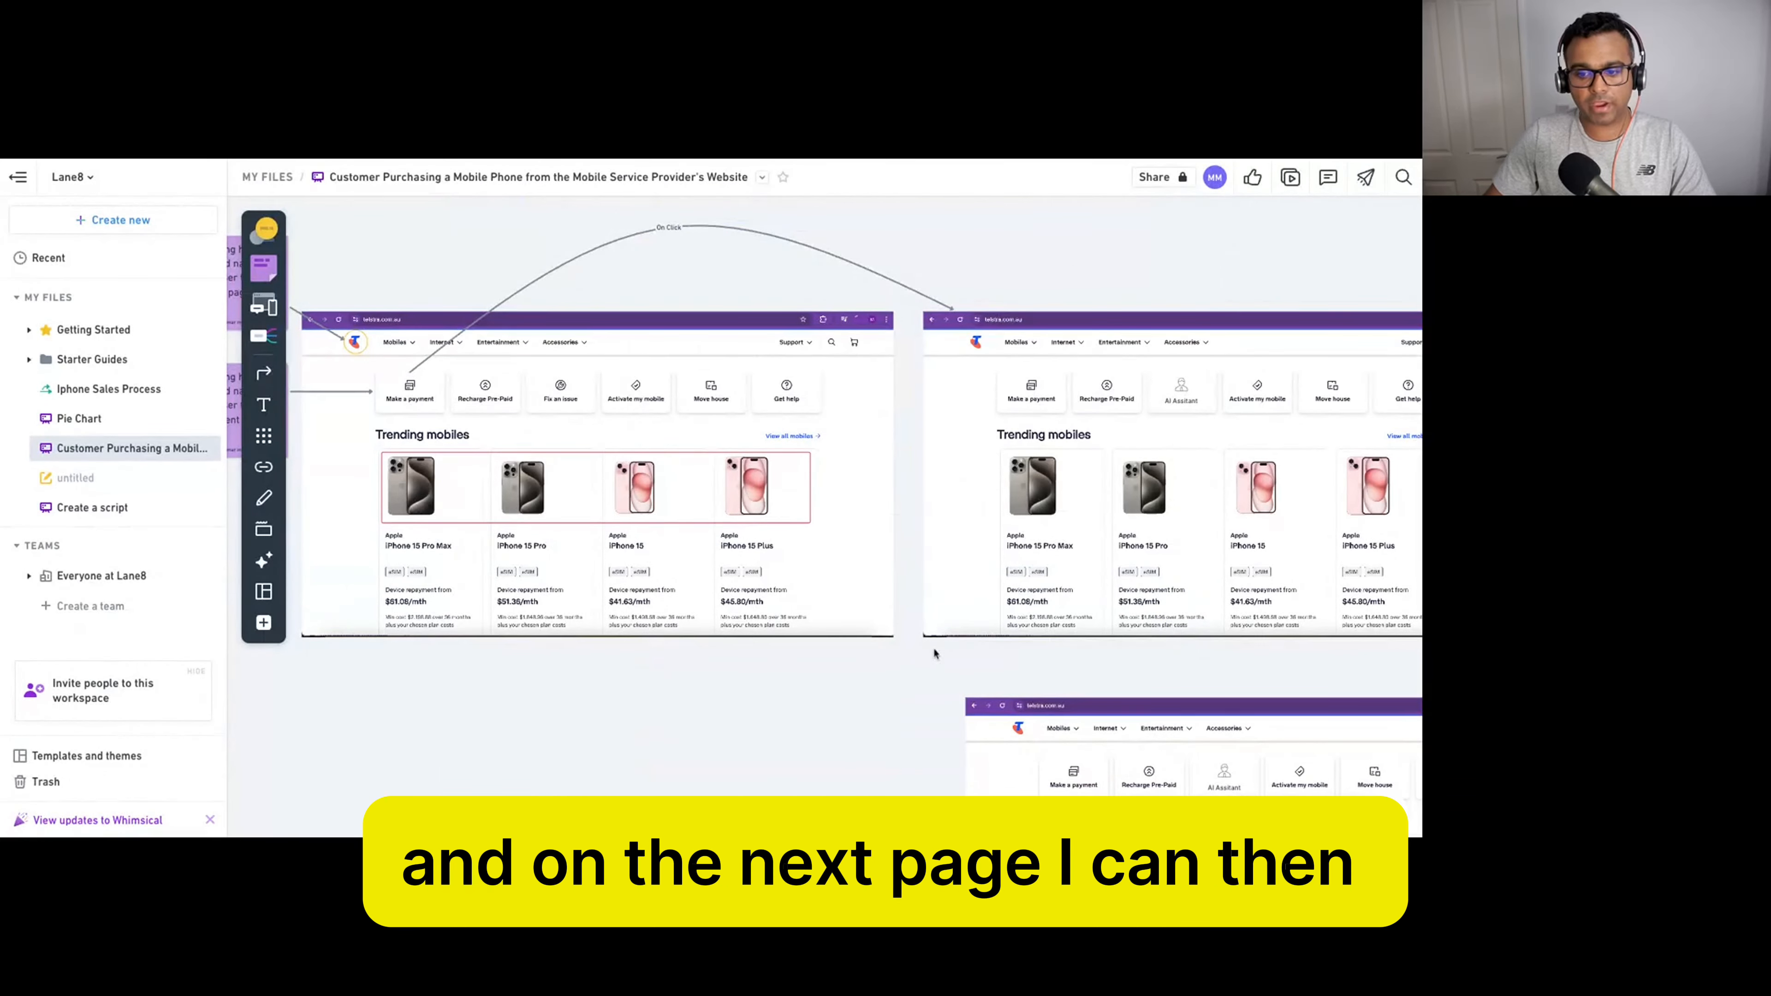
Cover the second page below its navigation bar with a white-filled rectangle.
left_click_drag(1070, 653, 727, 645)
left_click(264, 230)
left_click(266, 254)
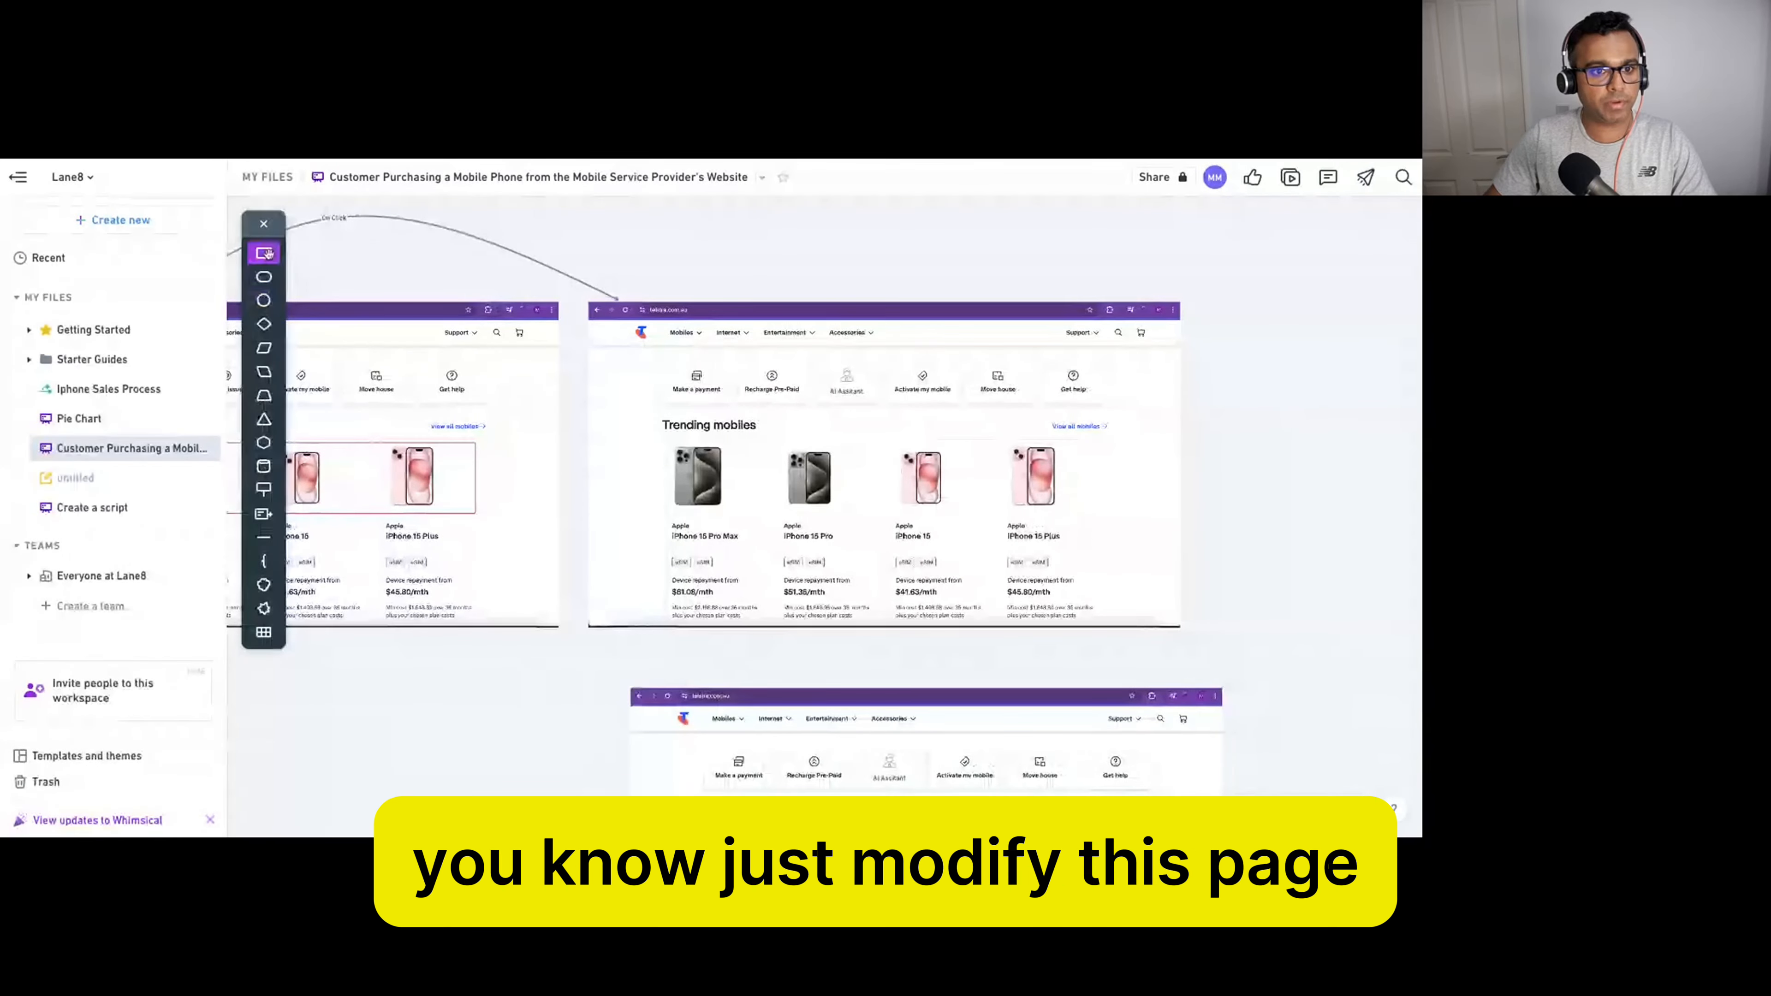
left_click(716, 377)
left_click_drag(717, 377, 1162, 370)
left_click_drag(906, 394, 910, 617)
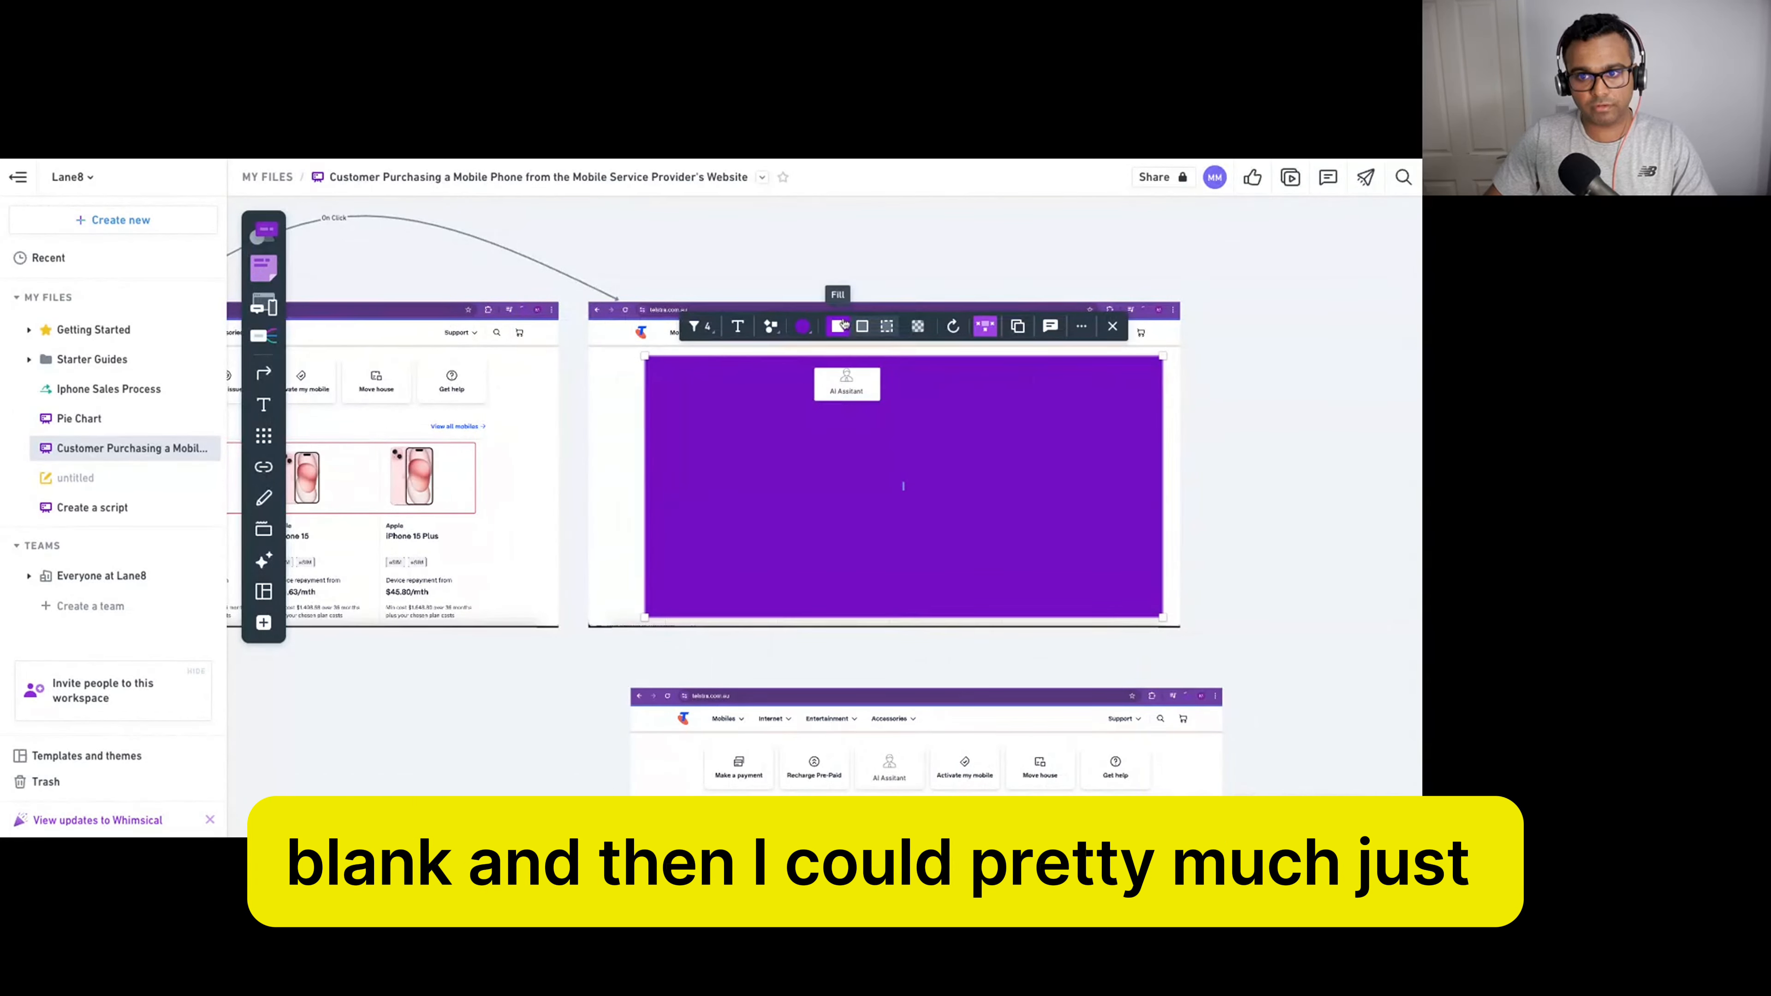
left_click(822, 327)
left_click(765, 224)
left_click(671, 242)
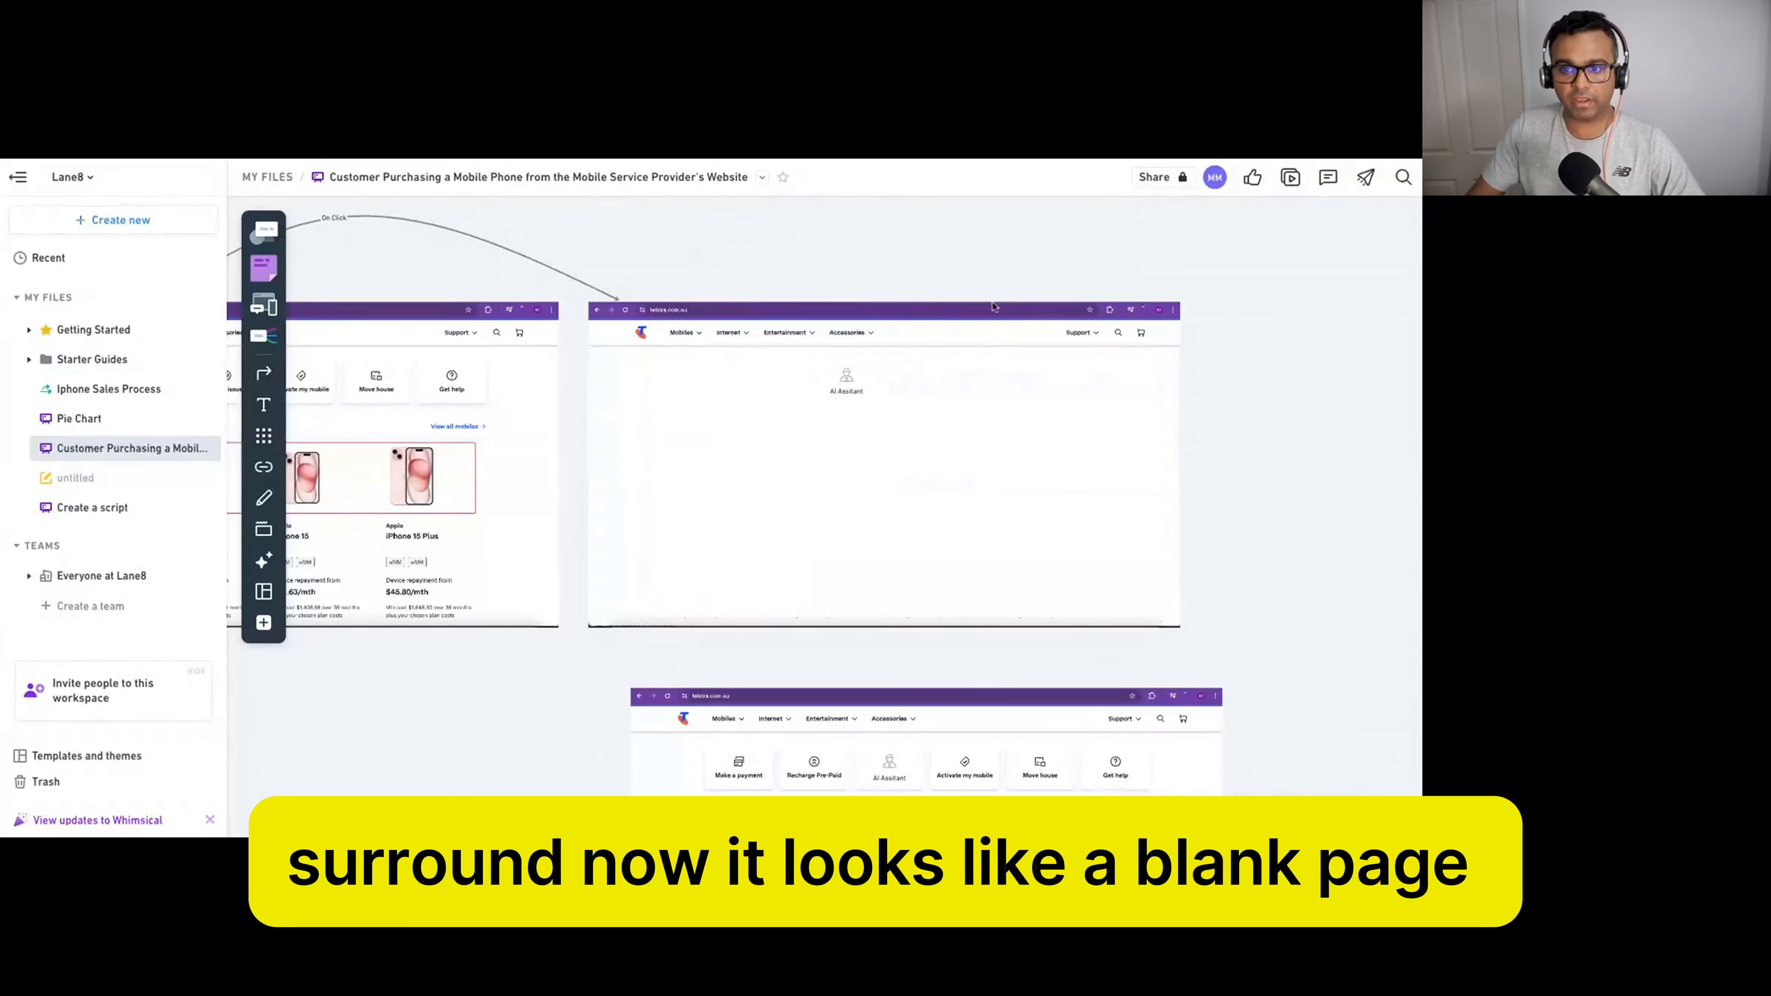
Delete the leftover AI Assistant elements from the second page.
left_click_drag(764, 274, 889, 427)
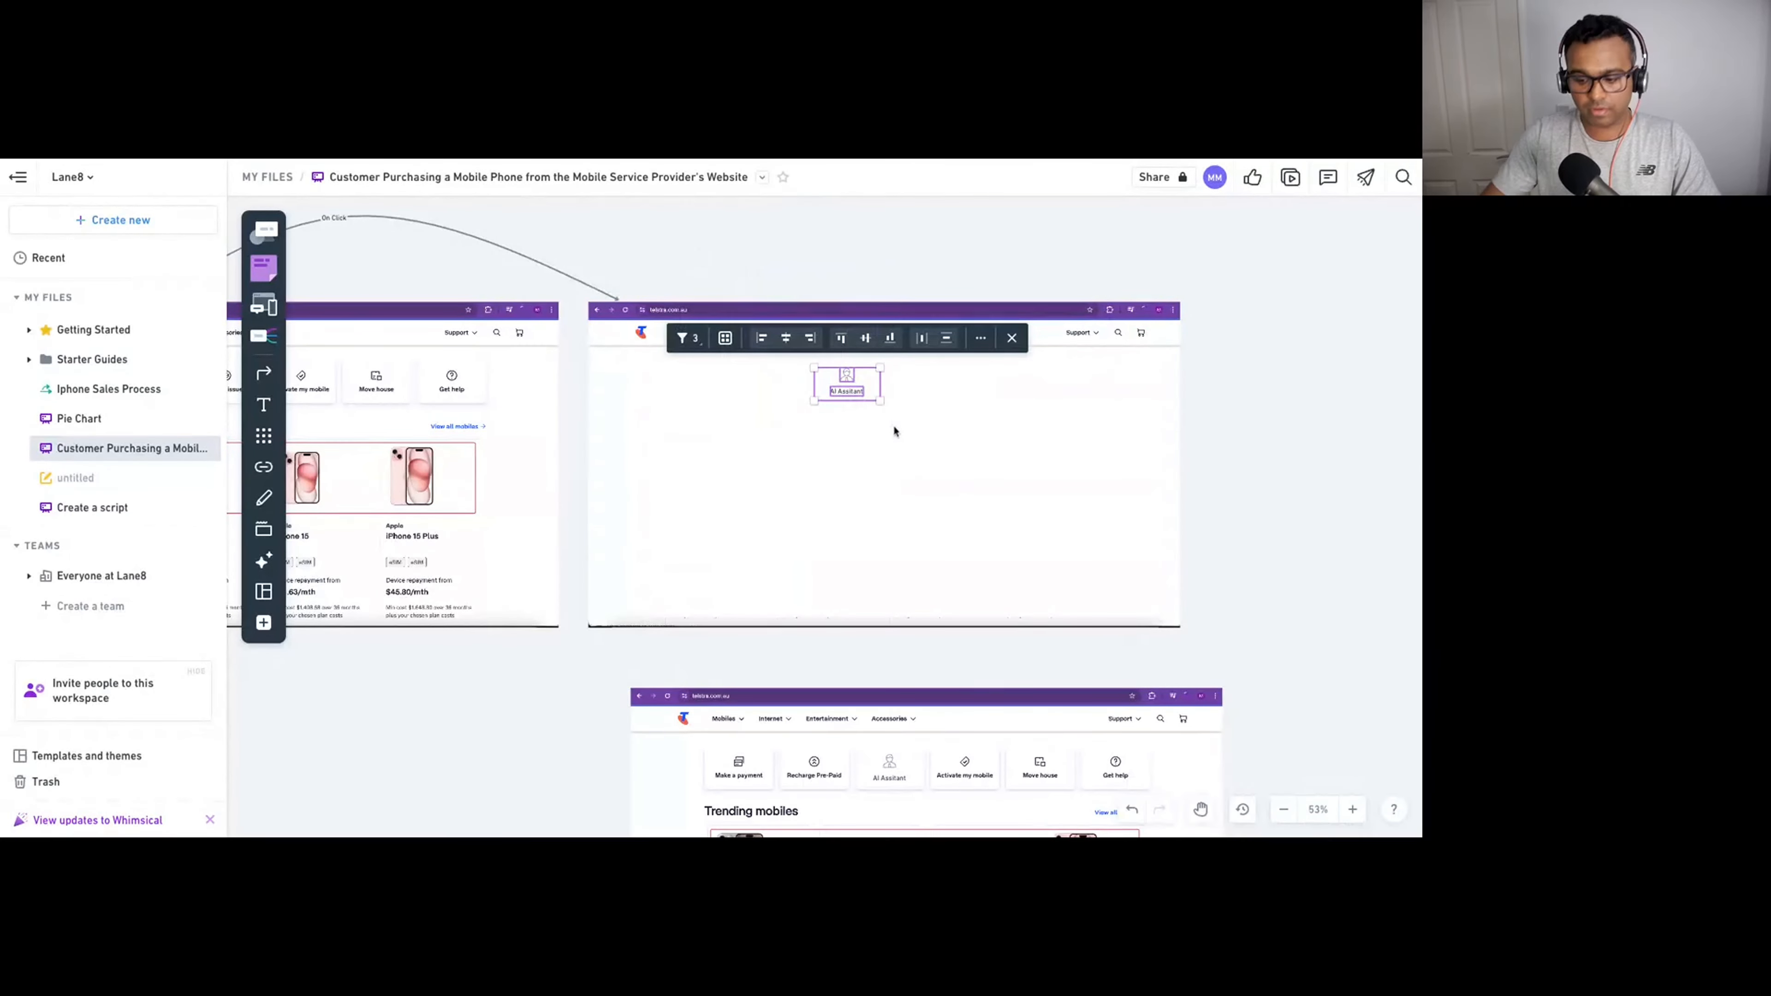
key("Delete")
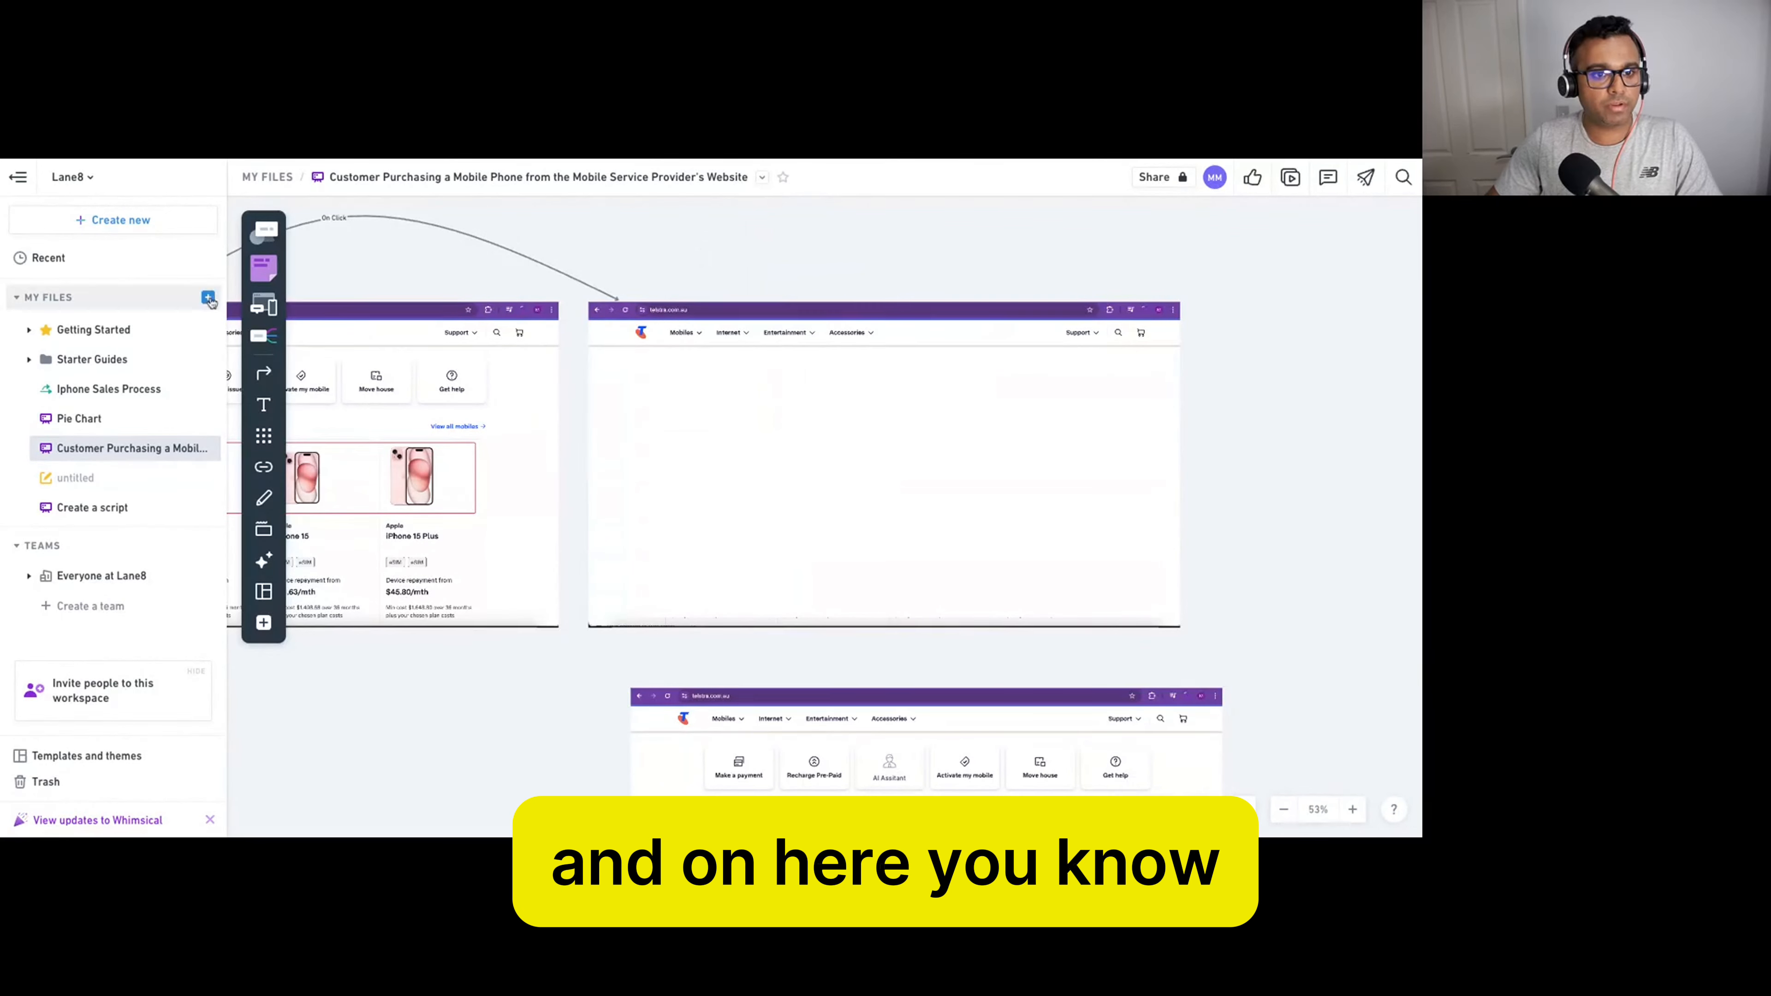
left_click(265, 231)
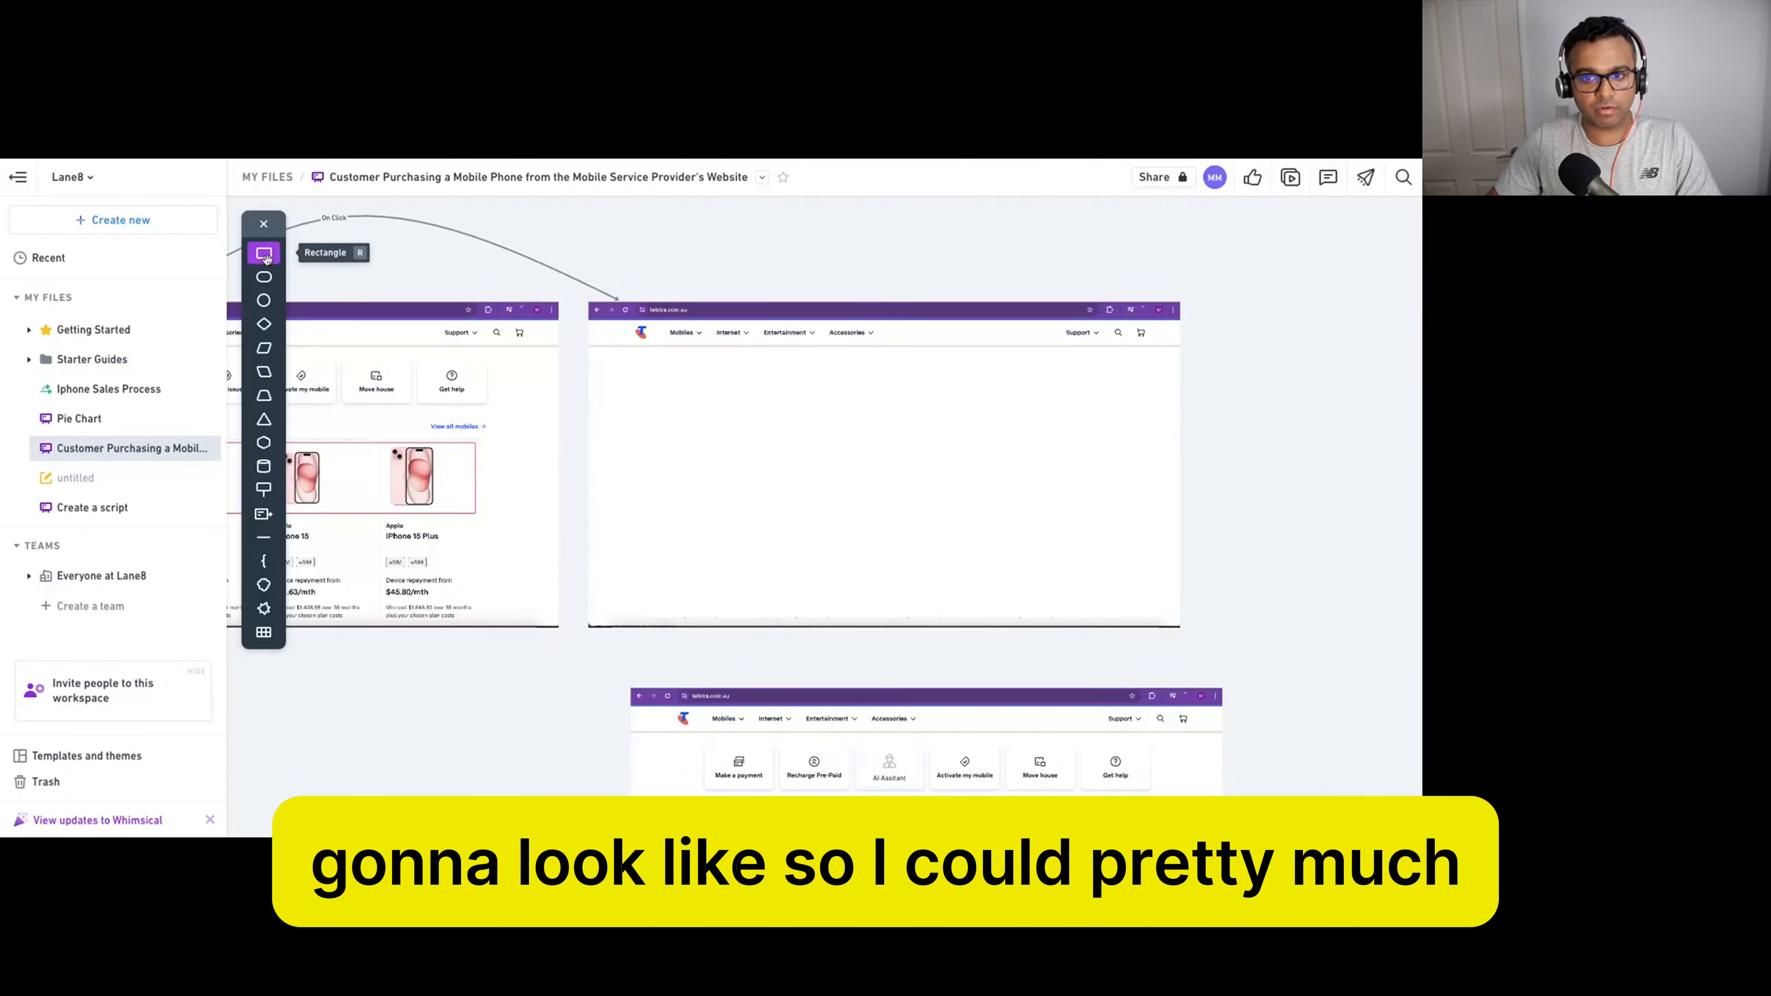
Add a grey-blue filled rectangle on the blank page and shift it up and right.
left_click(962, 403)
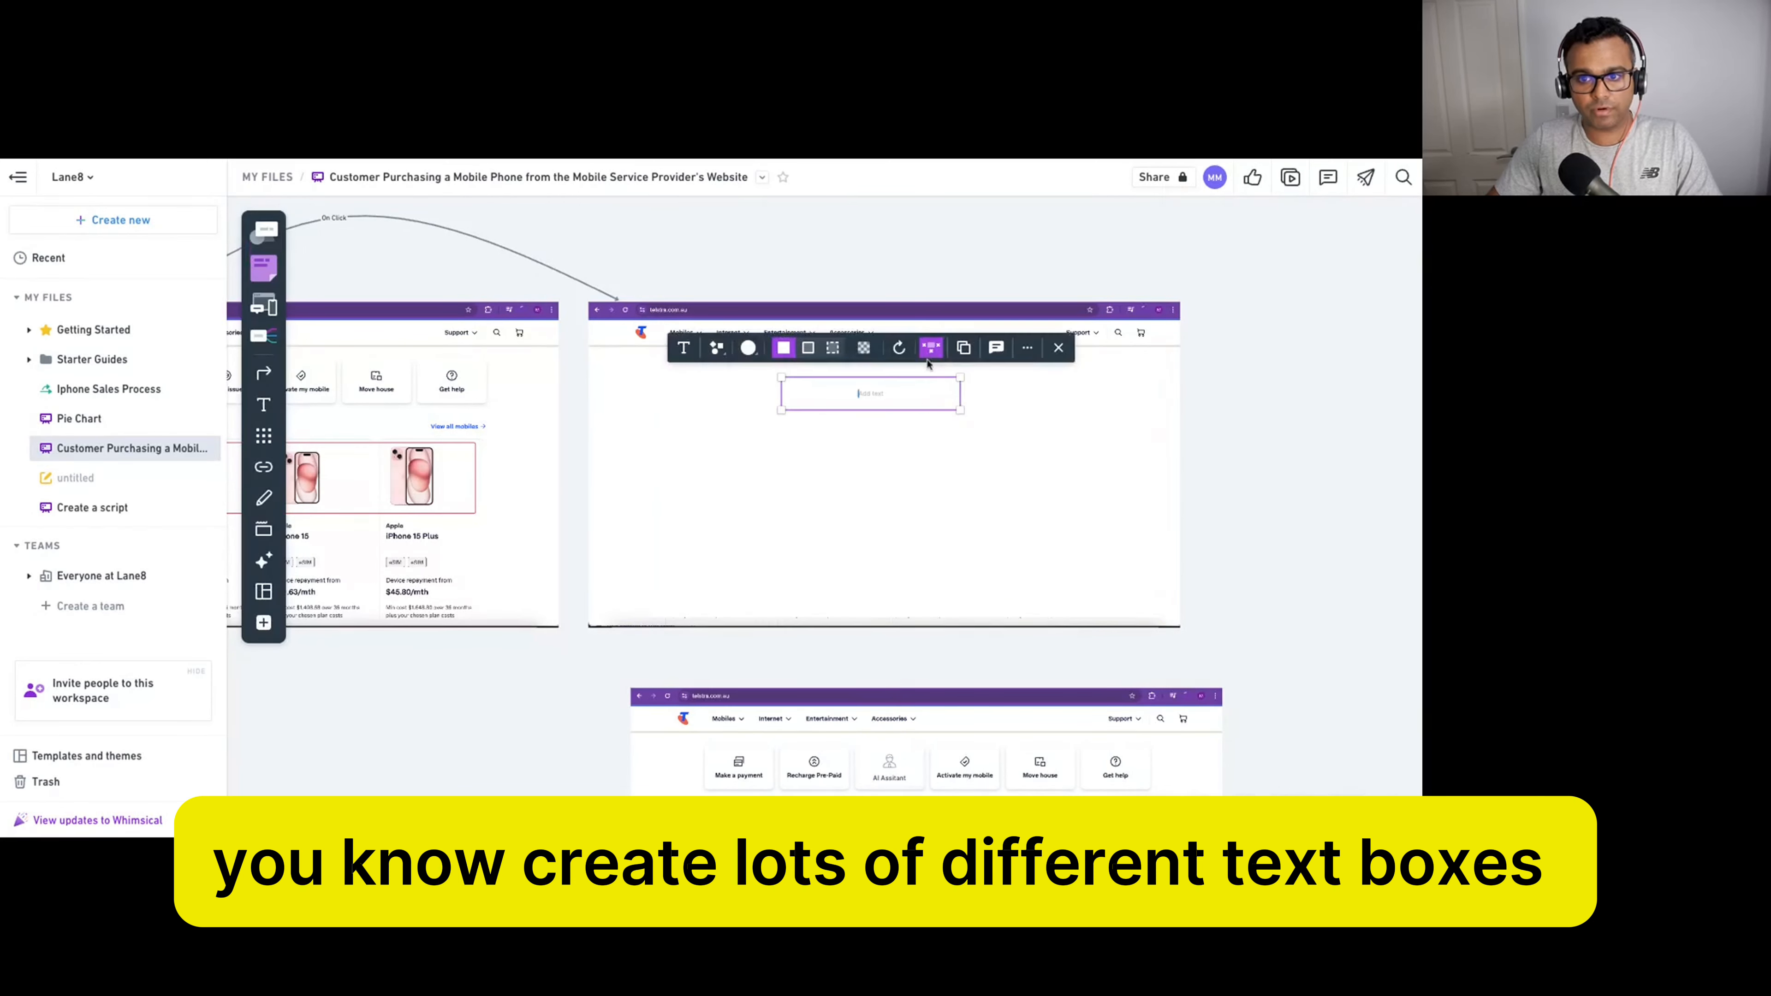
left_click(748, 347)
left_click(740, 250)
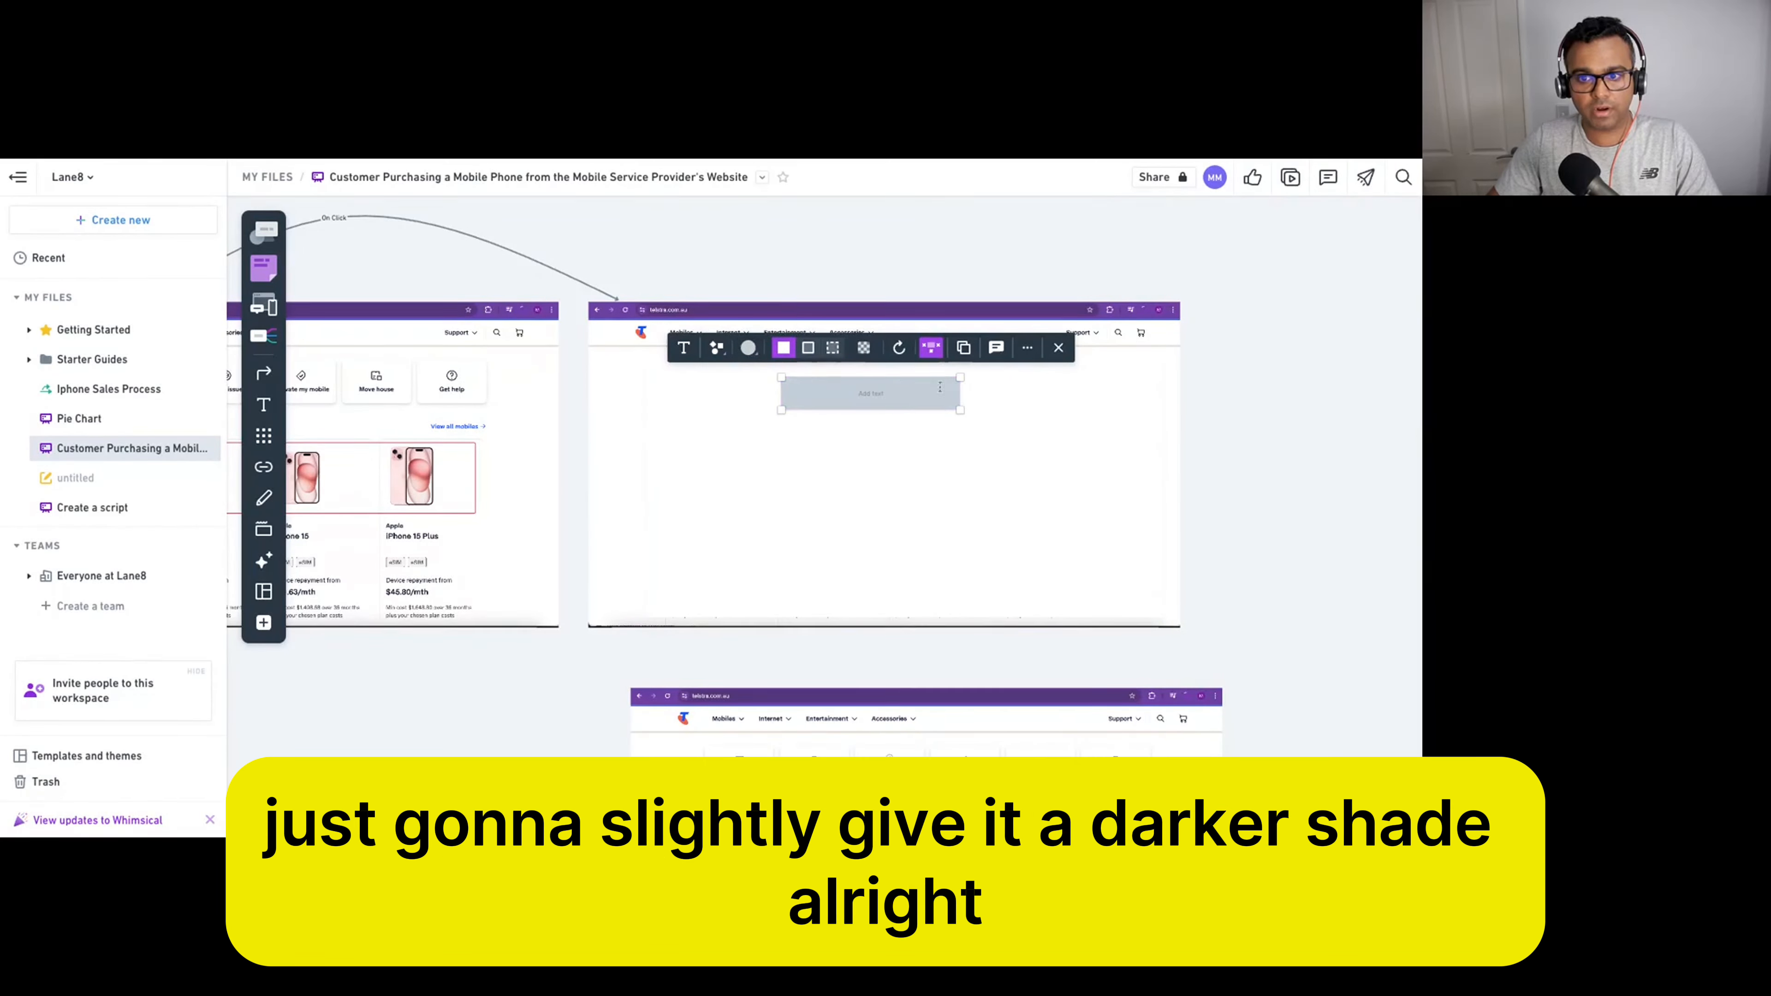
left_click(1178, 414)
left_click_drag(909, 400, 967, 393)
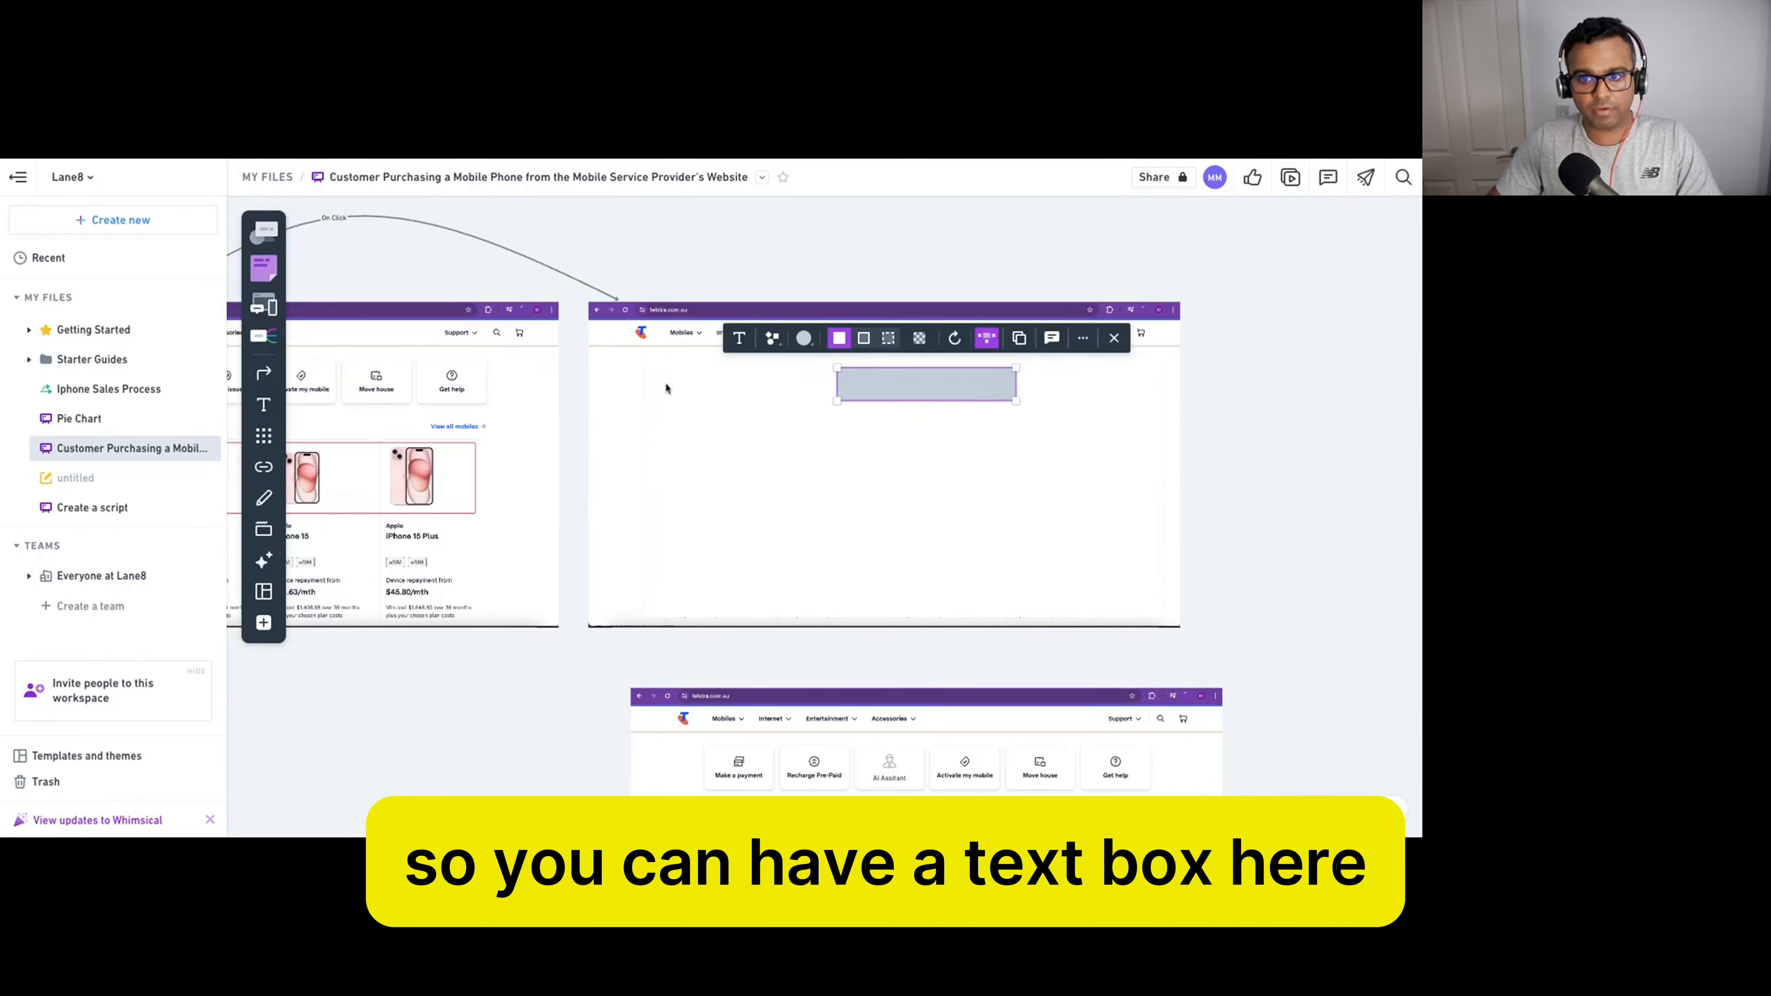
Add a 'Payment Options' label, enlarge it, and align it beside the grey box.
key("t")
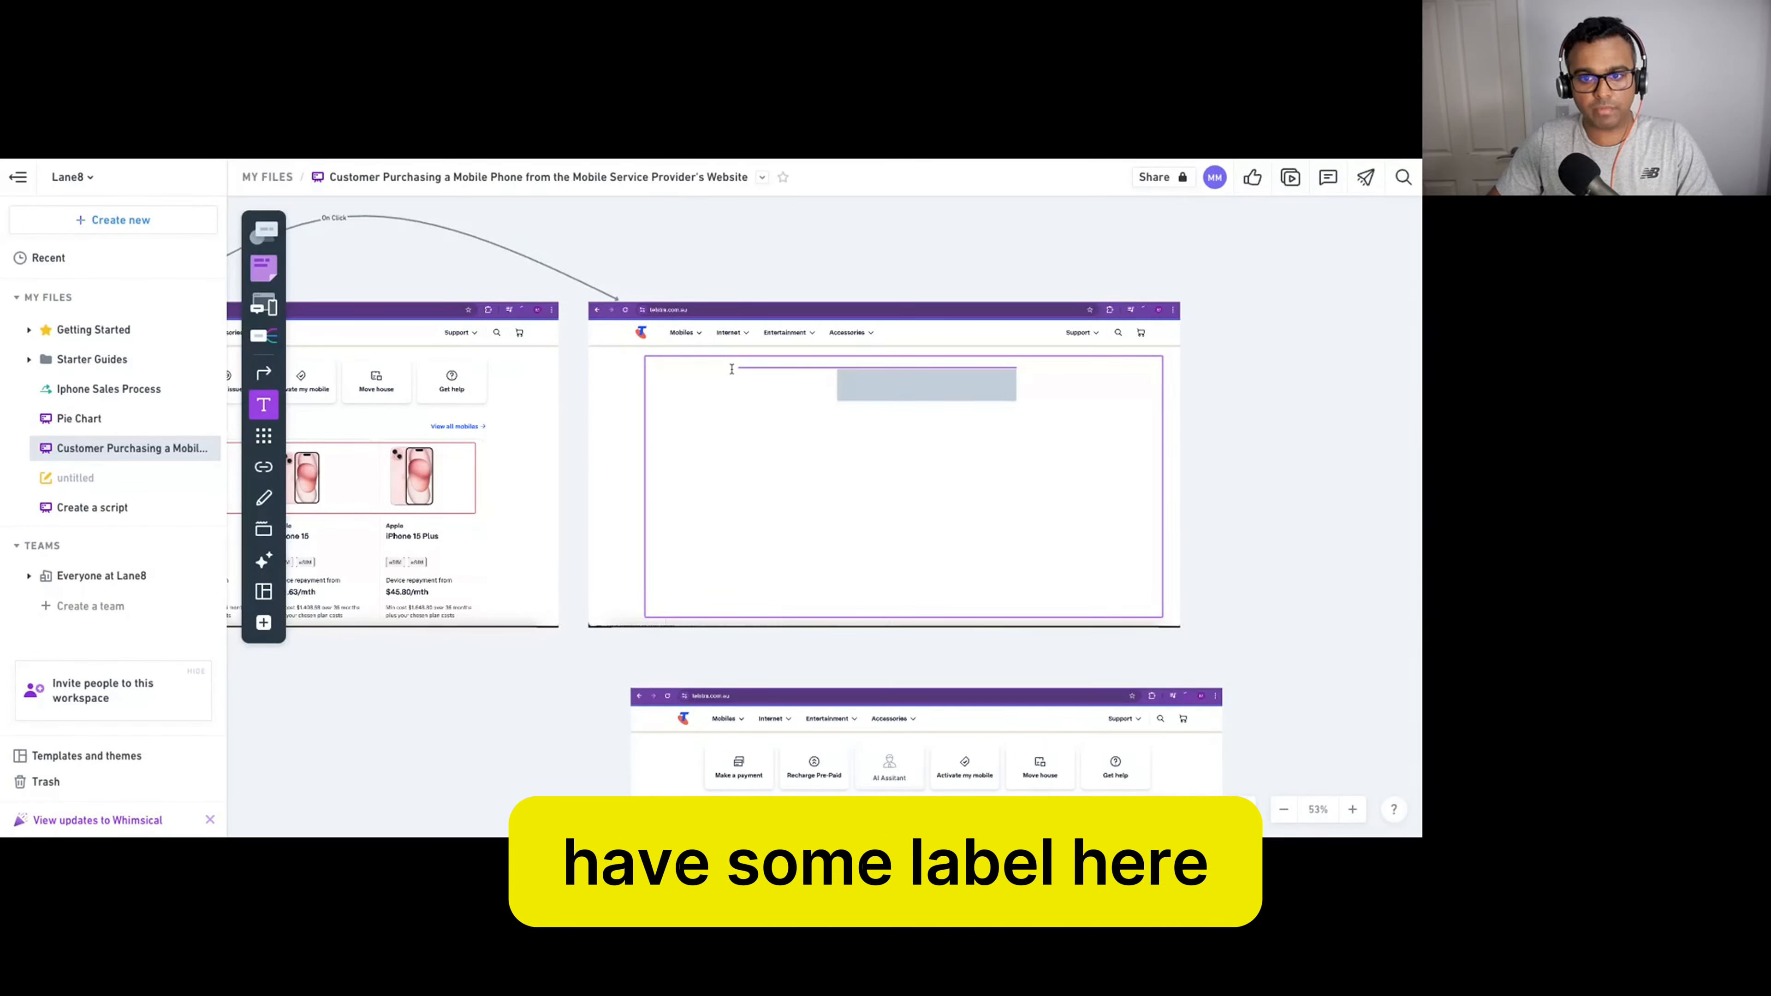
left_click(732, 368)
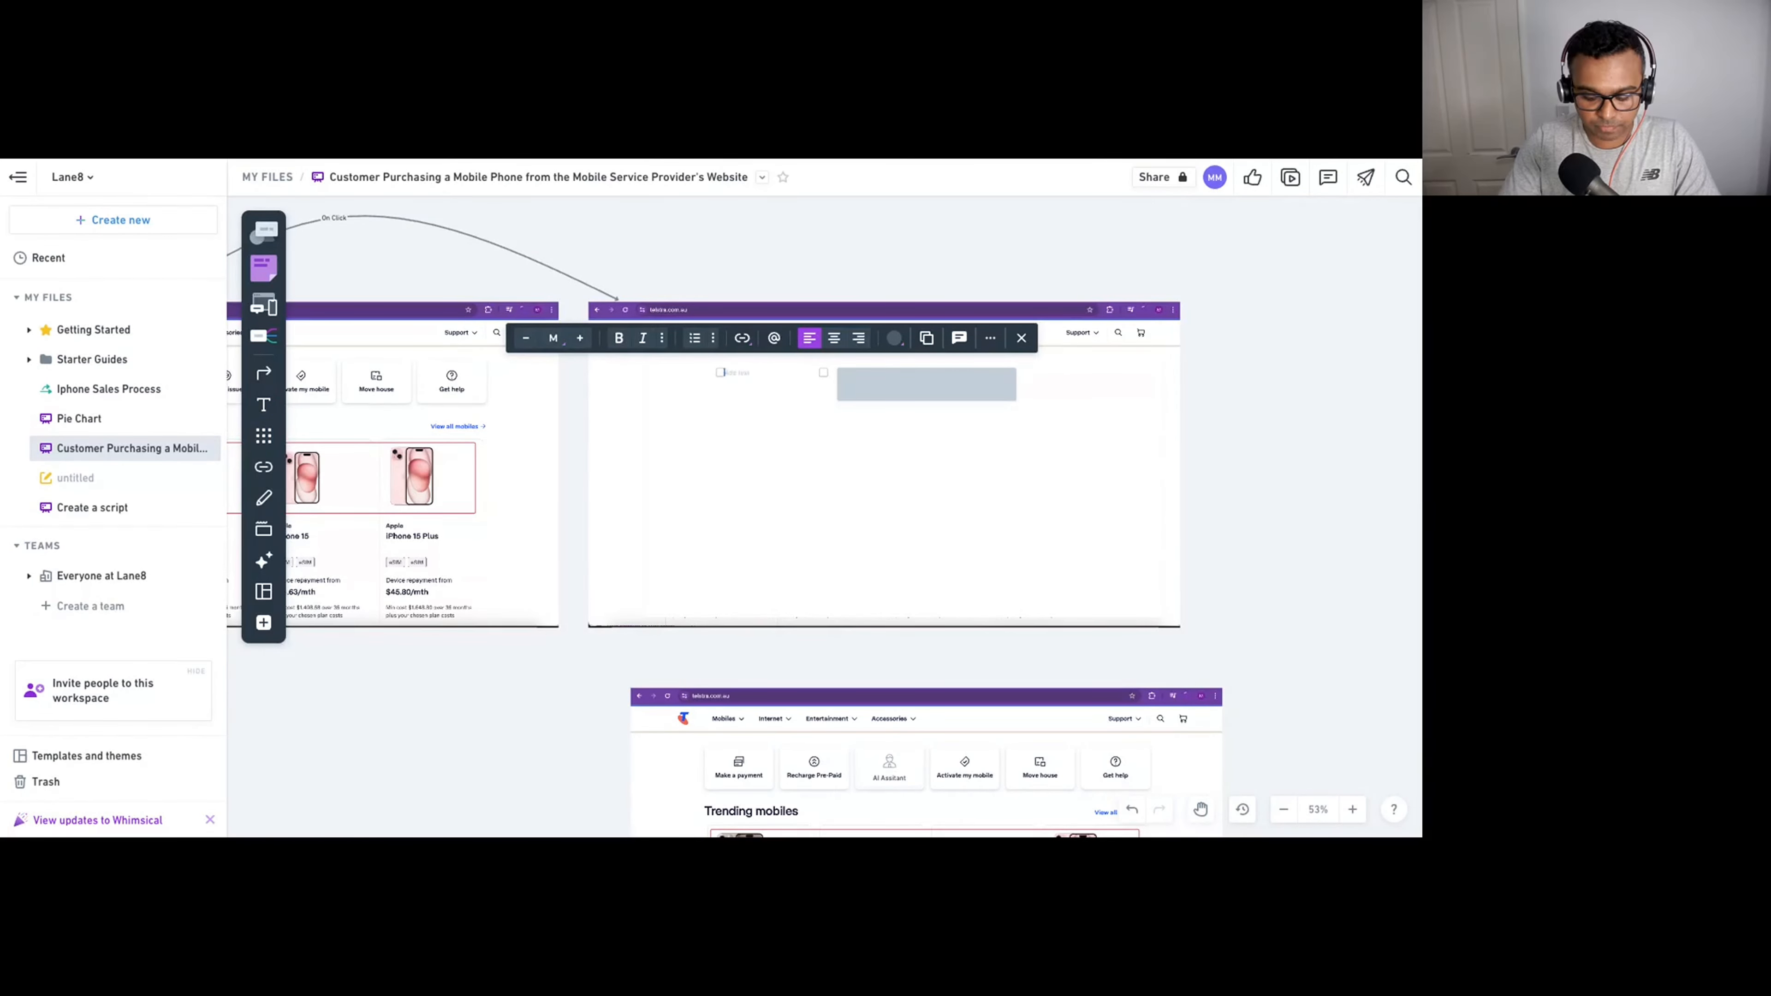
type("Payment")
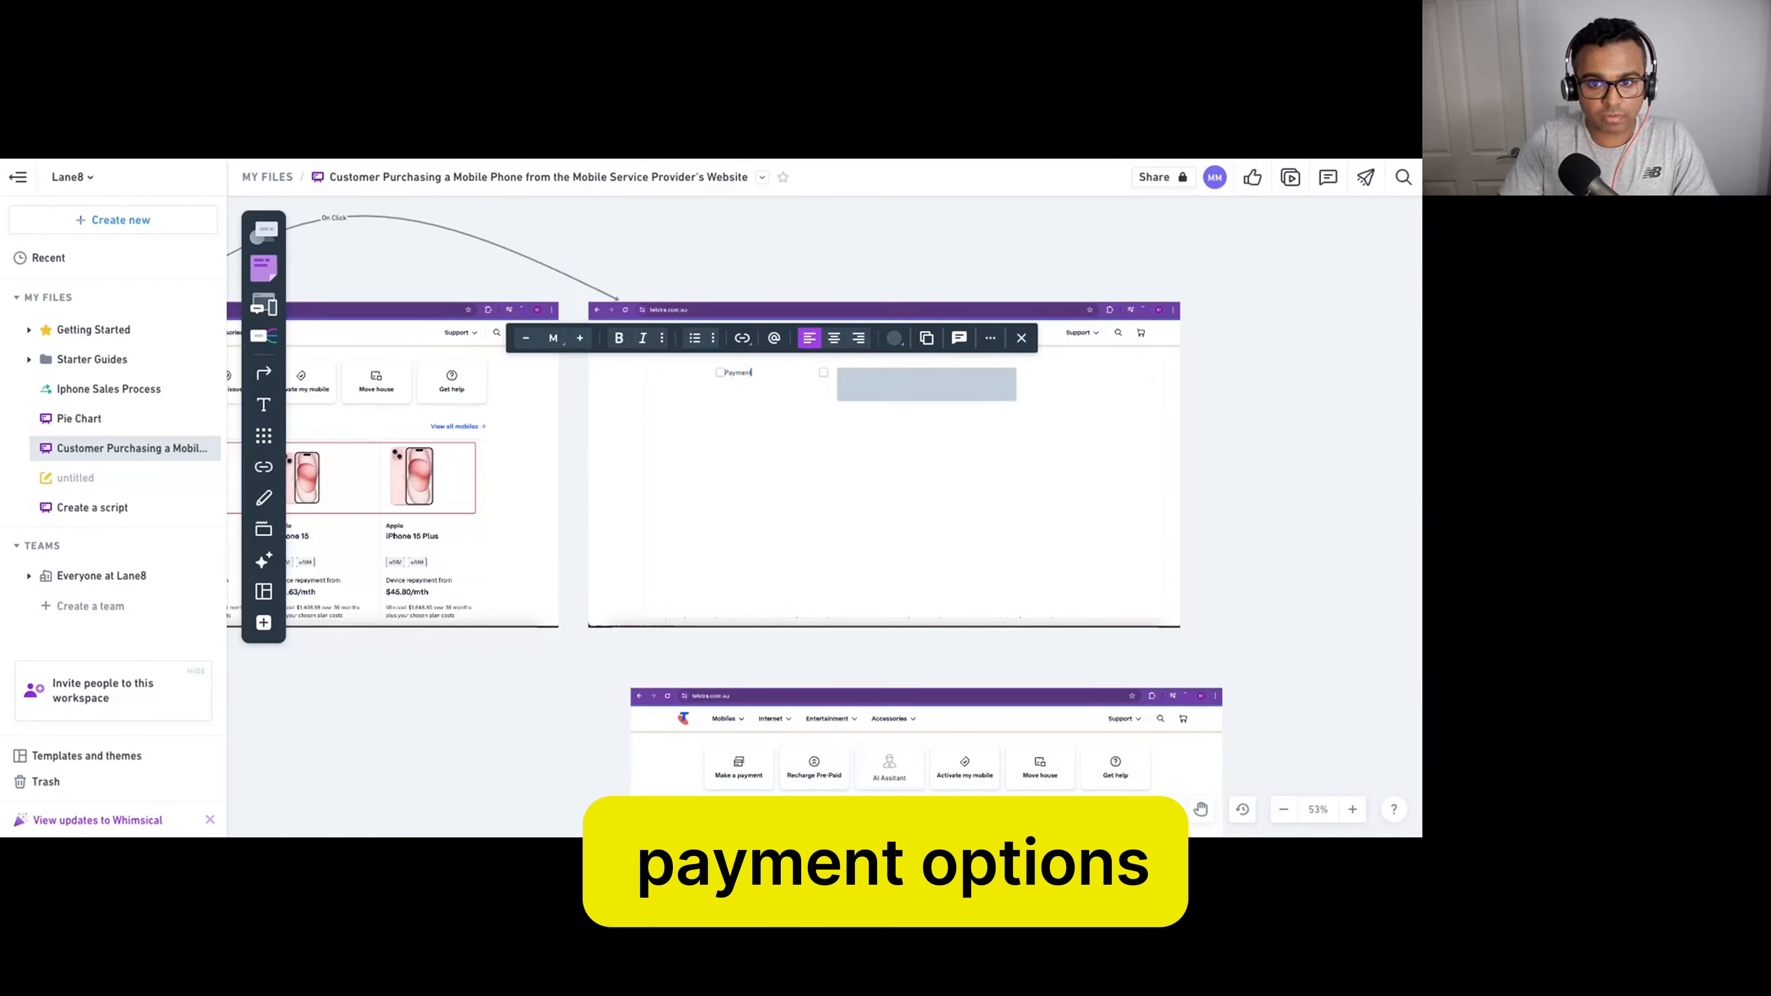
type(" Options")
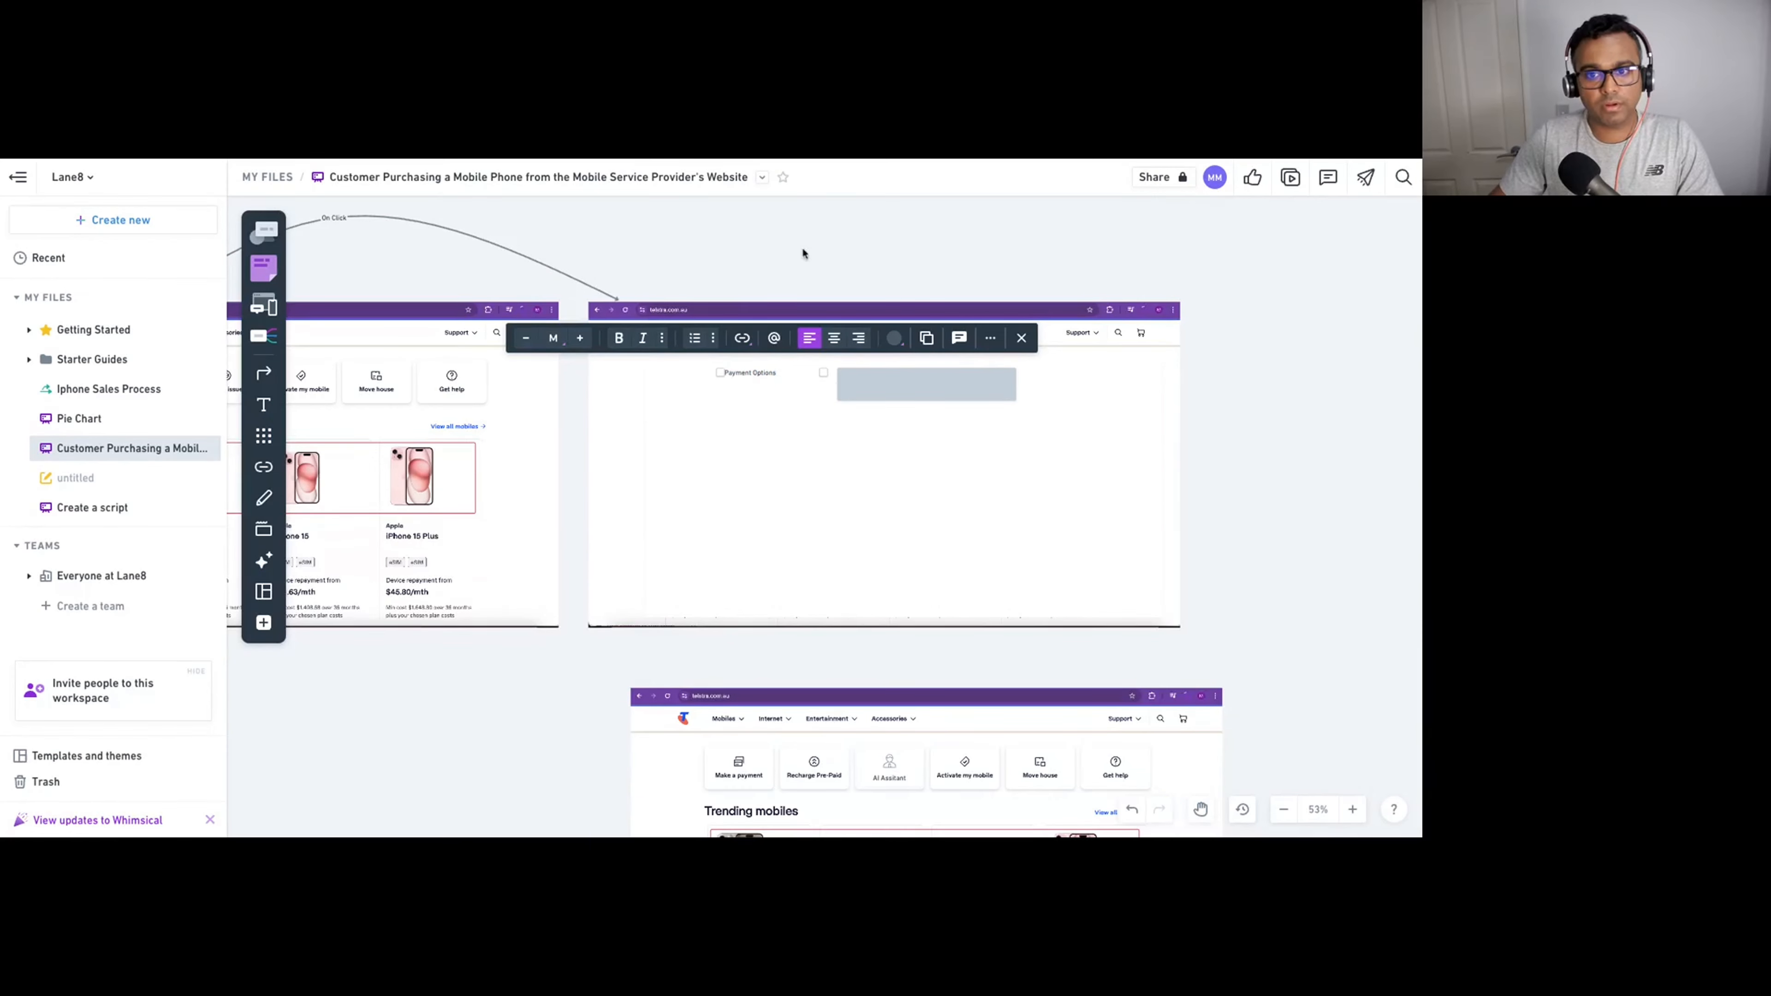
key("Escape")
left_click(754, 376)
left_click(753, 375)
mouse_move(754, 376)
left_mouse_down()
mouse_move(808, 399)
mouse_move(733, 396)
left_mouse_up()
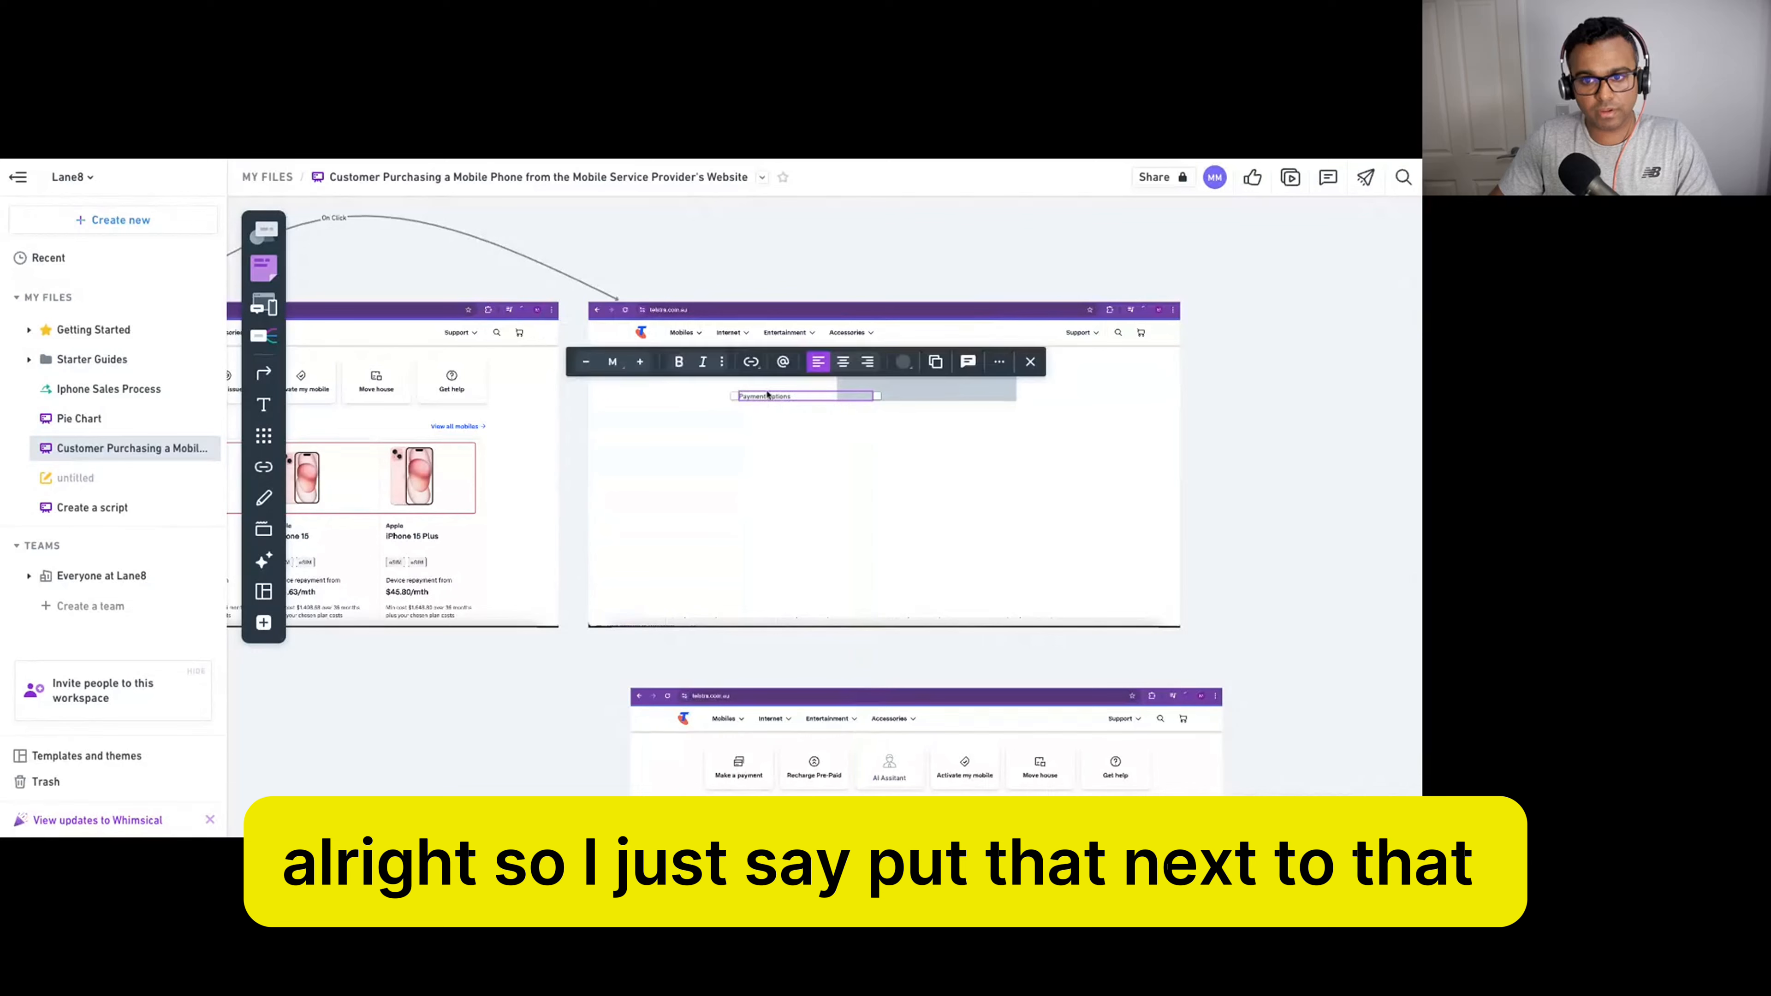
left_click(639, 362)
left_click(639, 361)
left_click(639, 361)
left_click_drag(812, 403, 796, 386)
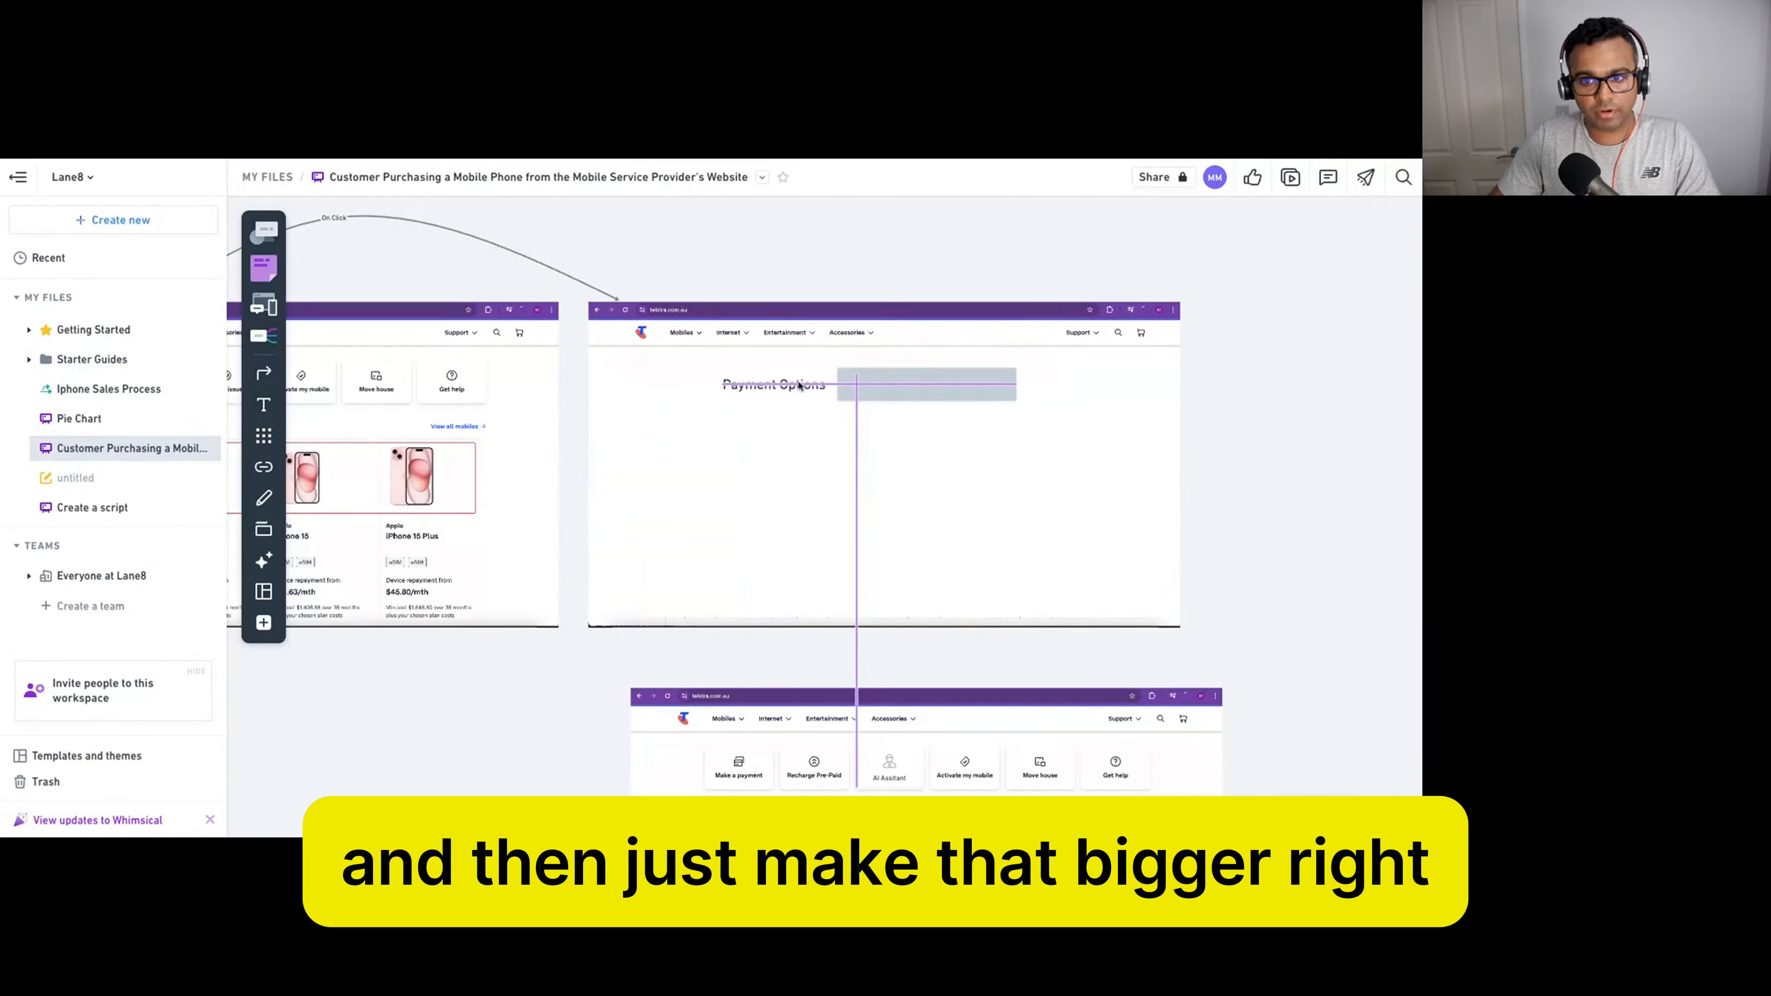
left_click(1240, 397)
left_click(932, 403)
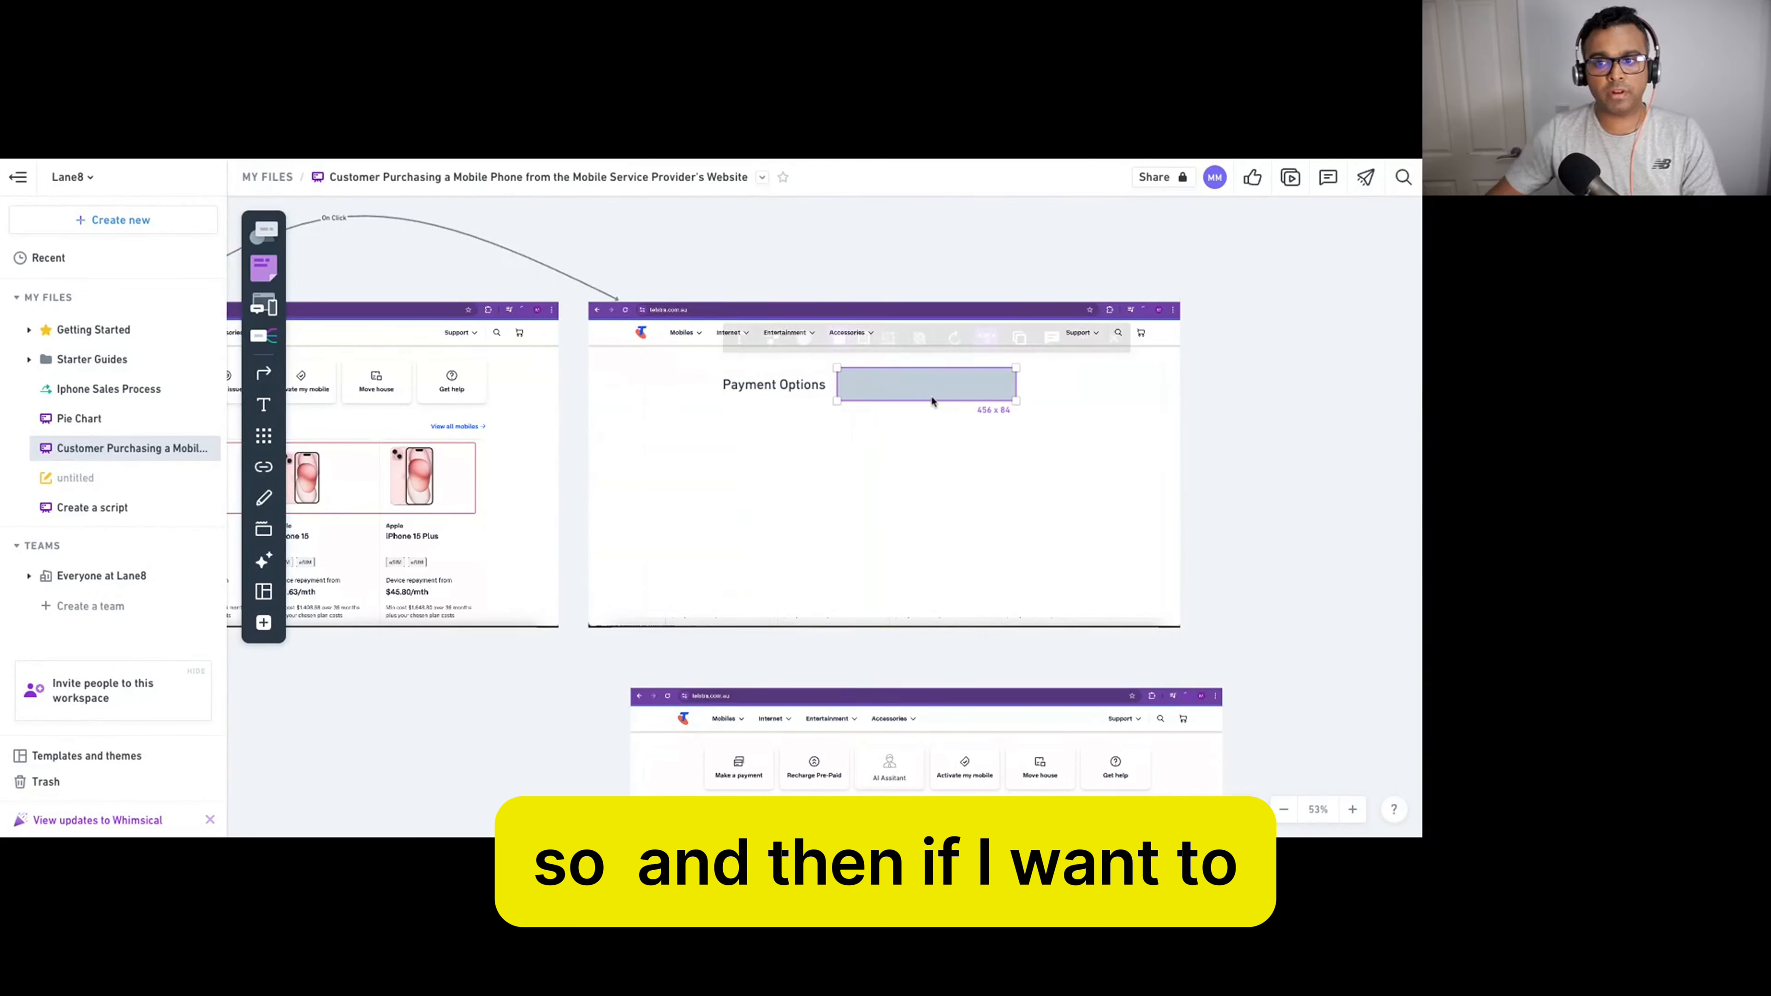
Search the icon library for 'arrow' and add the small triangle left icon.
left_click(265, 230)
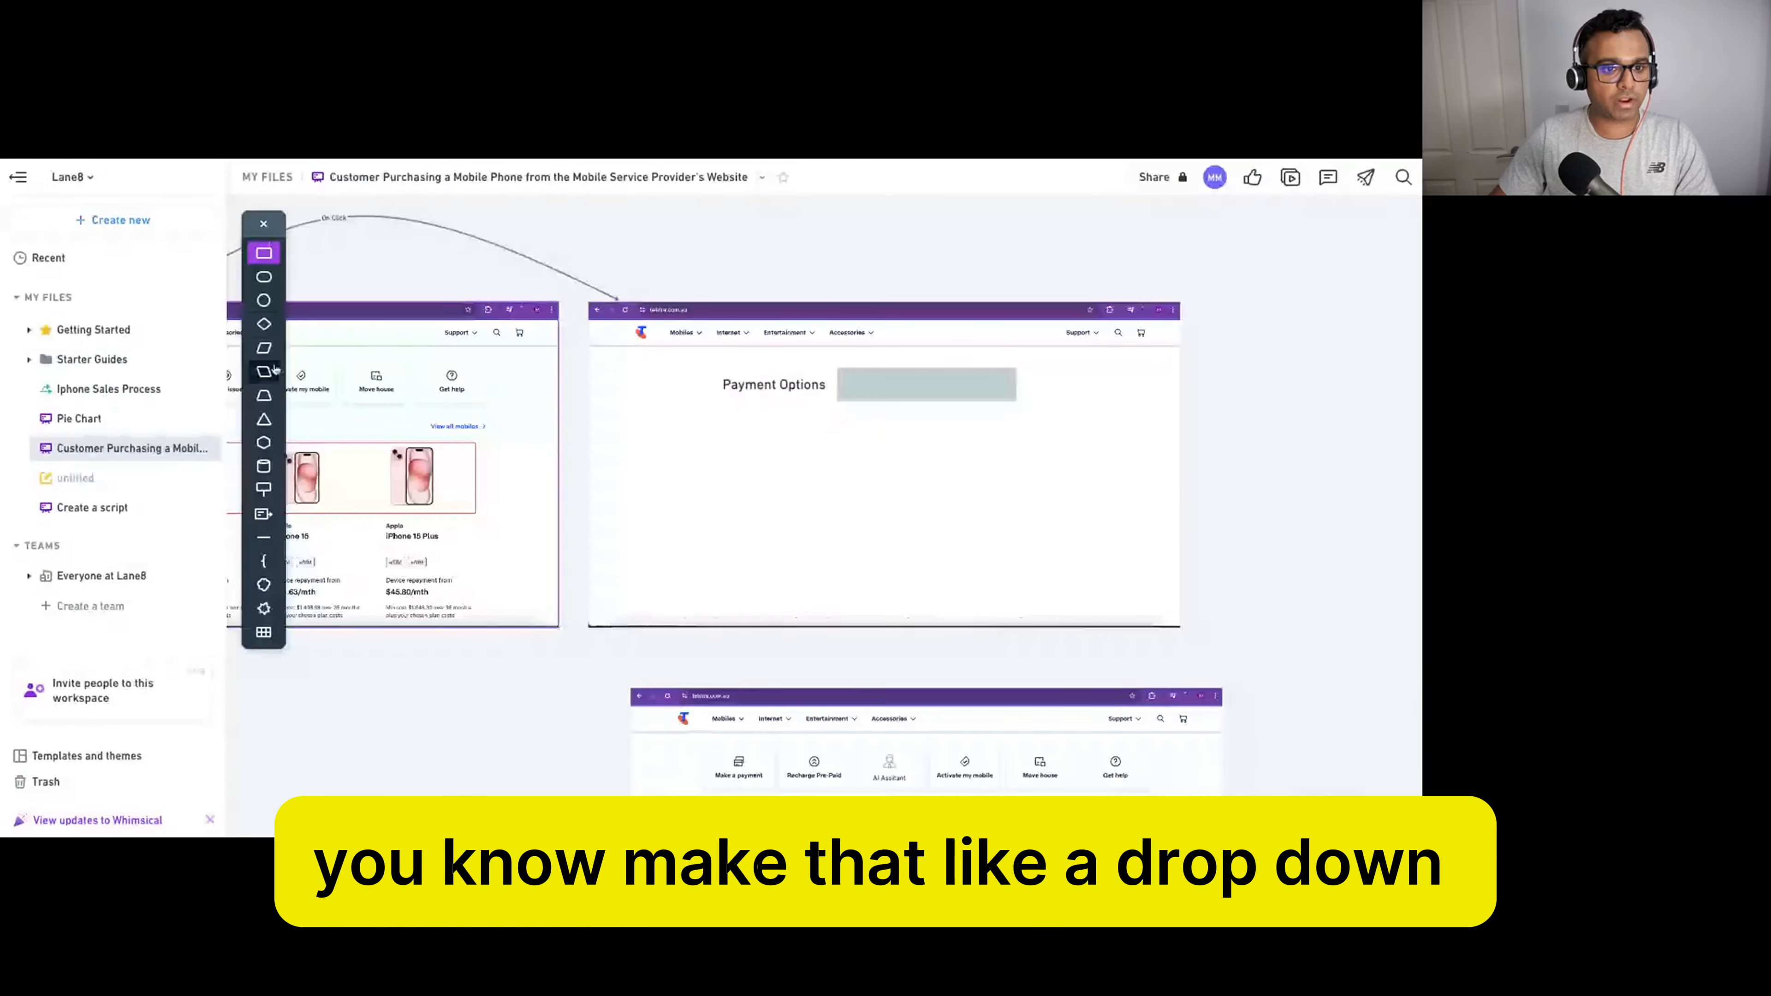
left_click(263, 224)
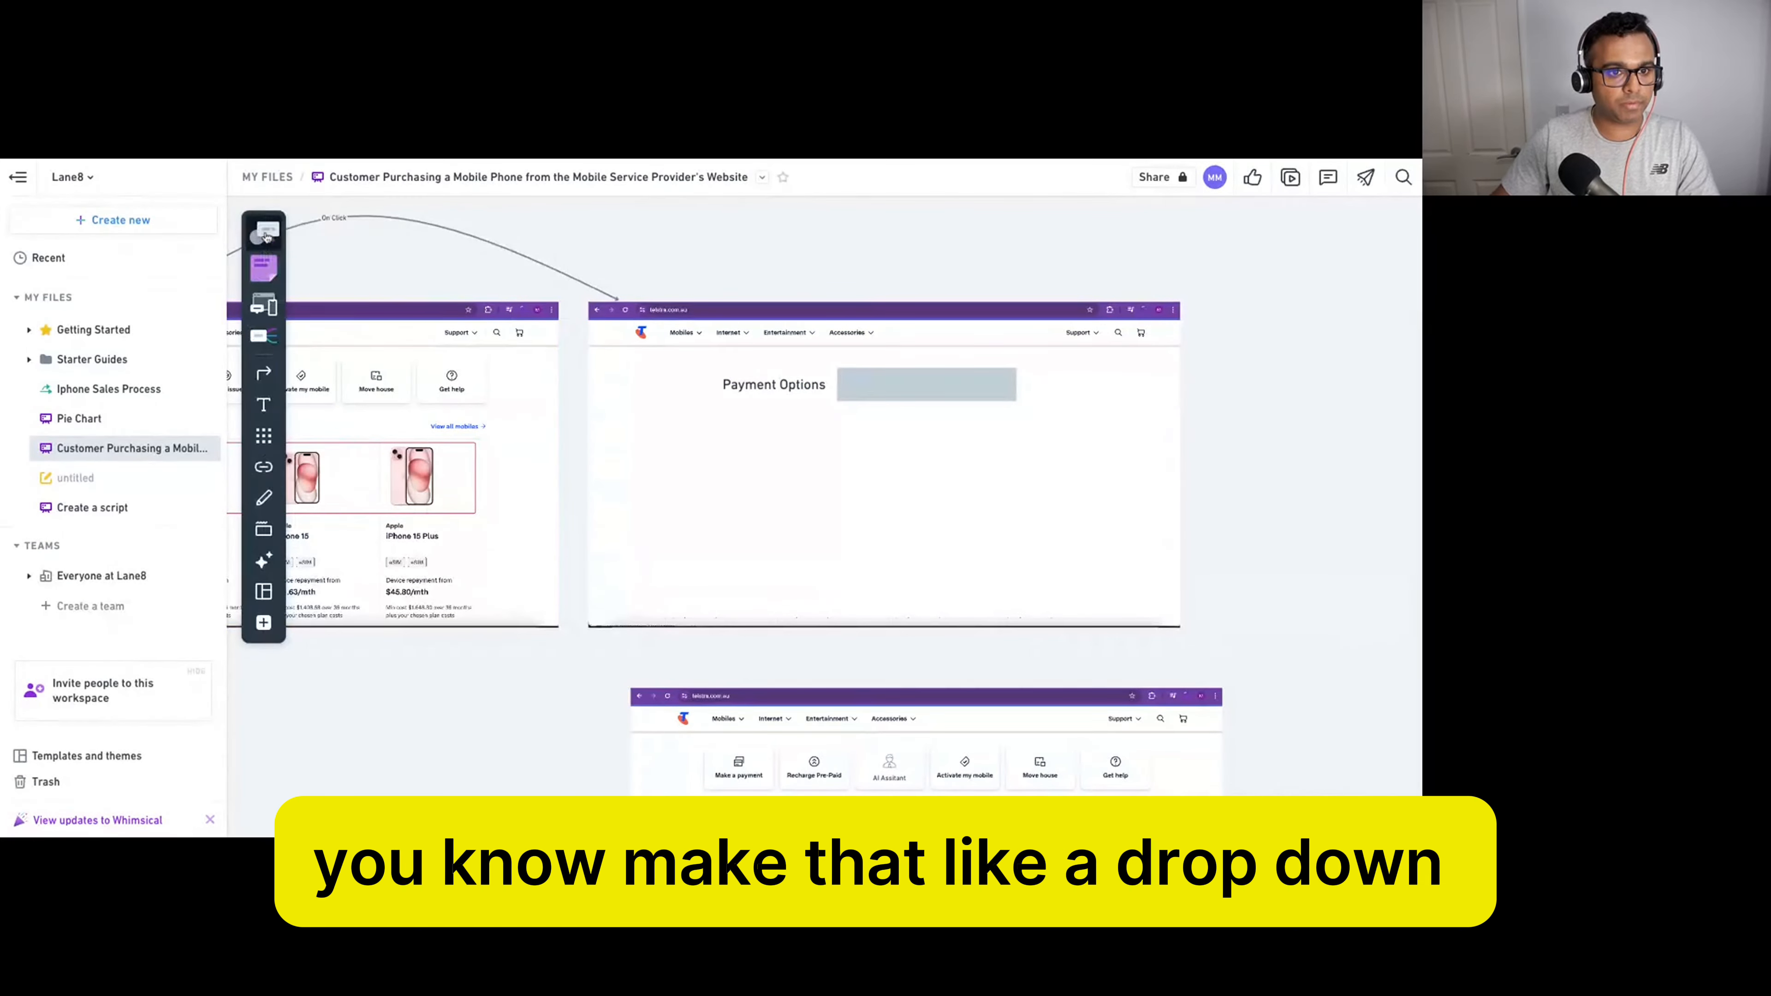
left_click(264, 440)
type("drop")
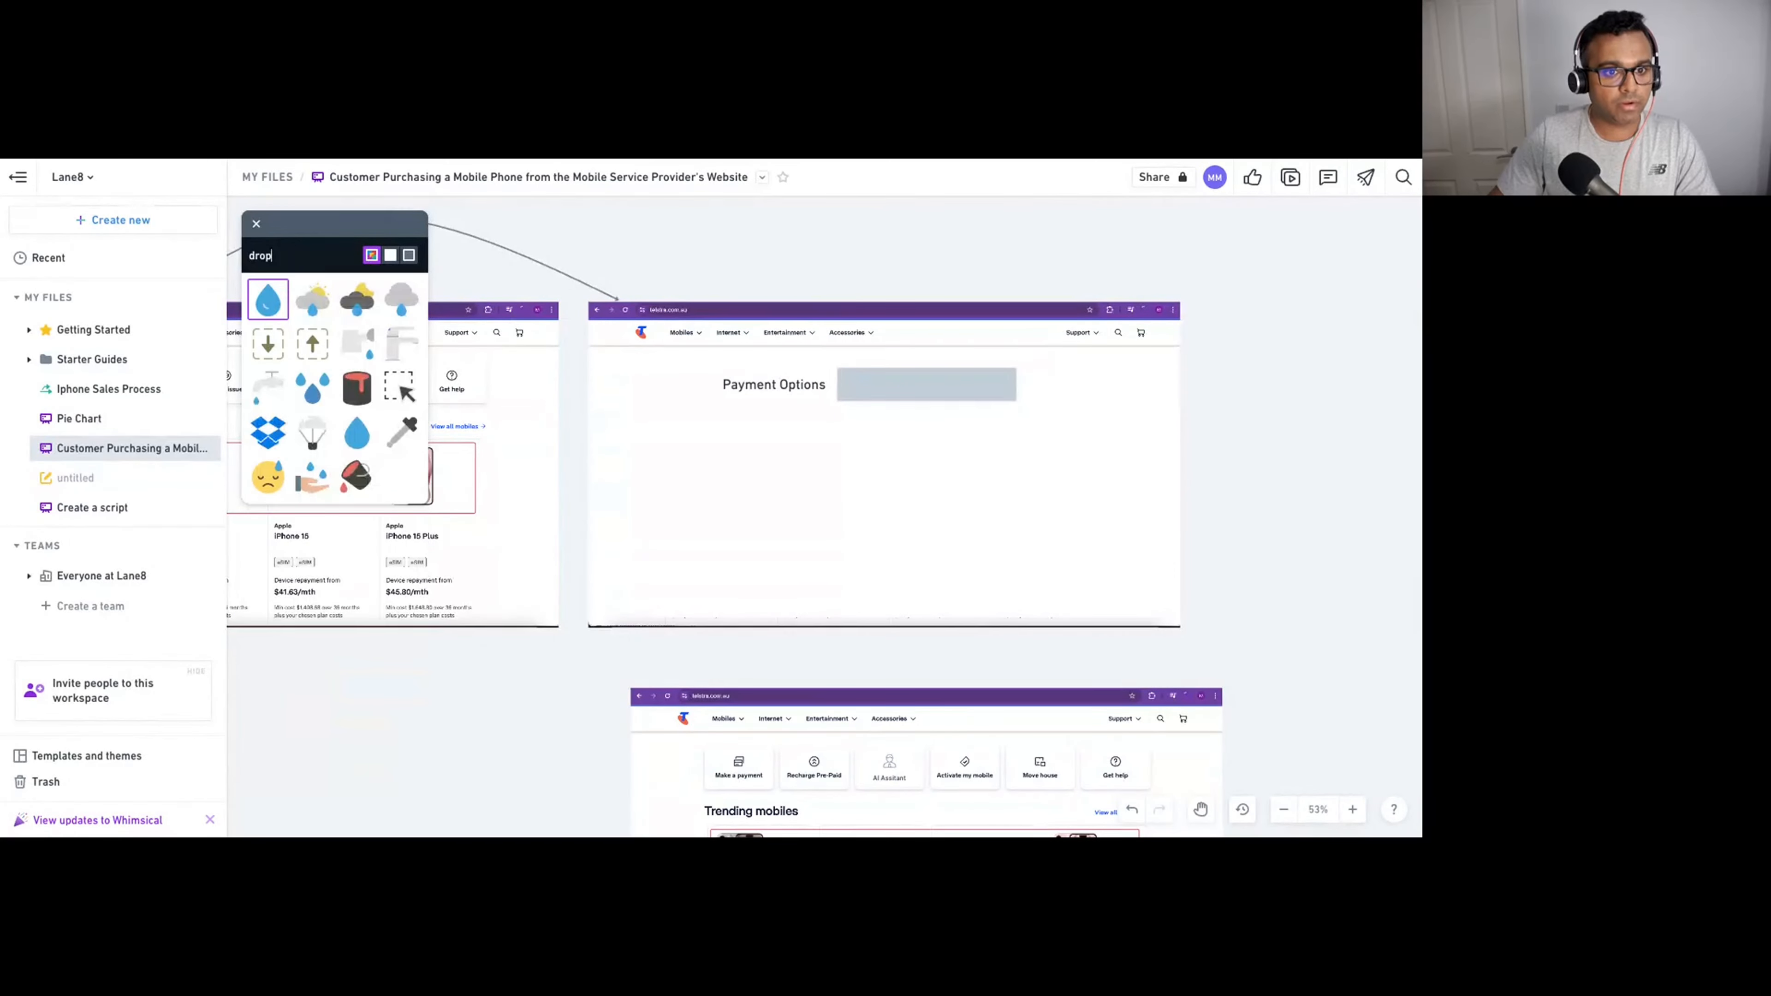
type("dow")
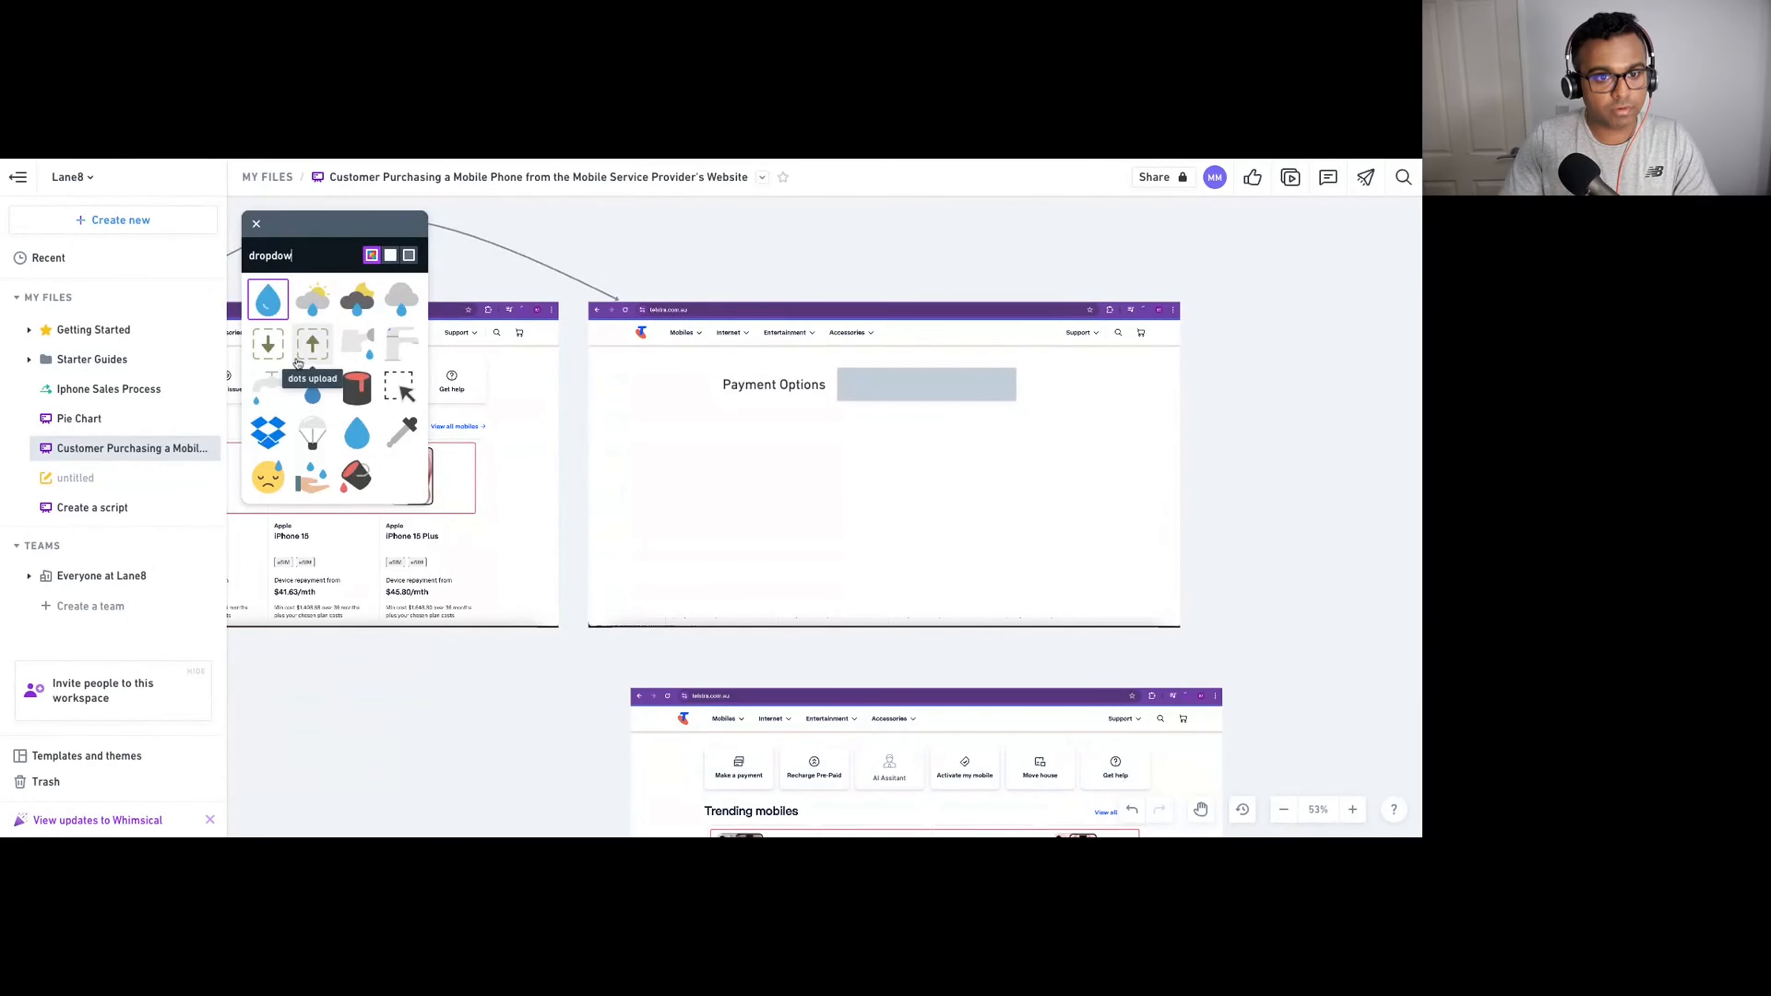
key("BackSpace")
key("BackSpace")
key("BackSpace")
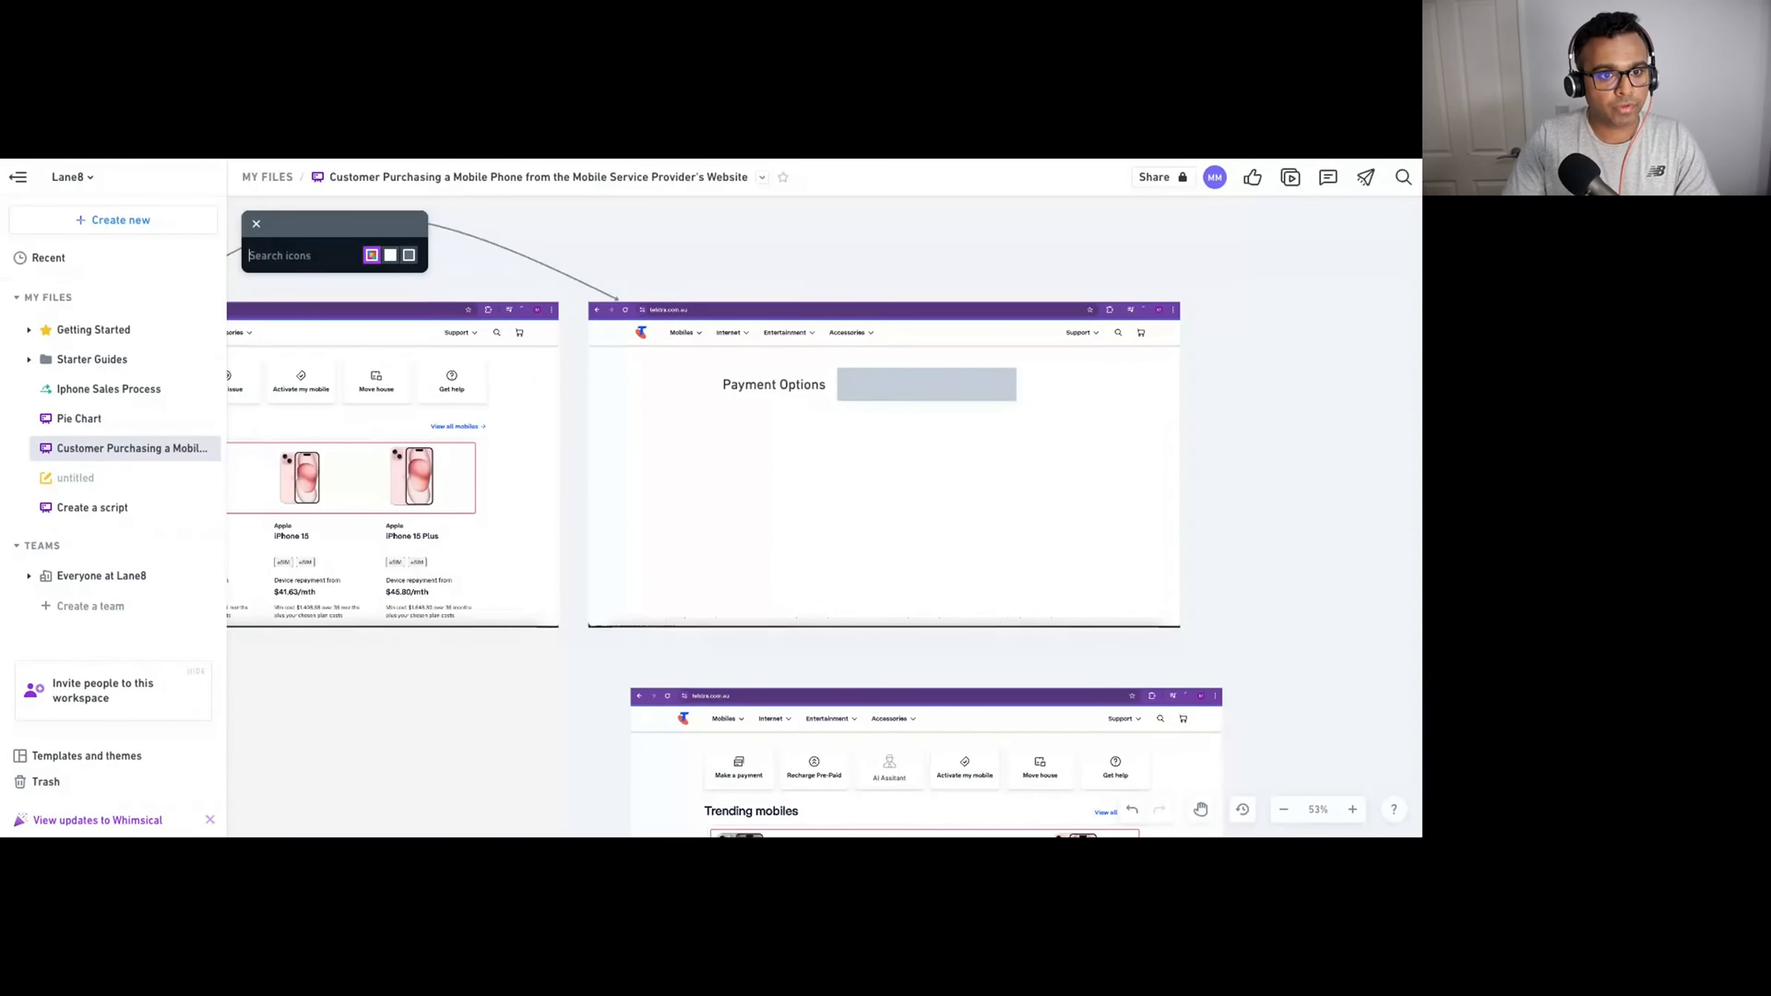
type("arrow")
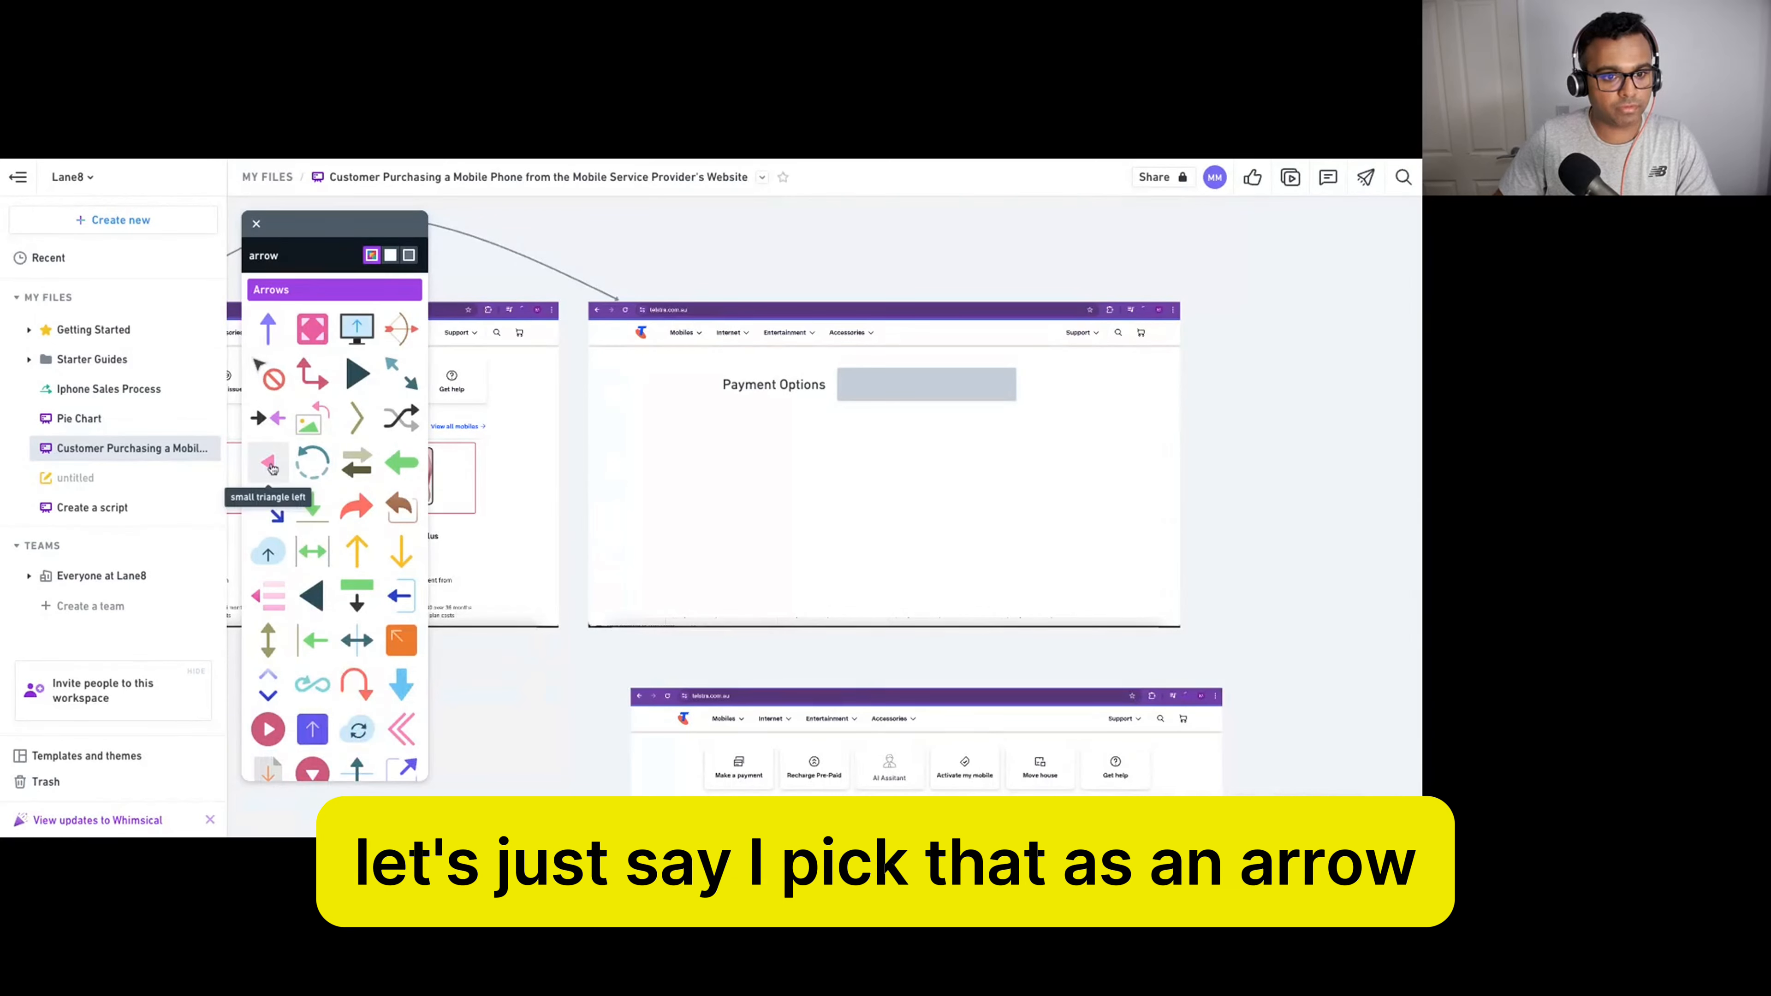
left_click_drag(272, 467, 939, 447)
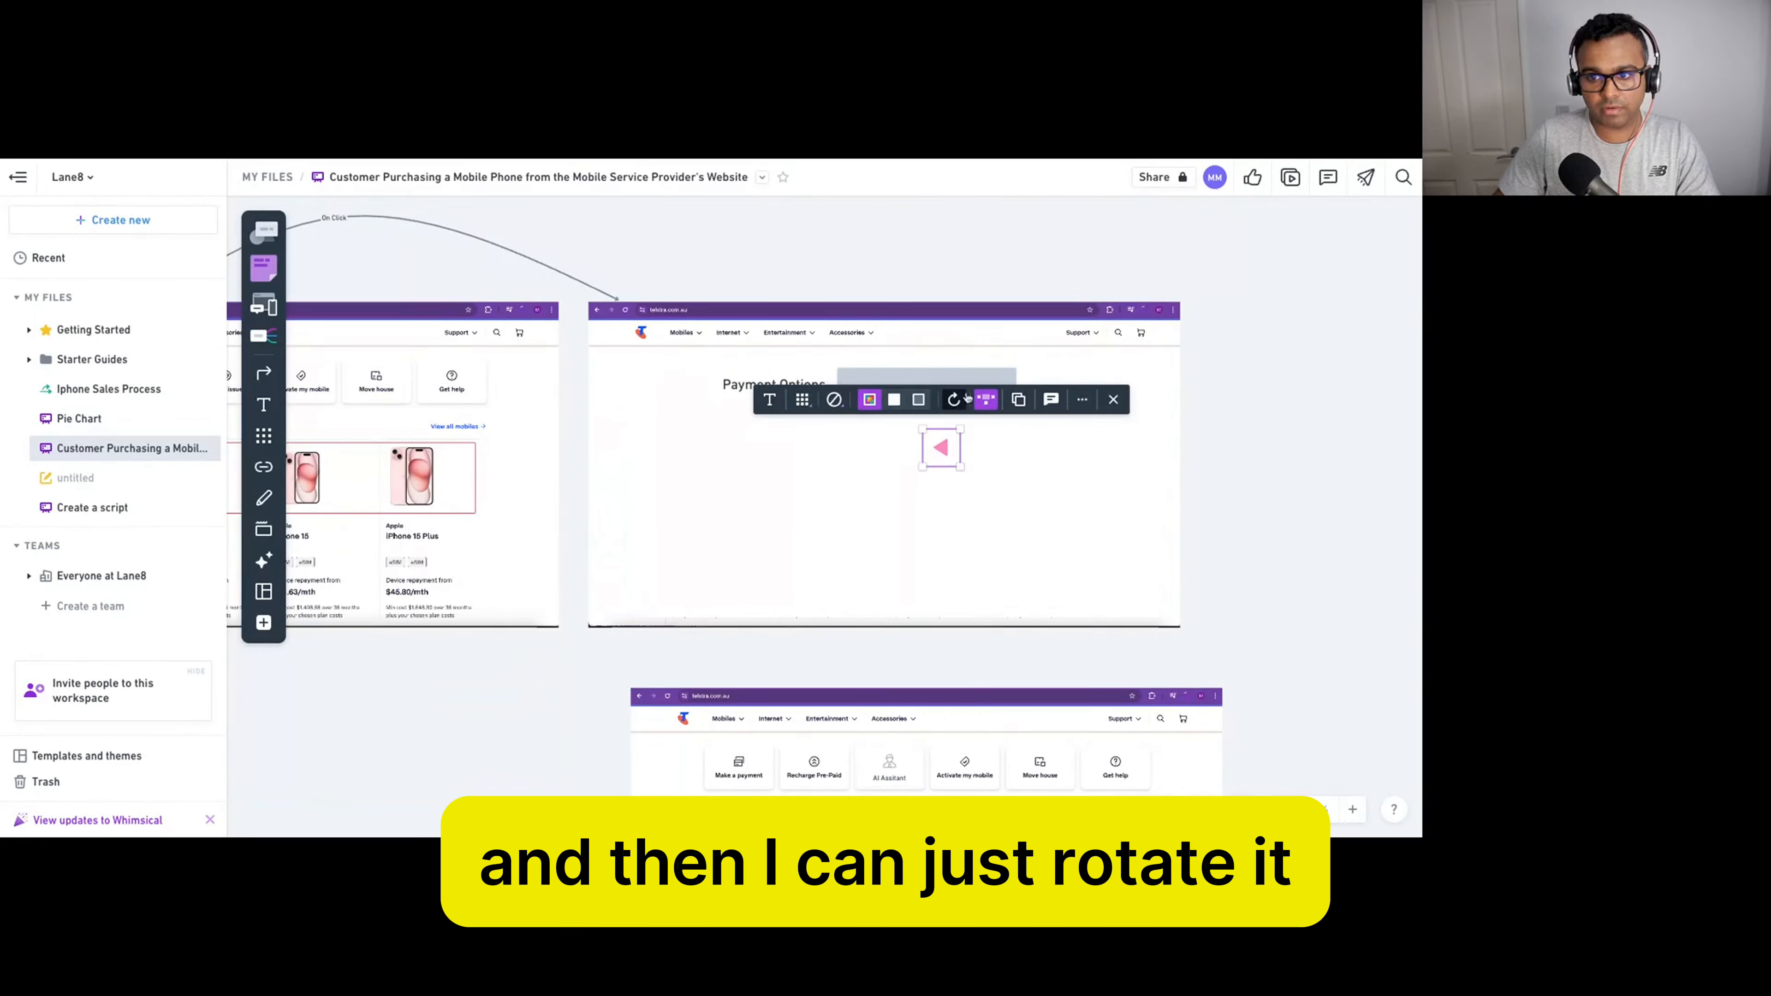
Rotate the triangle to point down, move it to the grey box's right end, and make it grey.
left_click(955, 400)
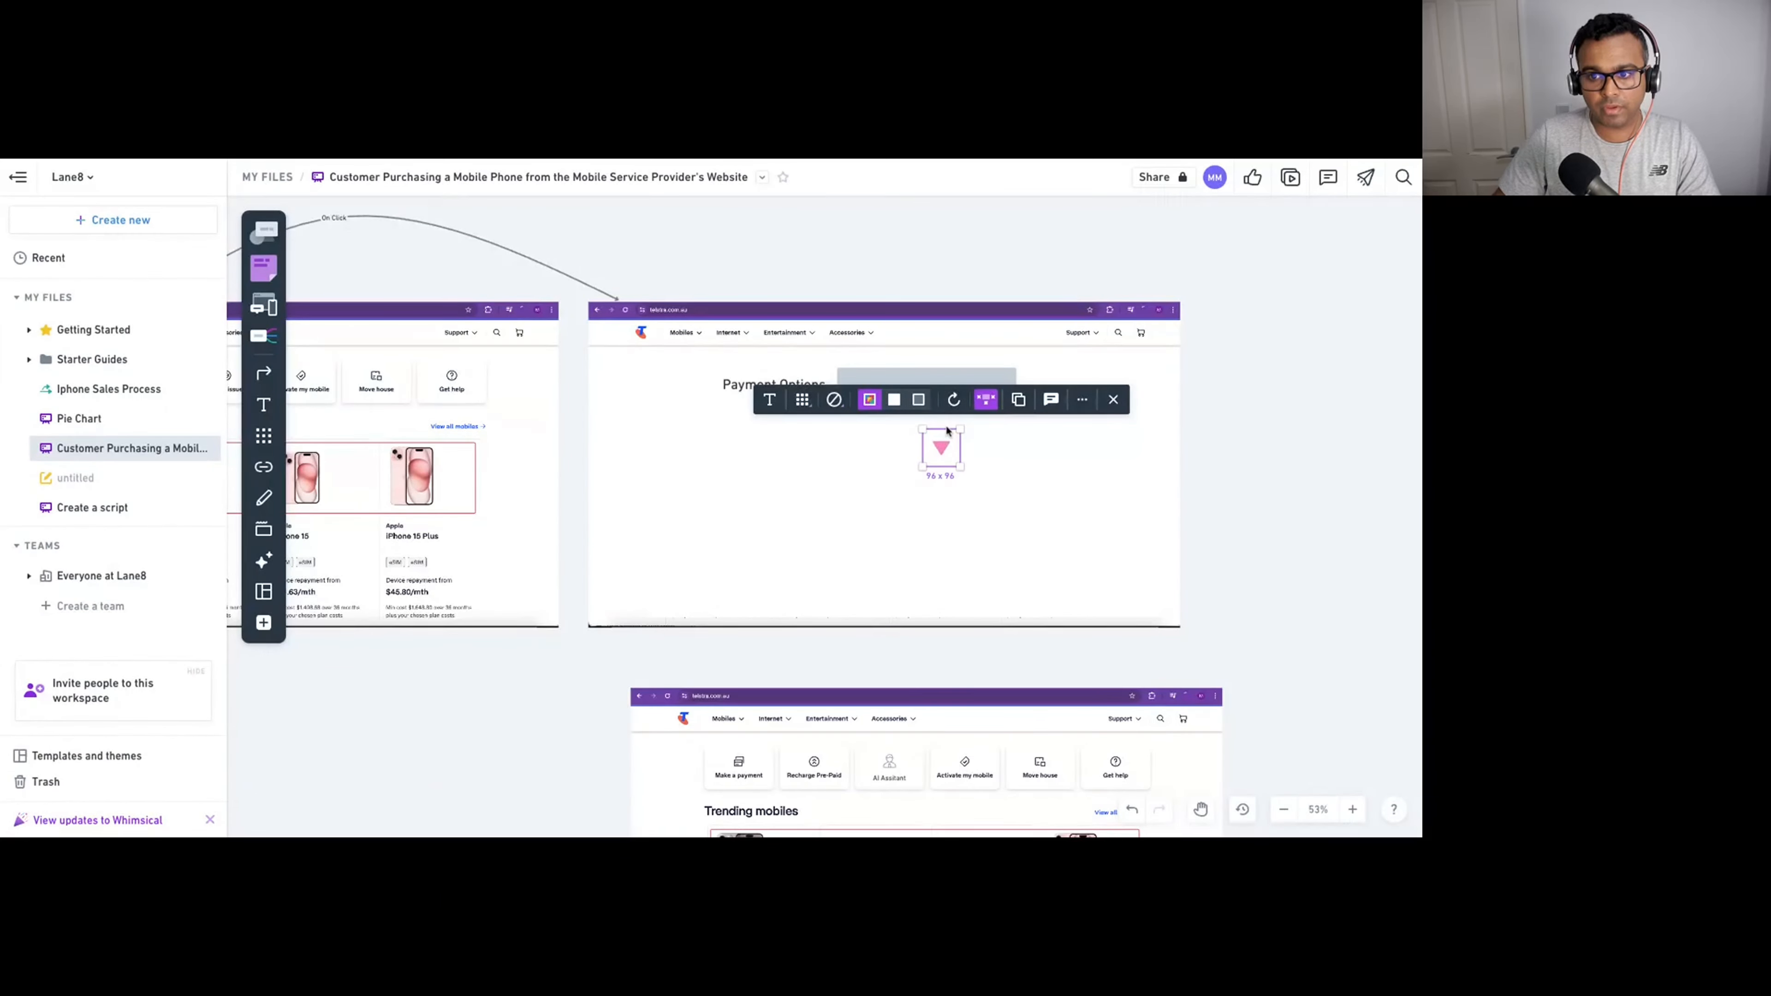
left_click(938, 447)
left_click_drag(938, 447, 997, 390)
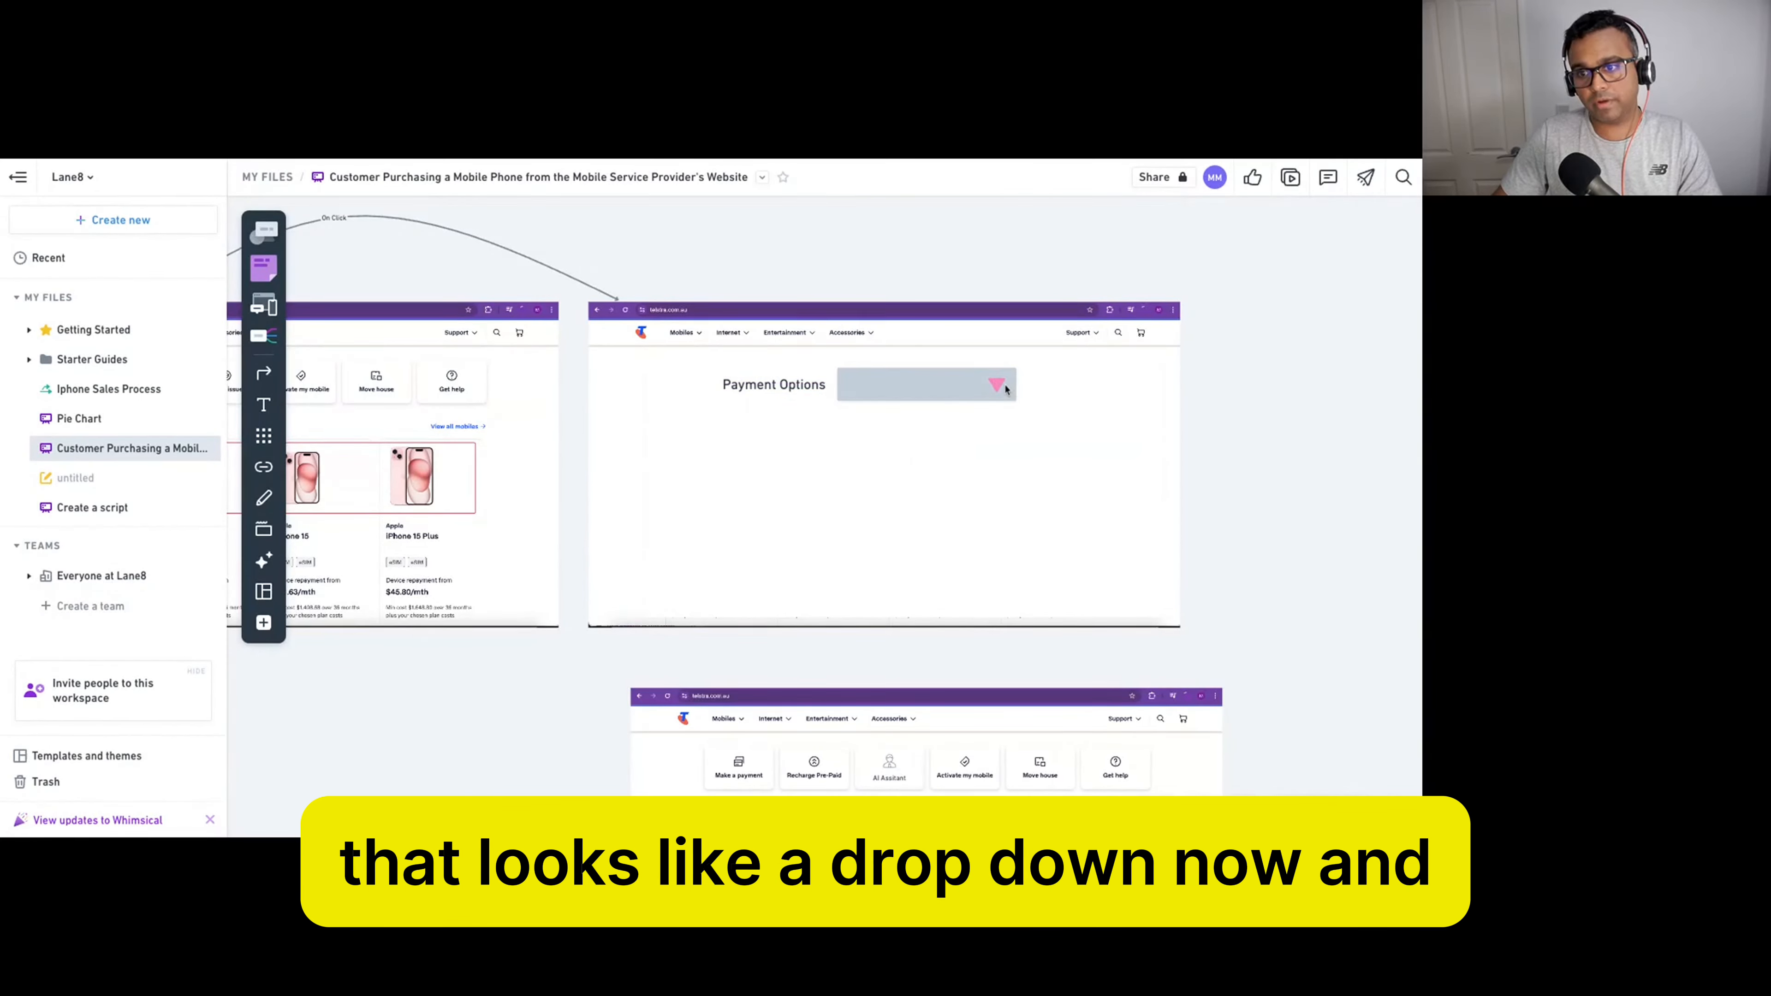
left_click(1008, 389)
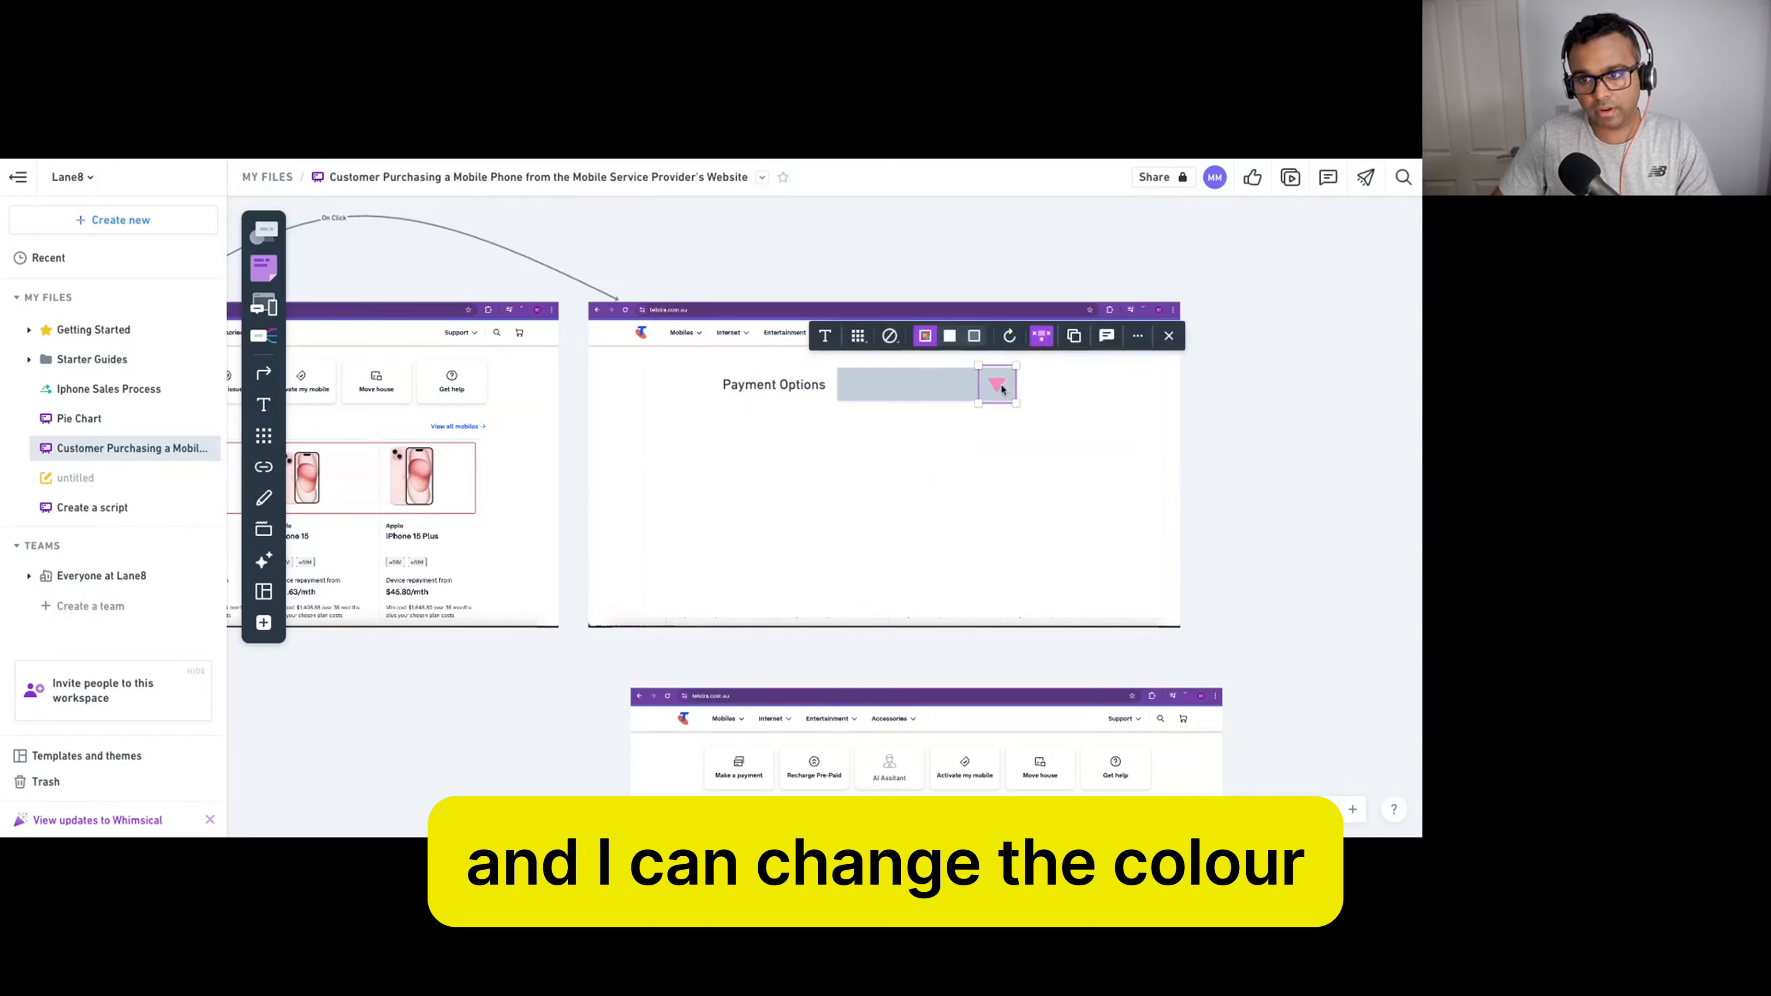
left_click(924, 336)
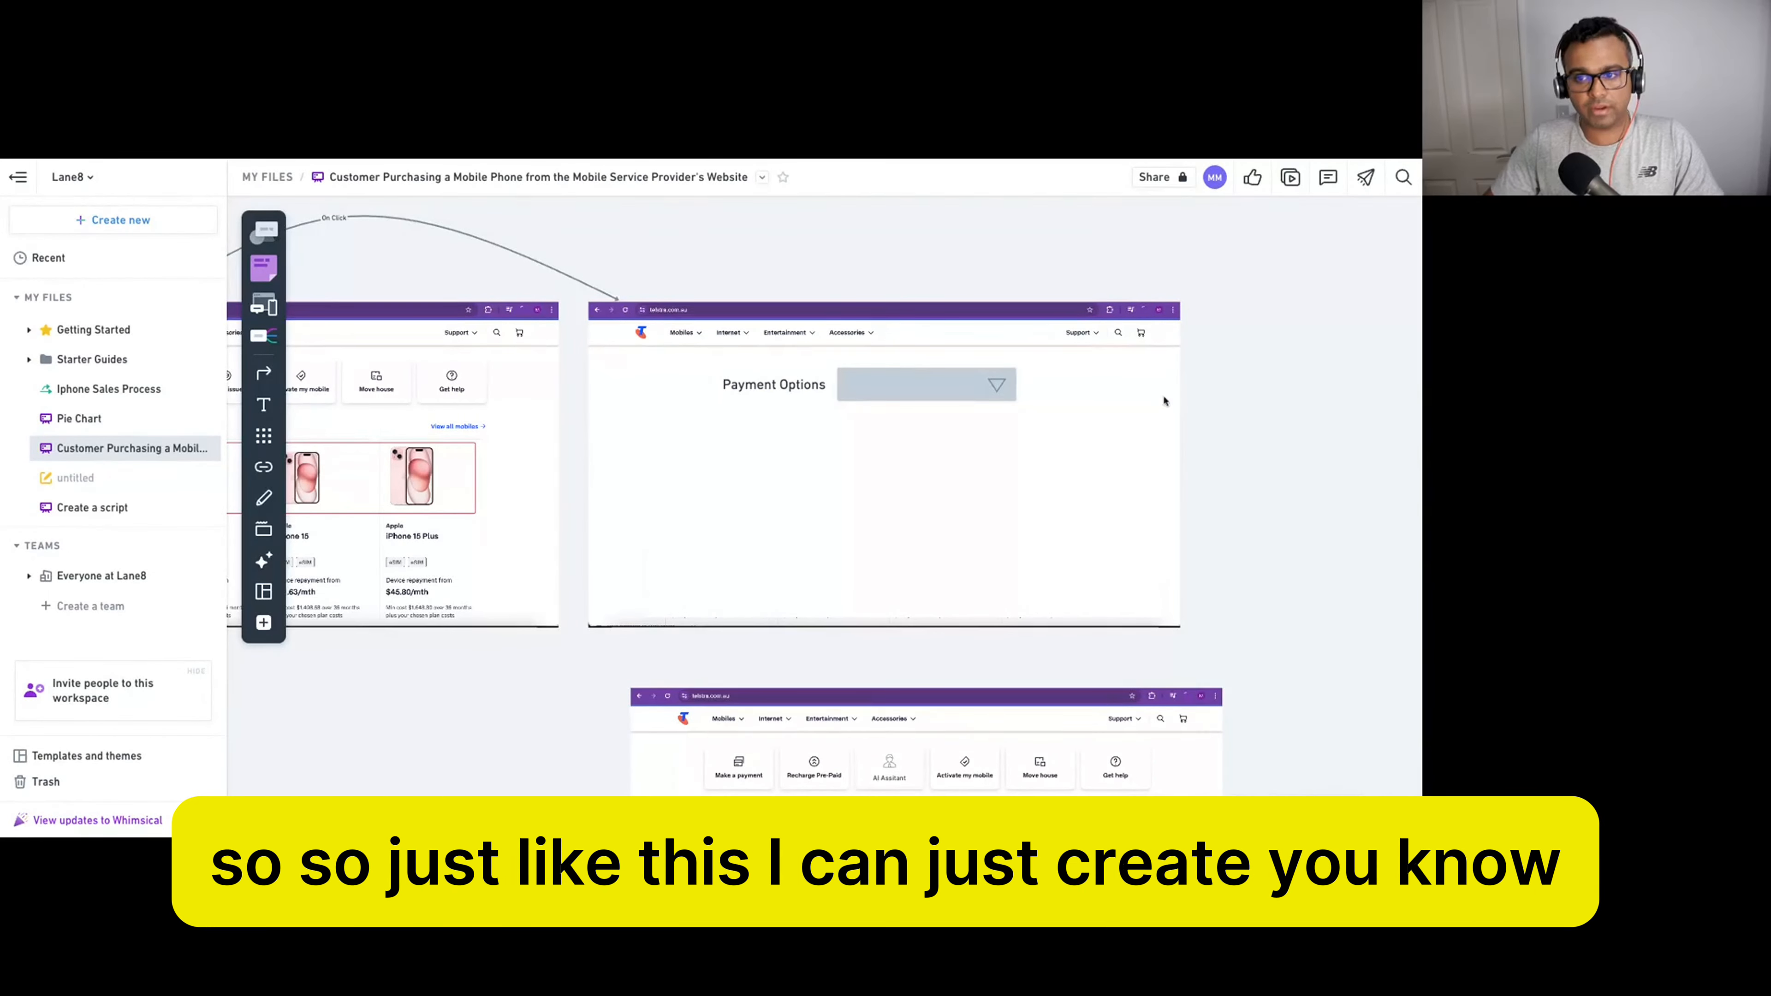
left_click(910, 386)
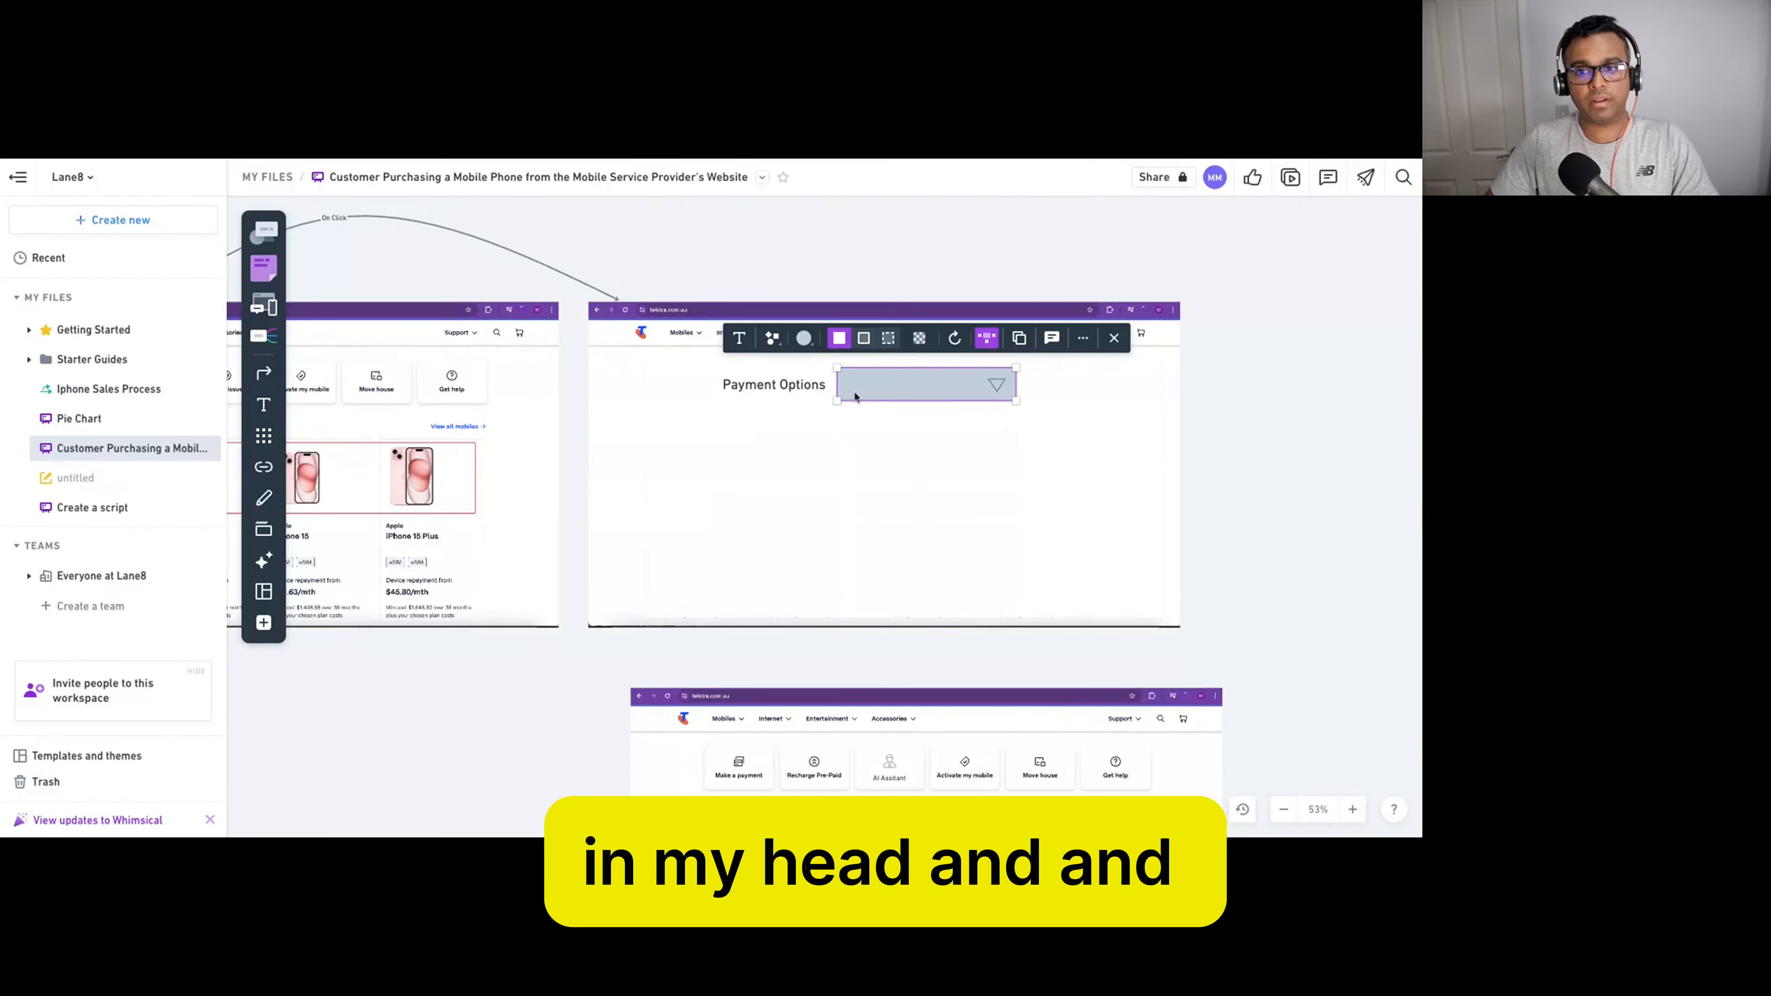
Add a pill-shaped 'Pay' button below the Payment Options dropdown.
left_click(1228, 459)
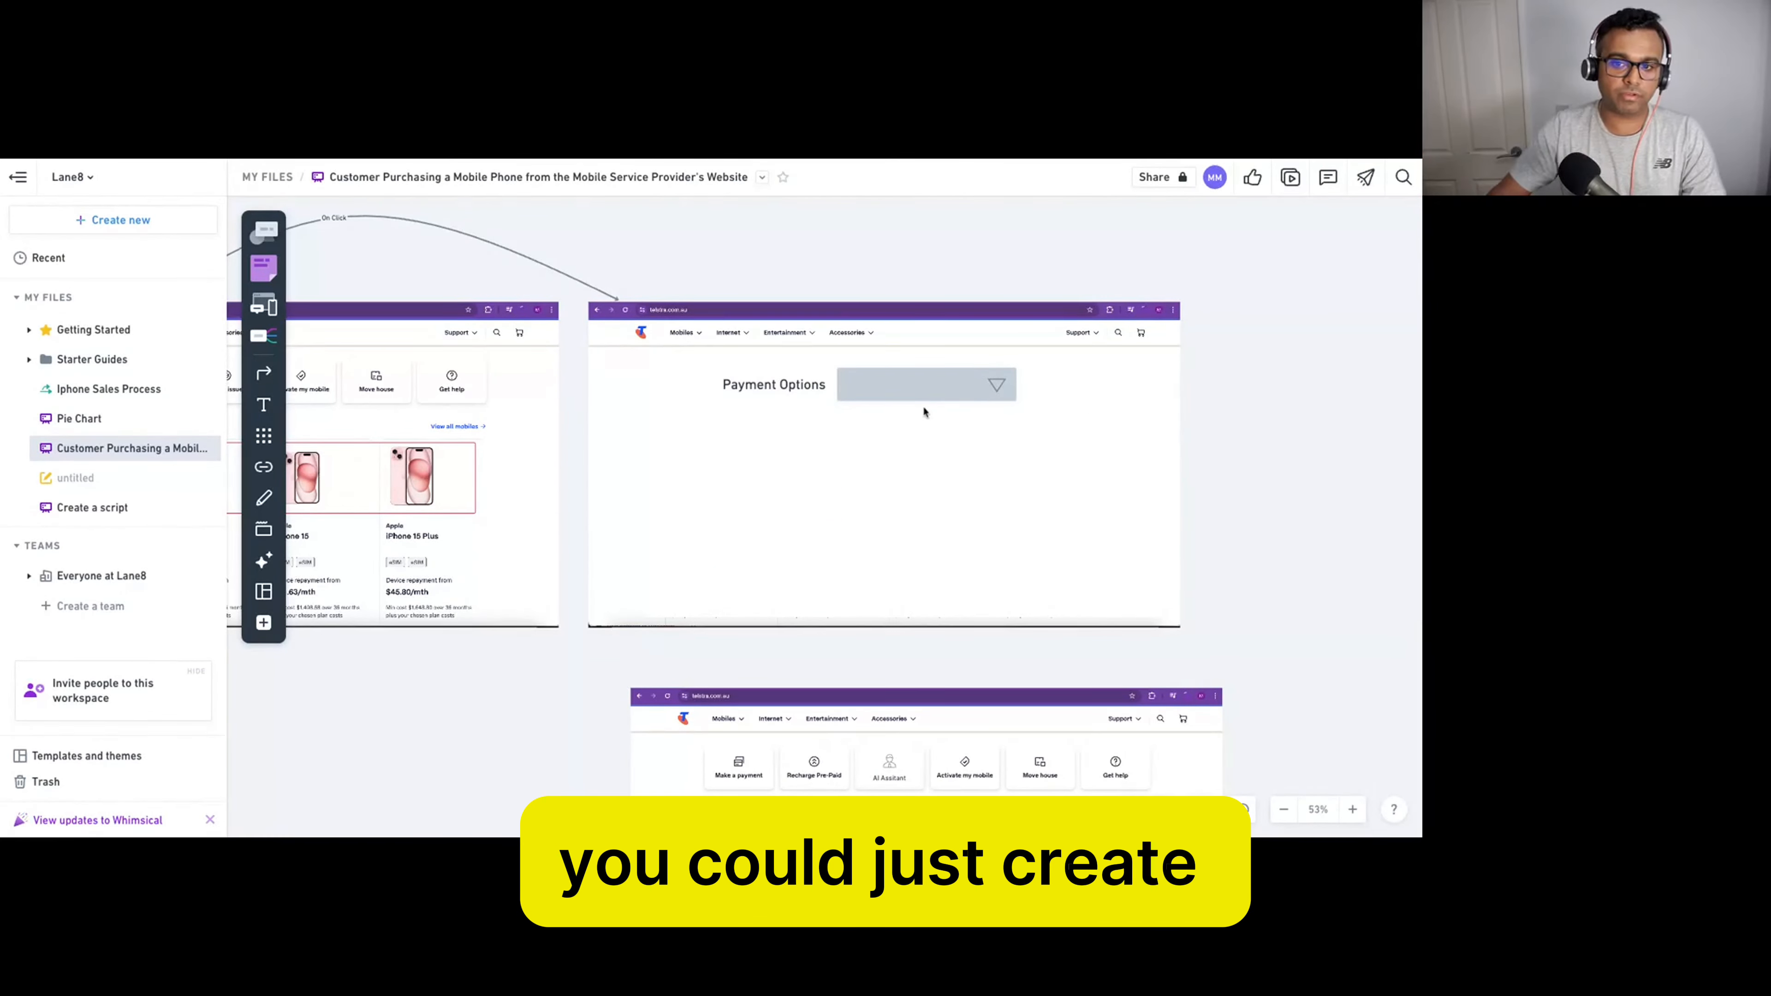
left_click(268, 234)
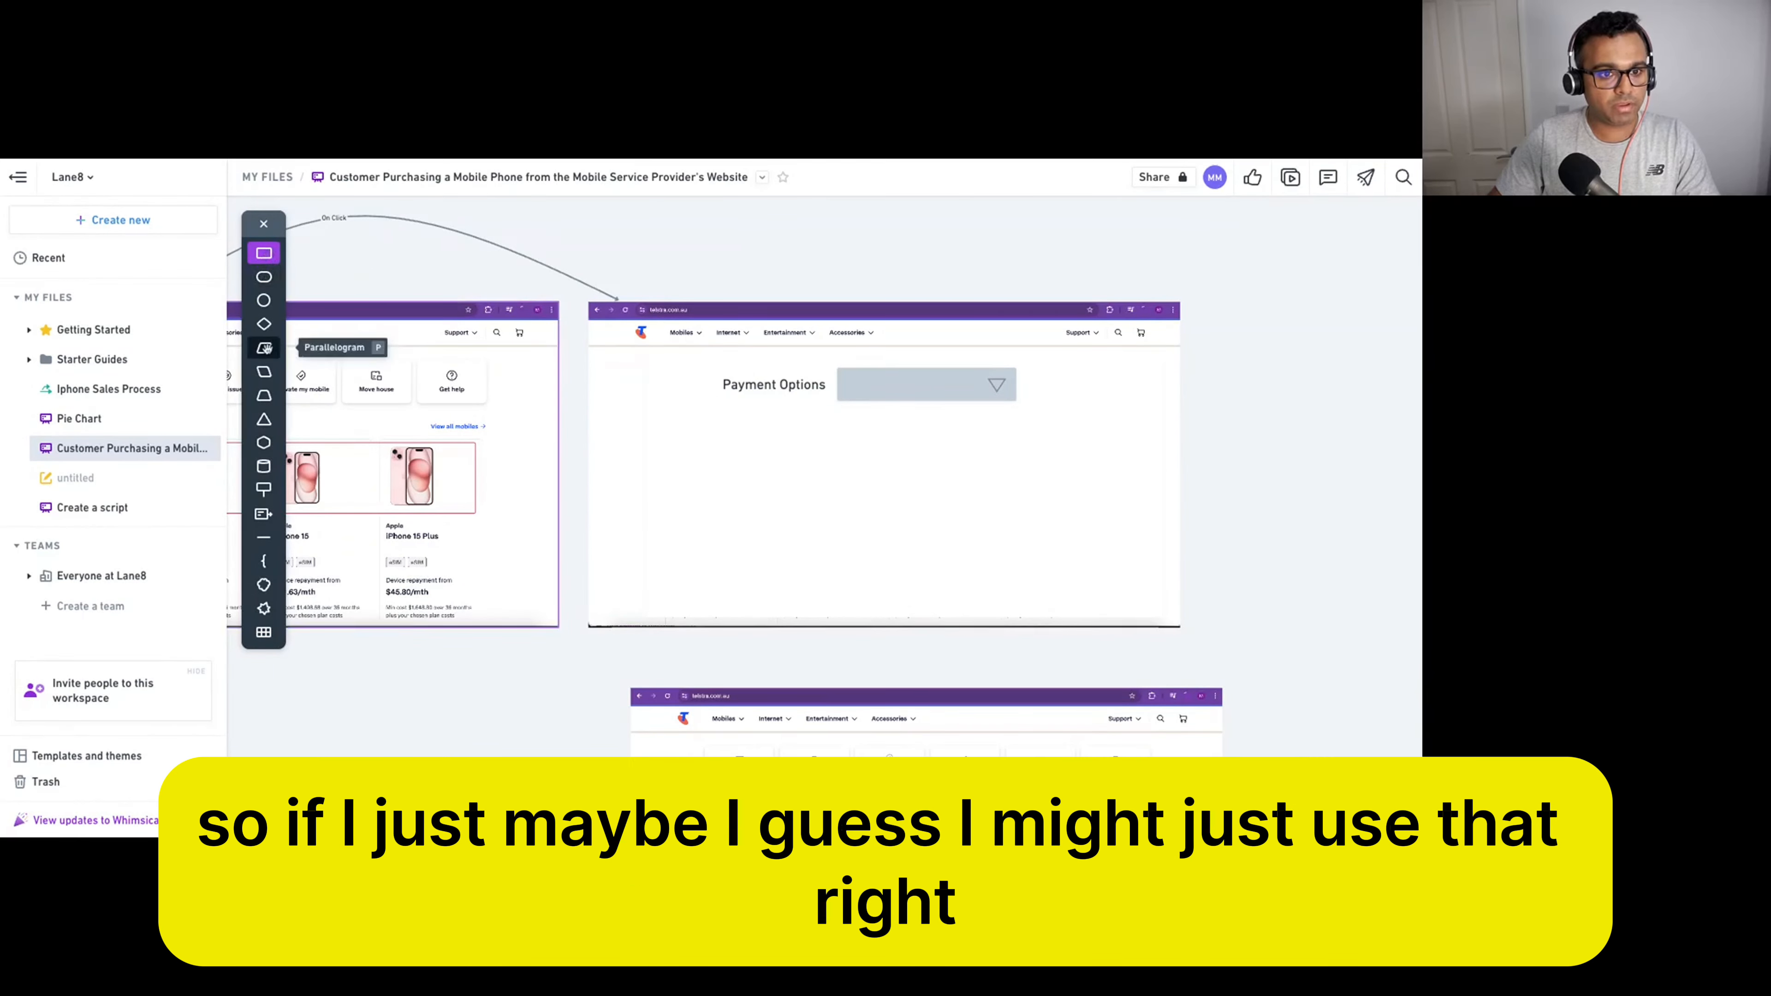
left_click(263, 277)
left_click(882, 497)
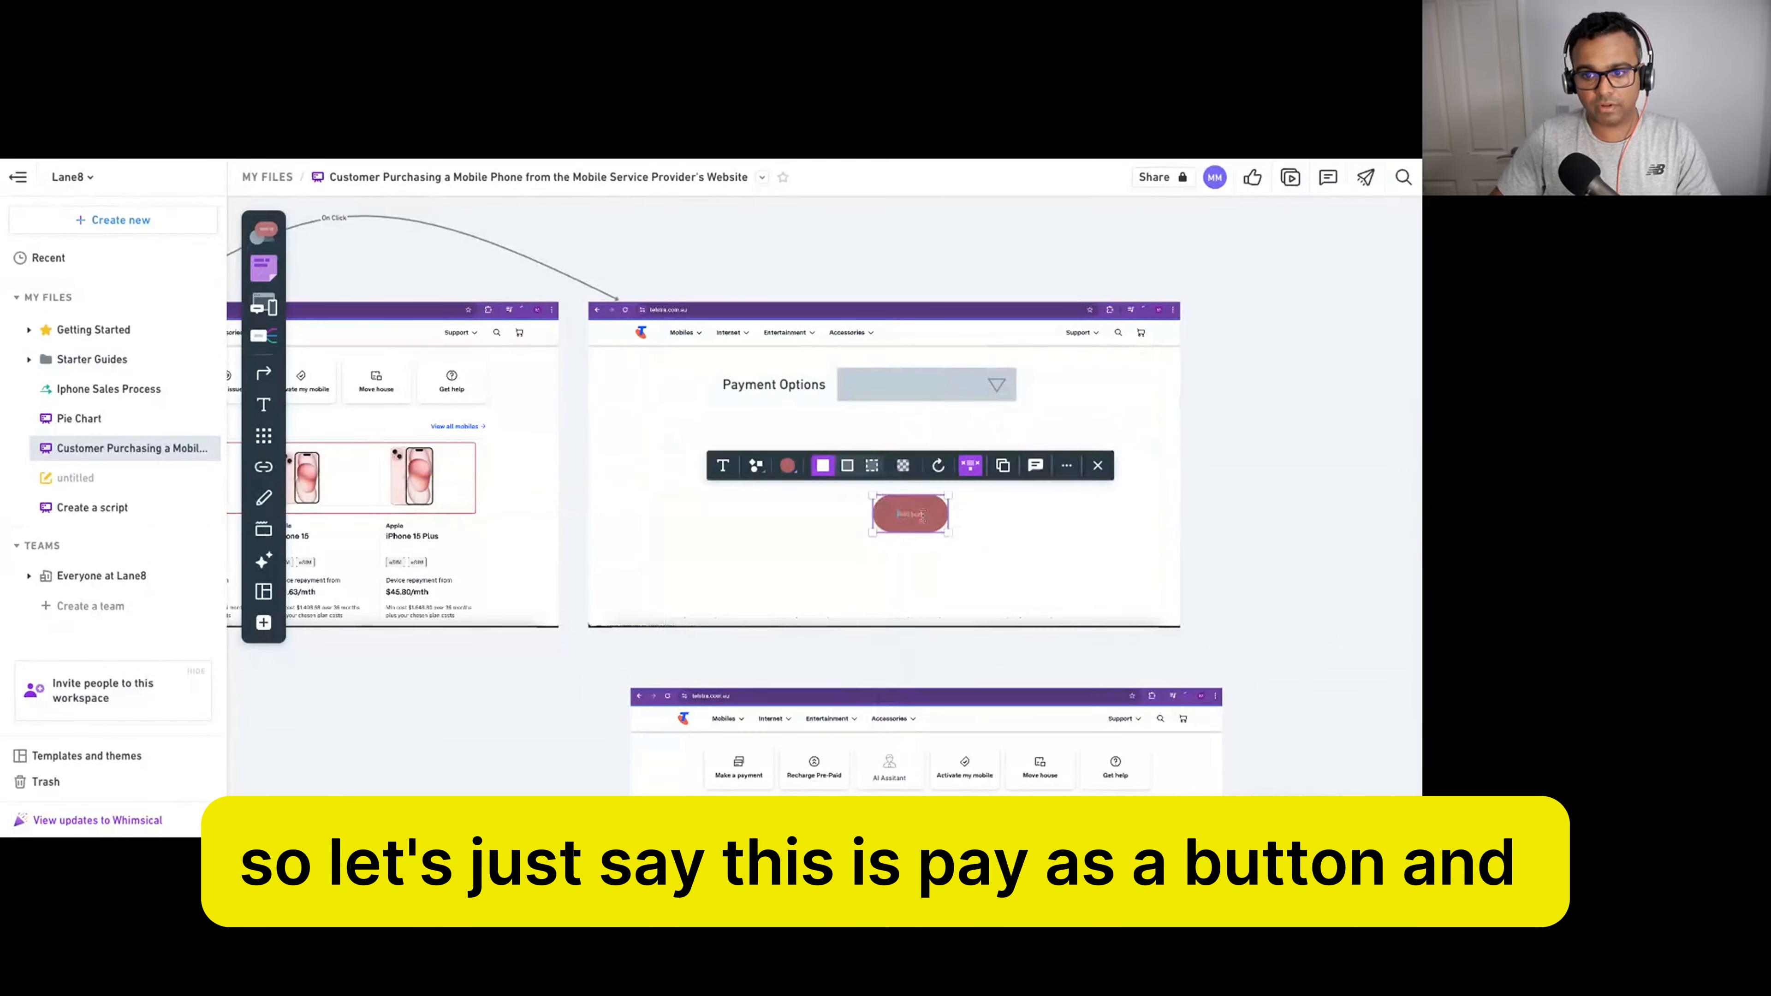
type("Pay")
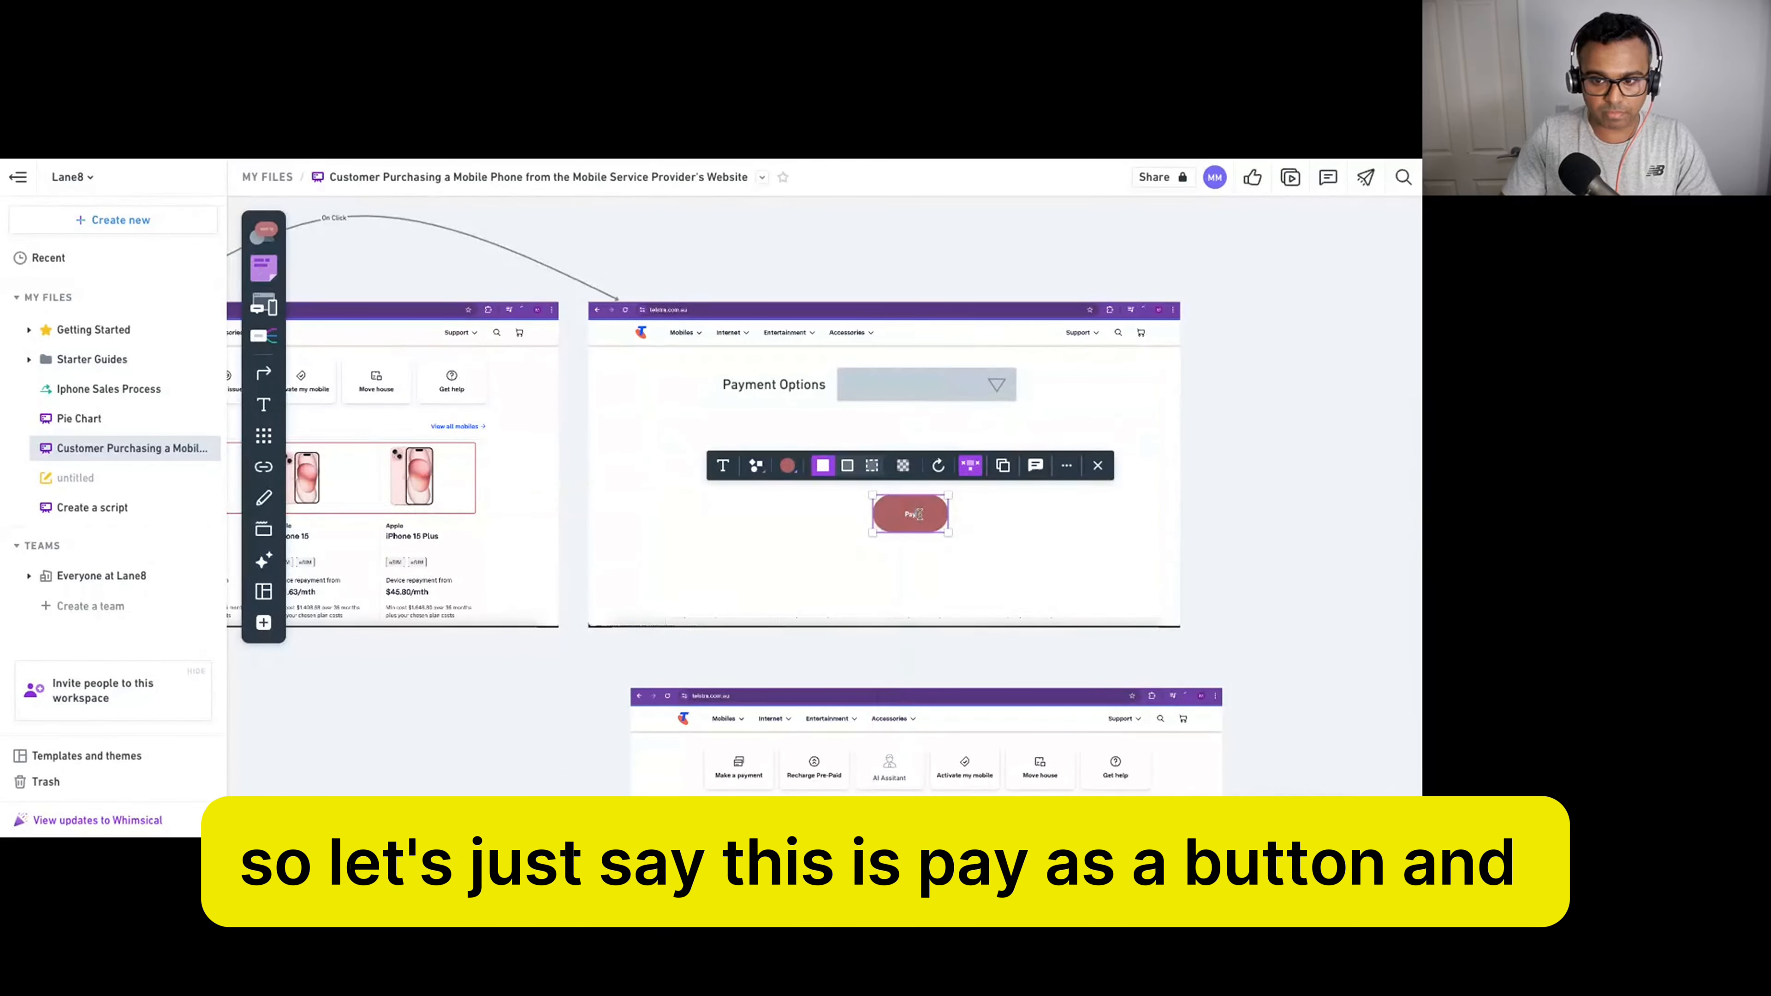
left_click(1292, 457)
left_click(921, 507)
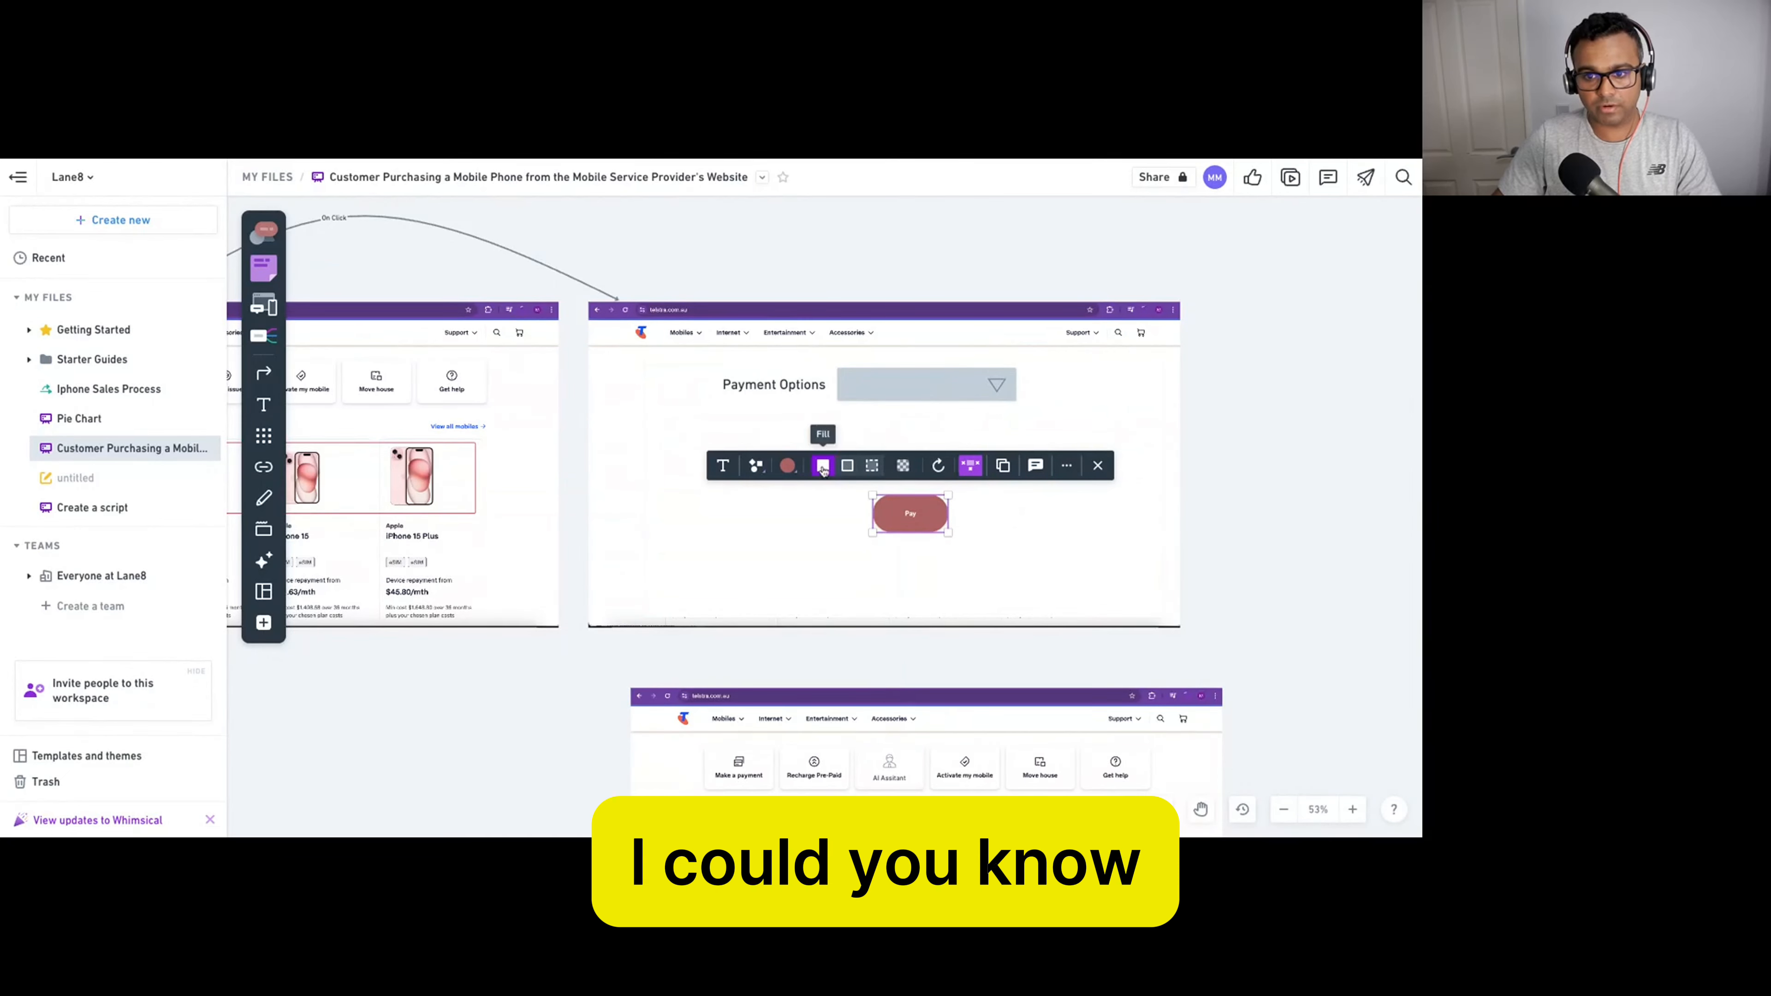
Enlarge the Pay button's text and check the pill's context menu.
left_click(722, 466)
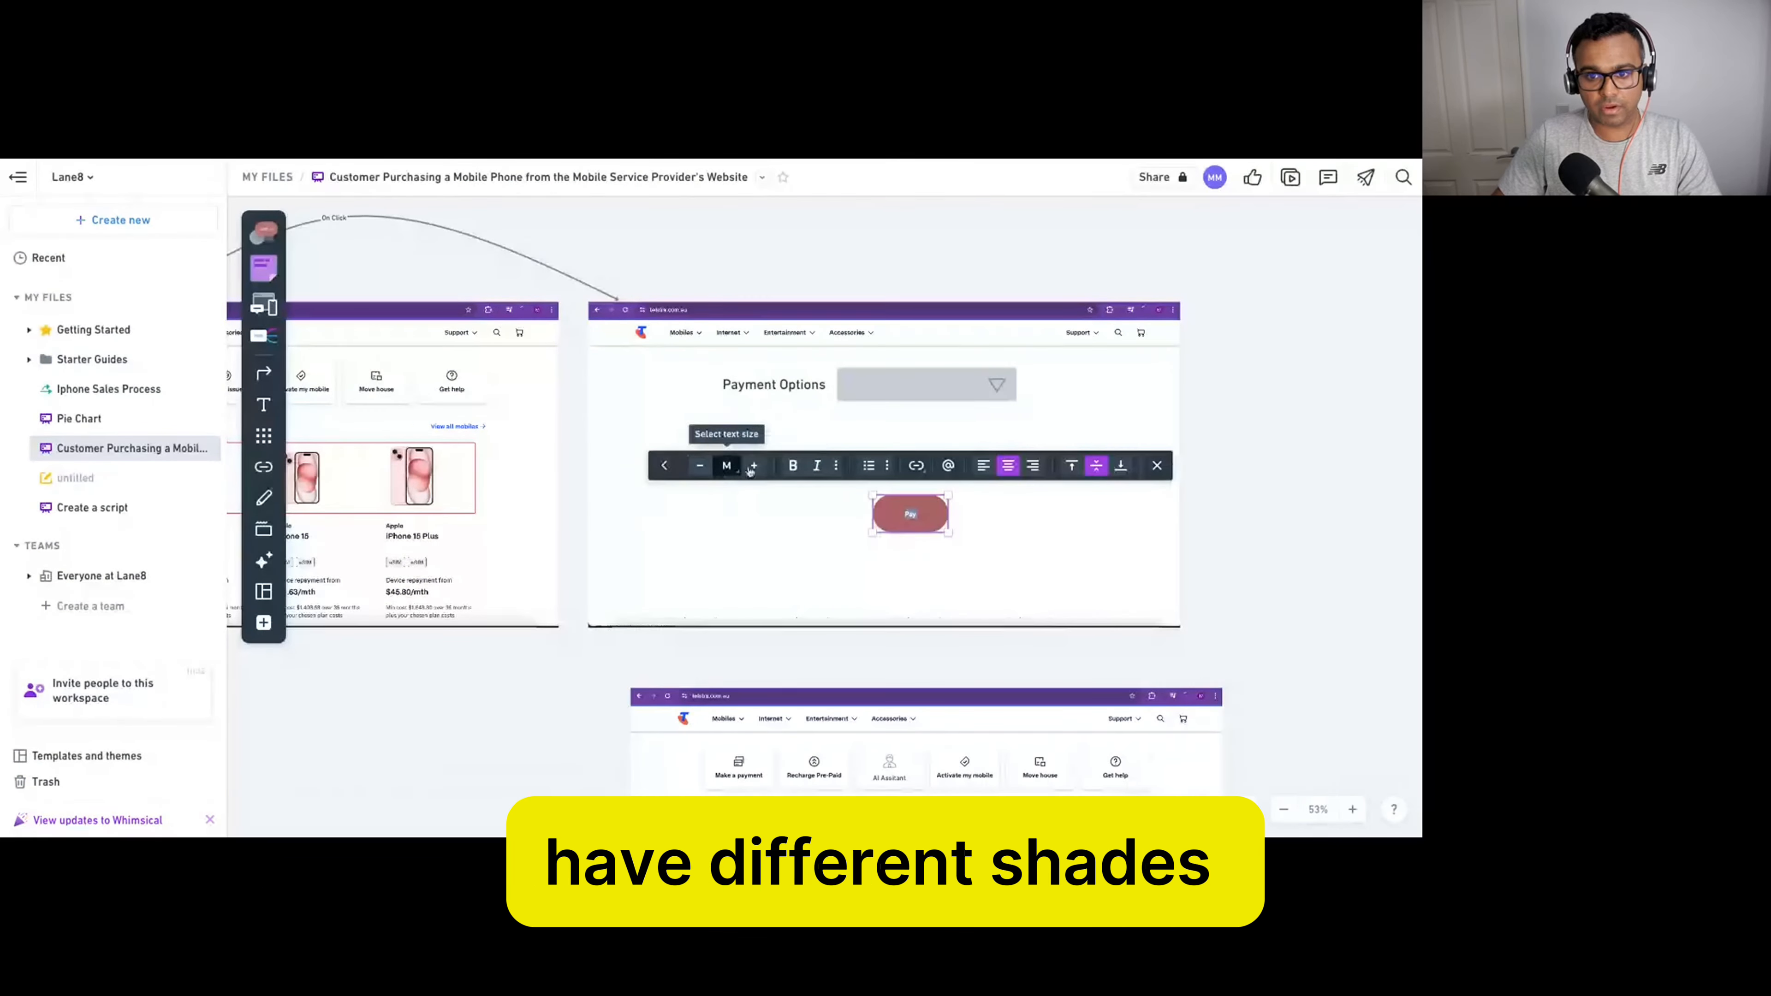
left_click(753, 465)
left_click(753, 466)
left_click(753, 465)
left_click(1246, 521)
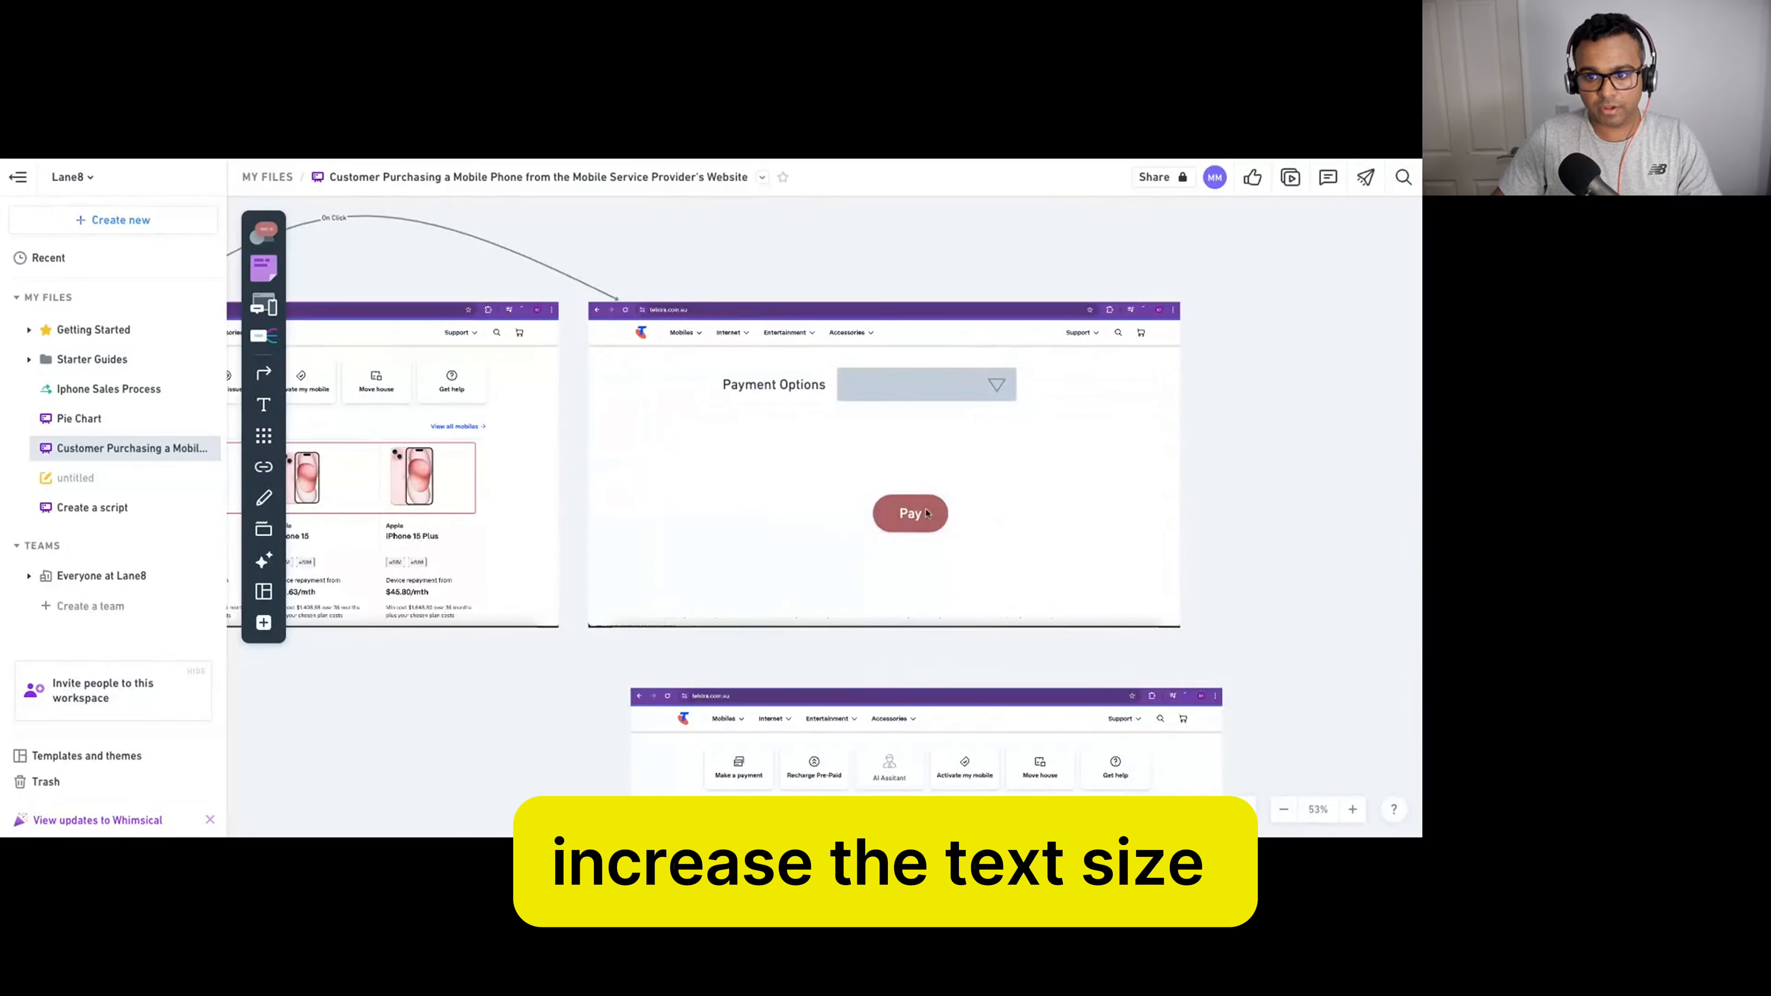
left_click(909, 513)
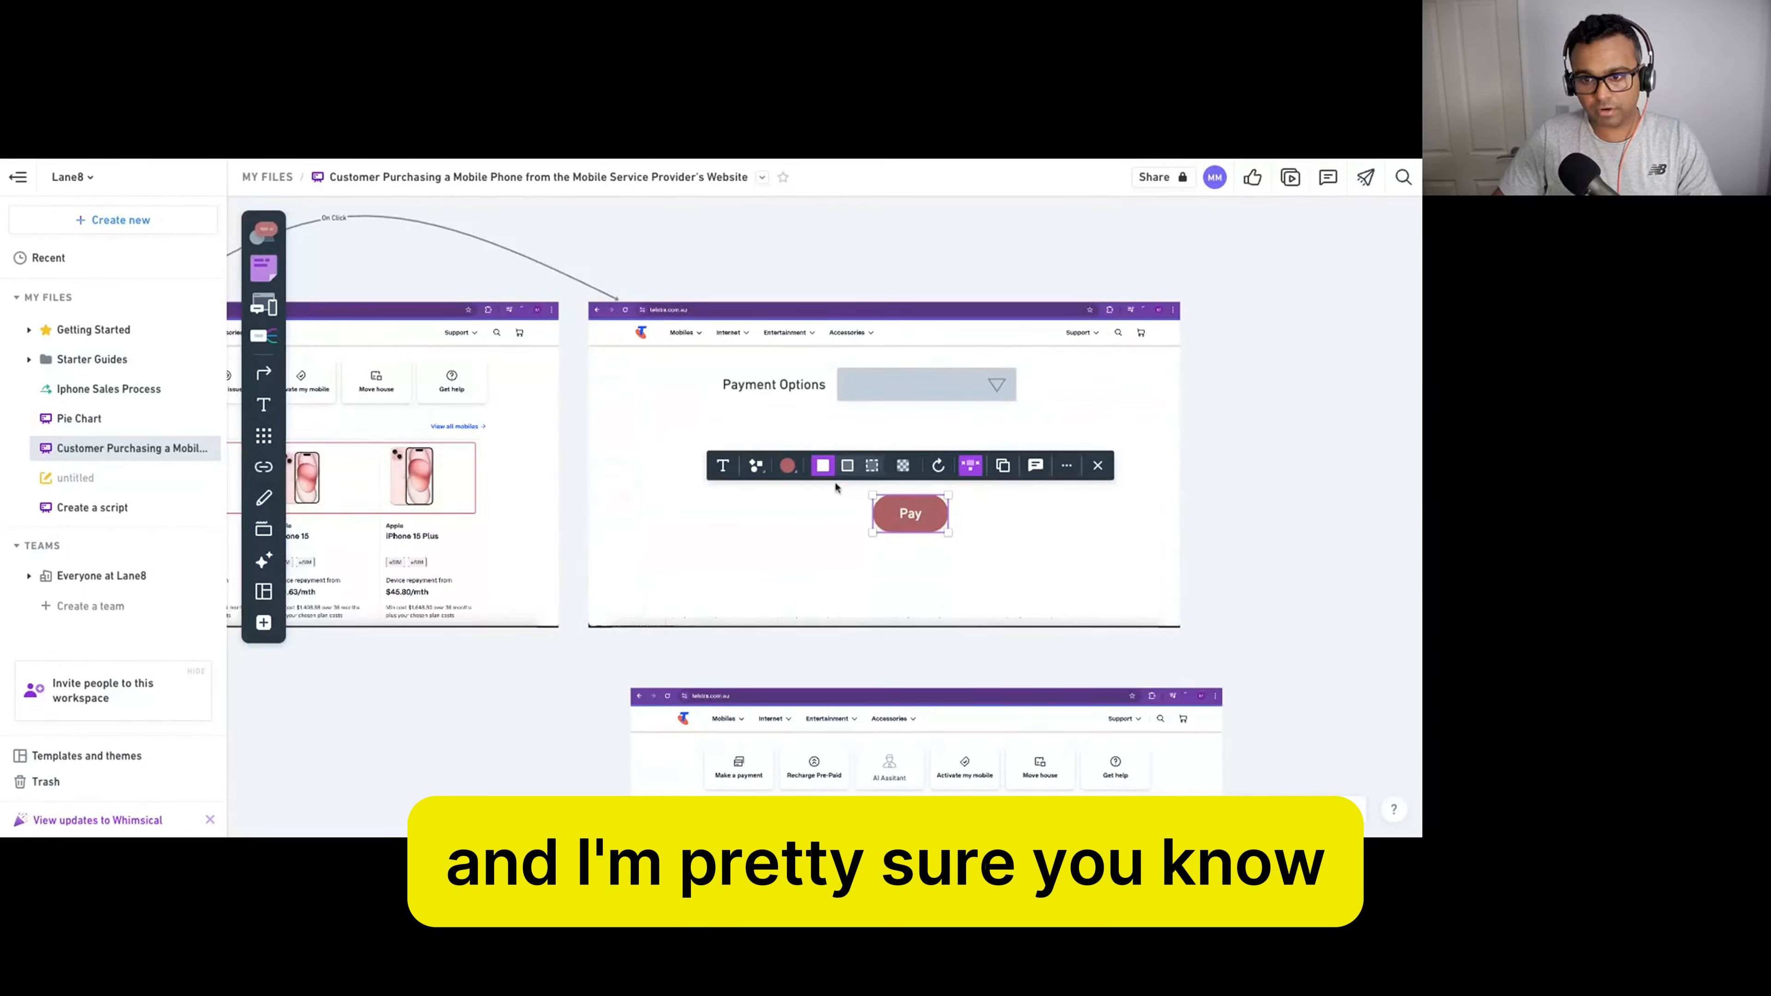
right_click(927, 513)
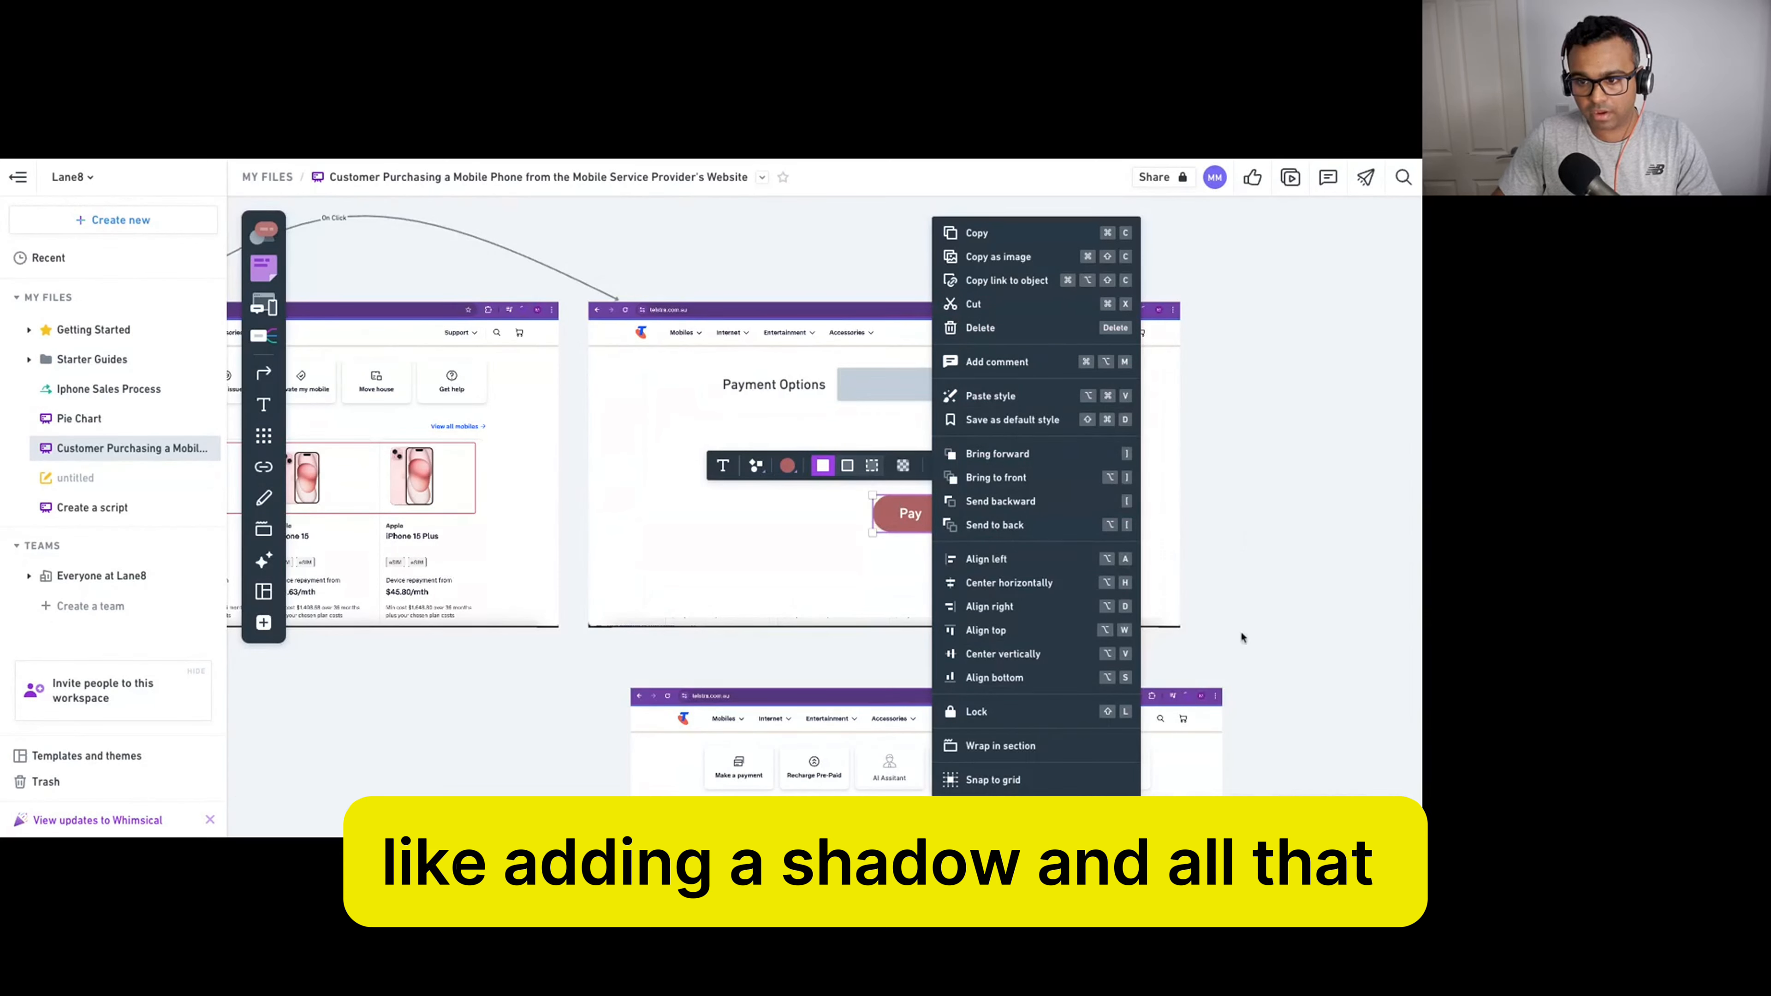
left_click(1271, 496)
left_click(922, 514)
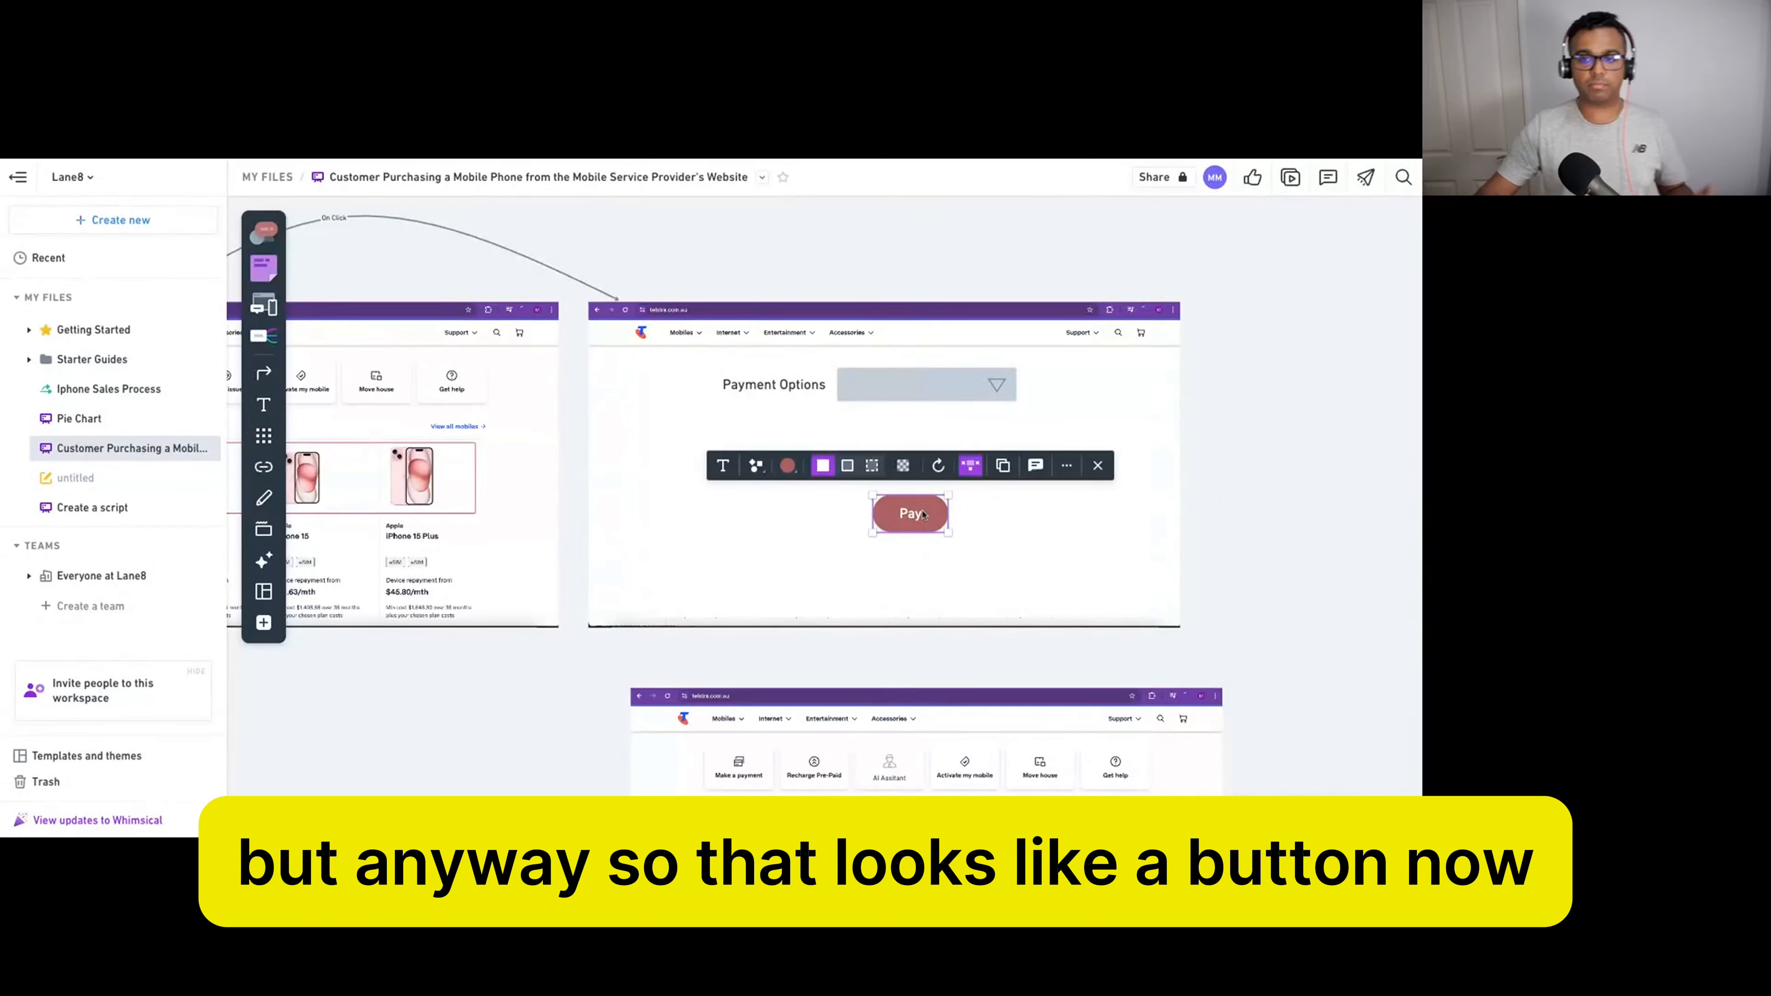
left_click(1261, 494)
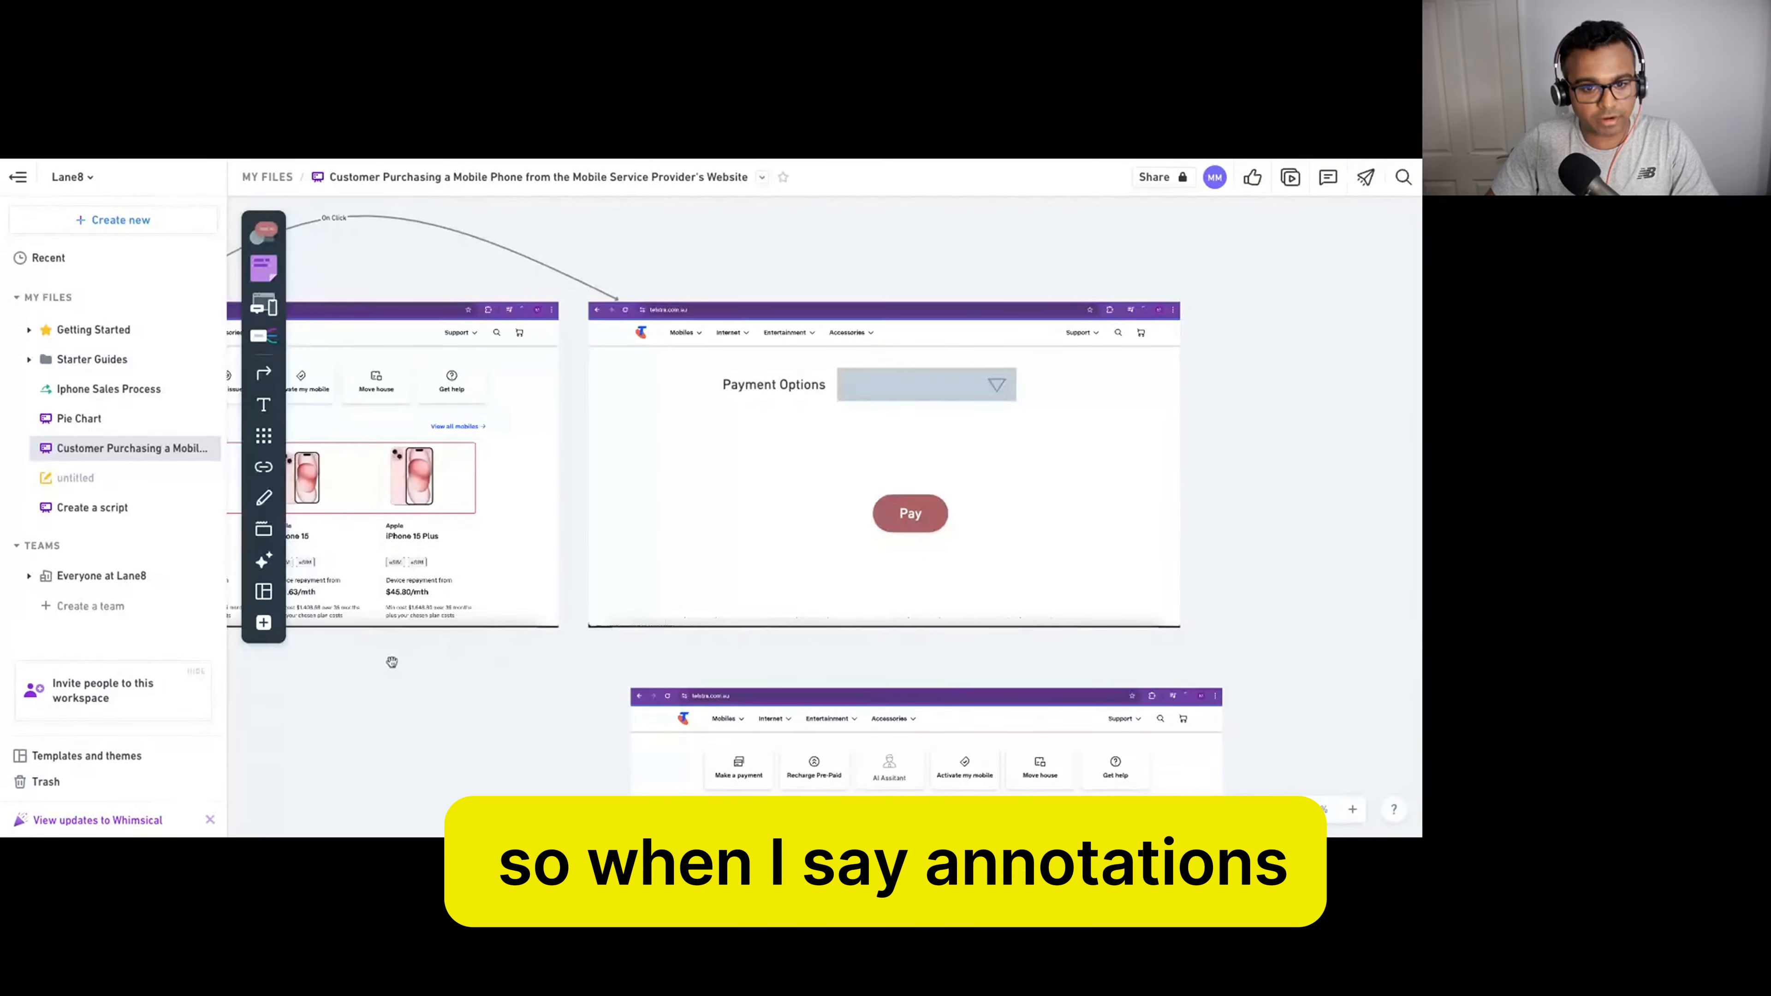
left_click_drag(392, 661, 857, 660)
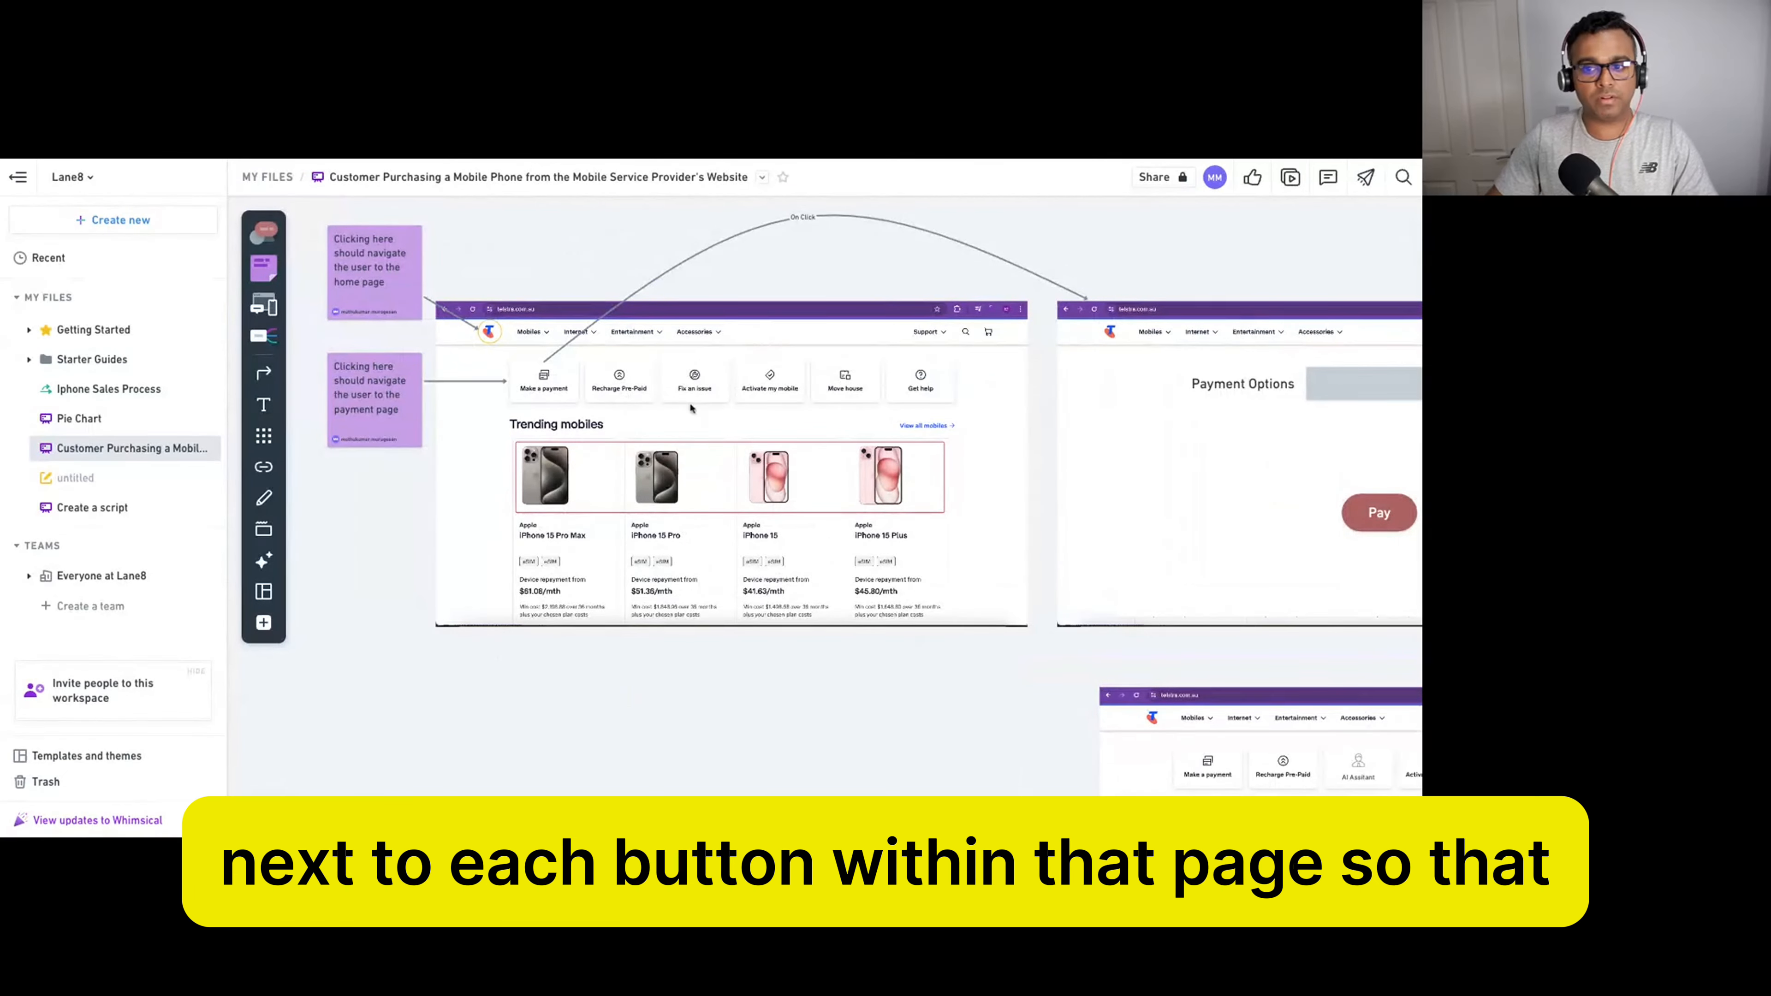
left_click_drag(987, 682, 495, 672)
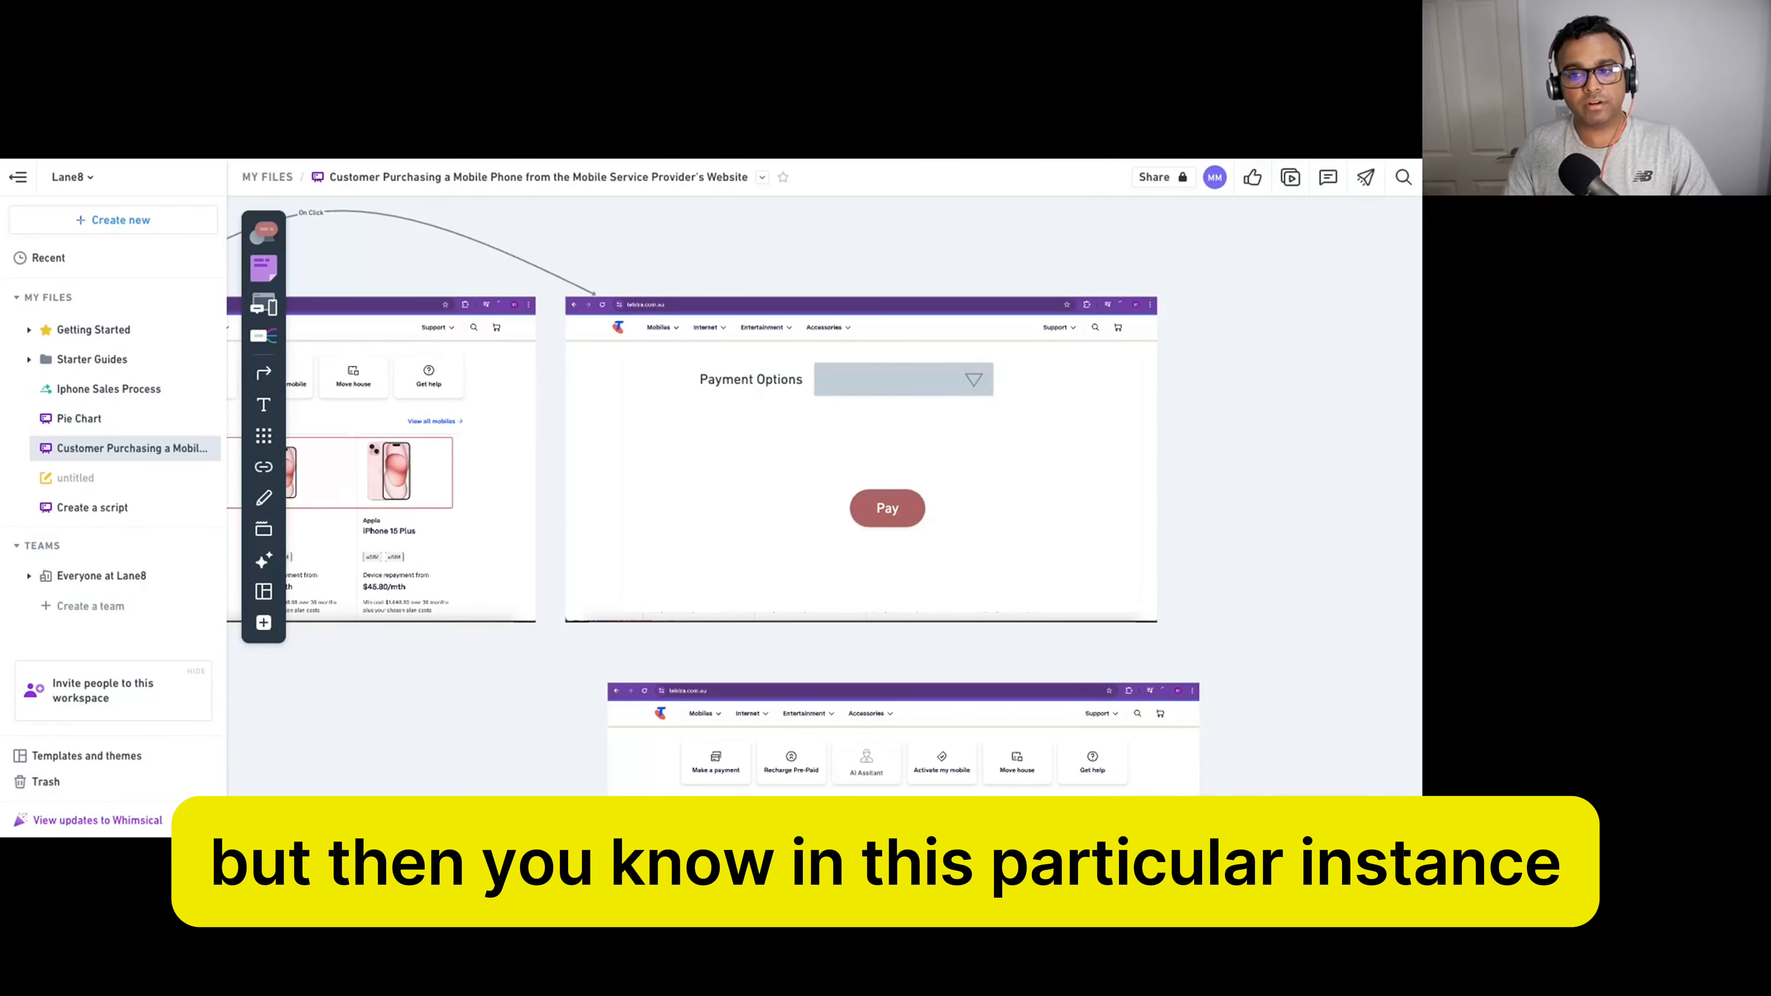
Scroll down the board to the lower homepage screenshot with its chat widget.
scroll(1165, 380, "up", 3)
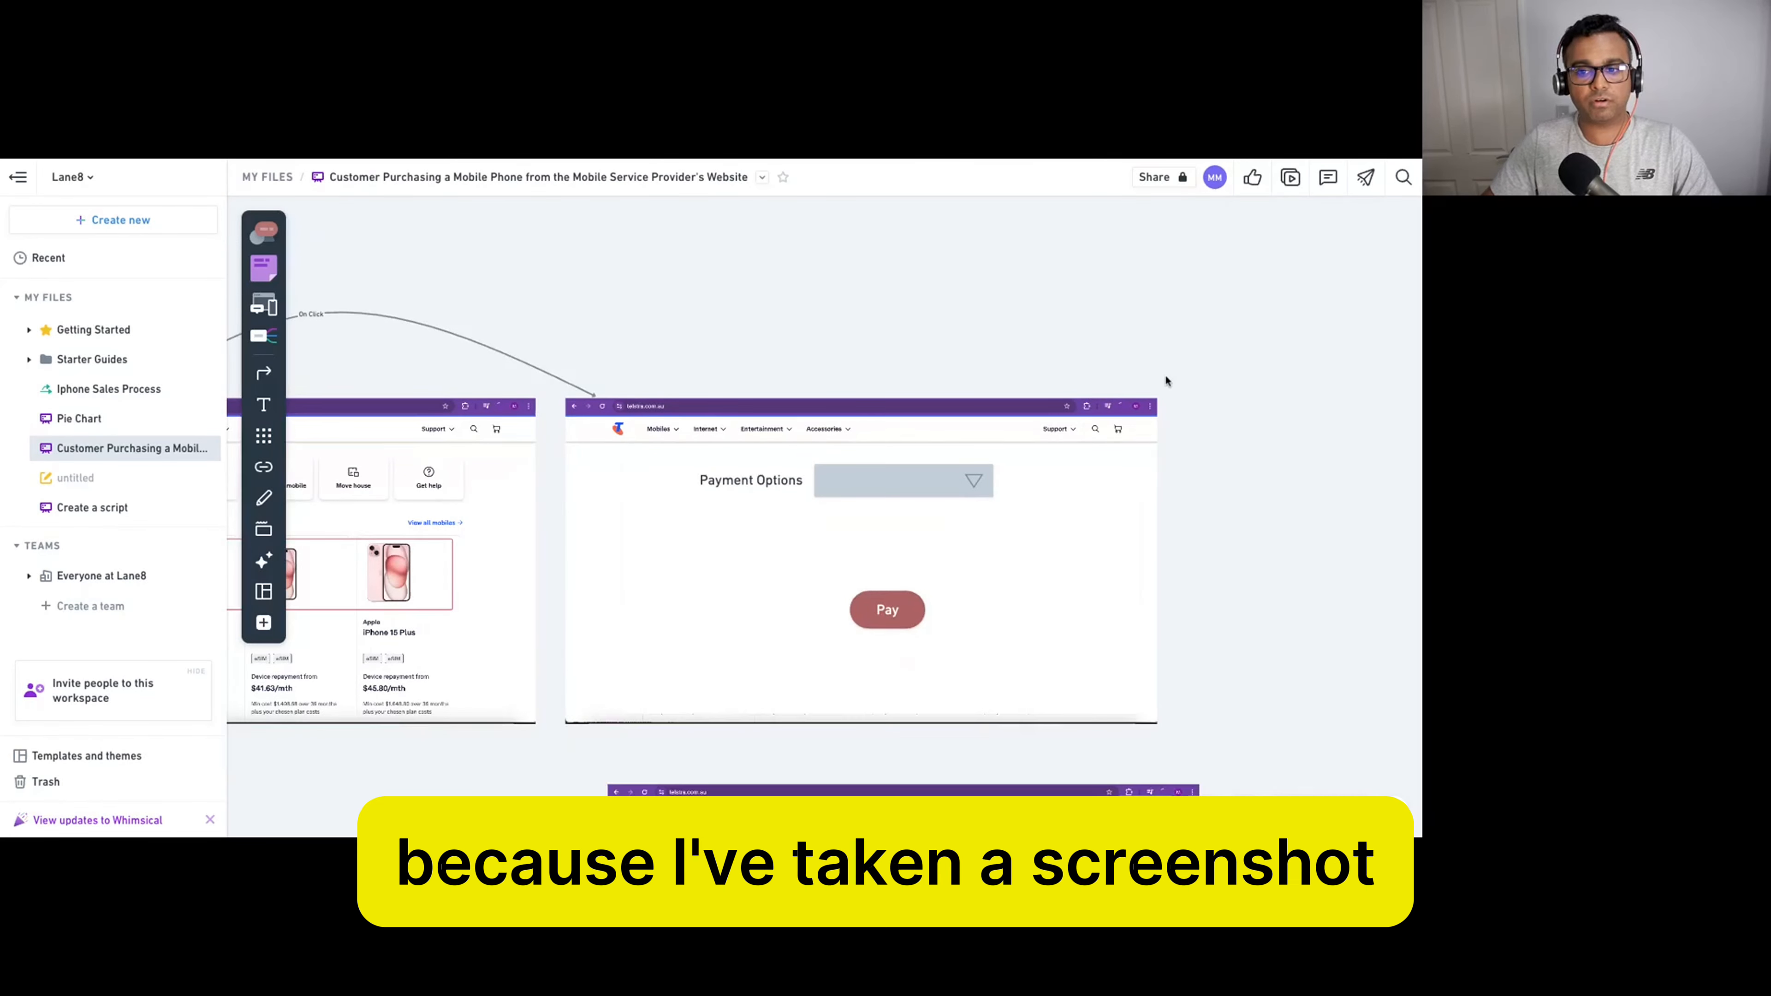
scroll(1166, 379, "down", 1)
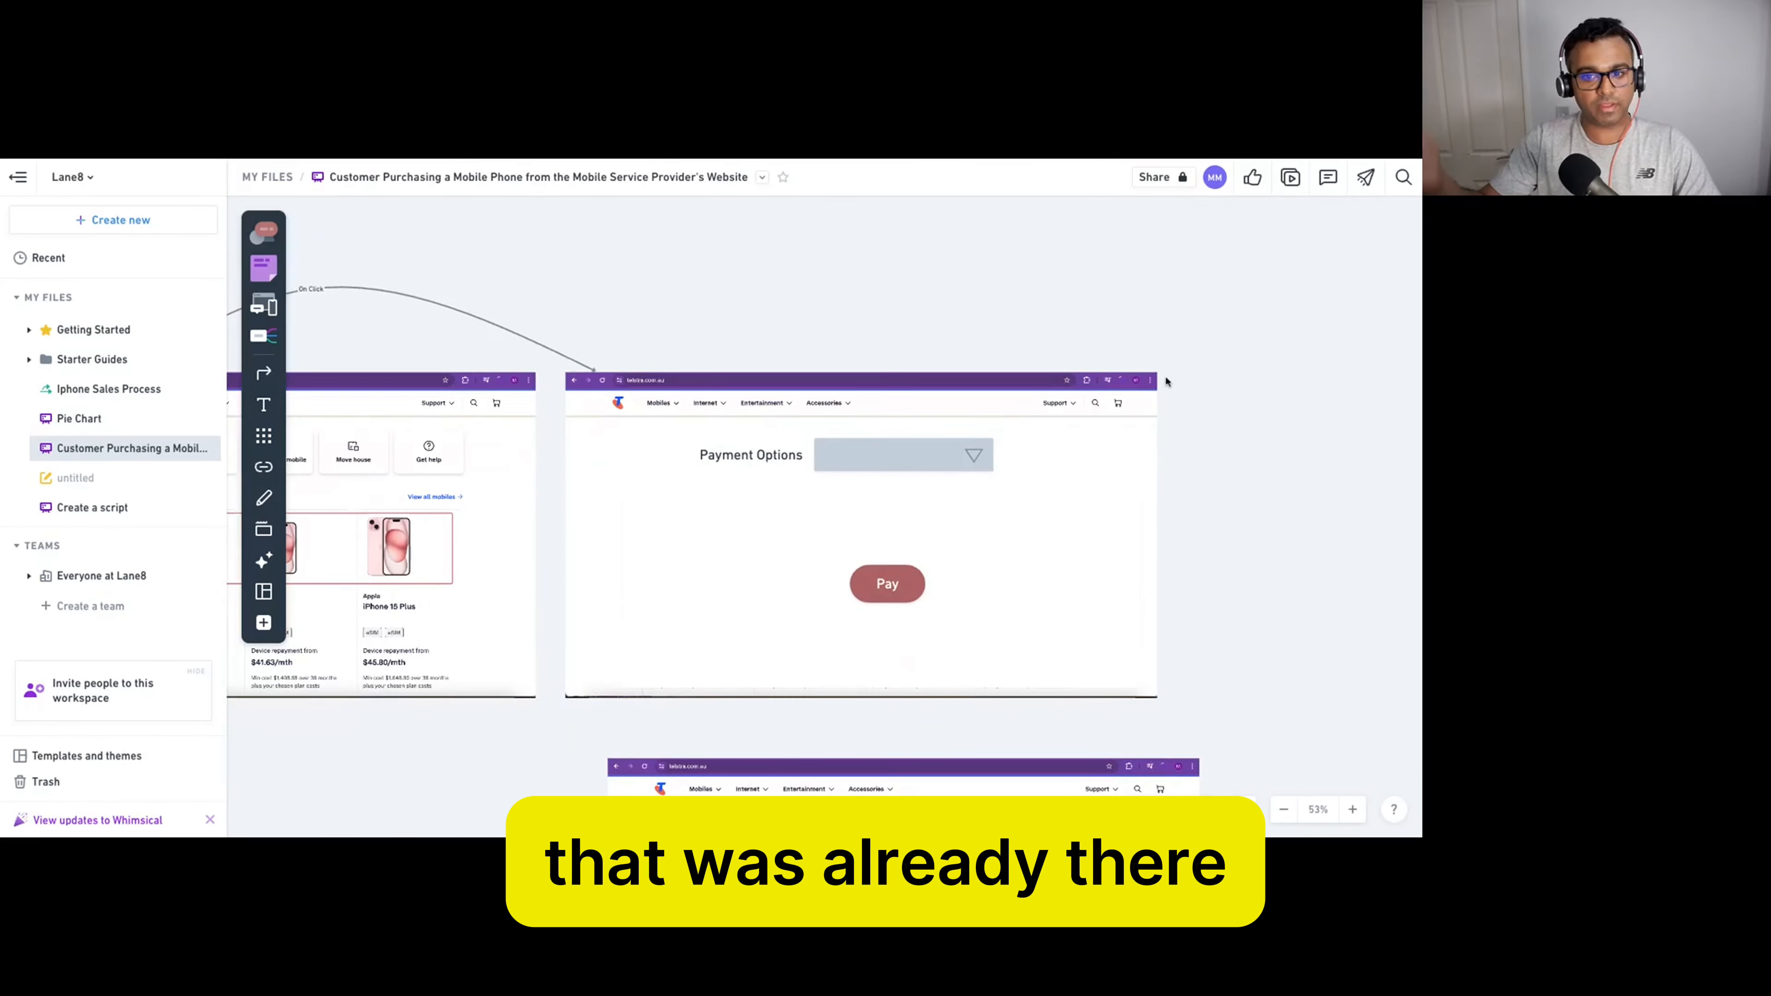
scroll(1200, 458, "down", 1)
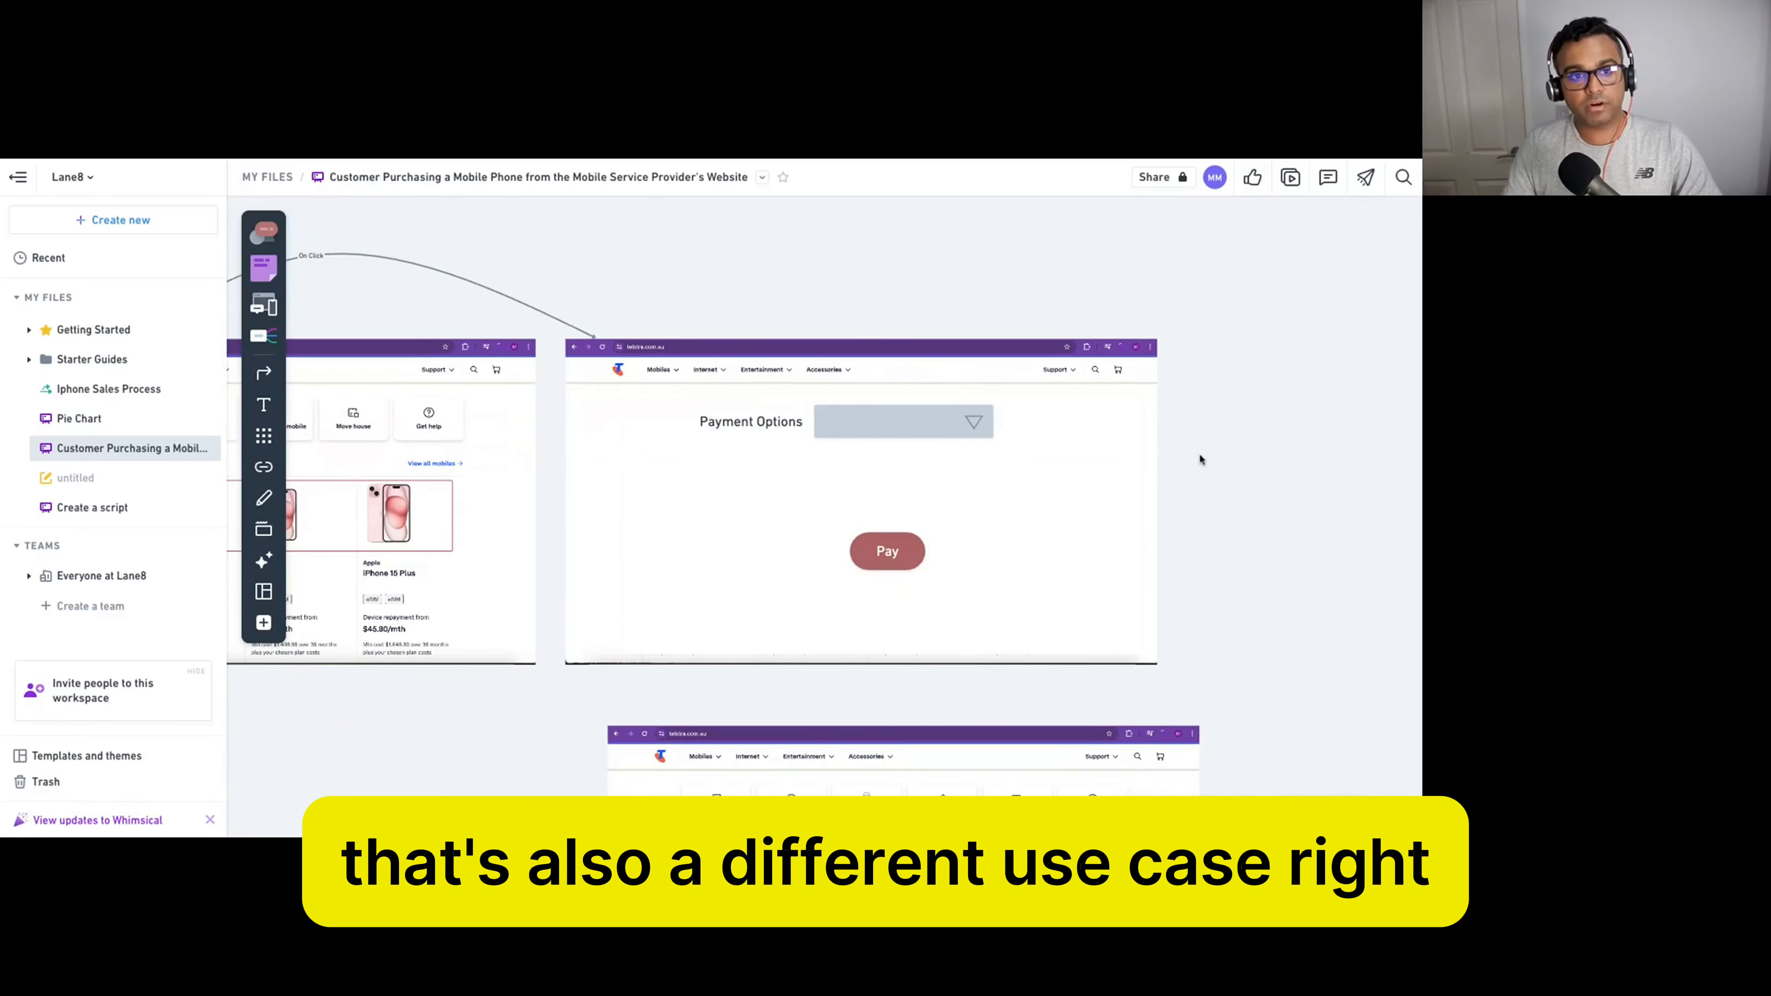
scroll(1200, 459, "down", 2)
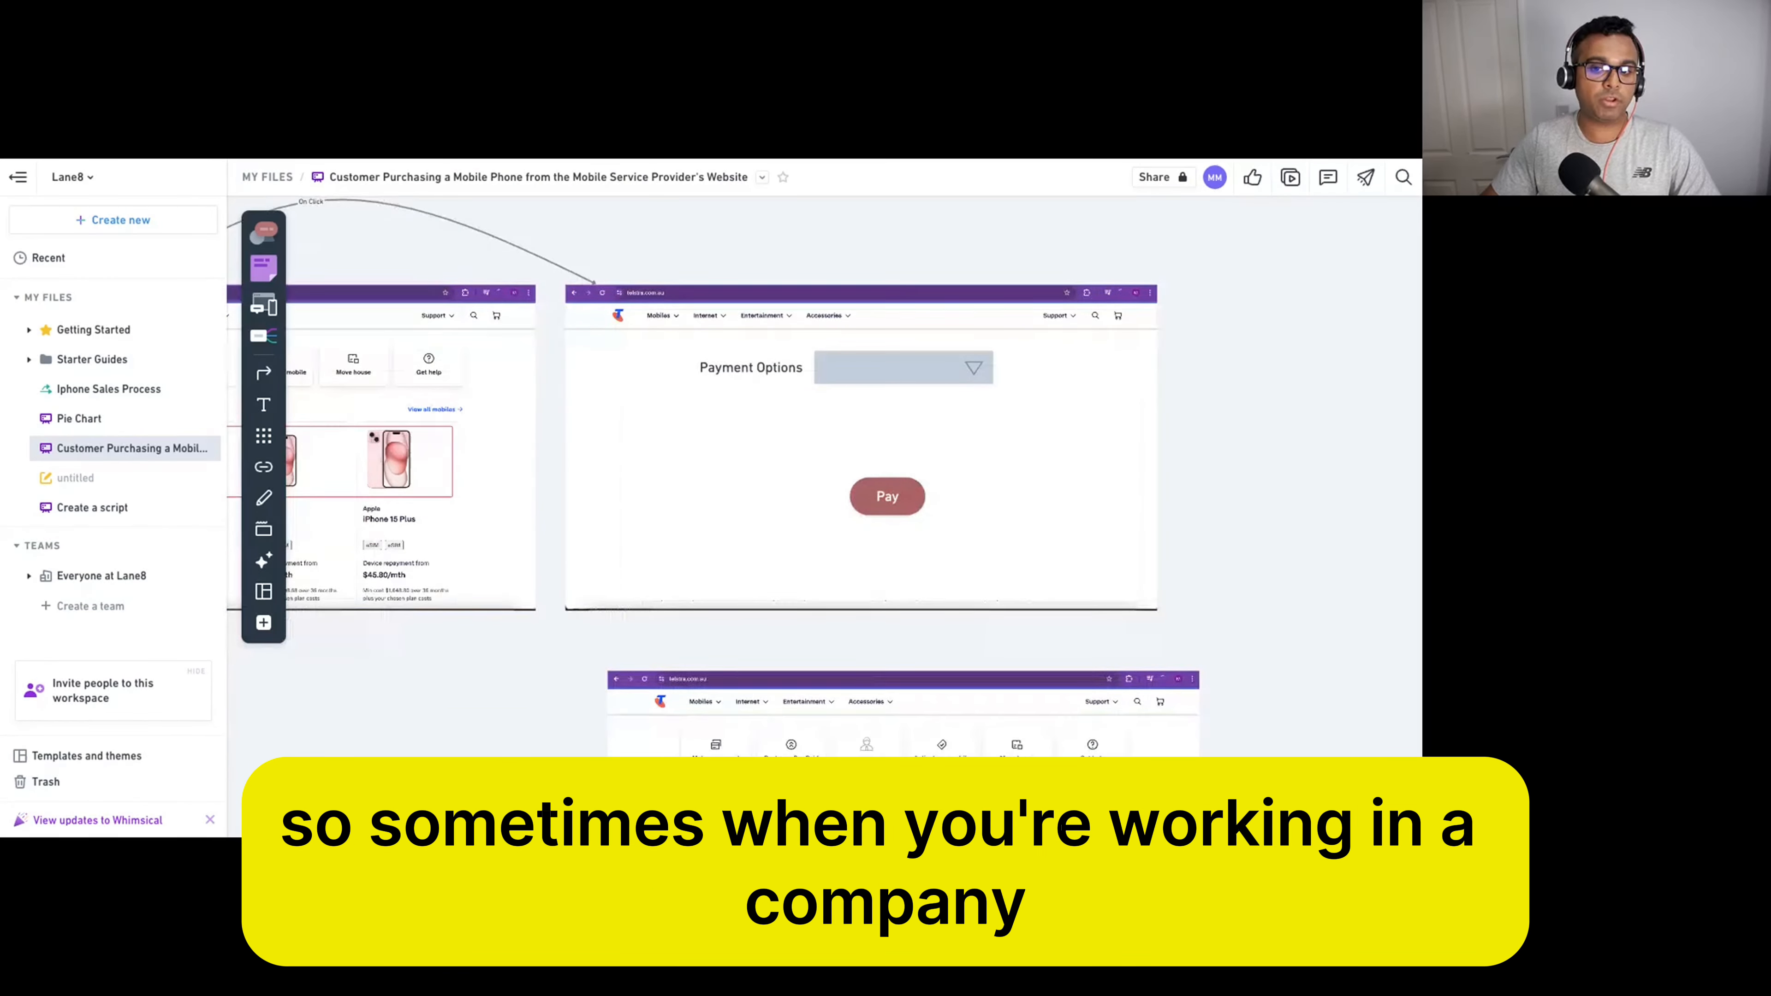
scroll(824, 476, "up", 1)
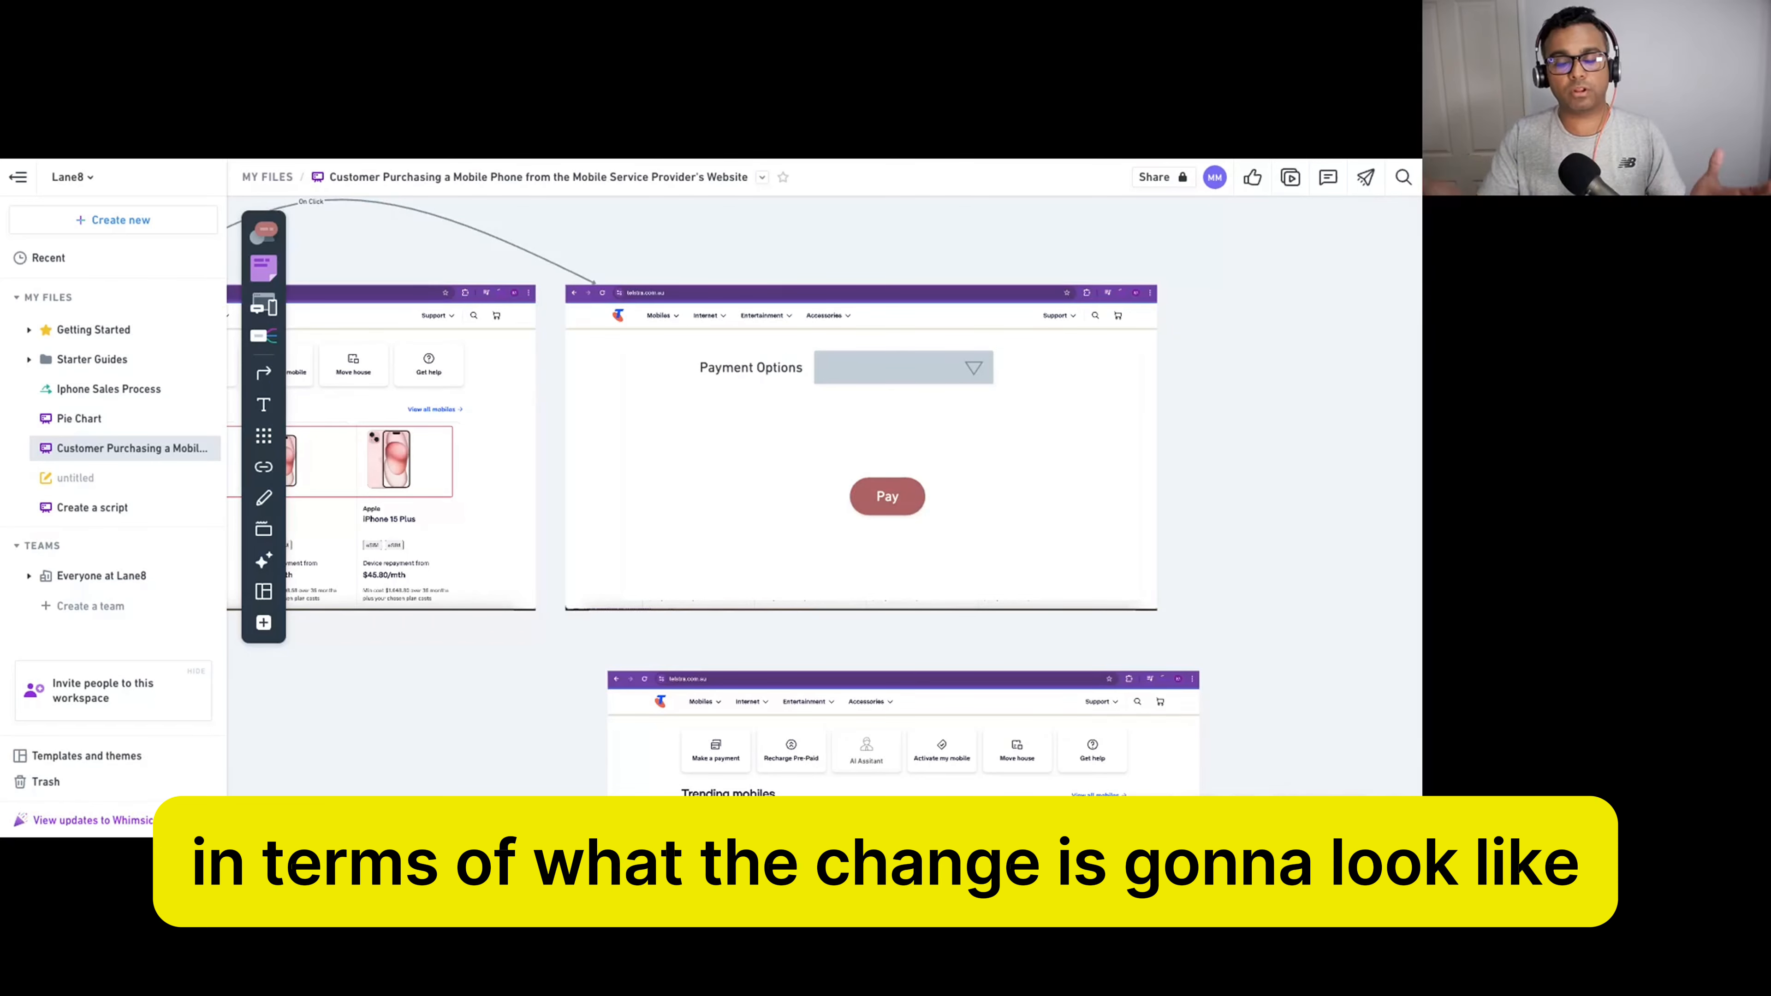
scroll(1176, 446, "down", 2)
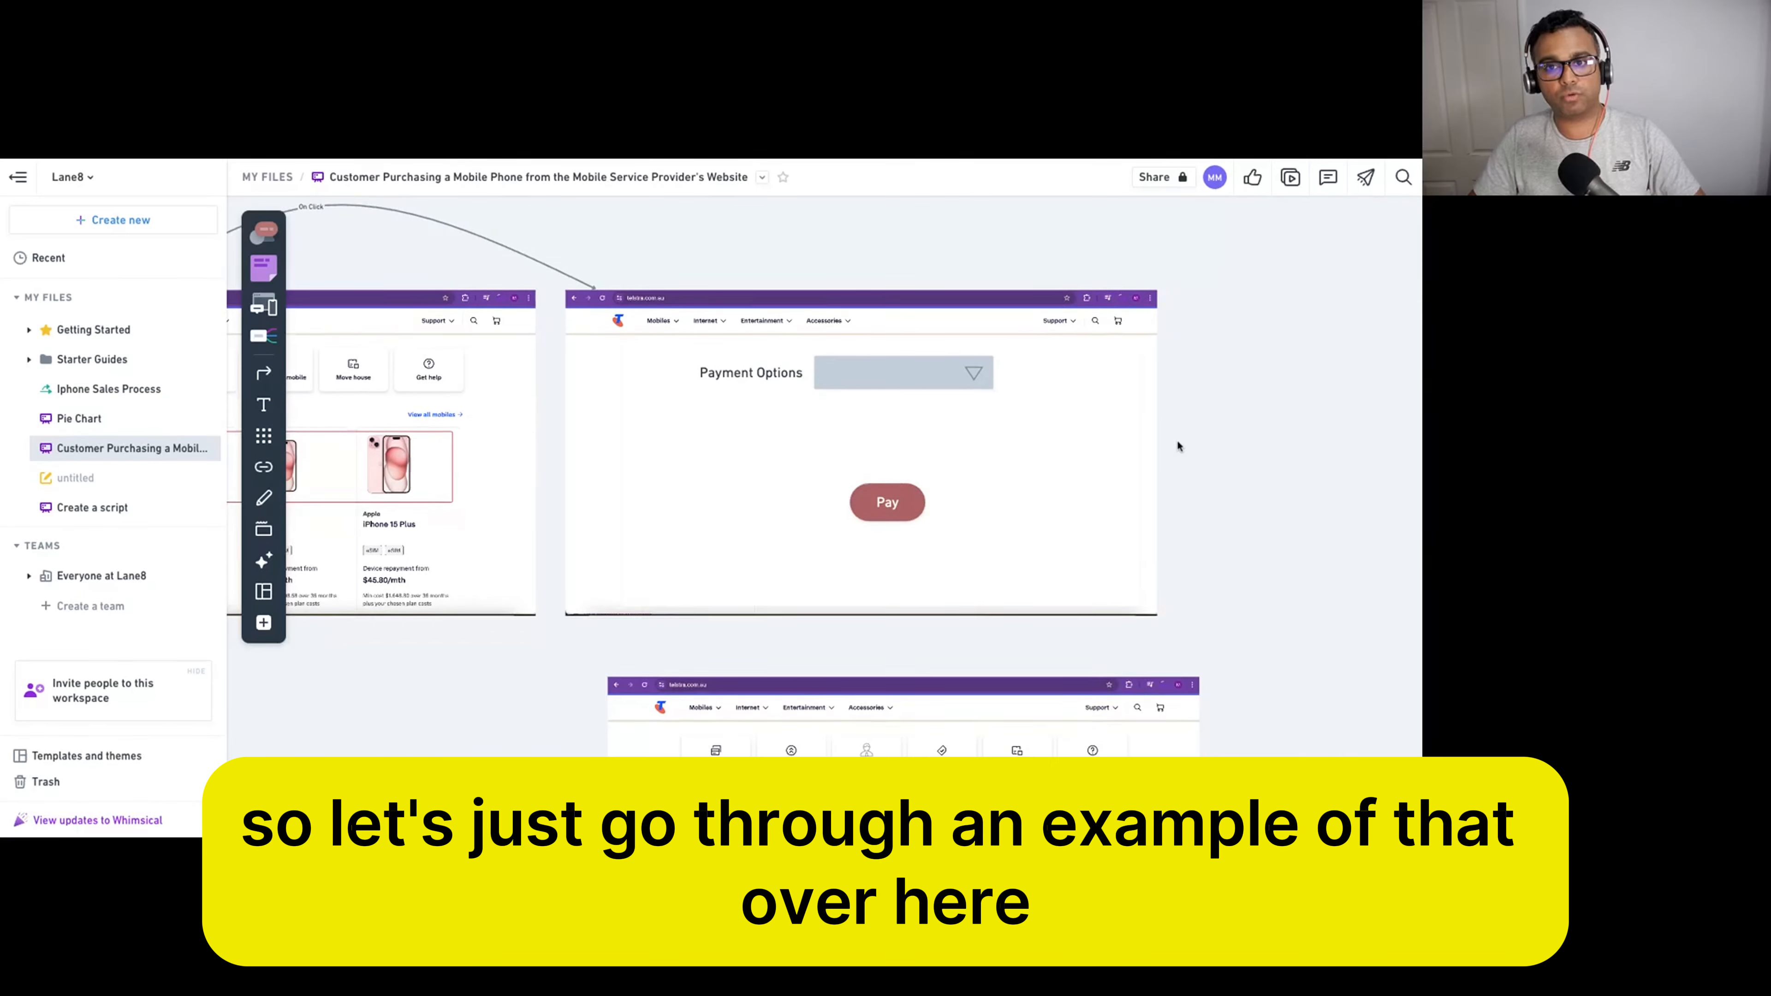
scroll(1178, 446, "down", 5)
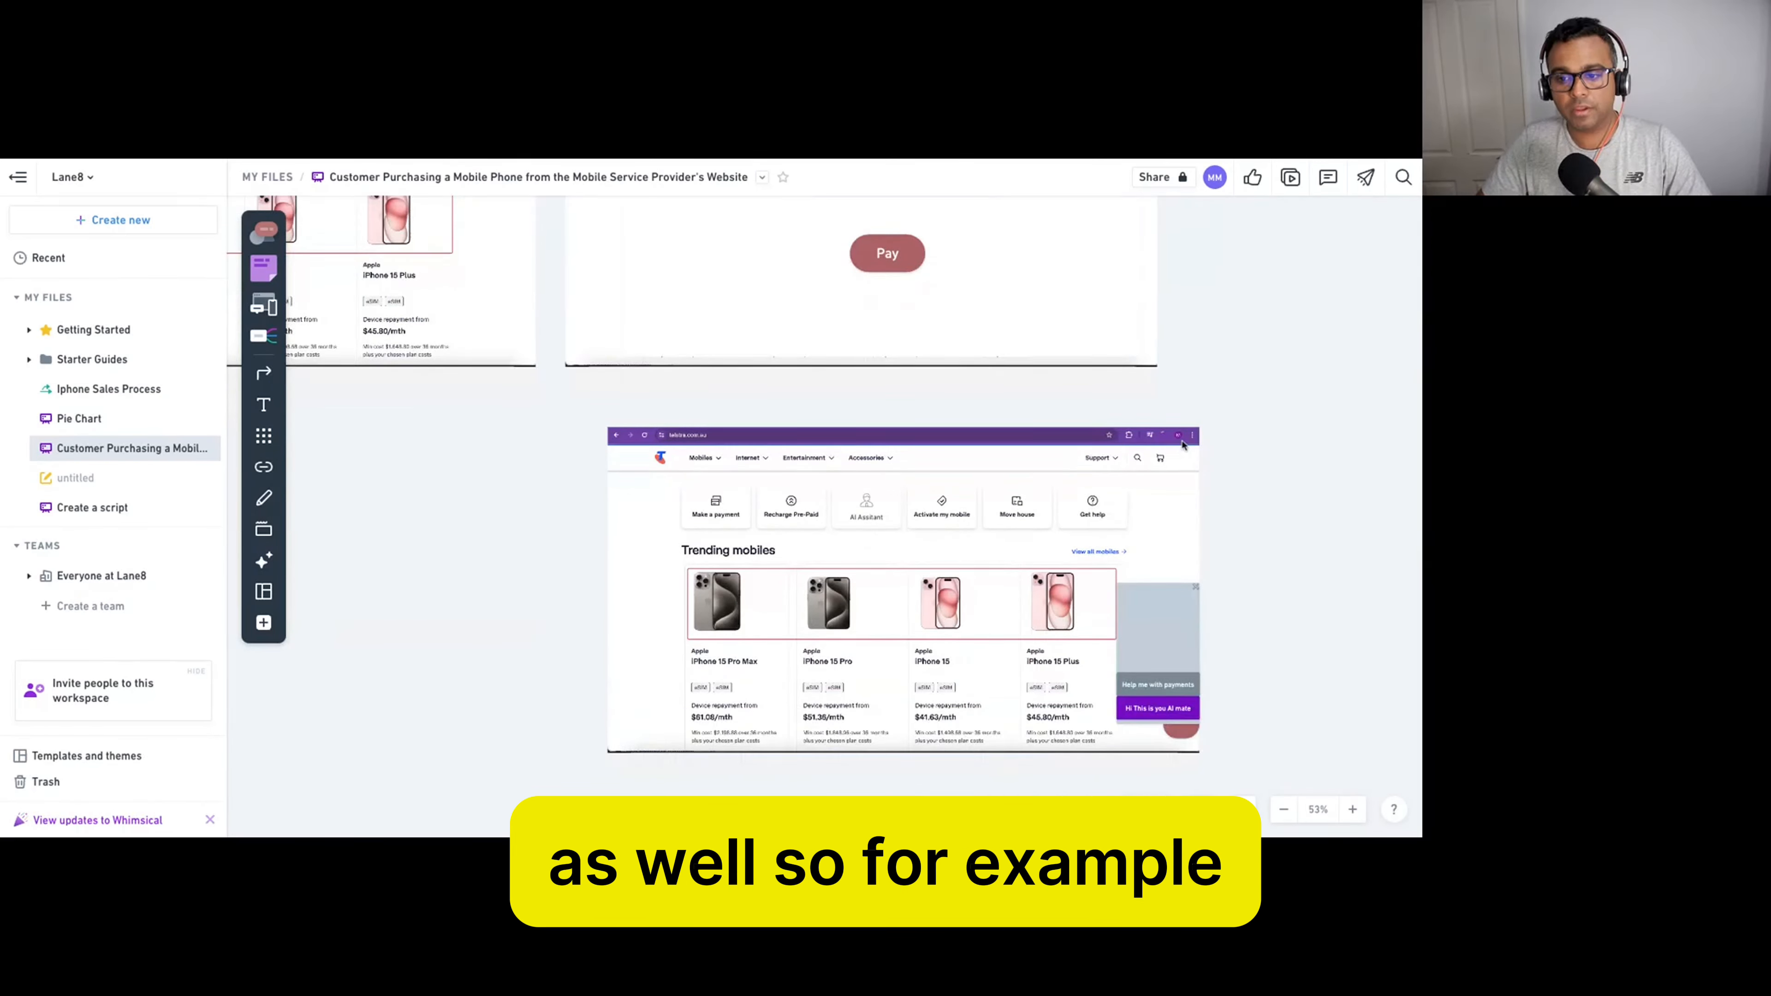
Delete the chat widget and shift the homepage screenshot to the left.
scroll(1220, 453, "down", 2)
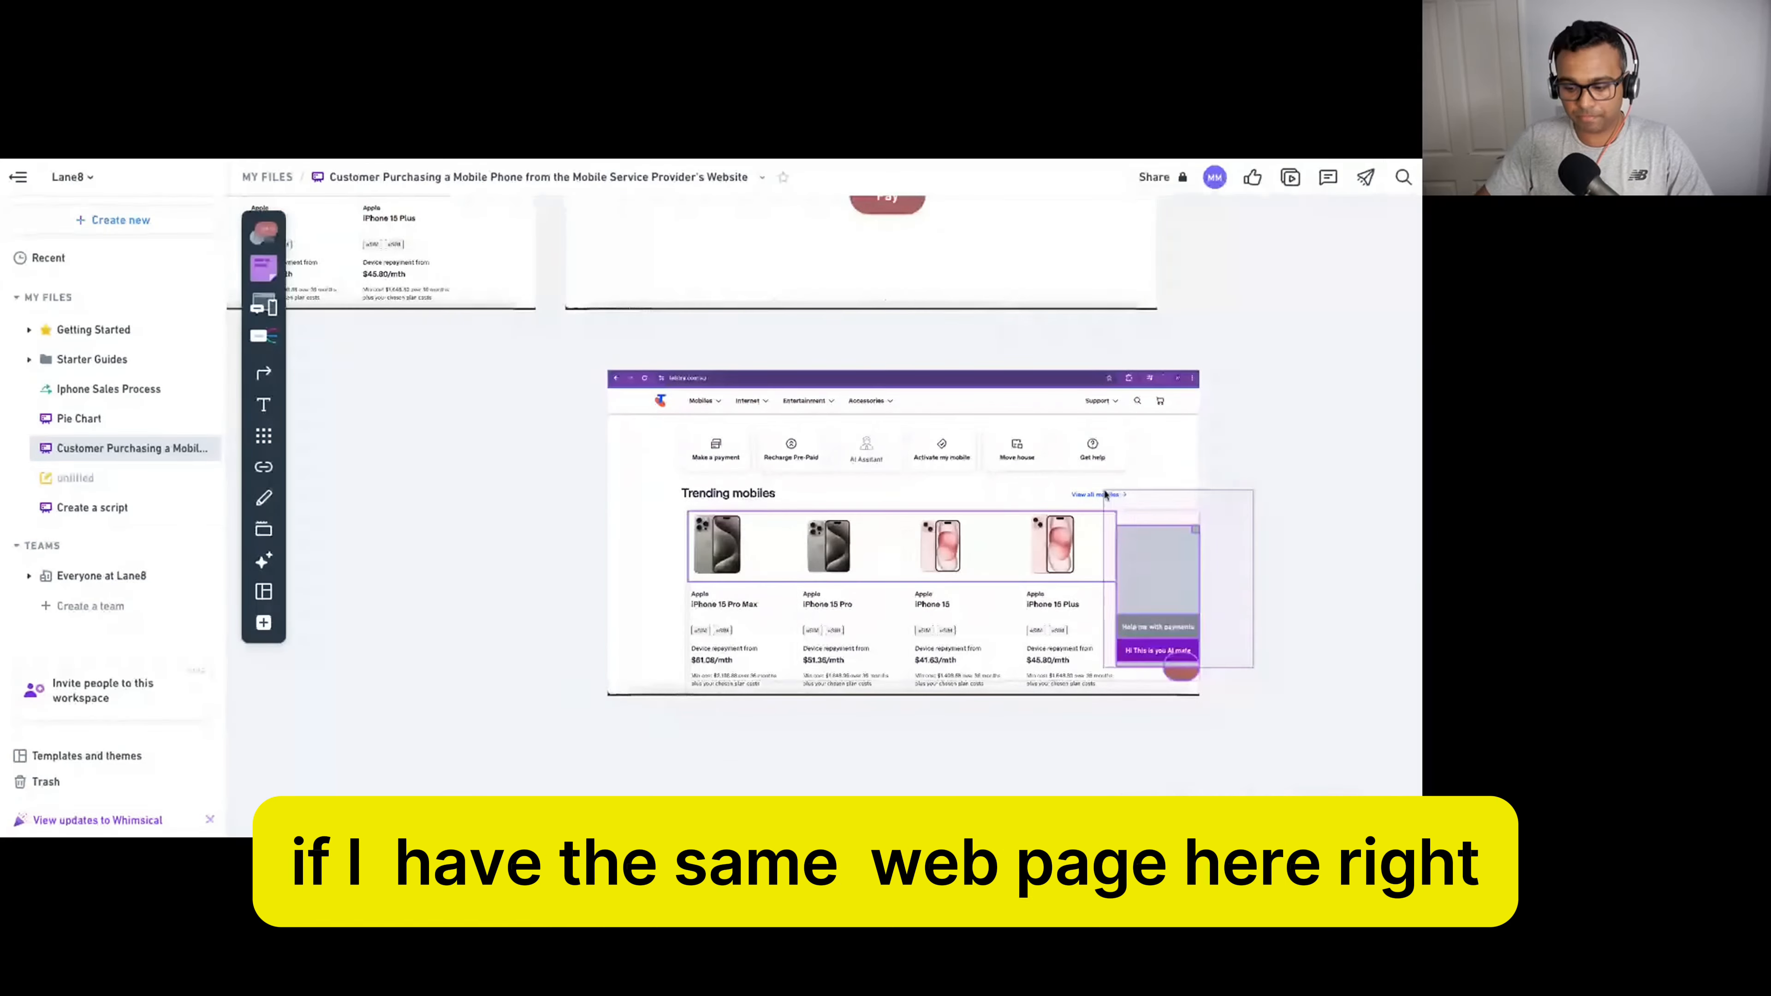
key("Delete")
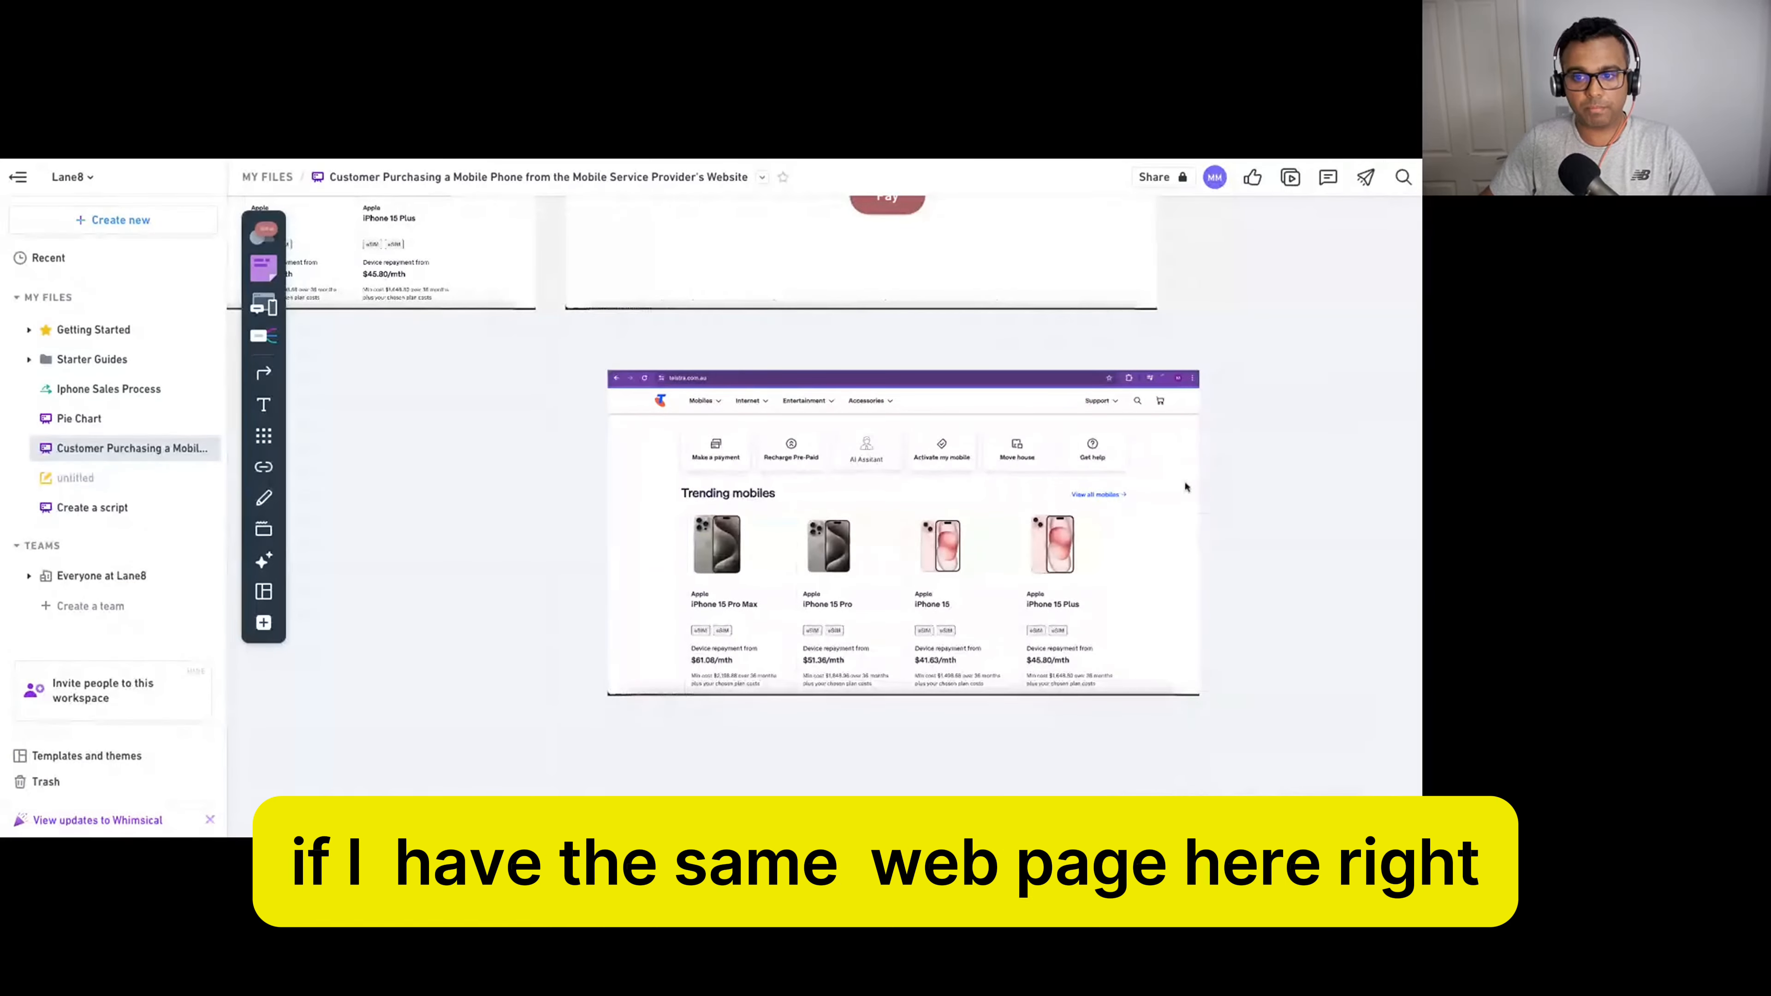
left_click(1173, 501)
left_click_drag(1145, 523, 1077, 550)
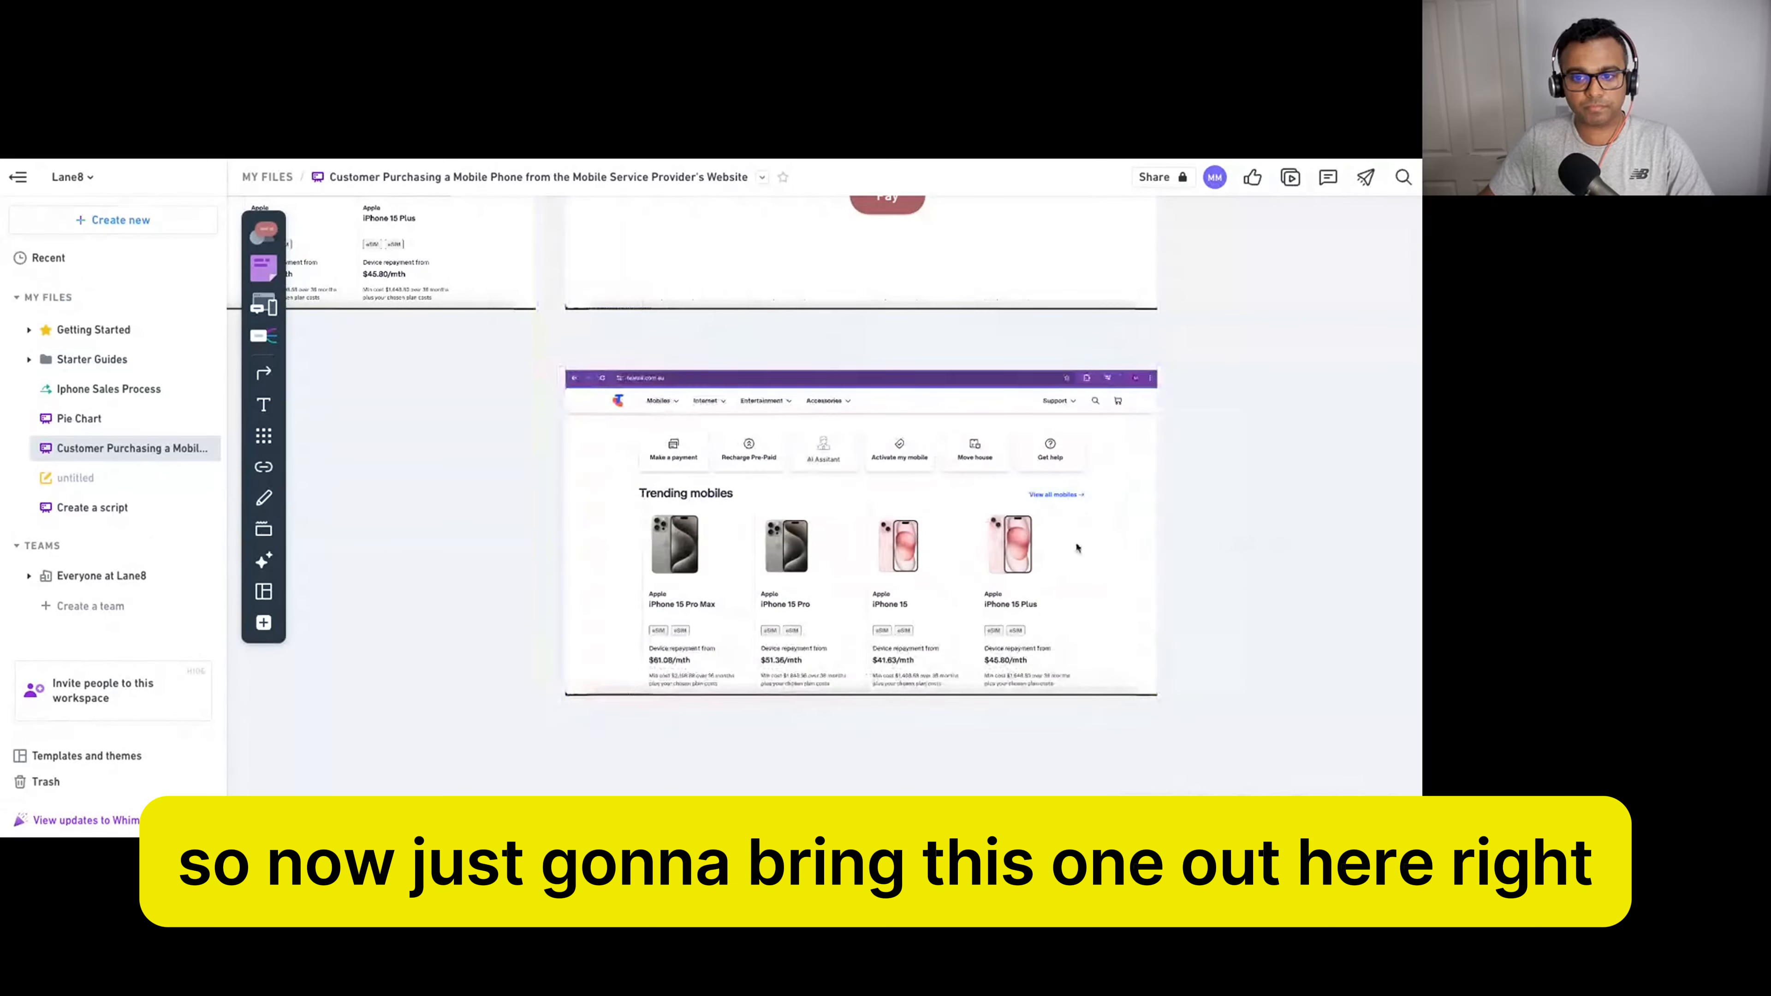
Drag the AI Assistant card out to the right, revealing Fix an issue.
left_click(848, 454)
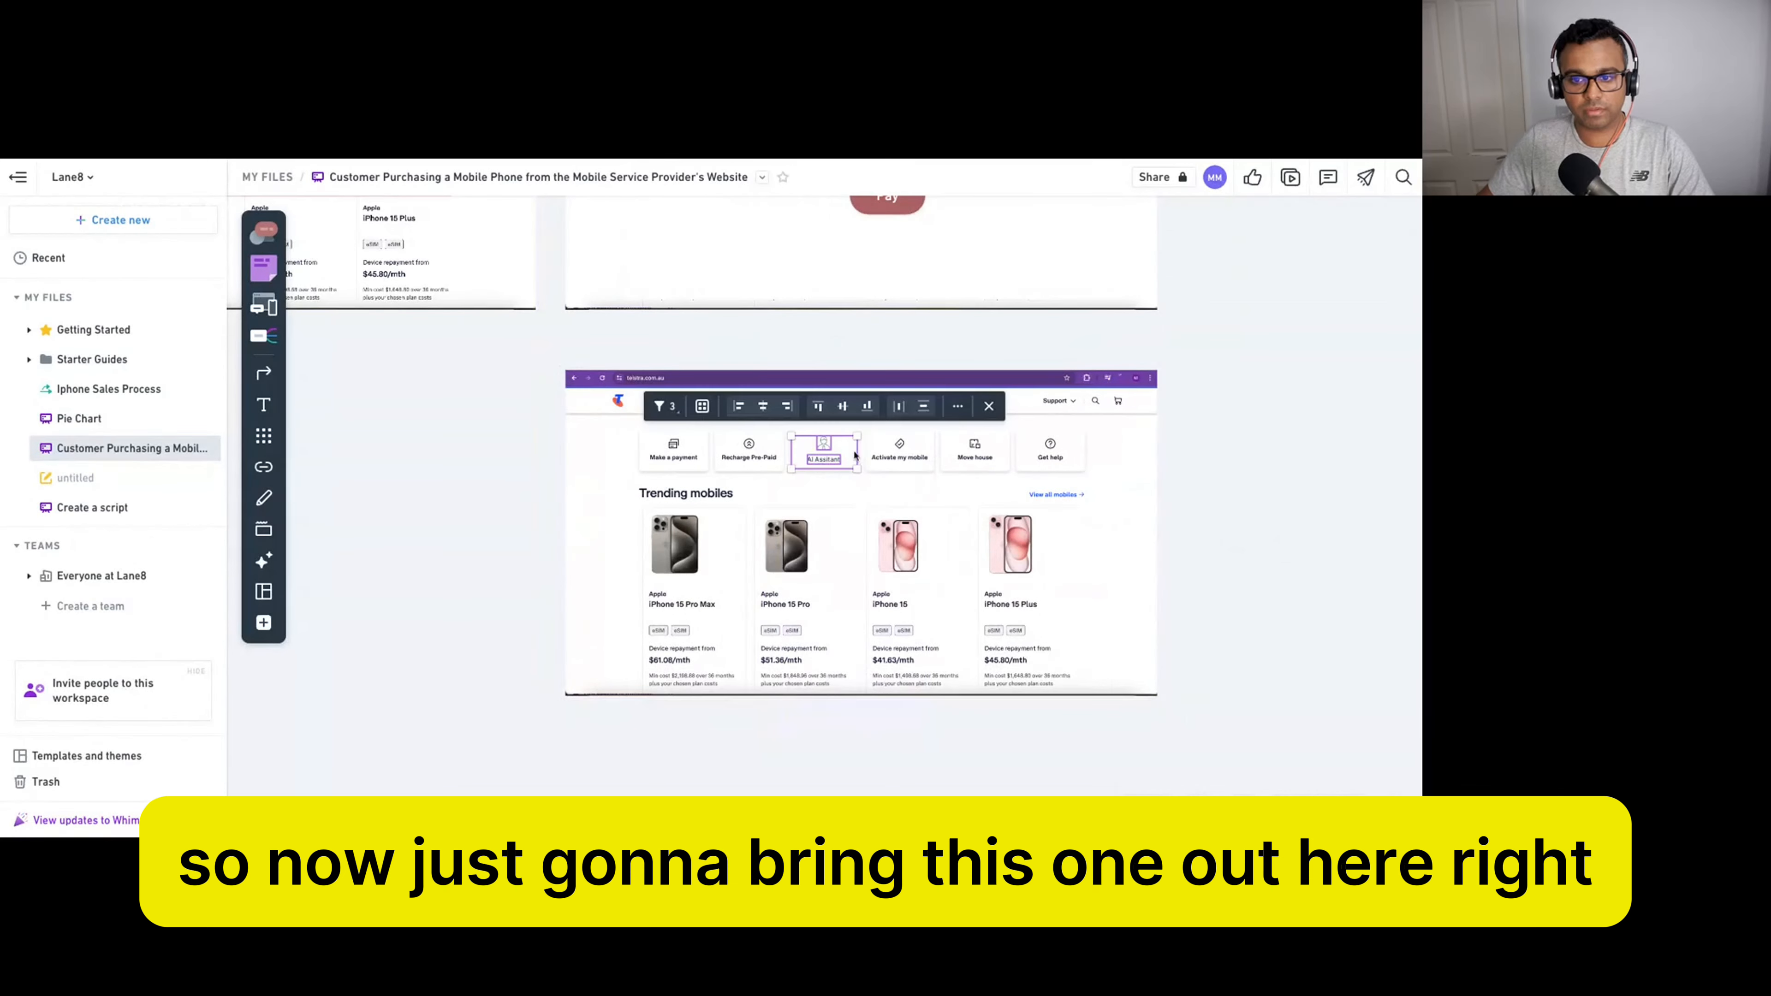
left_click_drag(848, 453, 1319, 455)
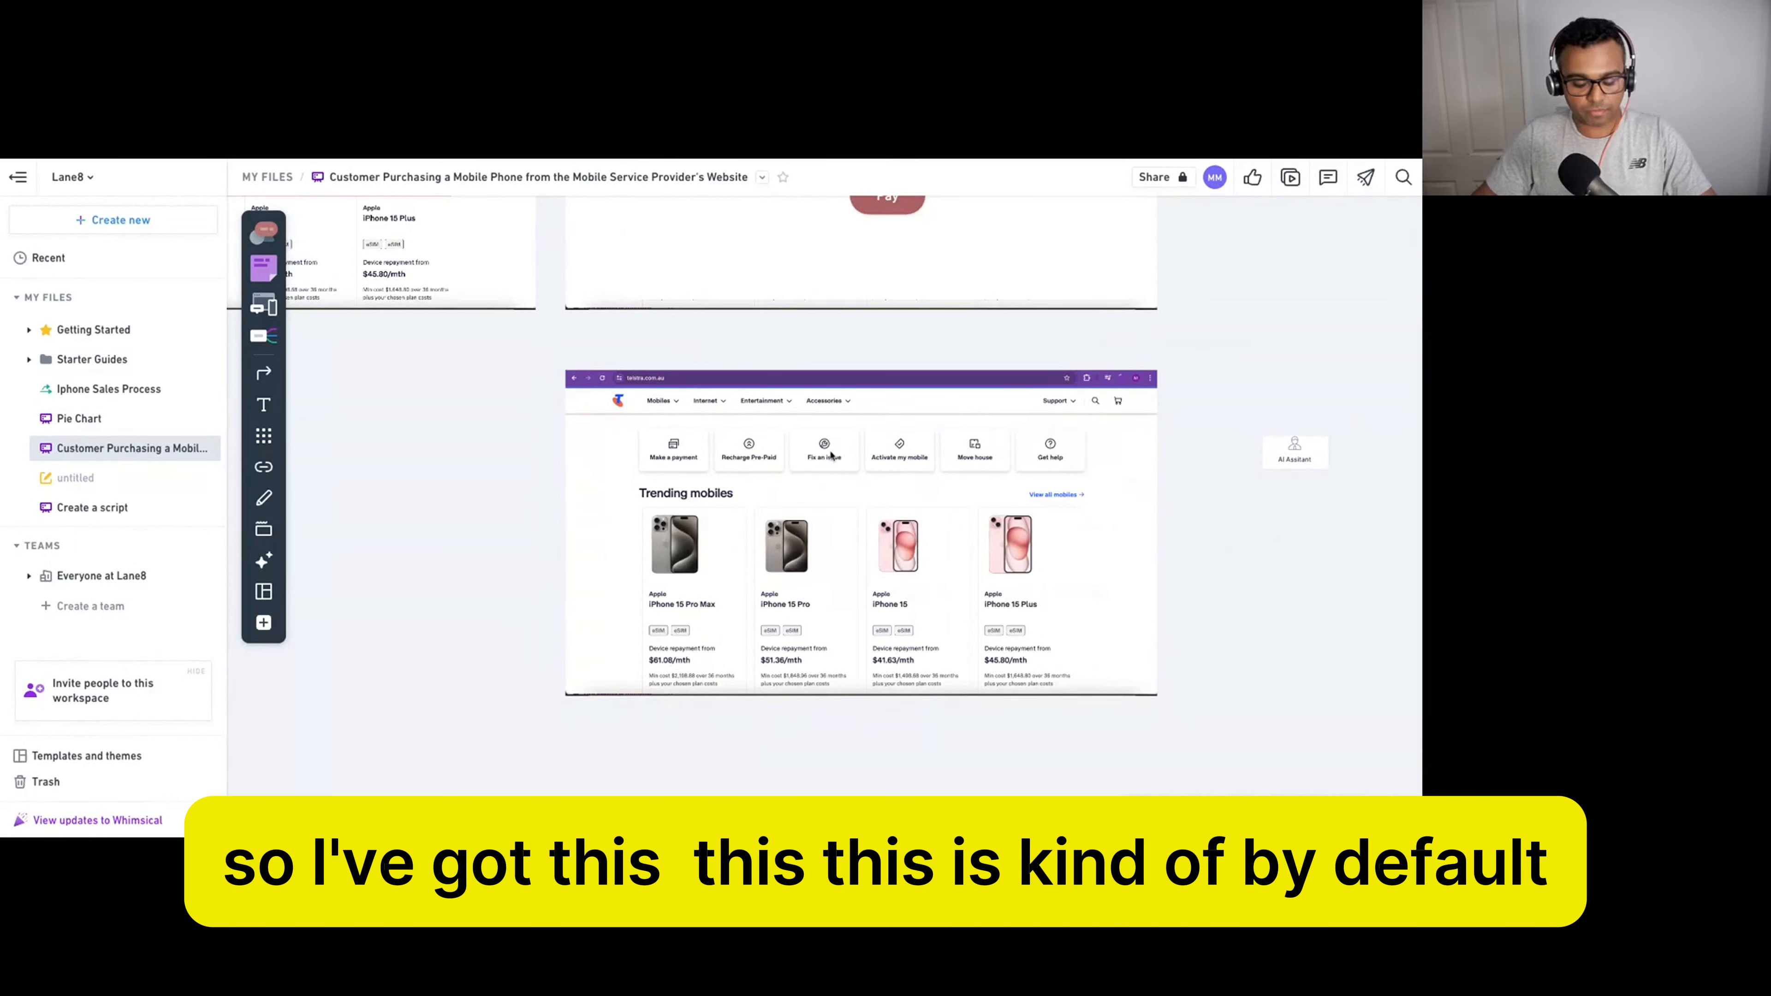
scroll(849, 472, "down", 3)
scroll(851, 472, "up", 6)
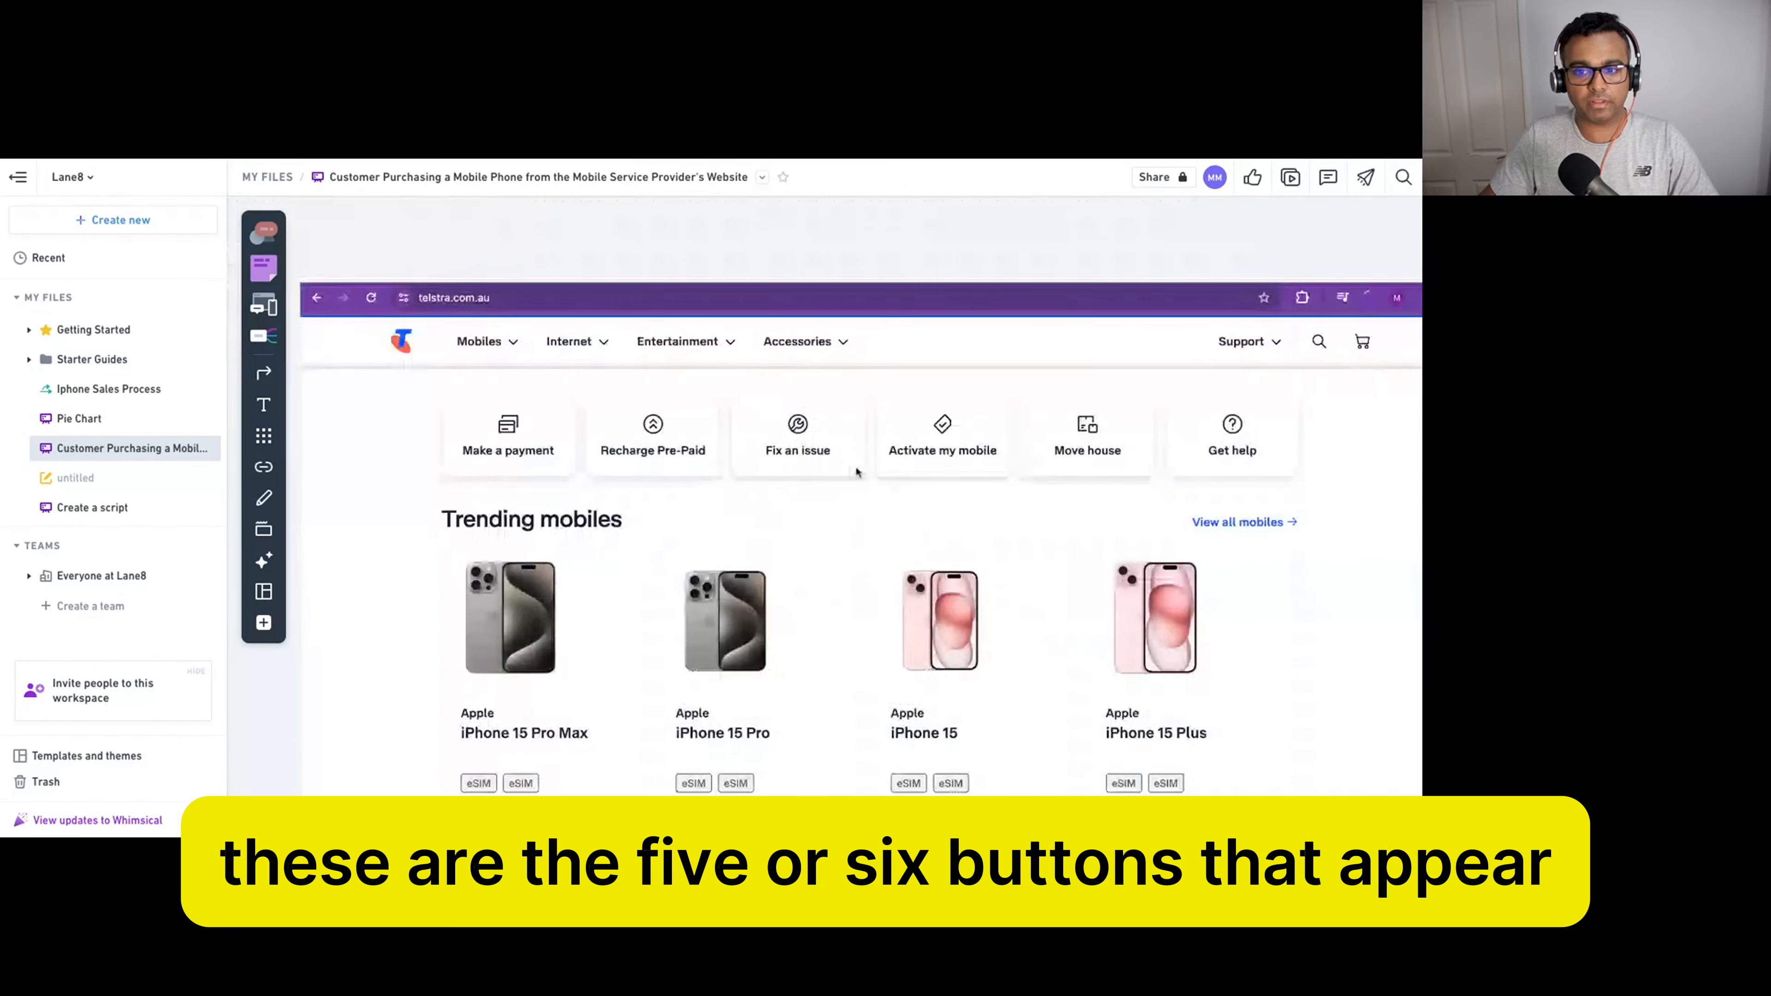
scroll(855, 470, "down", 2)
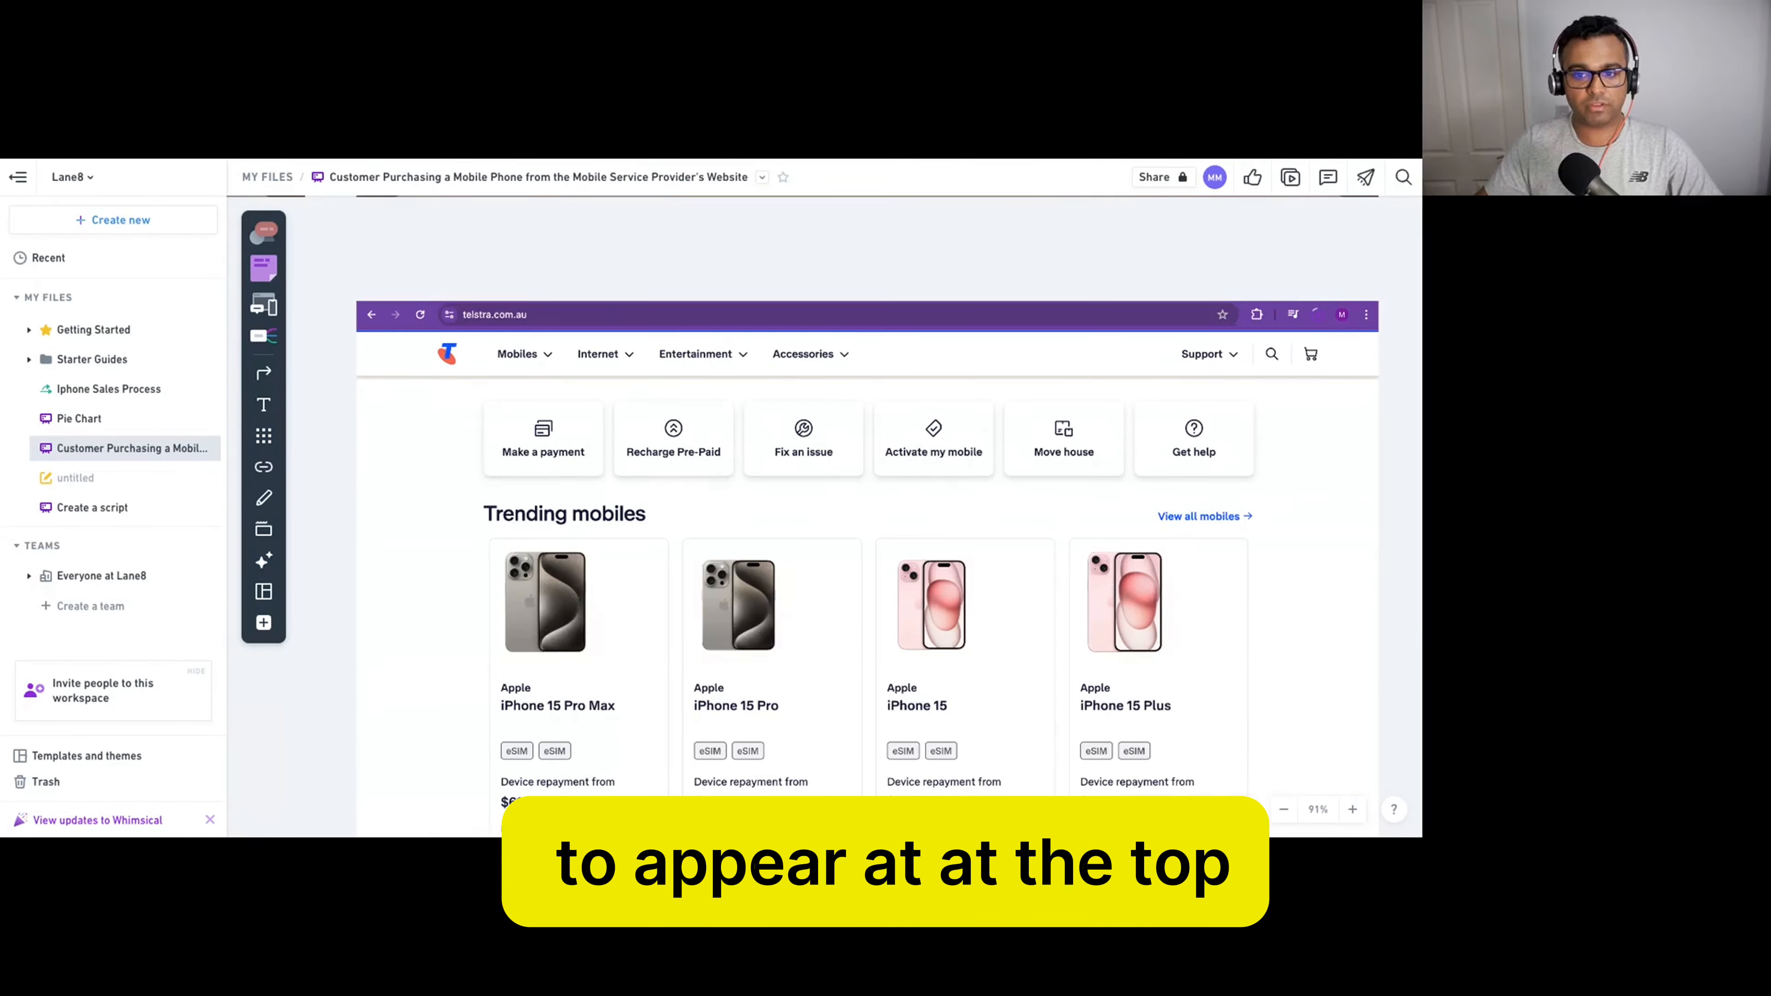
Place the AI Assistant card over the Fix an issue quick-link tile.
scroll(437, 251, "up", 2)
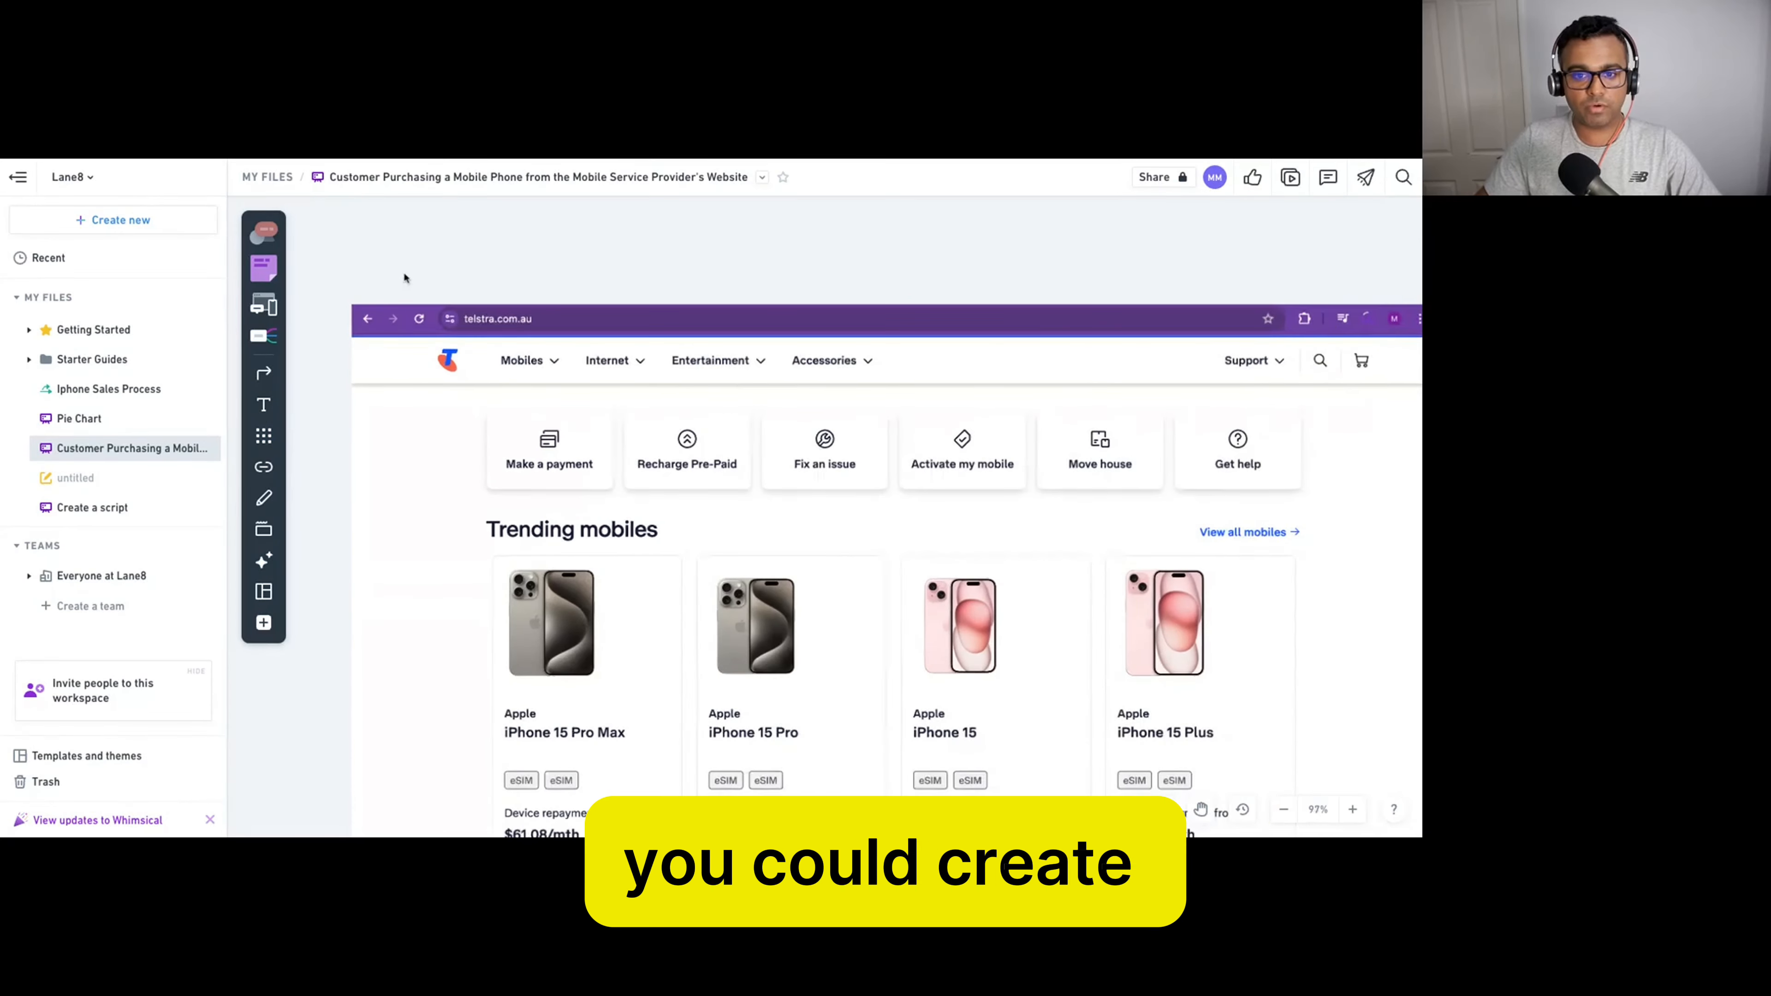
scroll(402, 271, "down", 5)
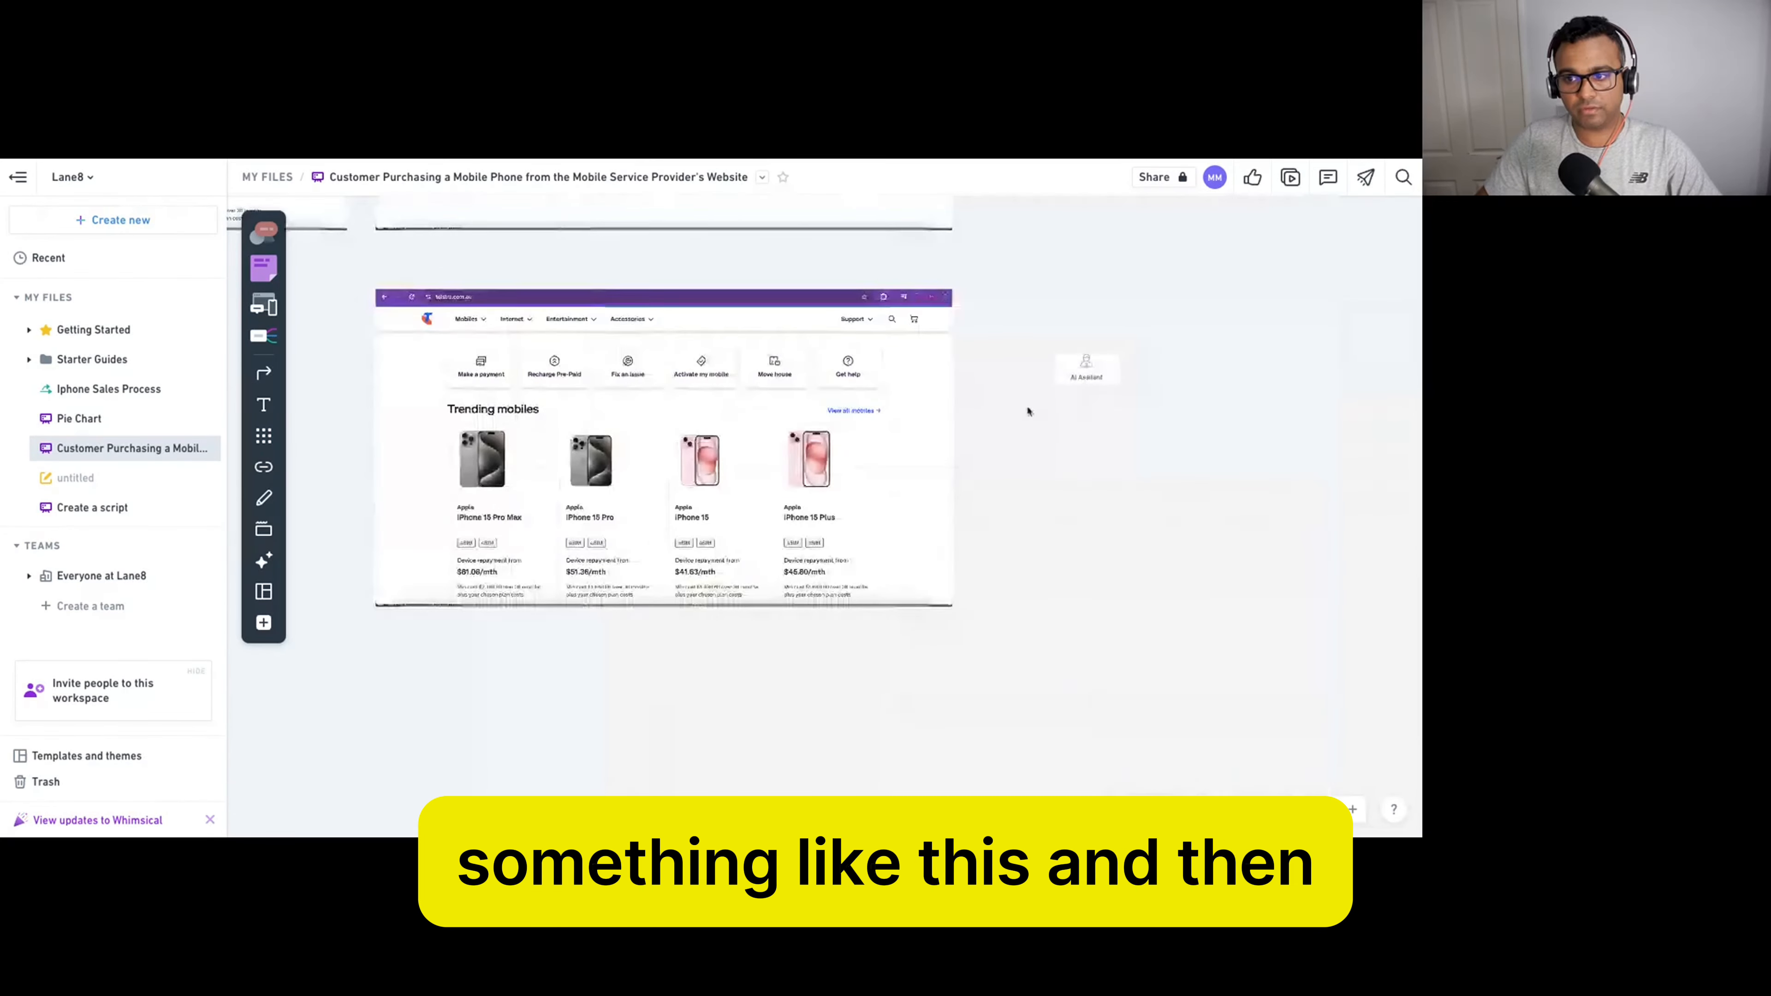
left_click(1108, 375)
left_click_drag(1108, 377, 650, 373)
scroll(1072, 412, "up", 2)
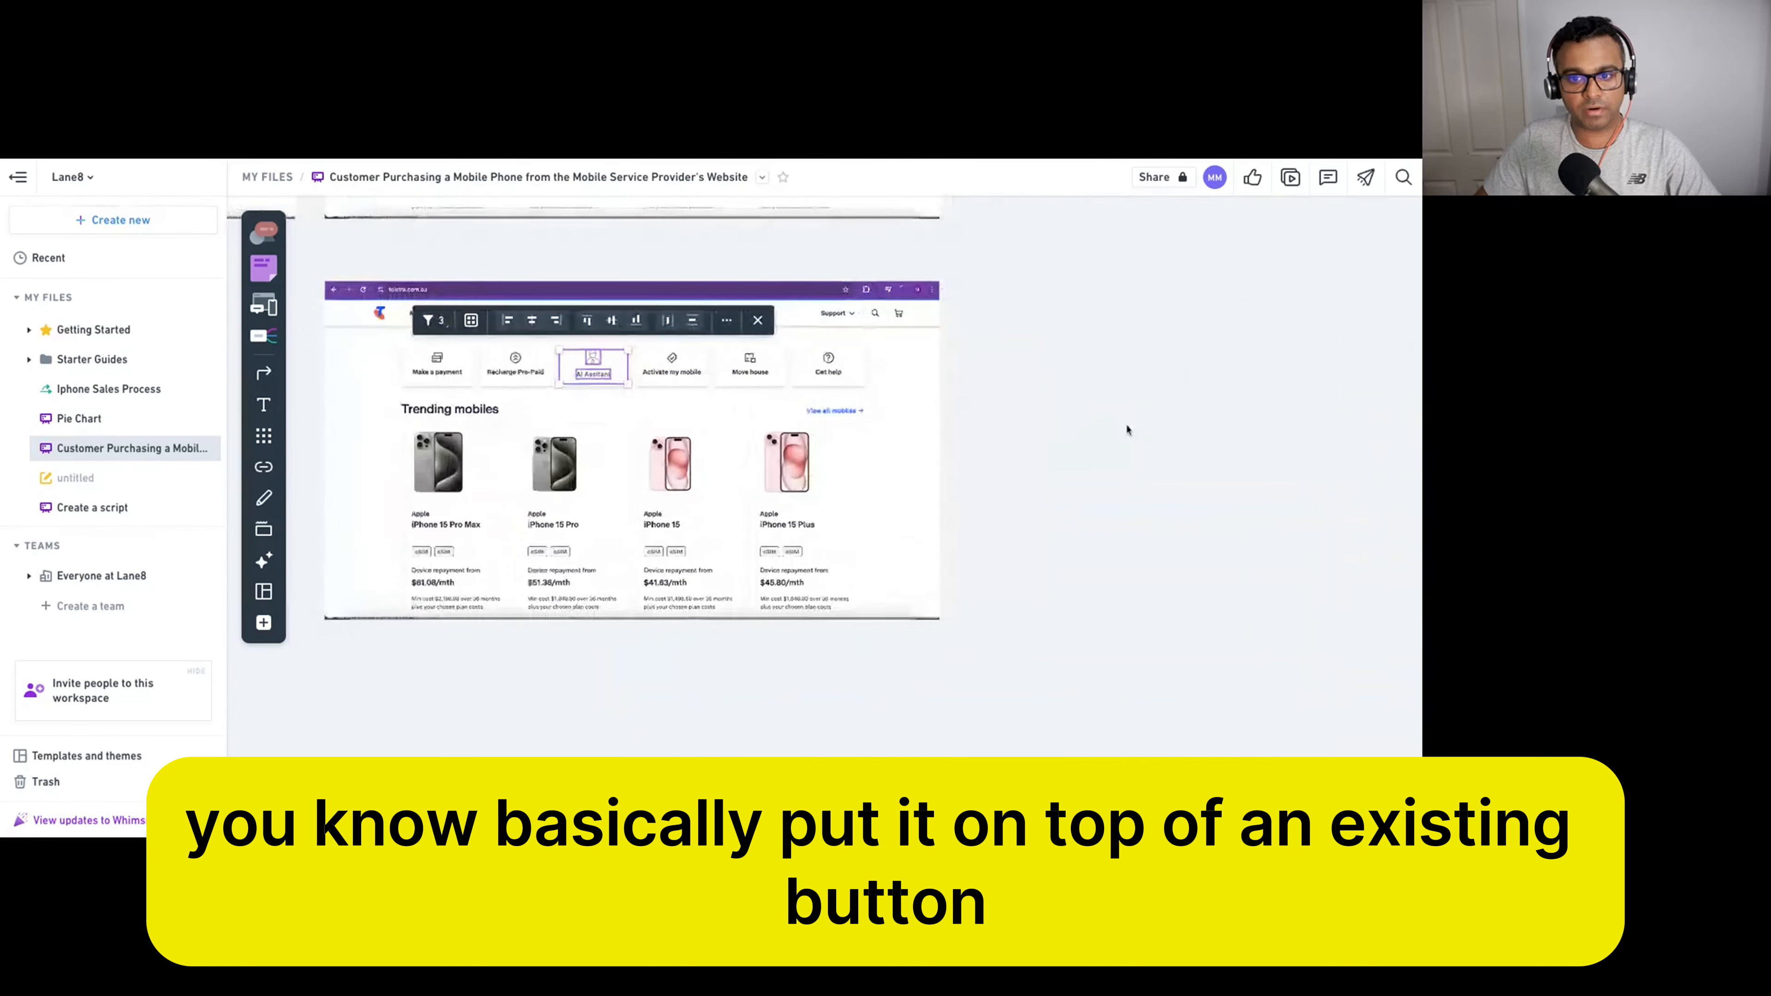
scroll(962, 404, "down", 5)
scroll(903, 394, "up", 4)
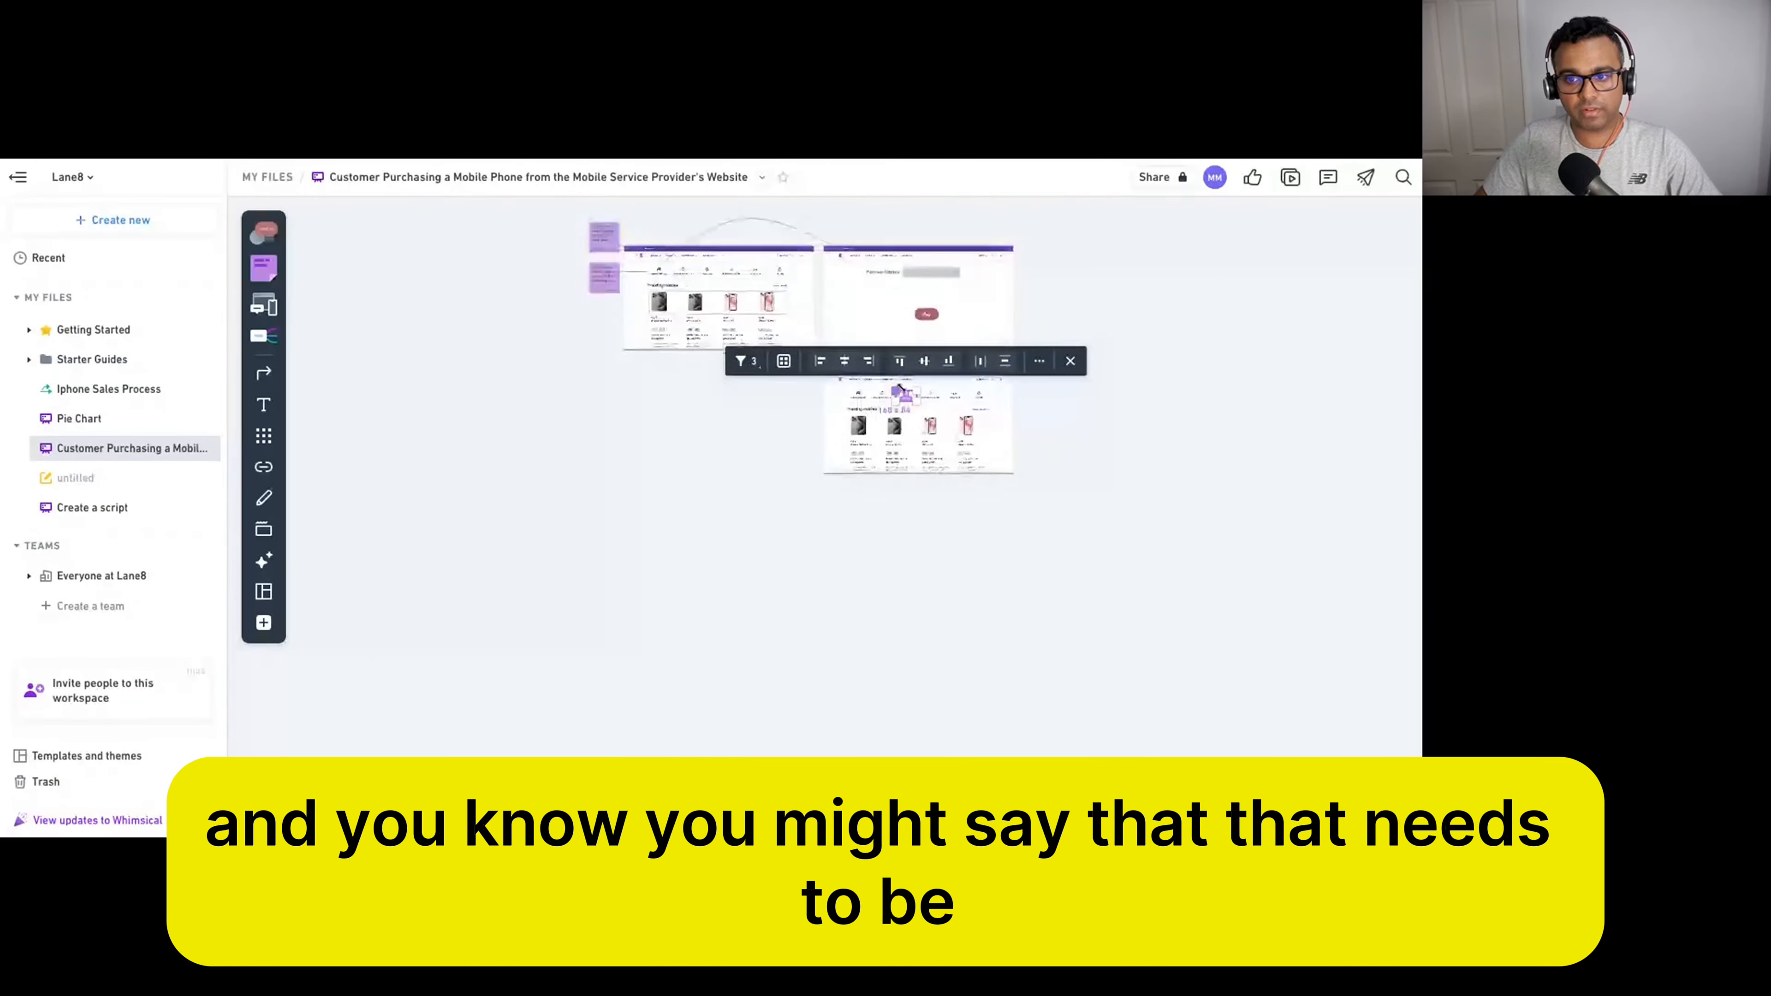
scroll(917, 403, "up", 2)
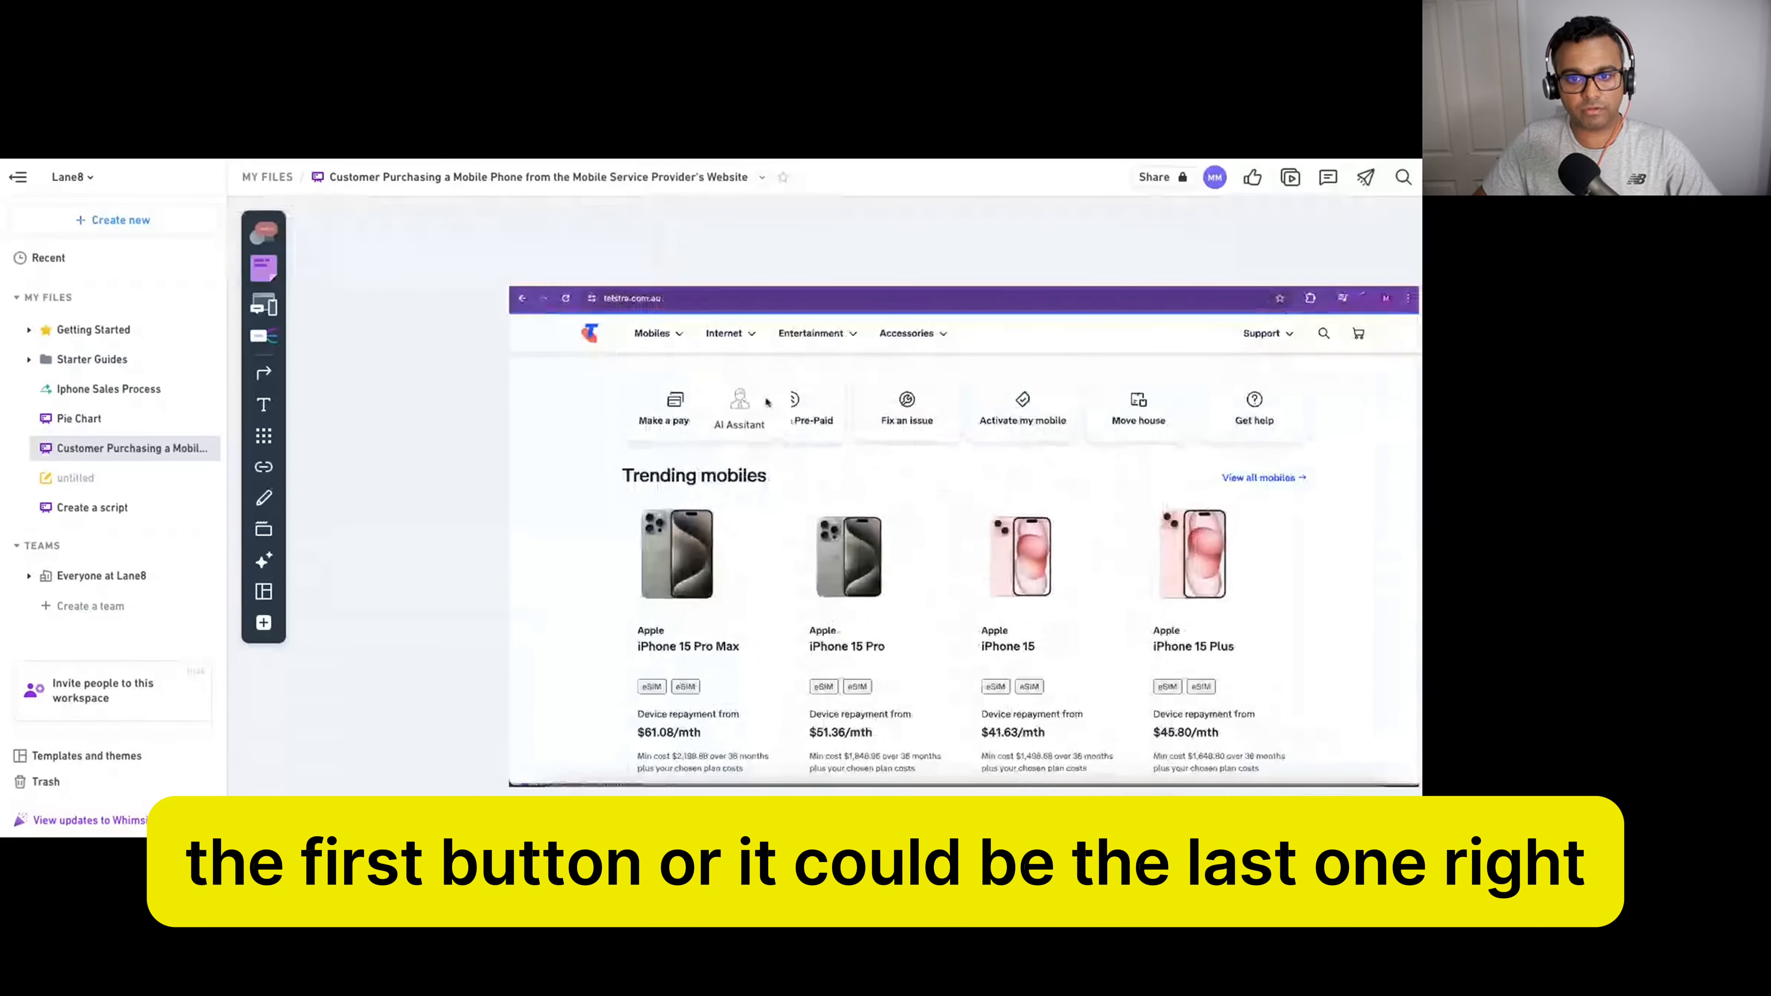
Move the AI Assistant card over Get help, making it the tile after Move house.
left_click_drag(710, 406, 1268, 417)
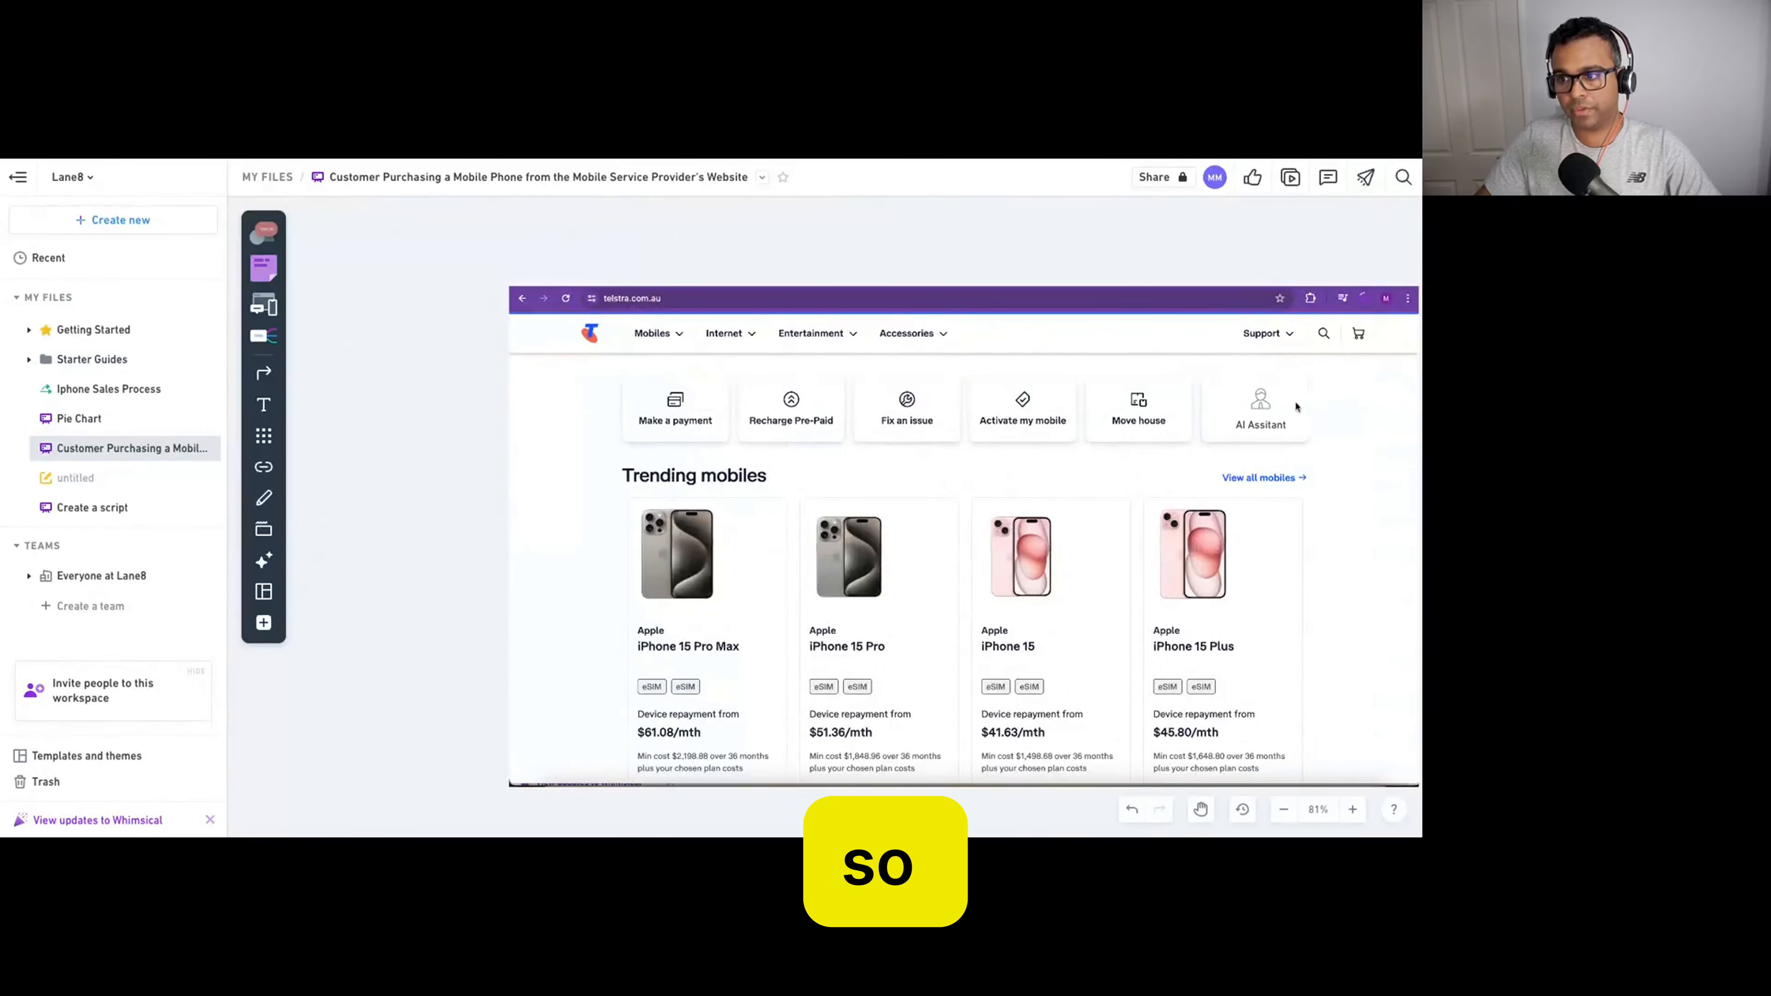
left_click(449, 404)
left_click_drag(1181, 249, 1317, 441)
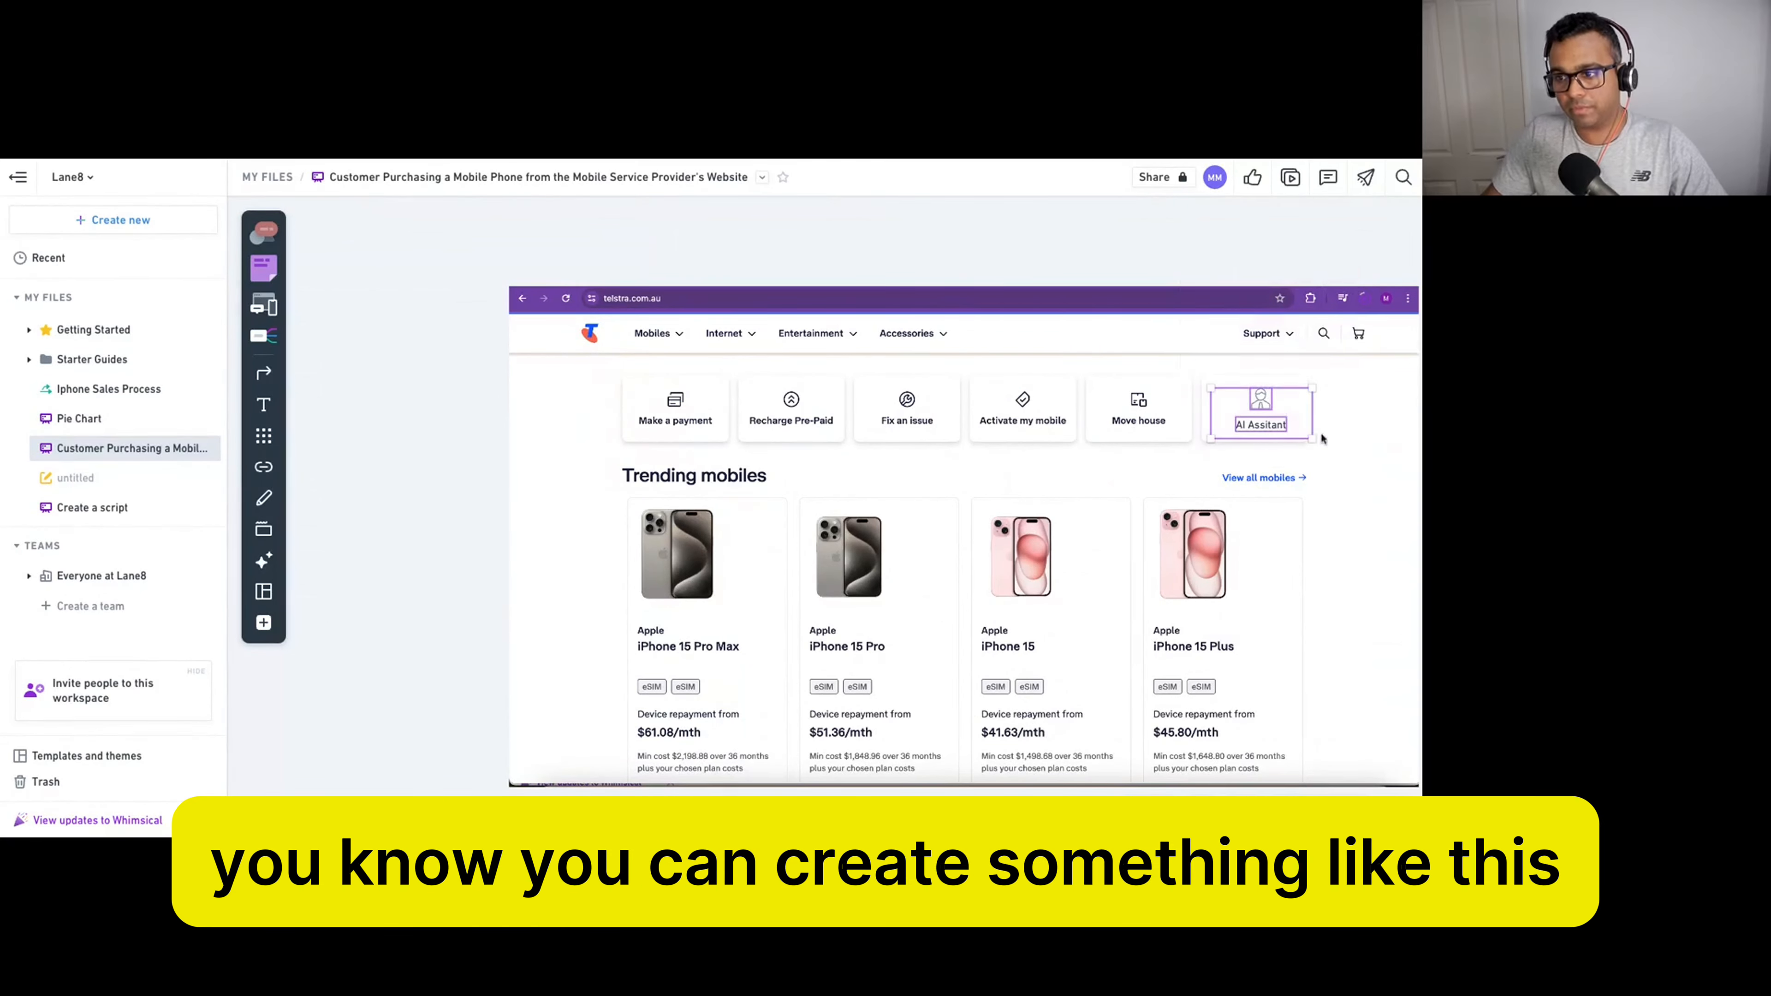
left_click(1156, 235)
scroll(732, 396, "down", 2)
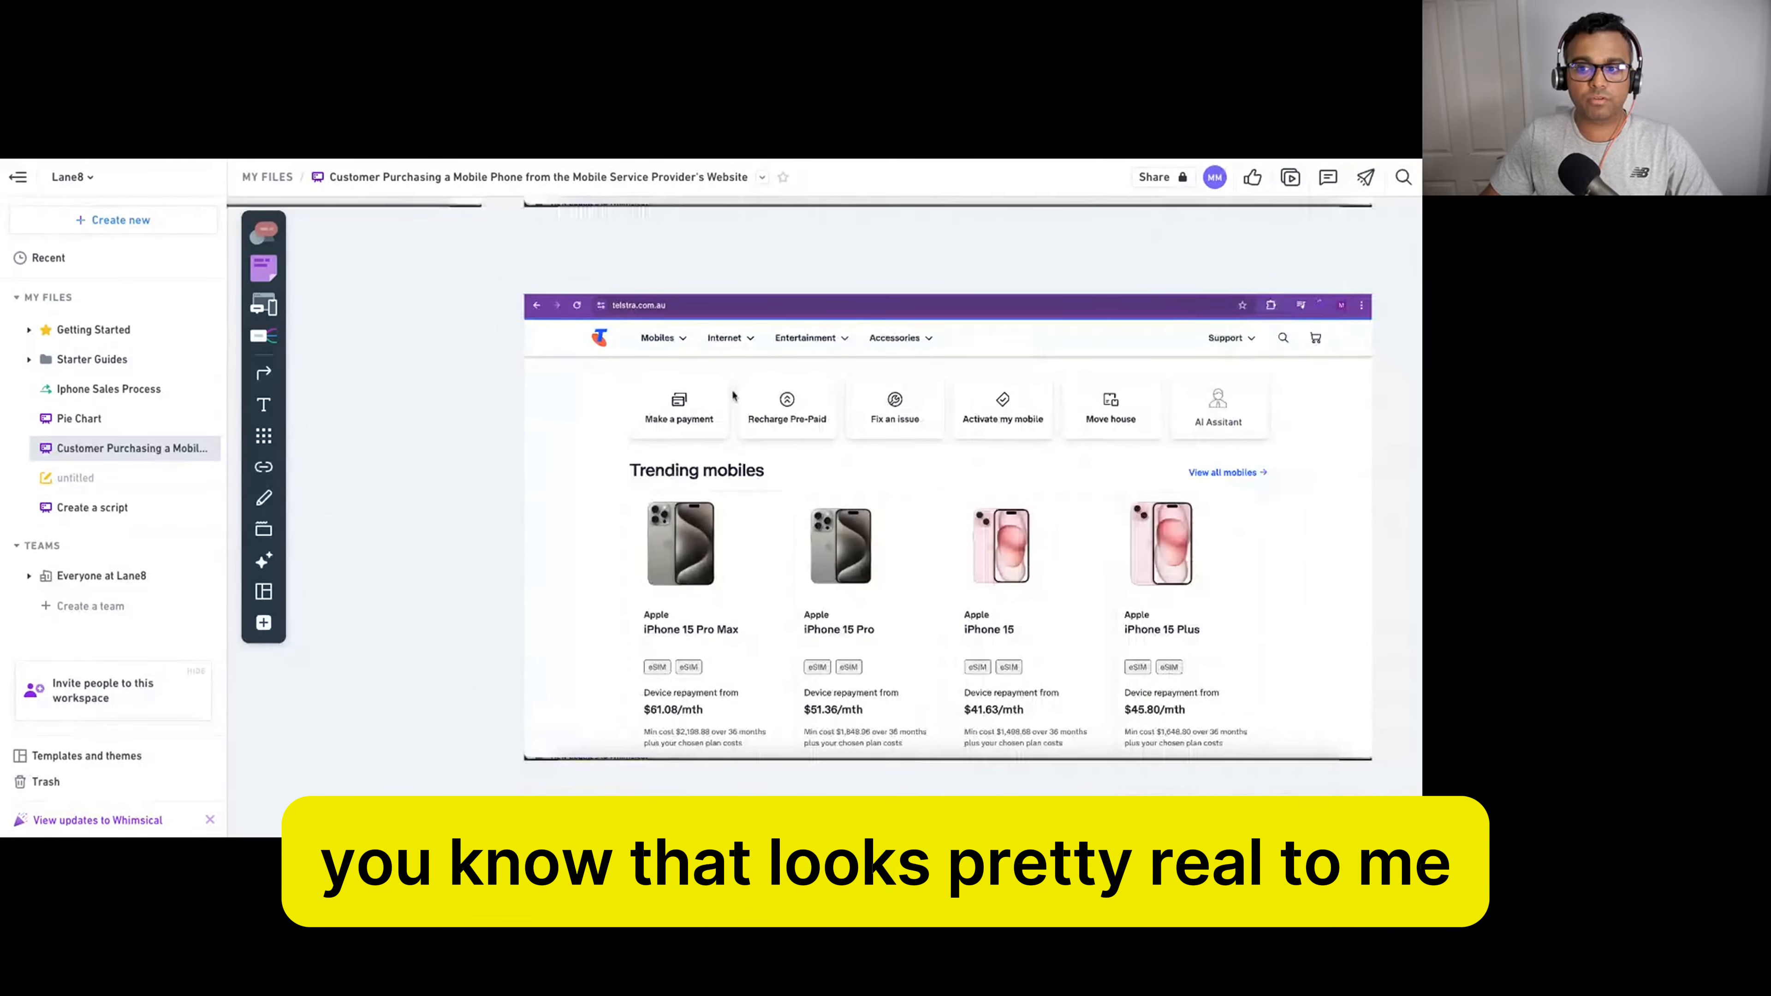
scroll(1171, 468, "down", 1)
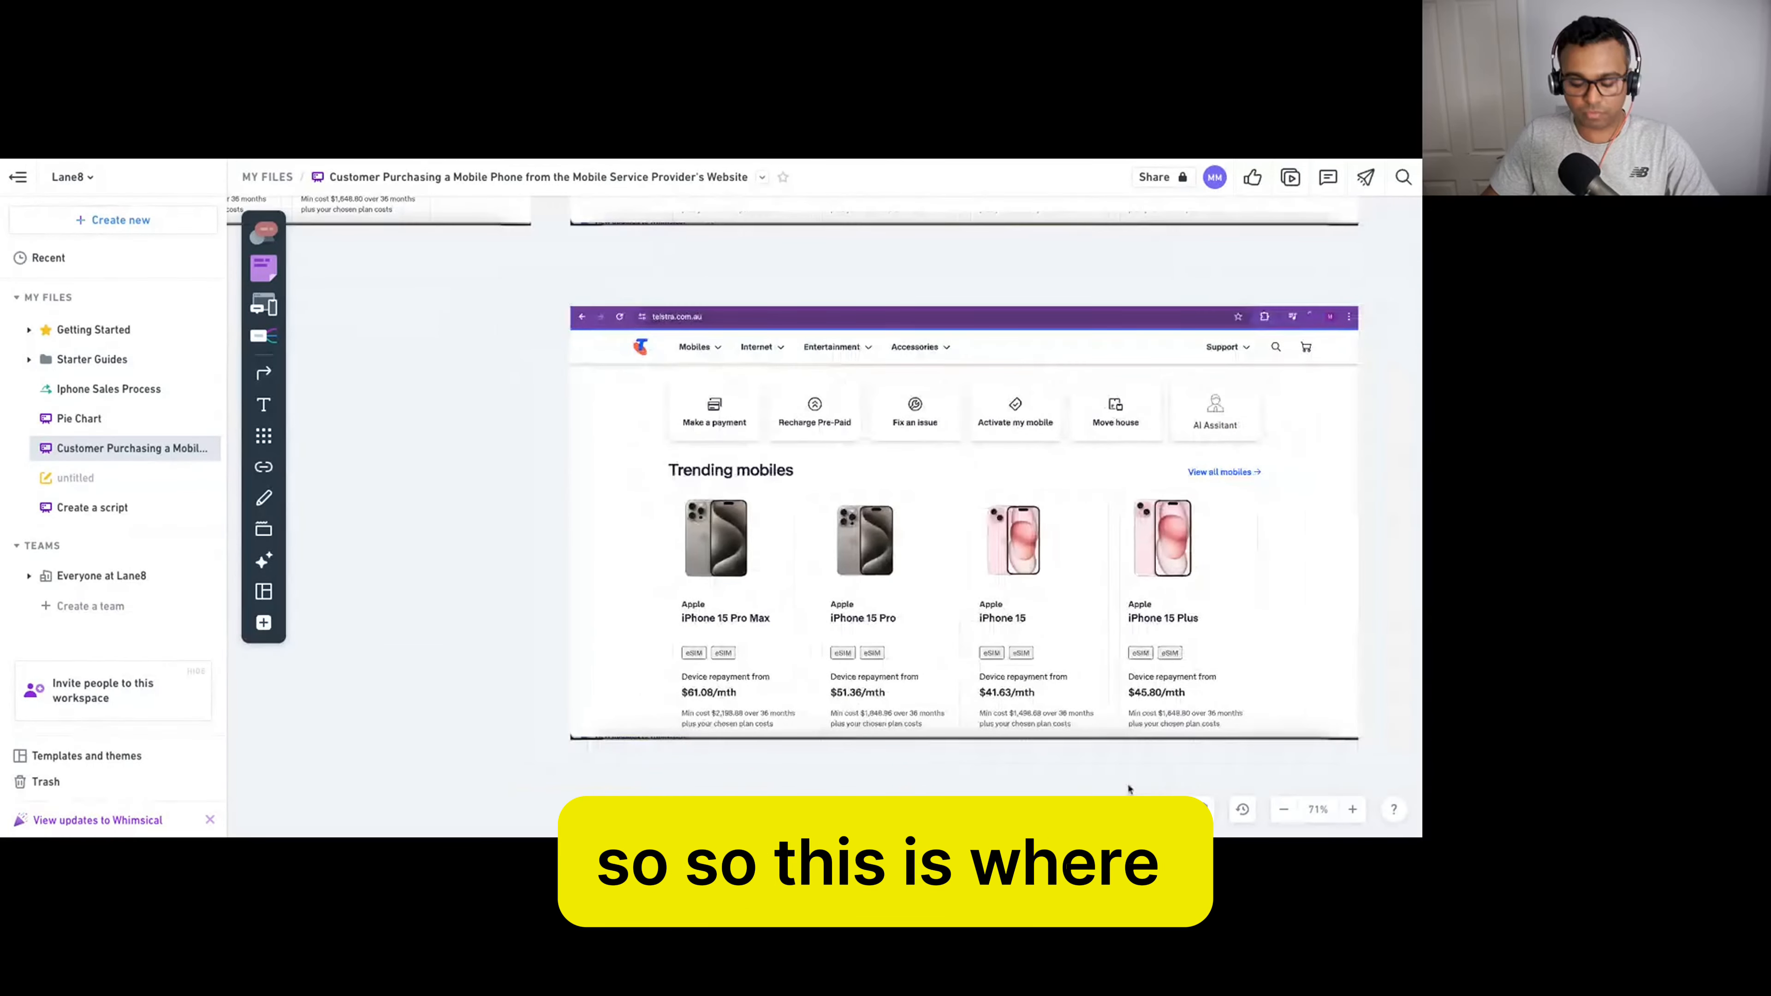
scroll(1150, 507, "right", 4)
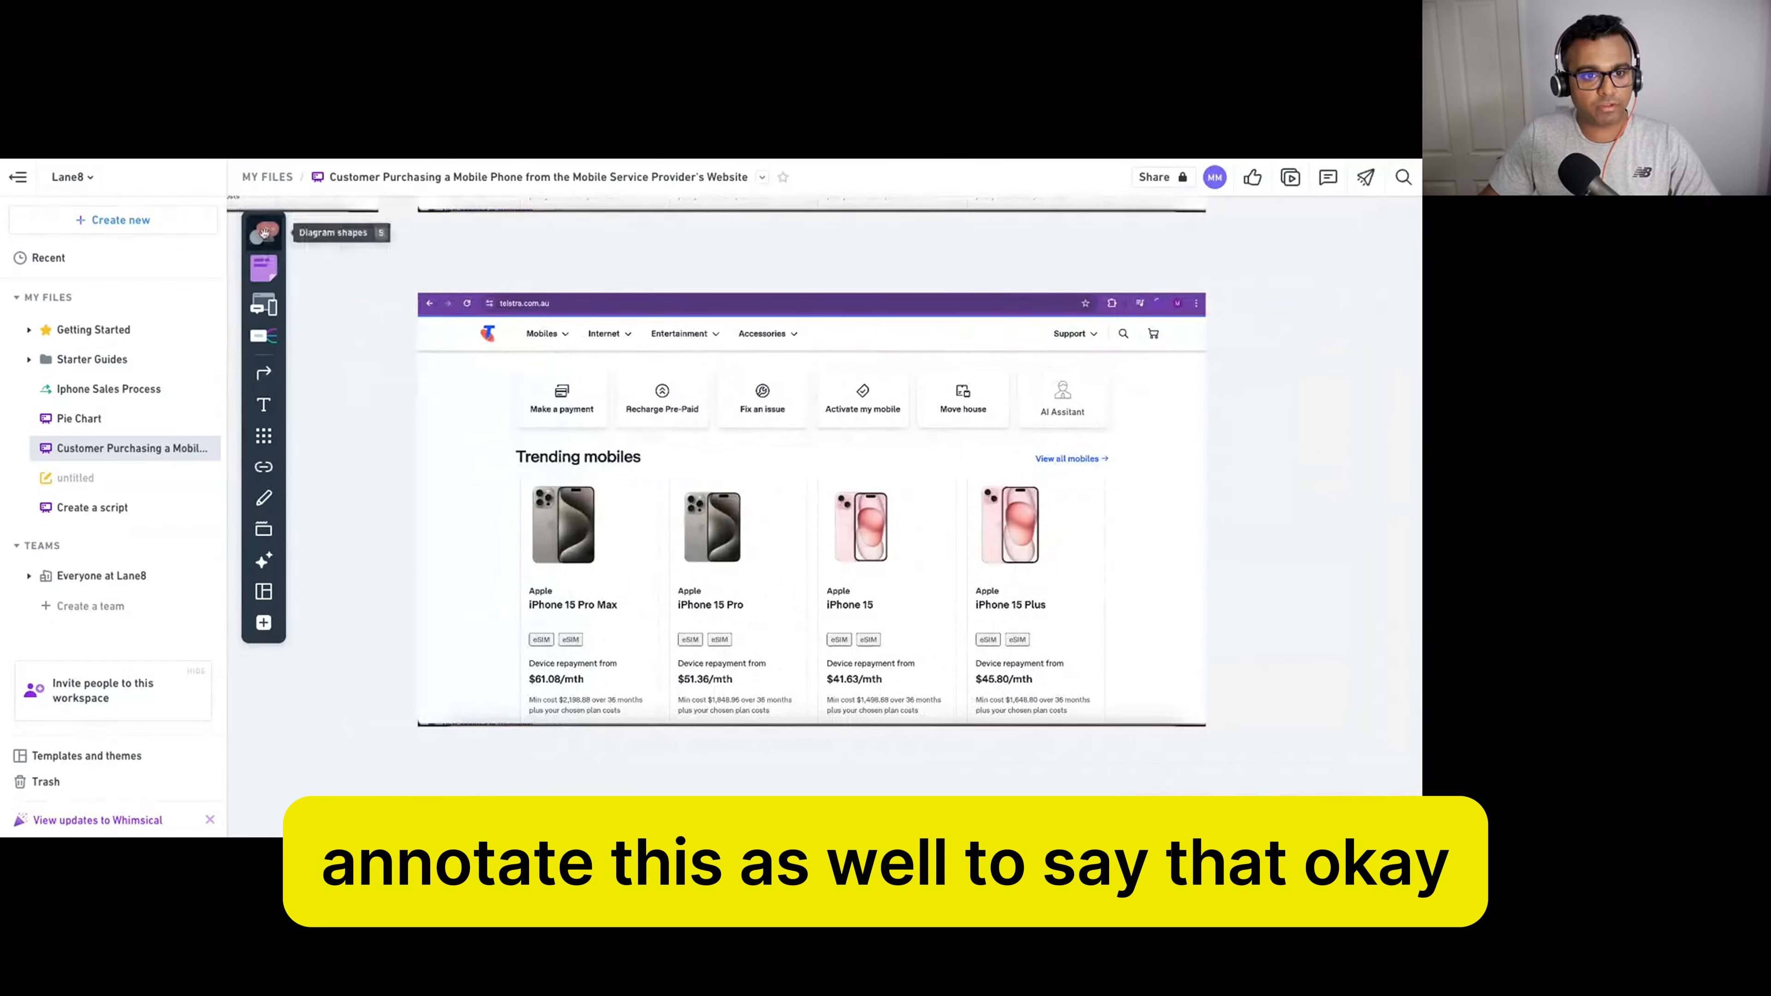
Add a sticky note reading 'Clicking this button opens the AI chat window' right of the screenshot.
left_click(263, 266)
left_click(1254, 390)
type("Clicking ")
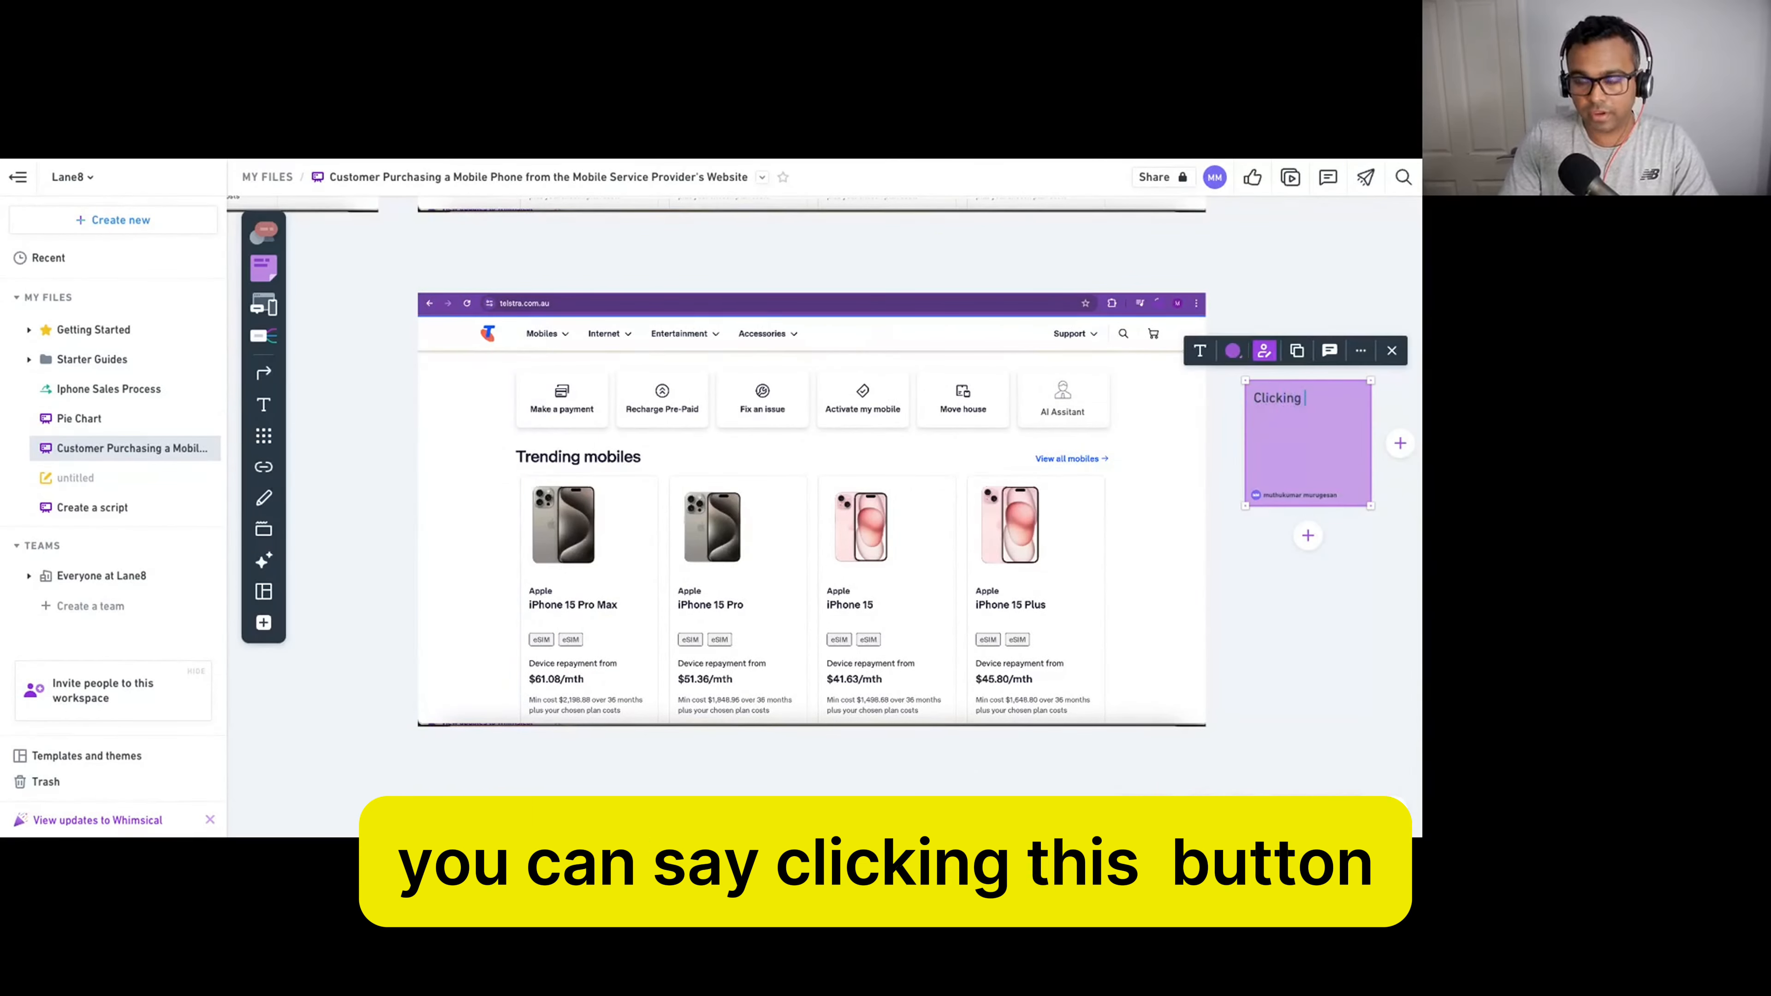
type("this butt")
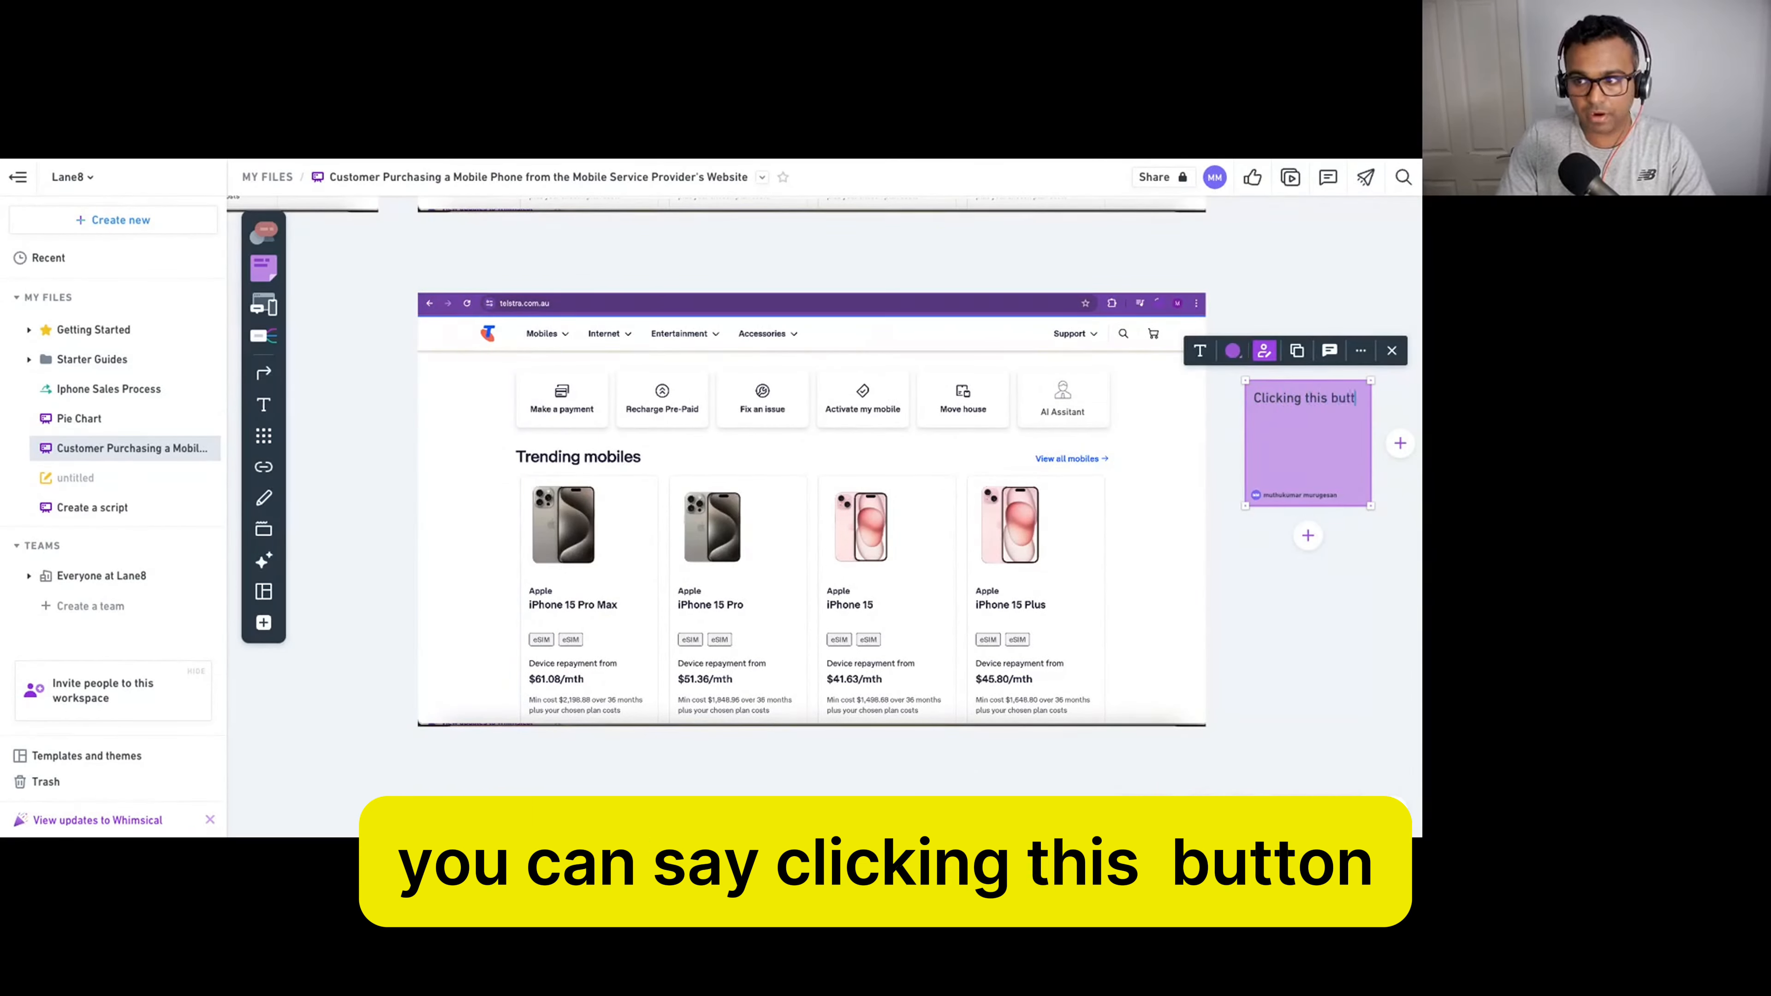
type("on opens ")
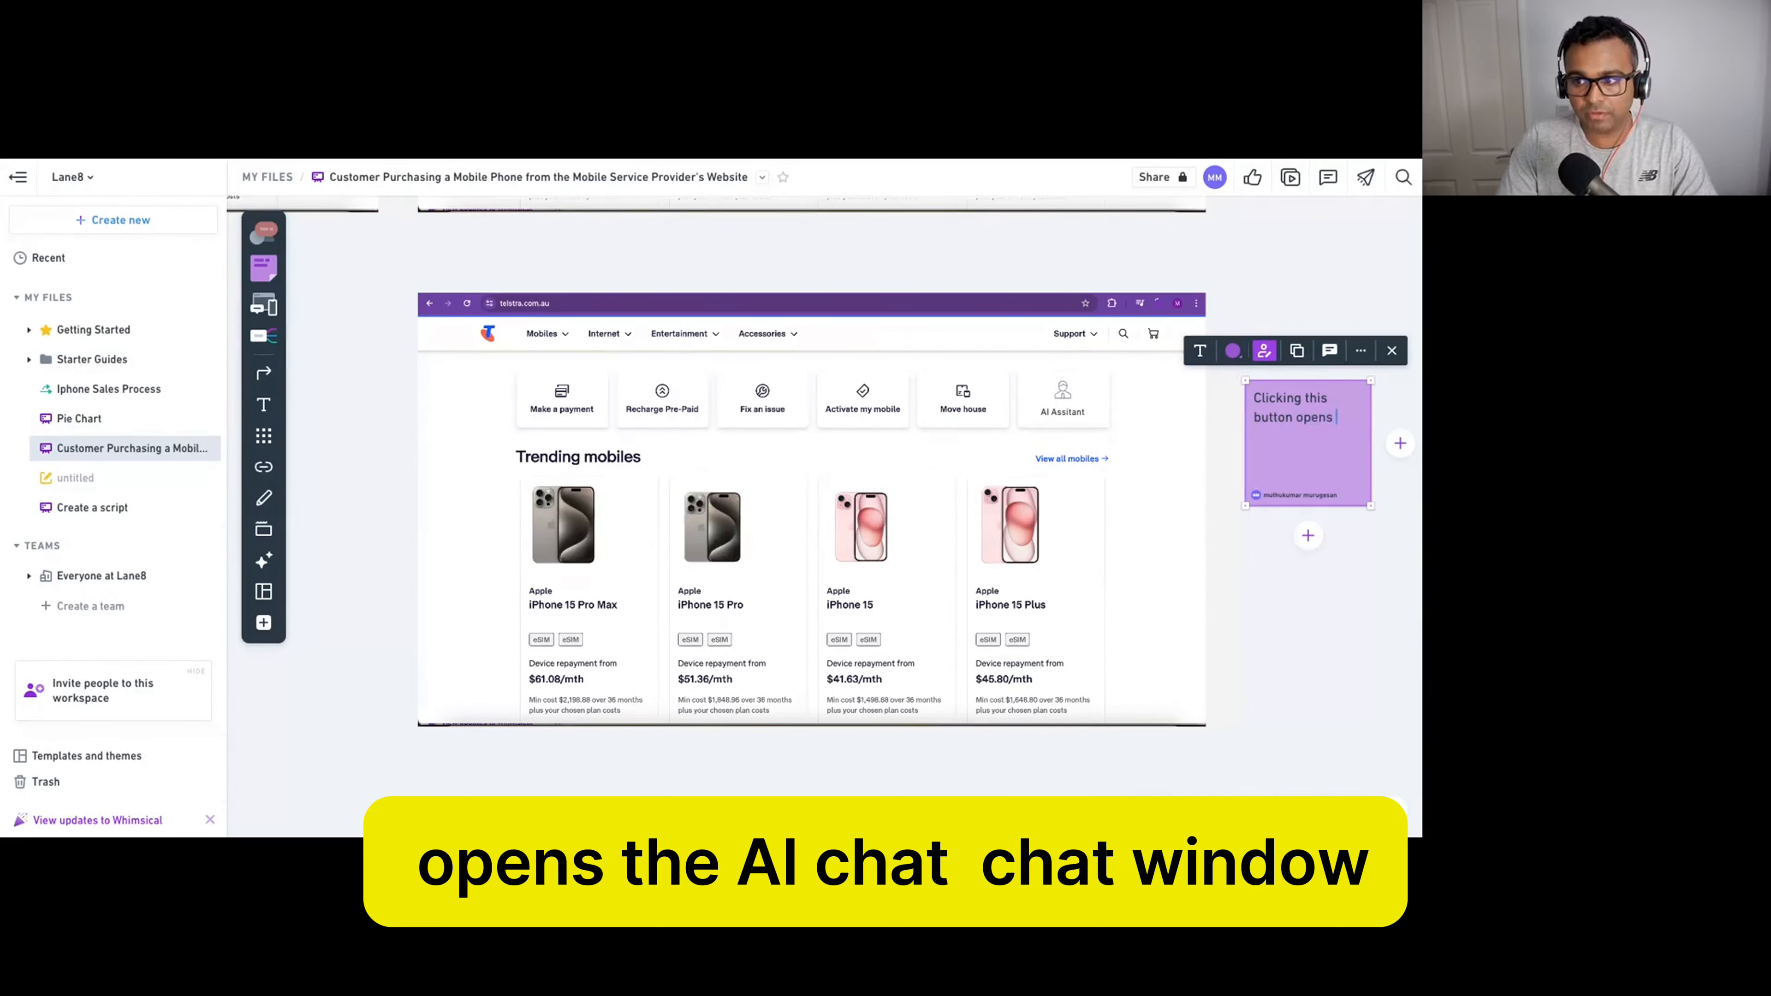
type("the AI cha")
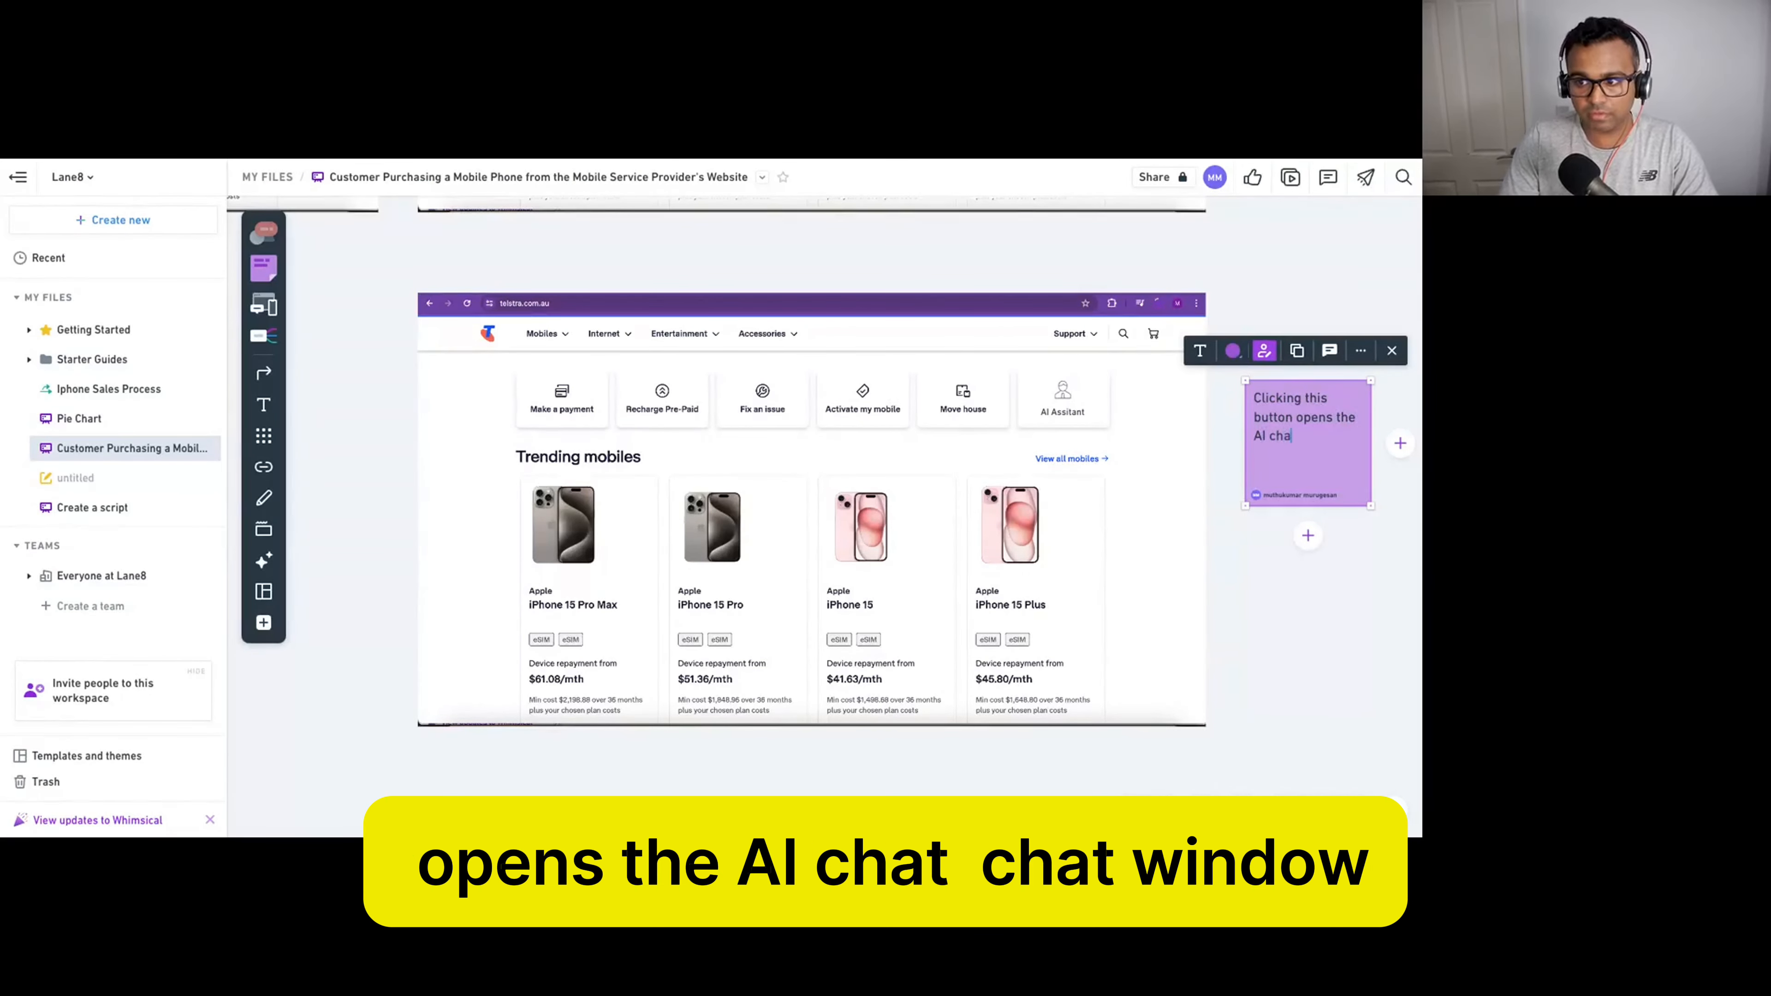
type("dwind")
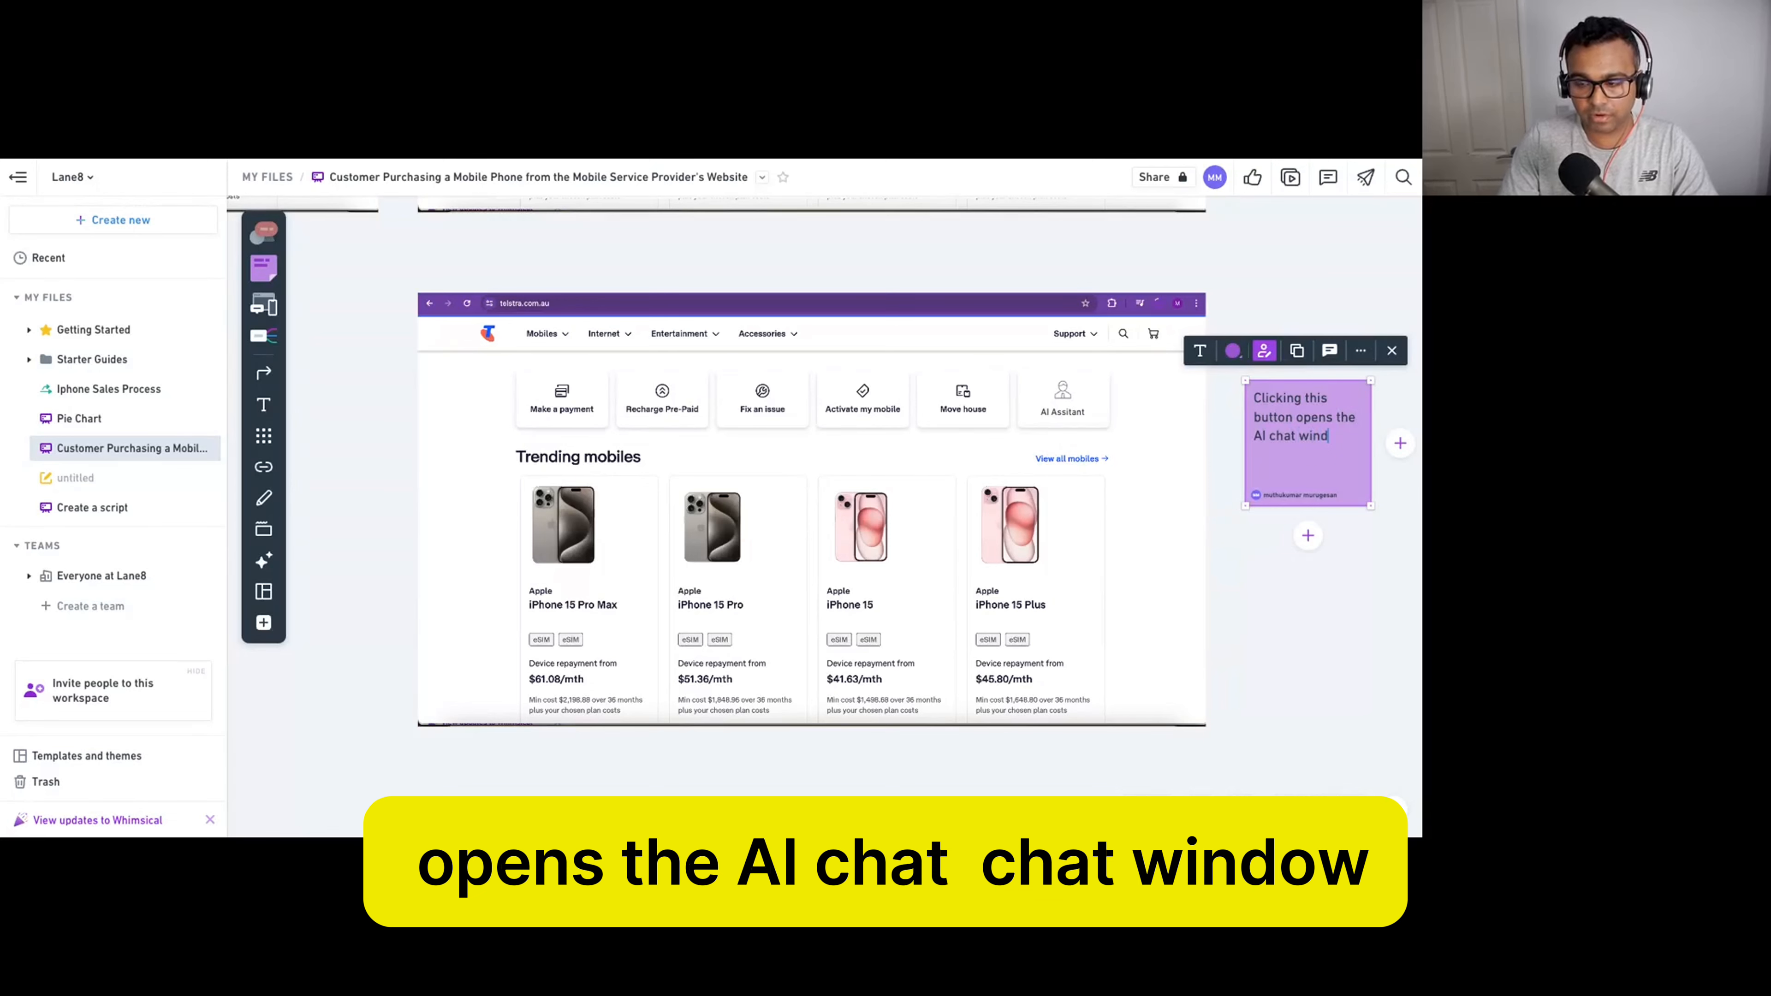
key("BackSpace")
key("BackSpace")
key("BackSpace")
key("BackSpace")
type("window")
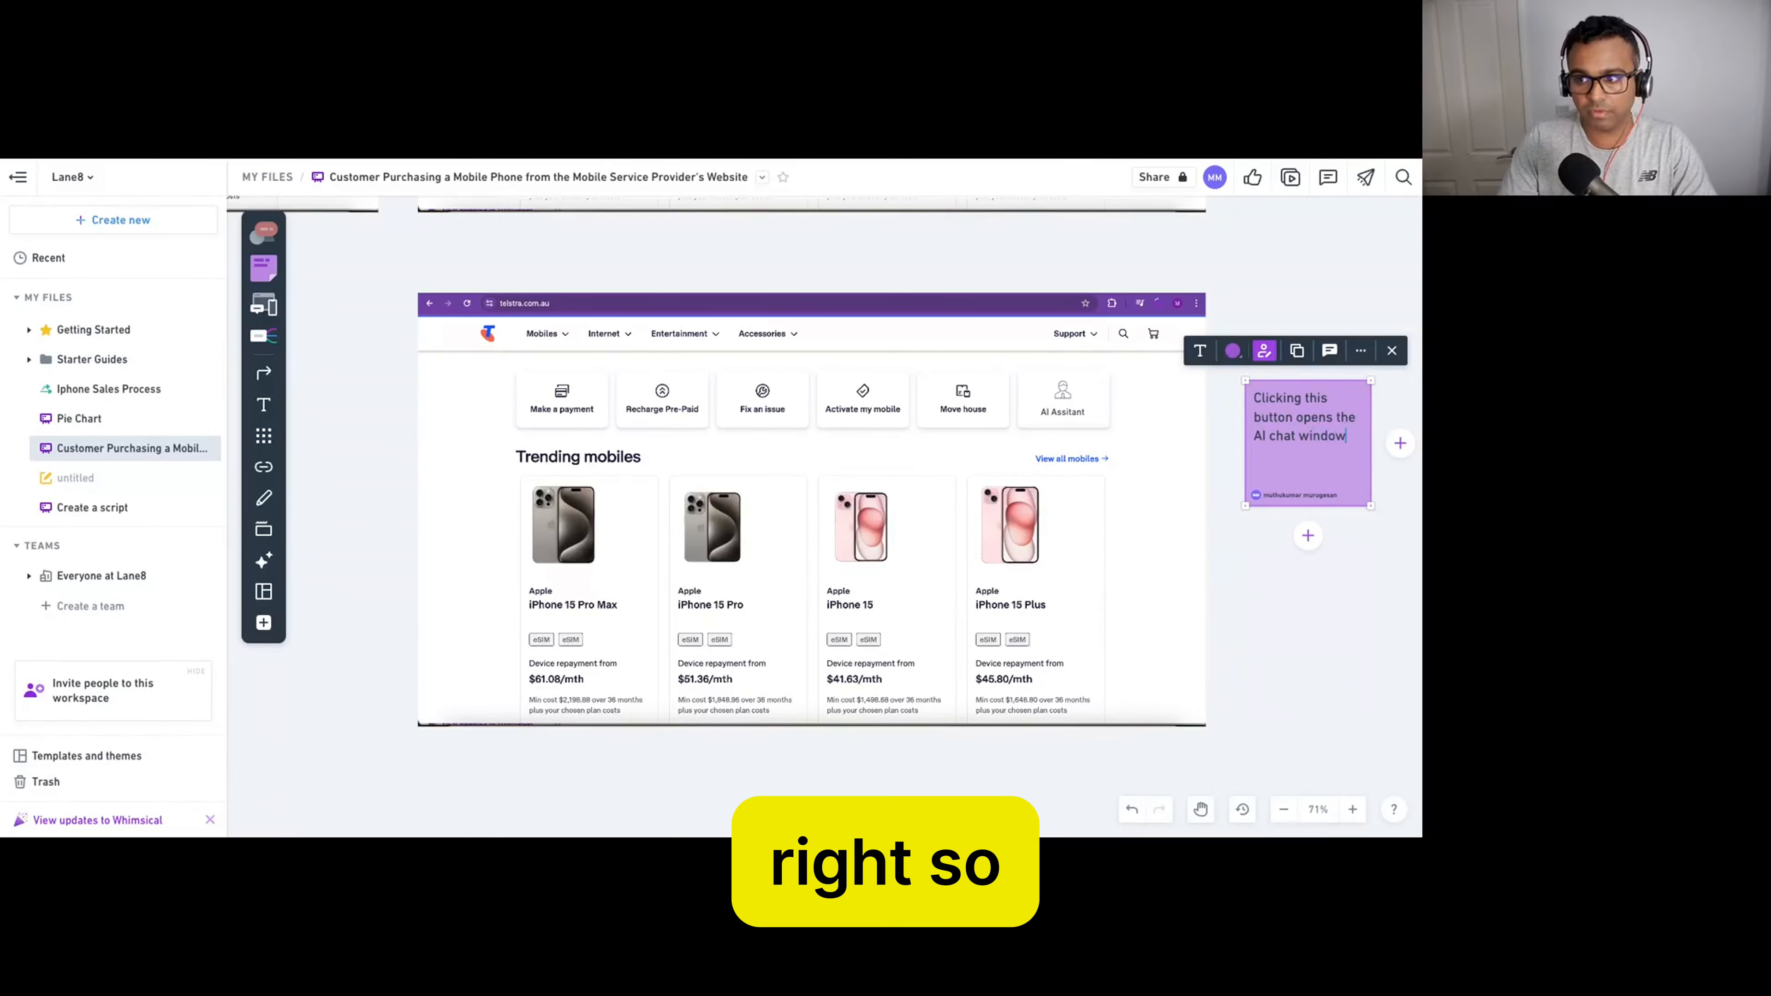
left_click(1305, 600)
Draw a straight arrow from the sticky note to the AI Assistant tile and align the note.
left_click(1288, 430)
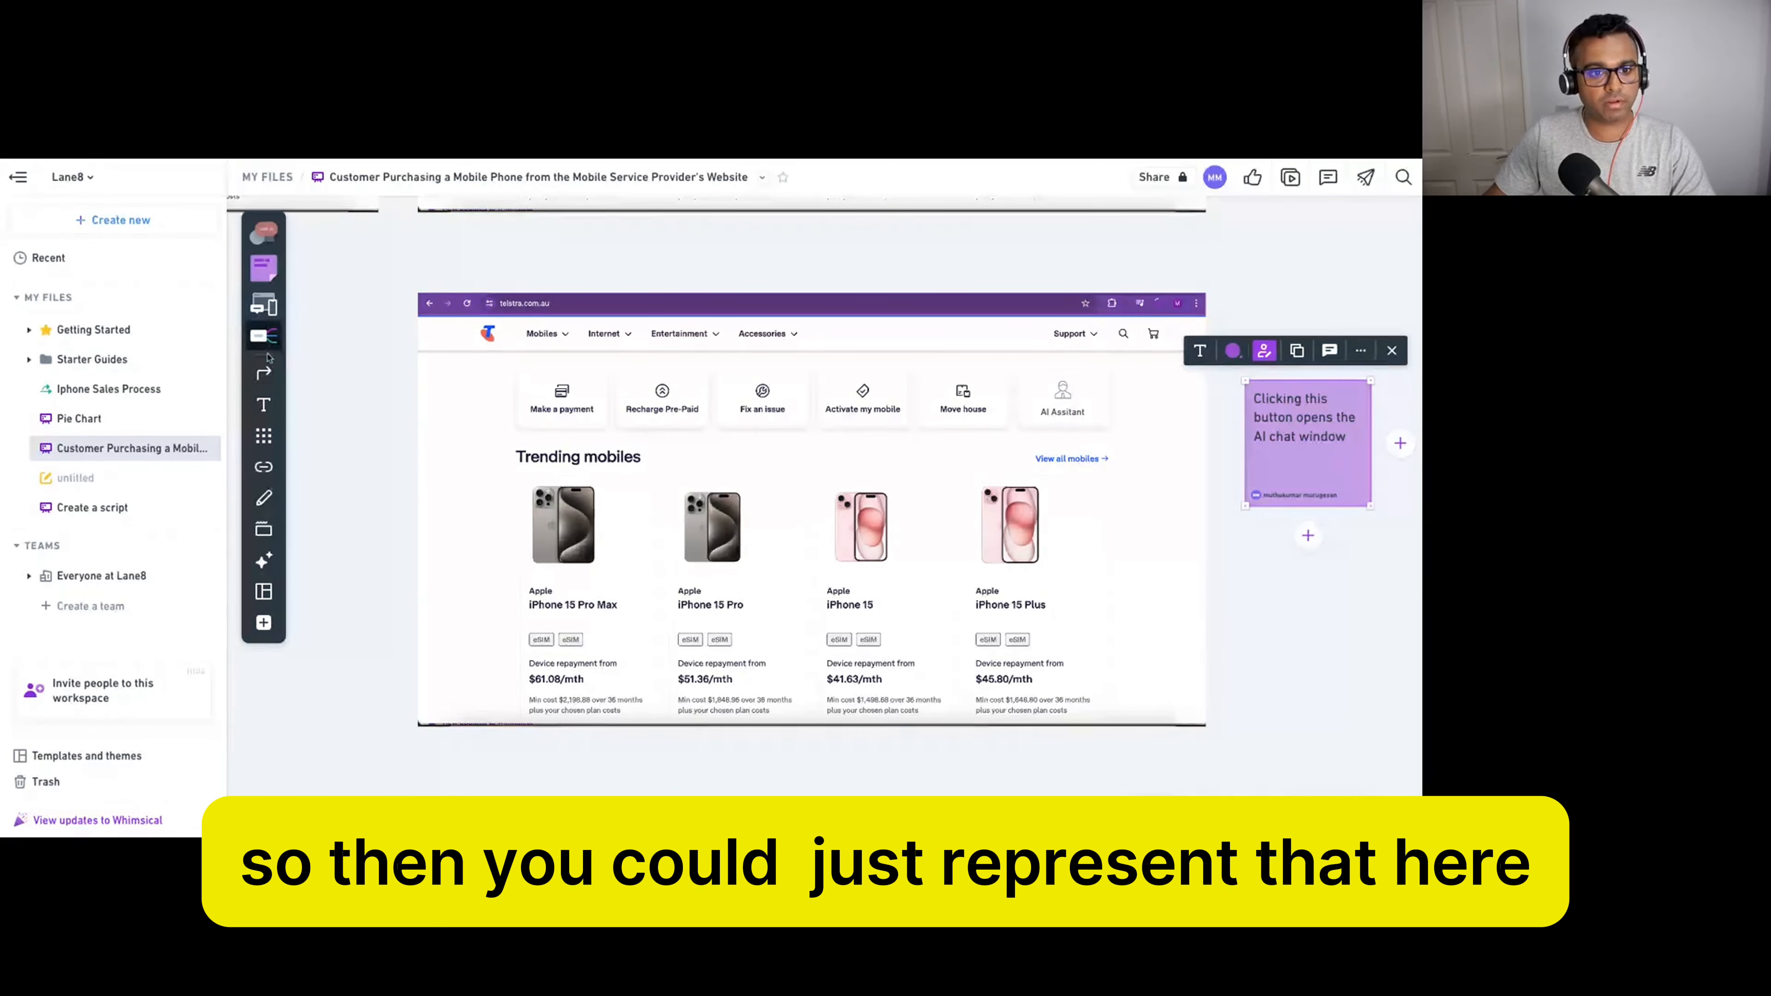
left_click(264, 372)
left_click_drag(1240, 418, 1100, 405)
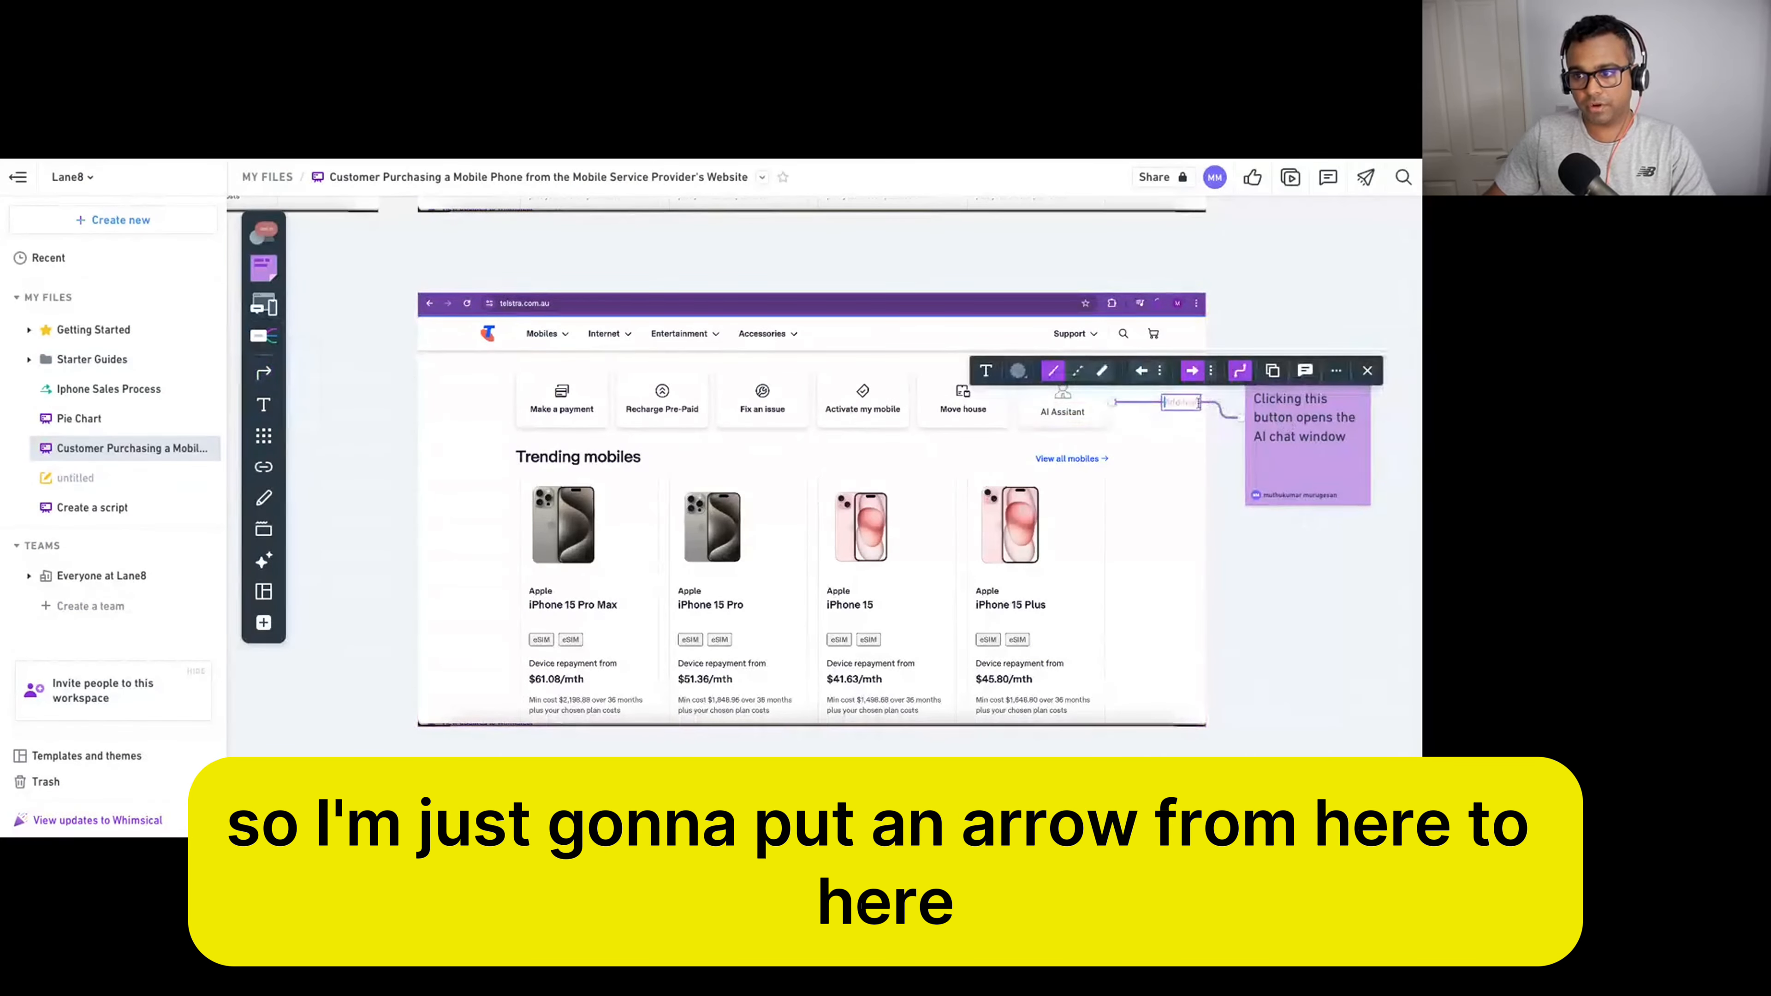
left_click(1239, 371)
left_click_drag(1297, 427, 1297, 398)
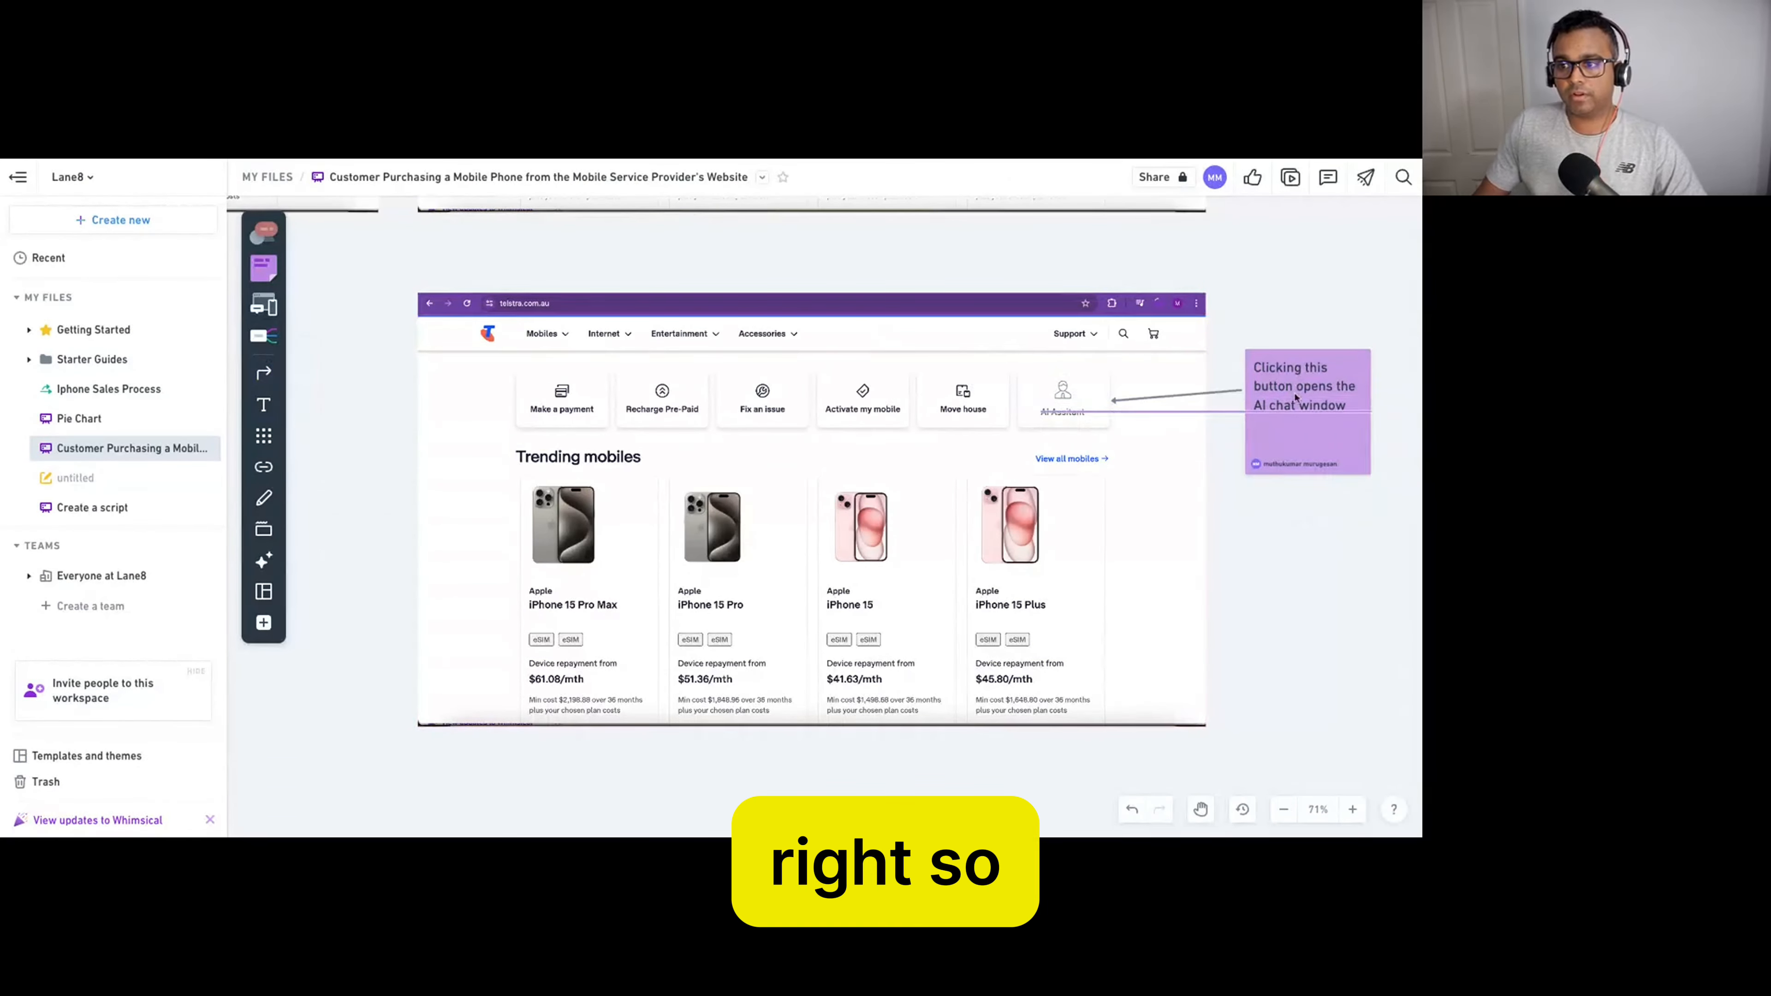
scroll(1154, 486, "up", 3)
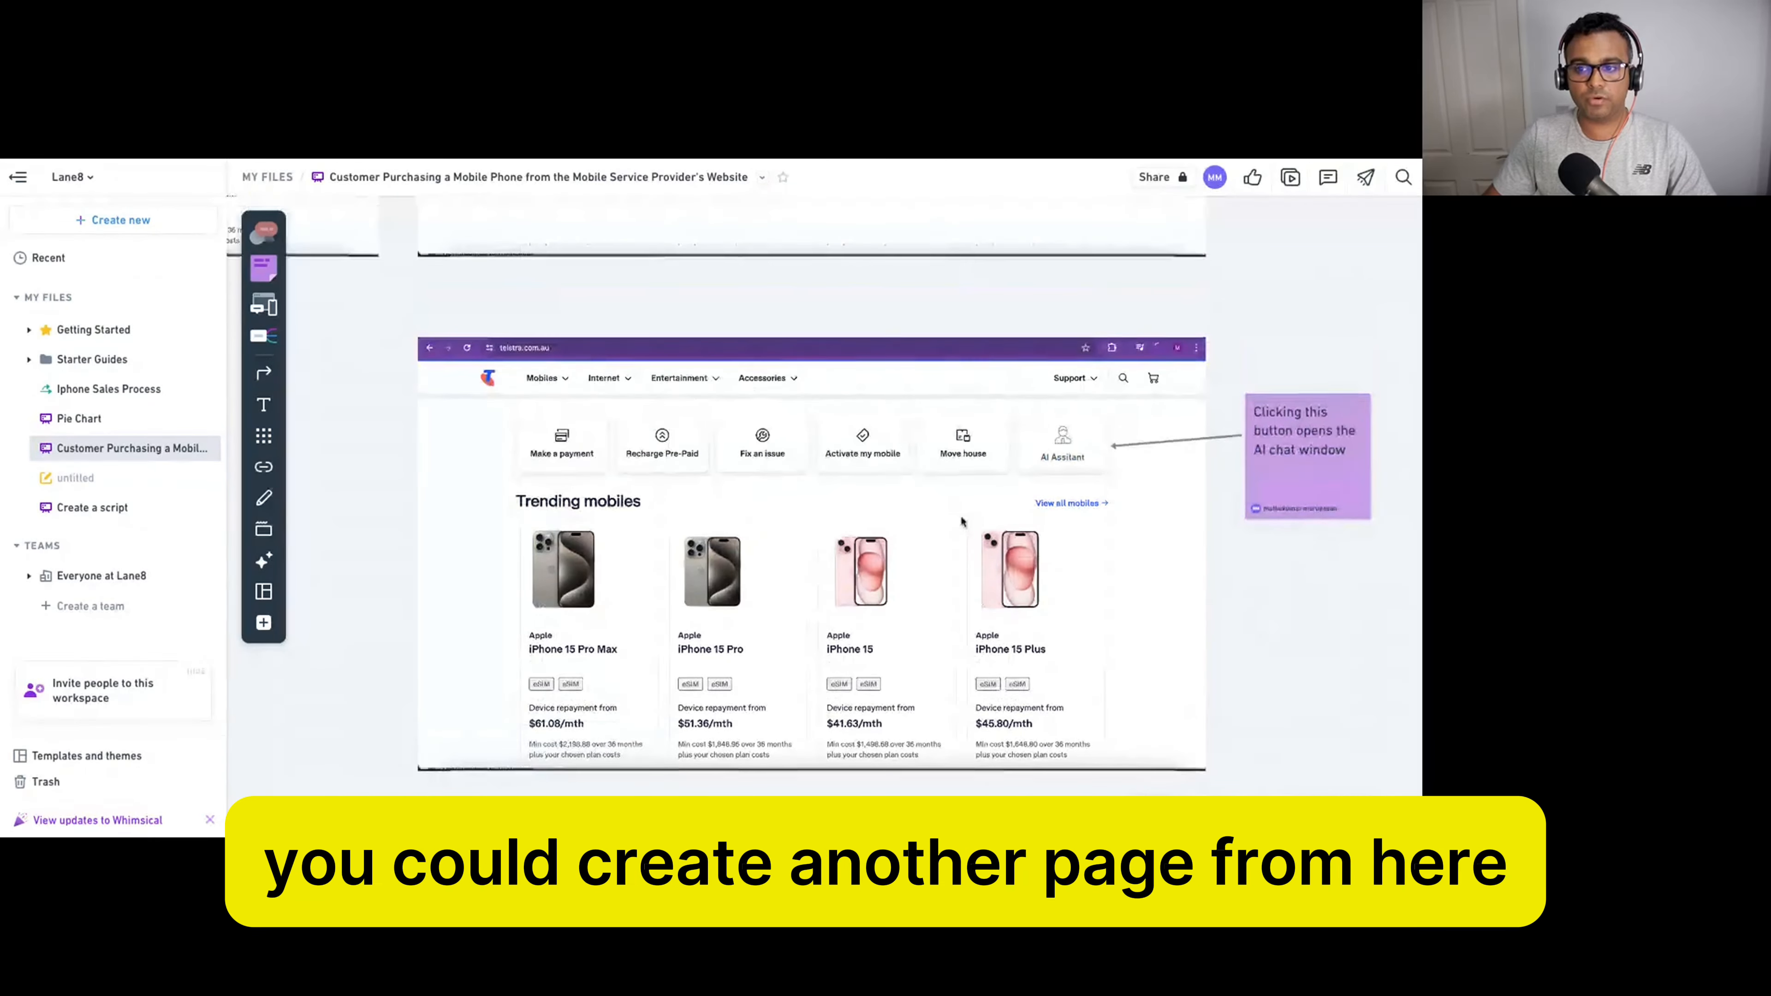
scroll(960, 522, "down", 3)
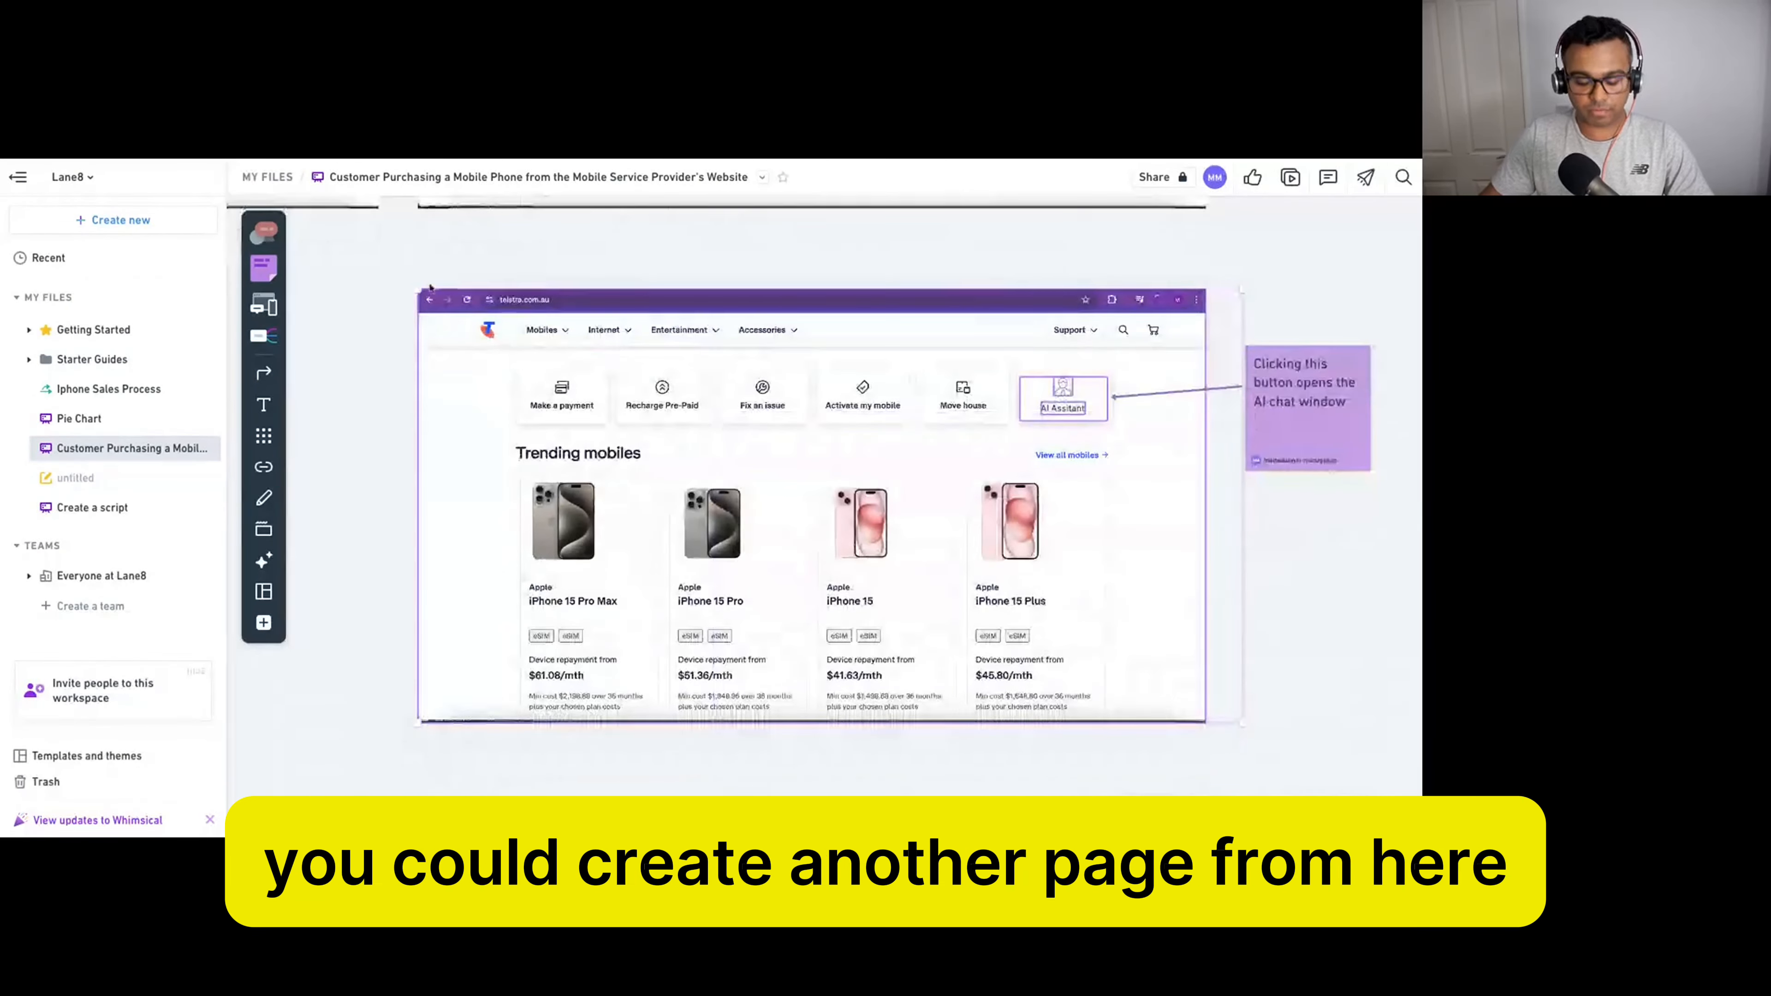
Duplicate the homepage mockup and its arrow below the original, nudging the copy into place.
scroll(722, 418, "down", 8)
scroll(905, 411, "up", 2)
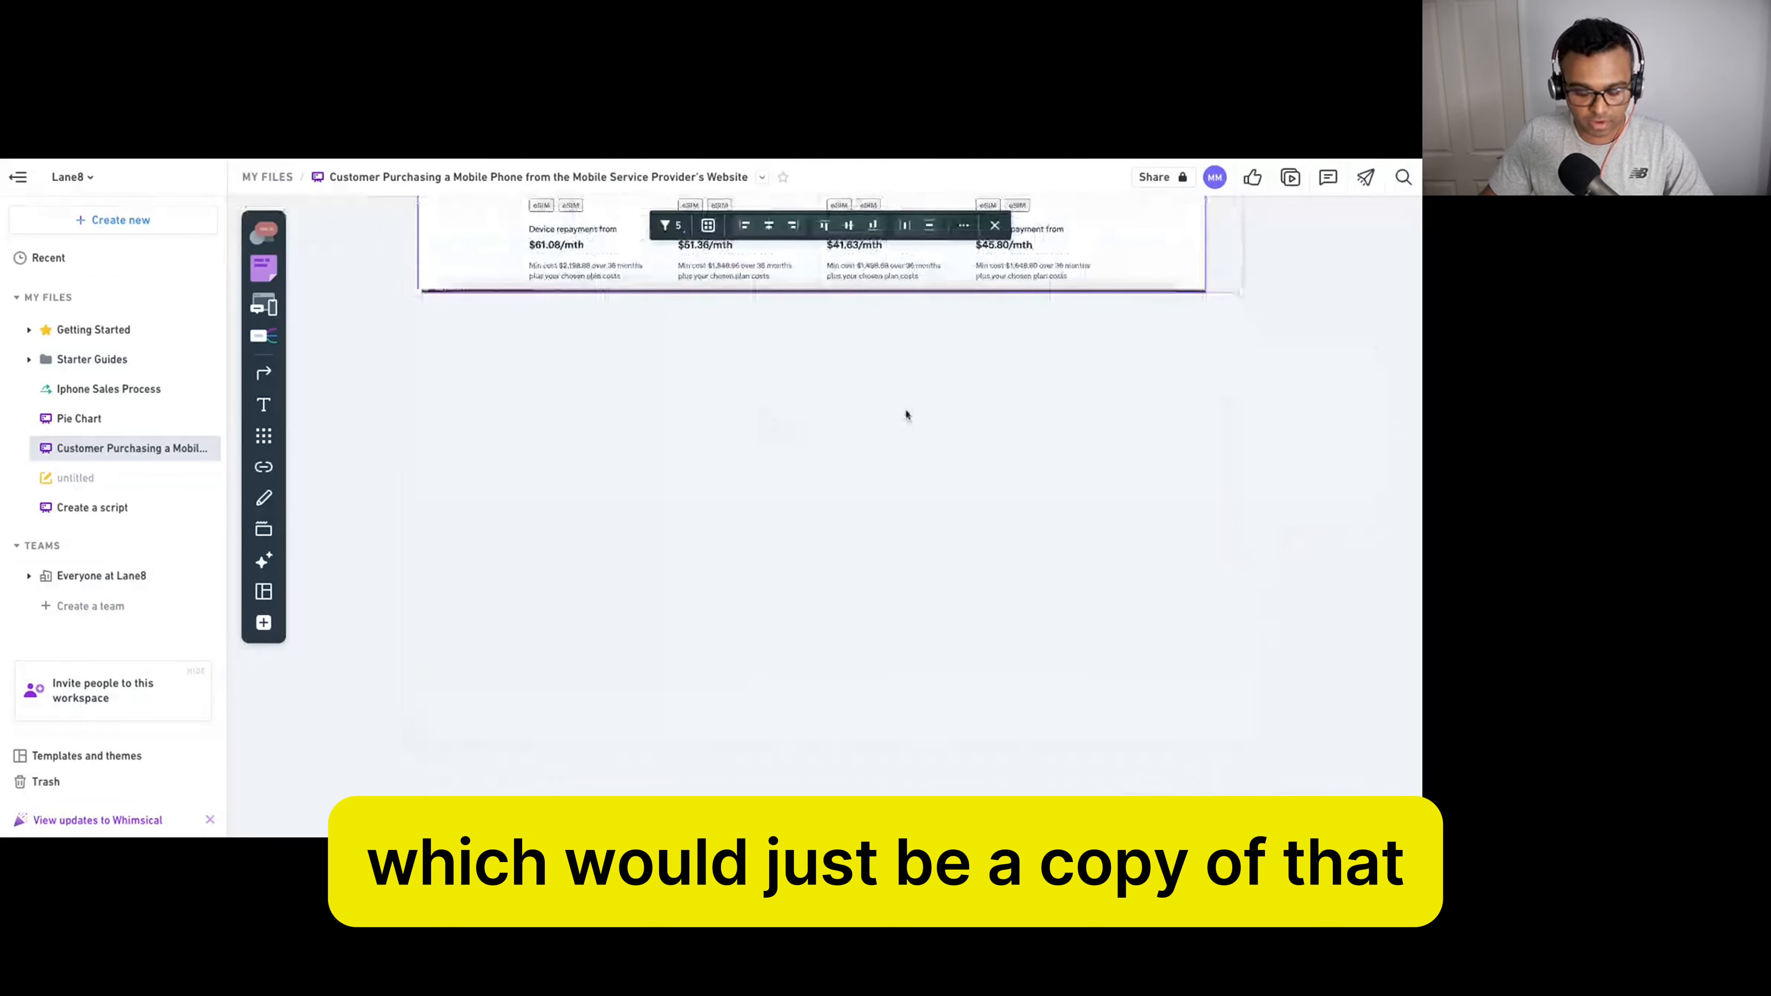
scroll(905, 411, "up", 15)
left_click_drag(1105, 350, 1117, 795)
scroll(1183, 562, "down", 10)
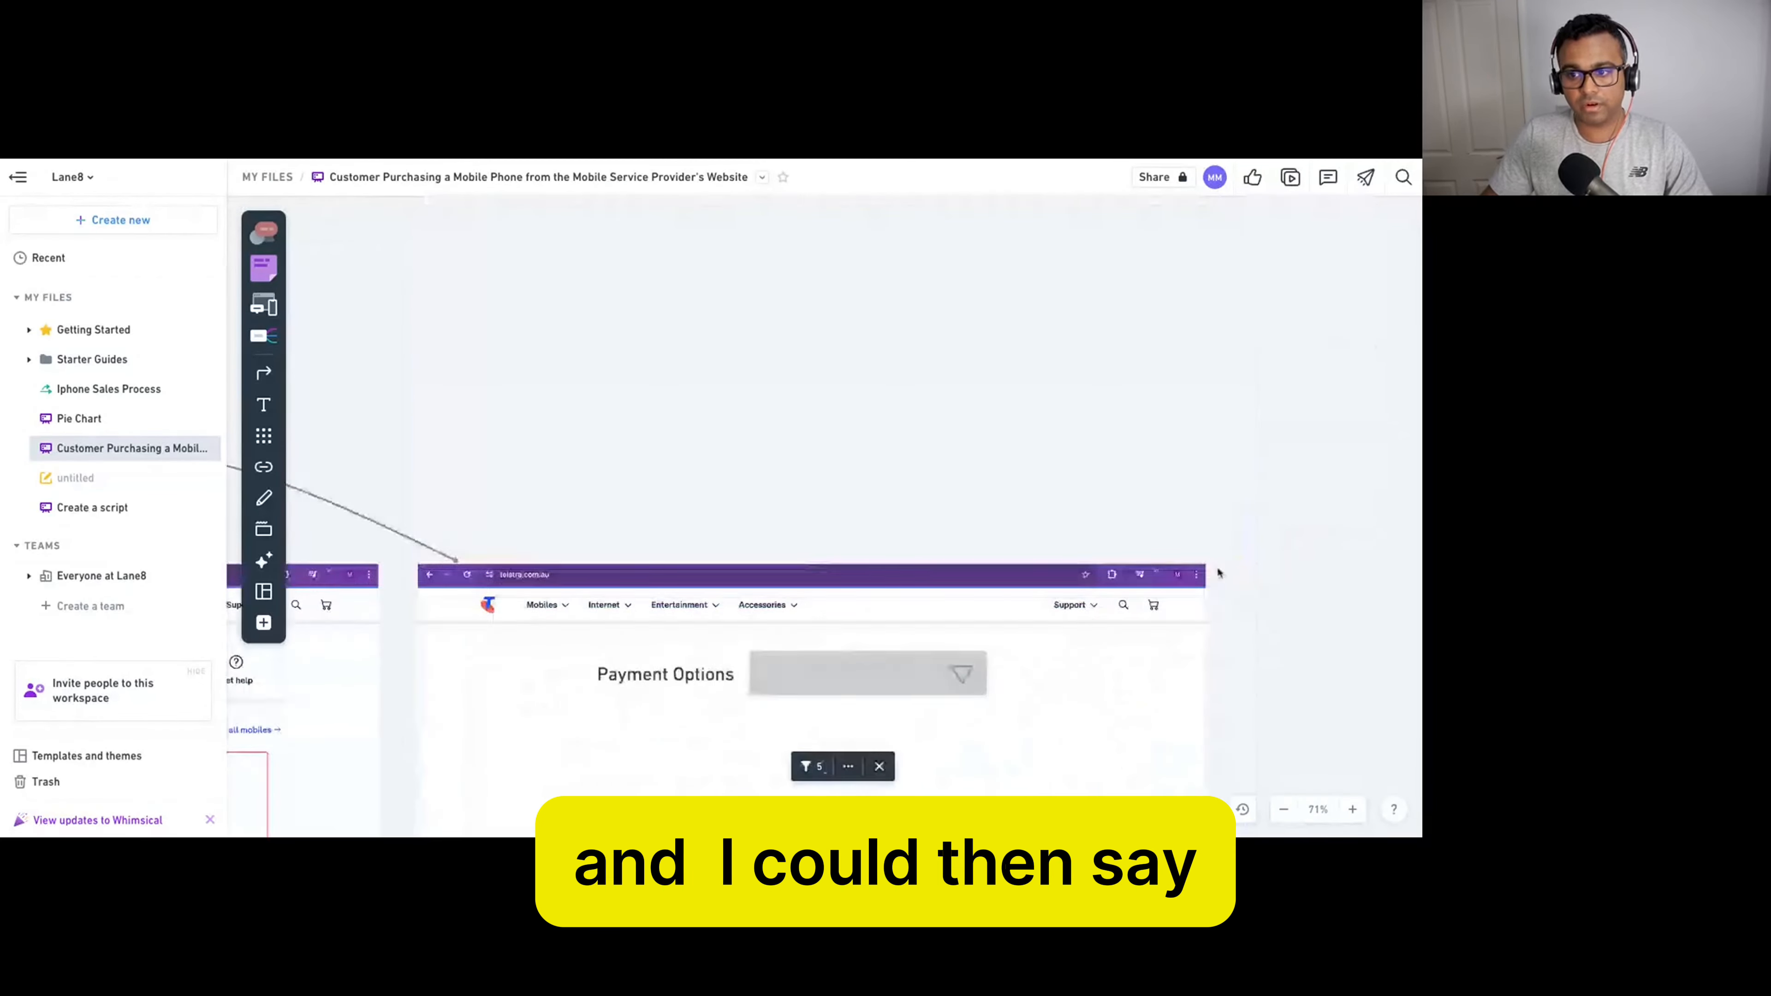
scroll(1183, 562, "down", 15)
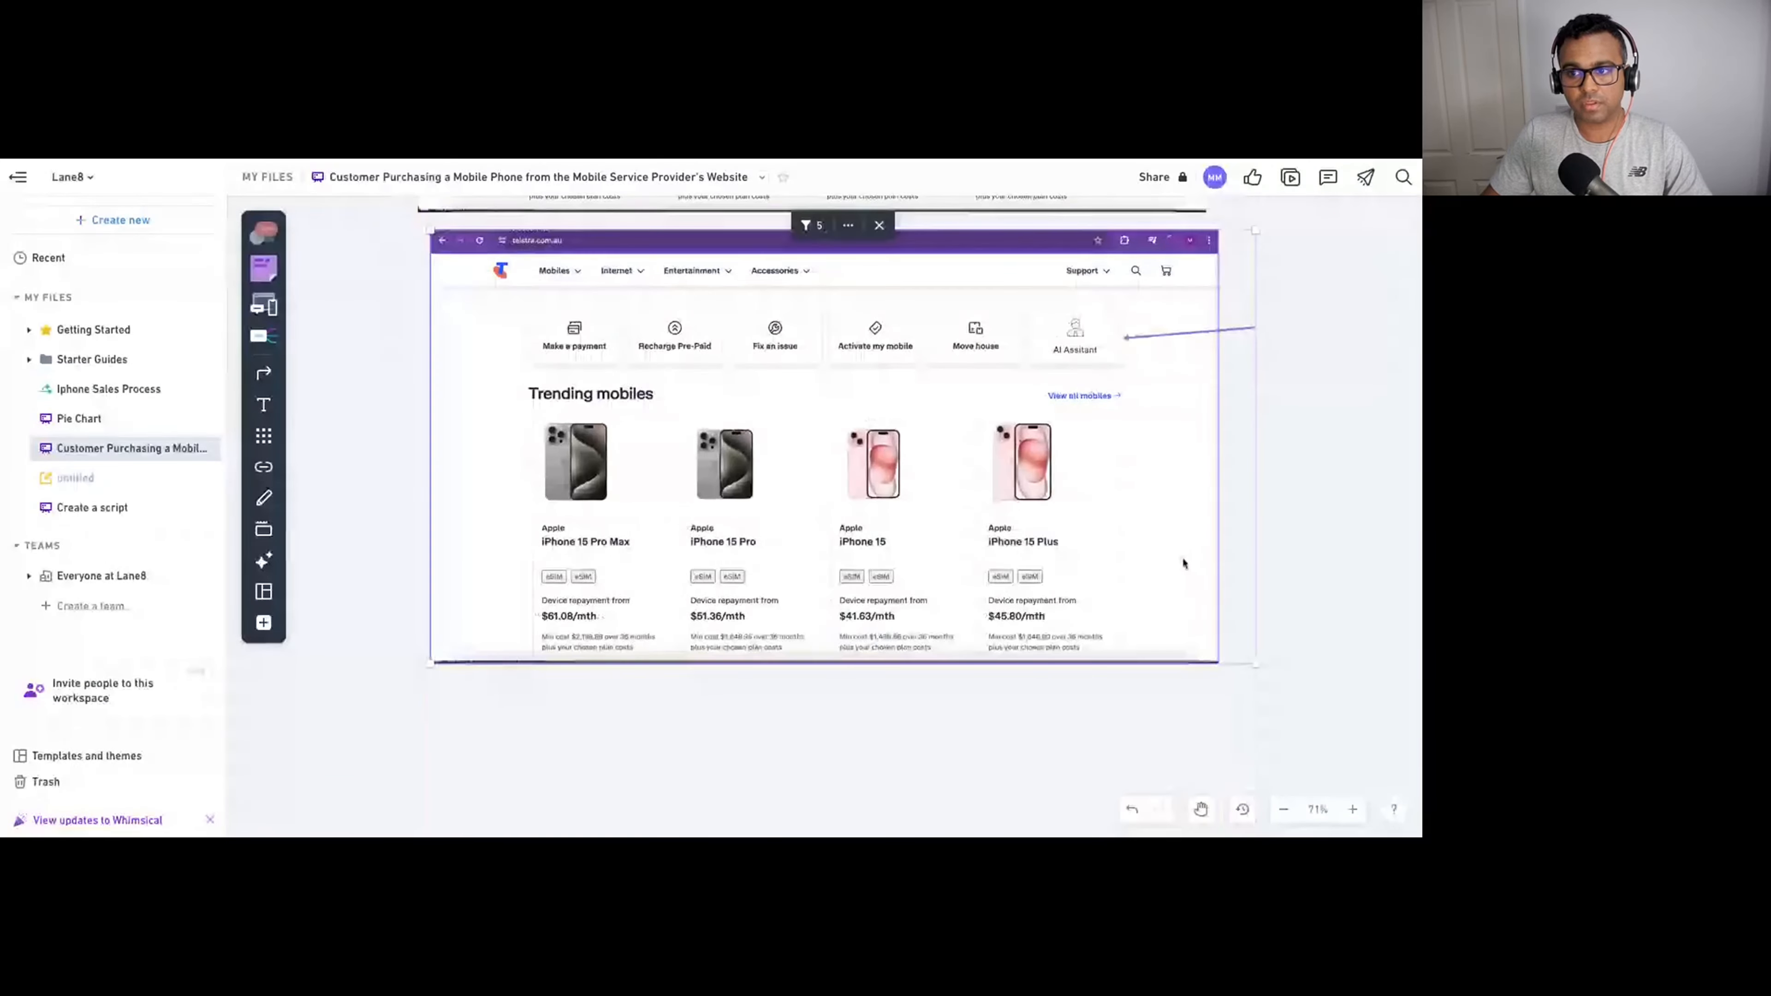
left_click_drag(1183, 562, 1164, 575)
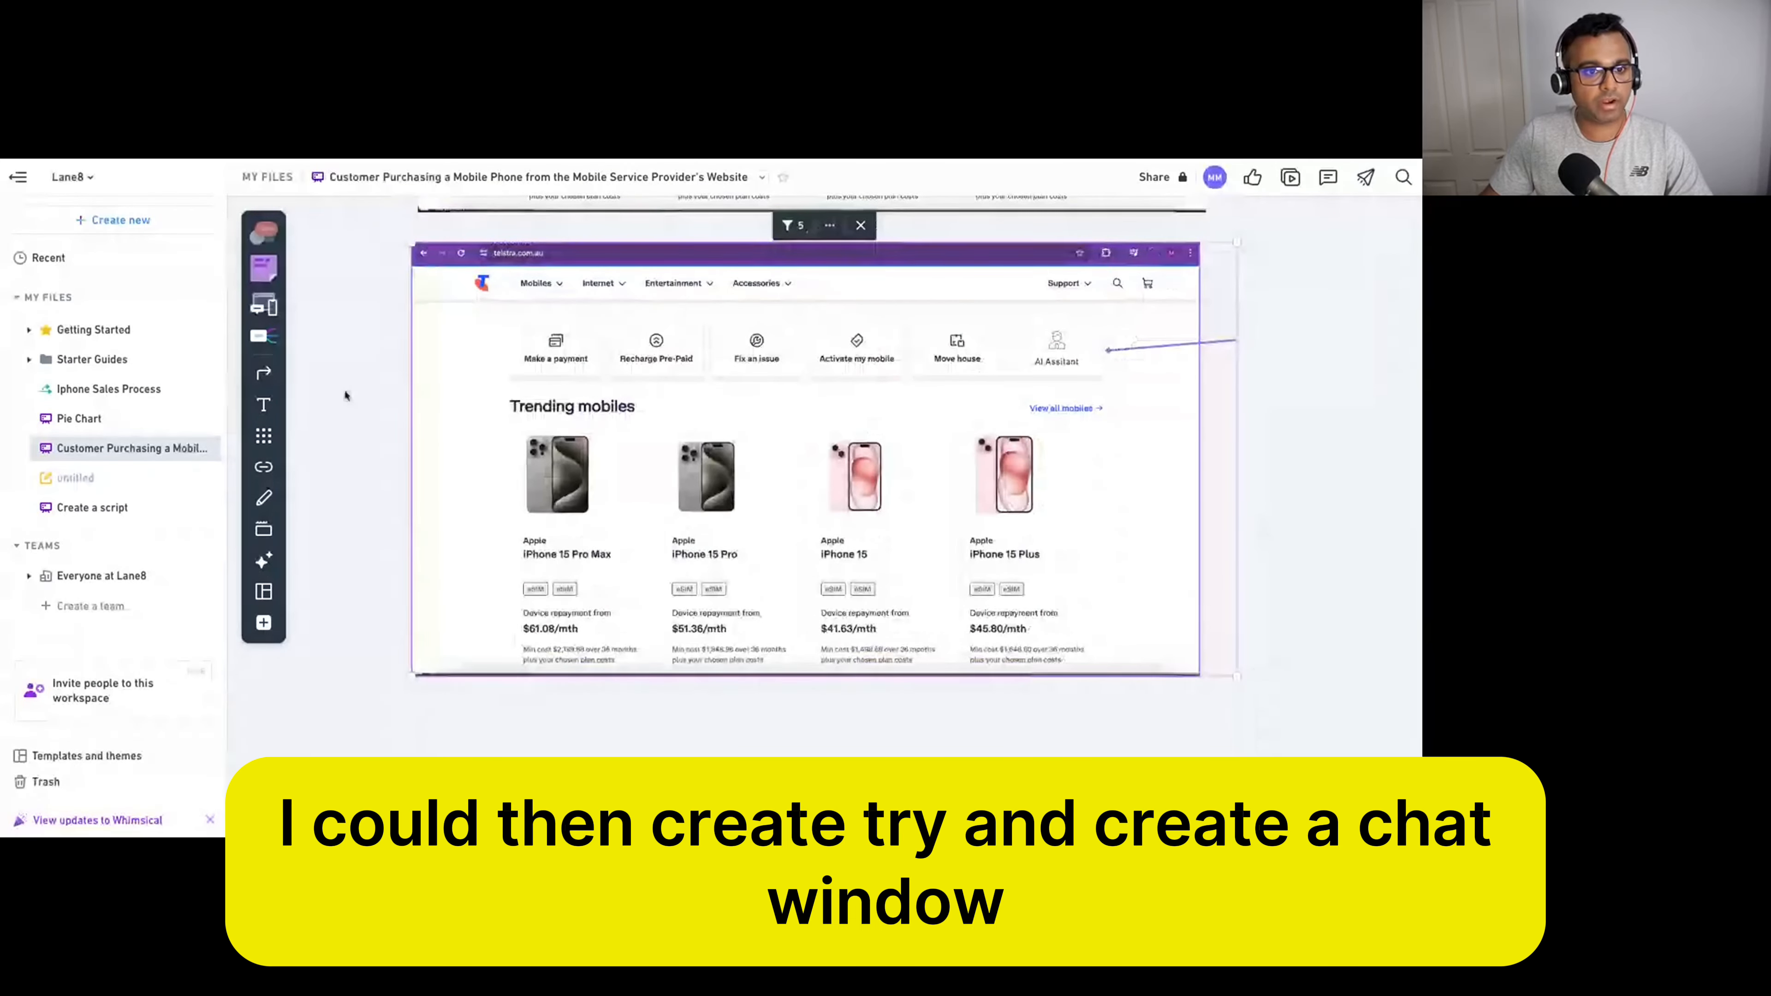
left_click(264, 267)
left_click(264, 225)
Draw a grey rectangle about 199 wide and 384 tall beside the iPhone 15 Plus card.
left_click(265, 252)
left_click(264, 255)
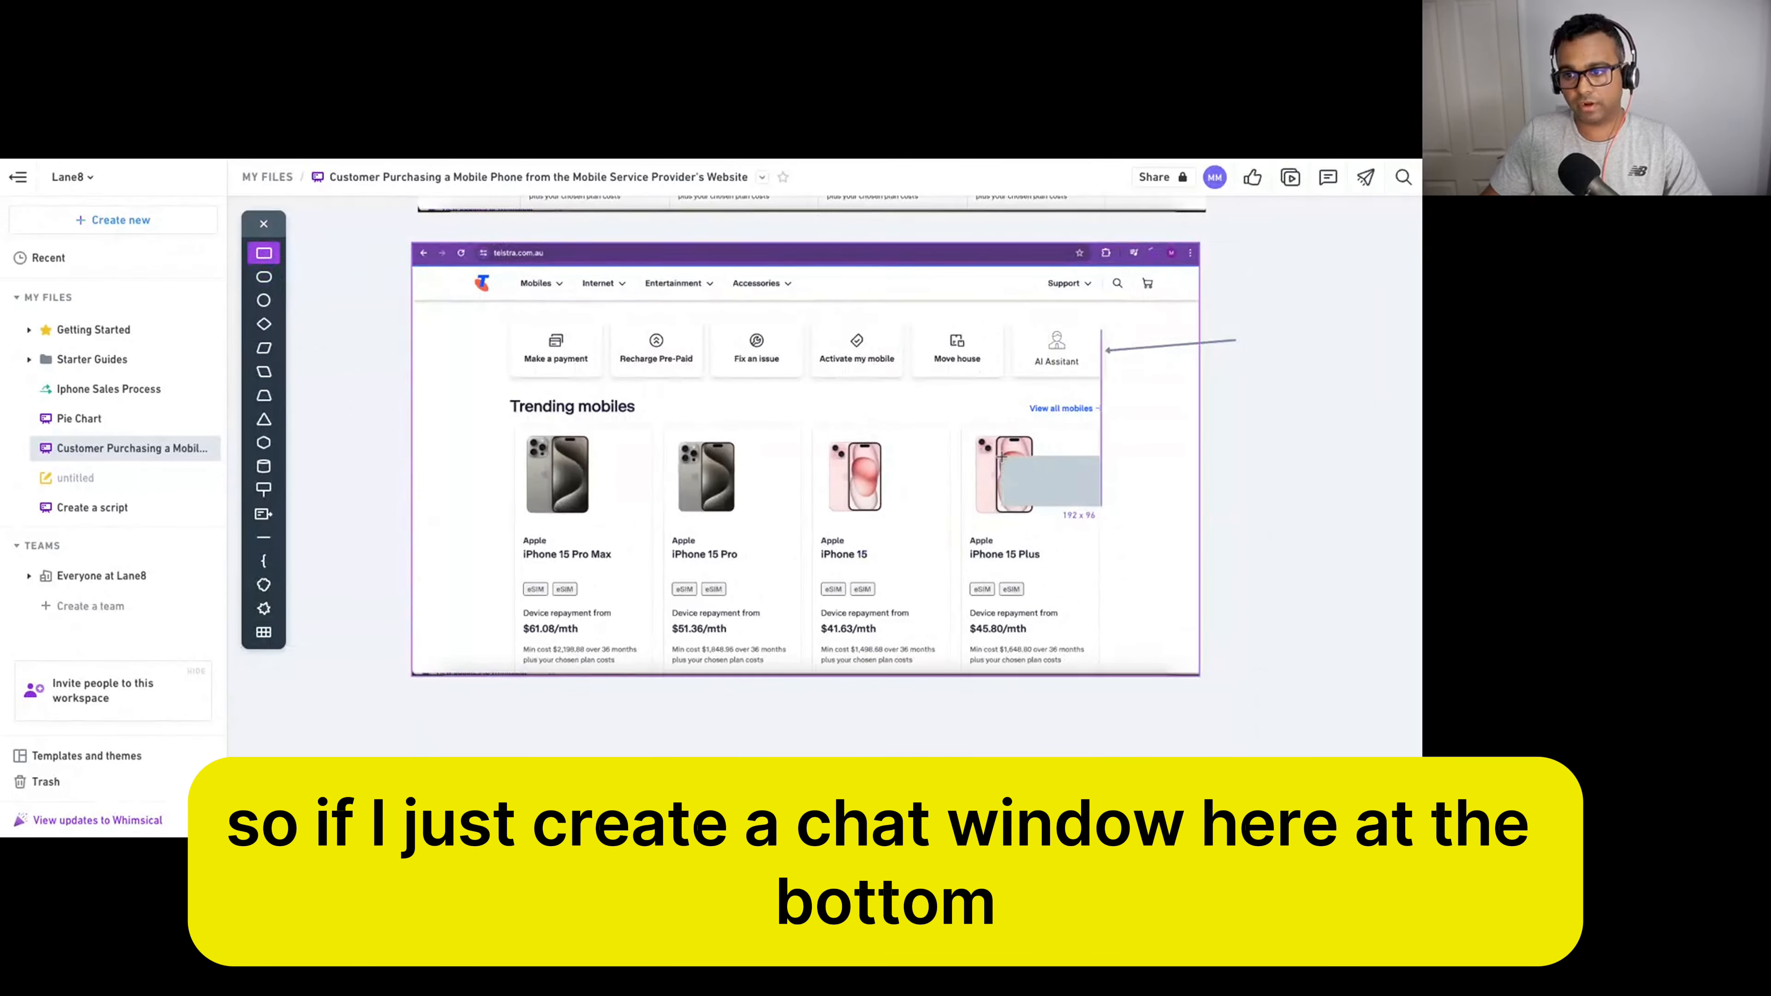
left_click(1129, 475)
left_click_drag(1157, 502, 1157, 649)
left_click_drag(1184, 549, 1187, 550)
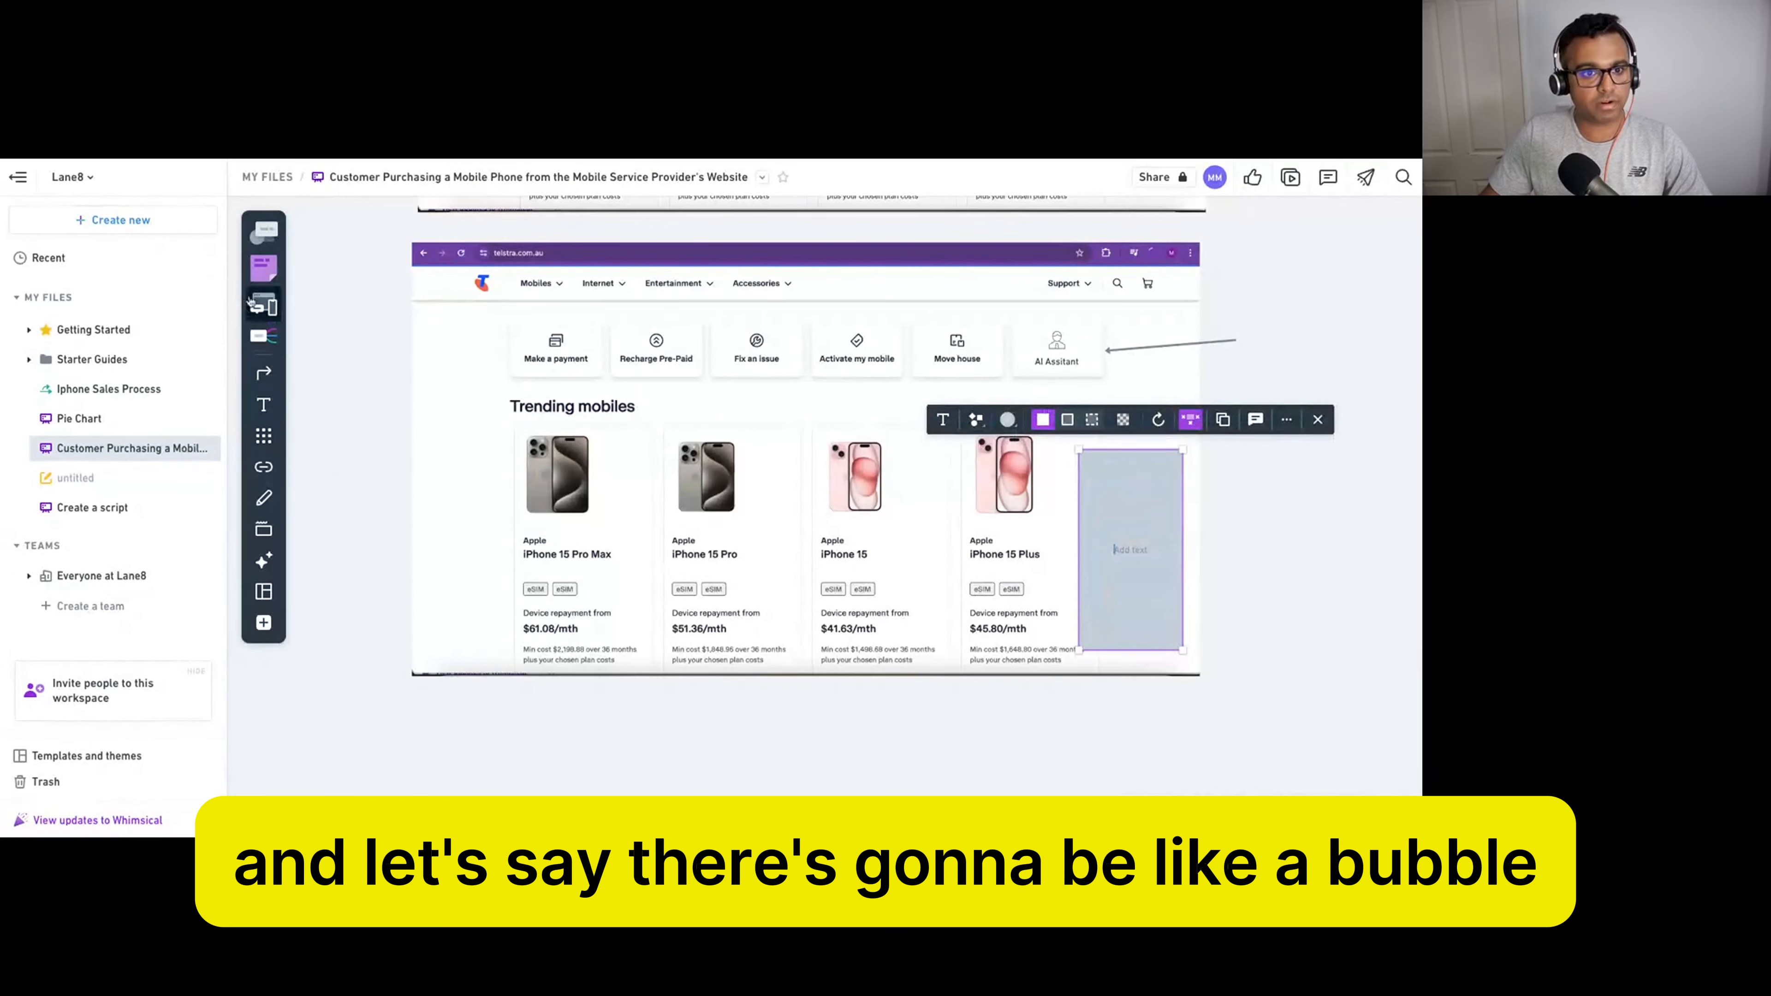
Add a small yellow triangle at the rectangle's lower right.
left_click(264, 232)
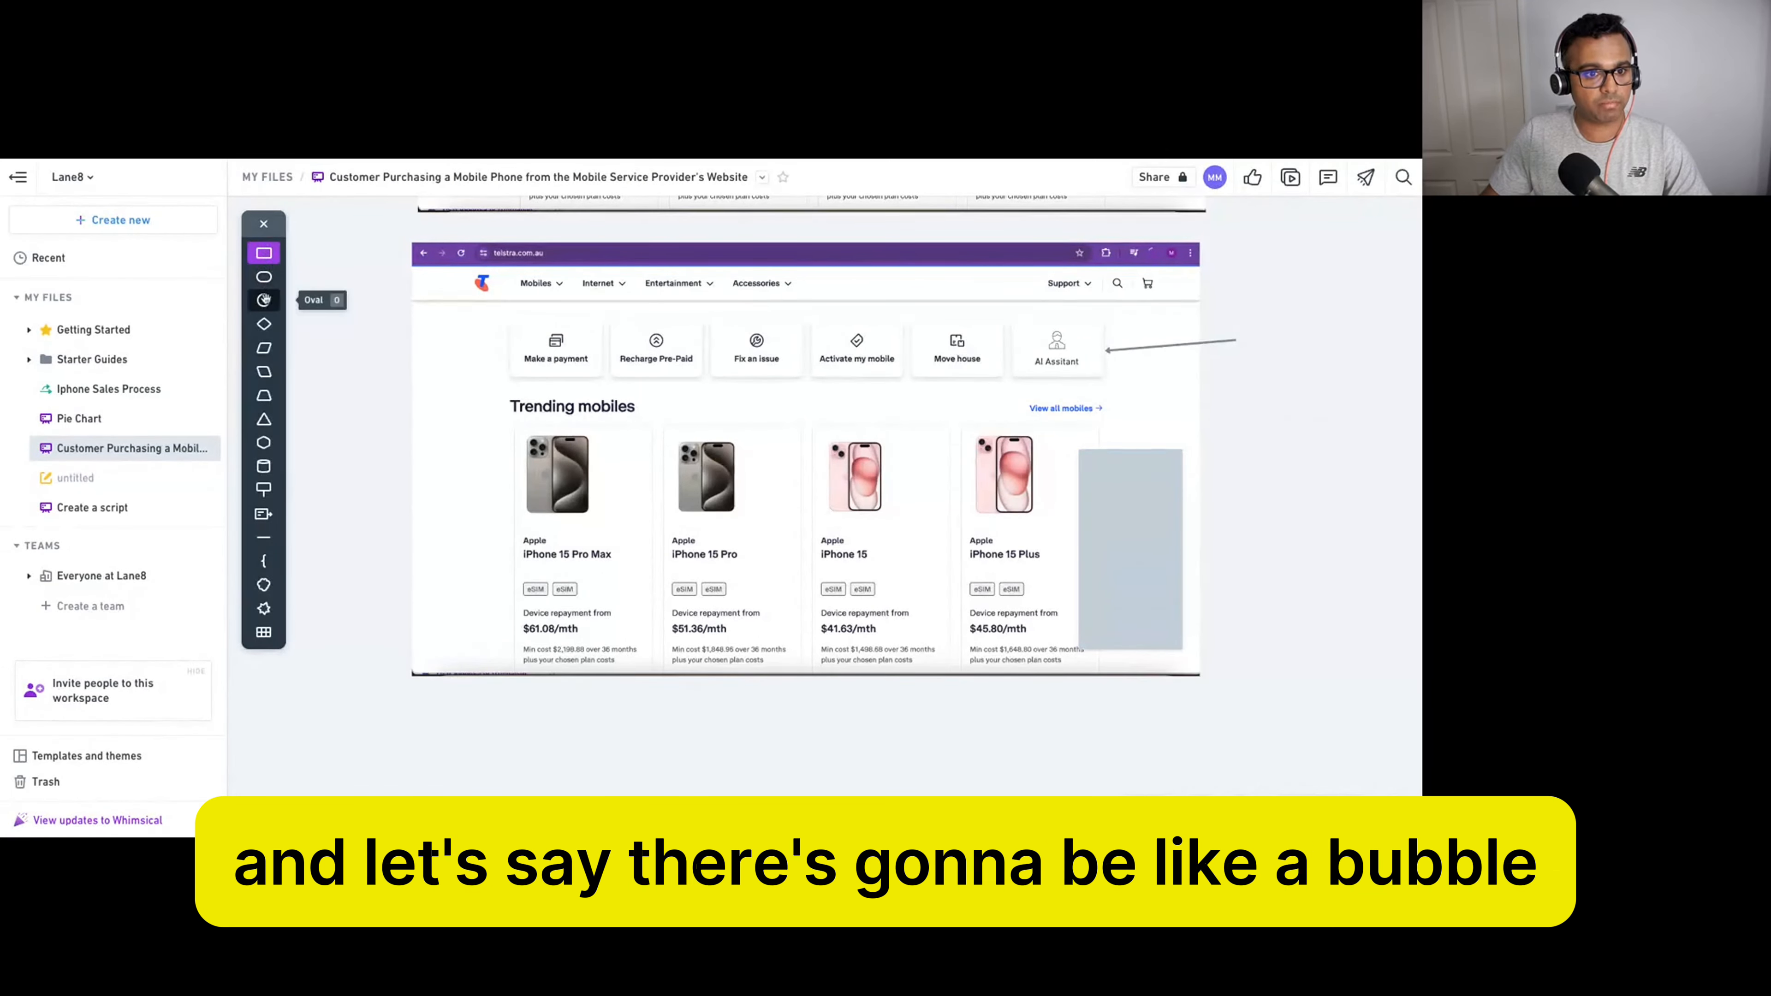
left_click(263, 419)
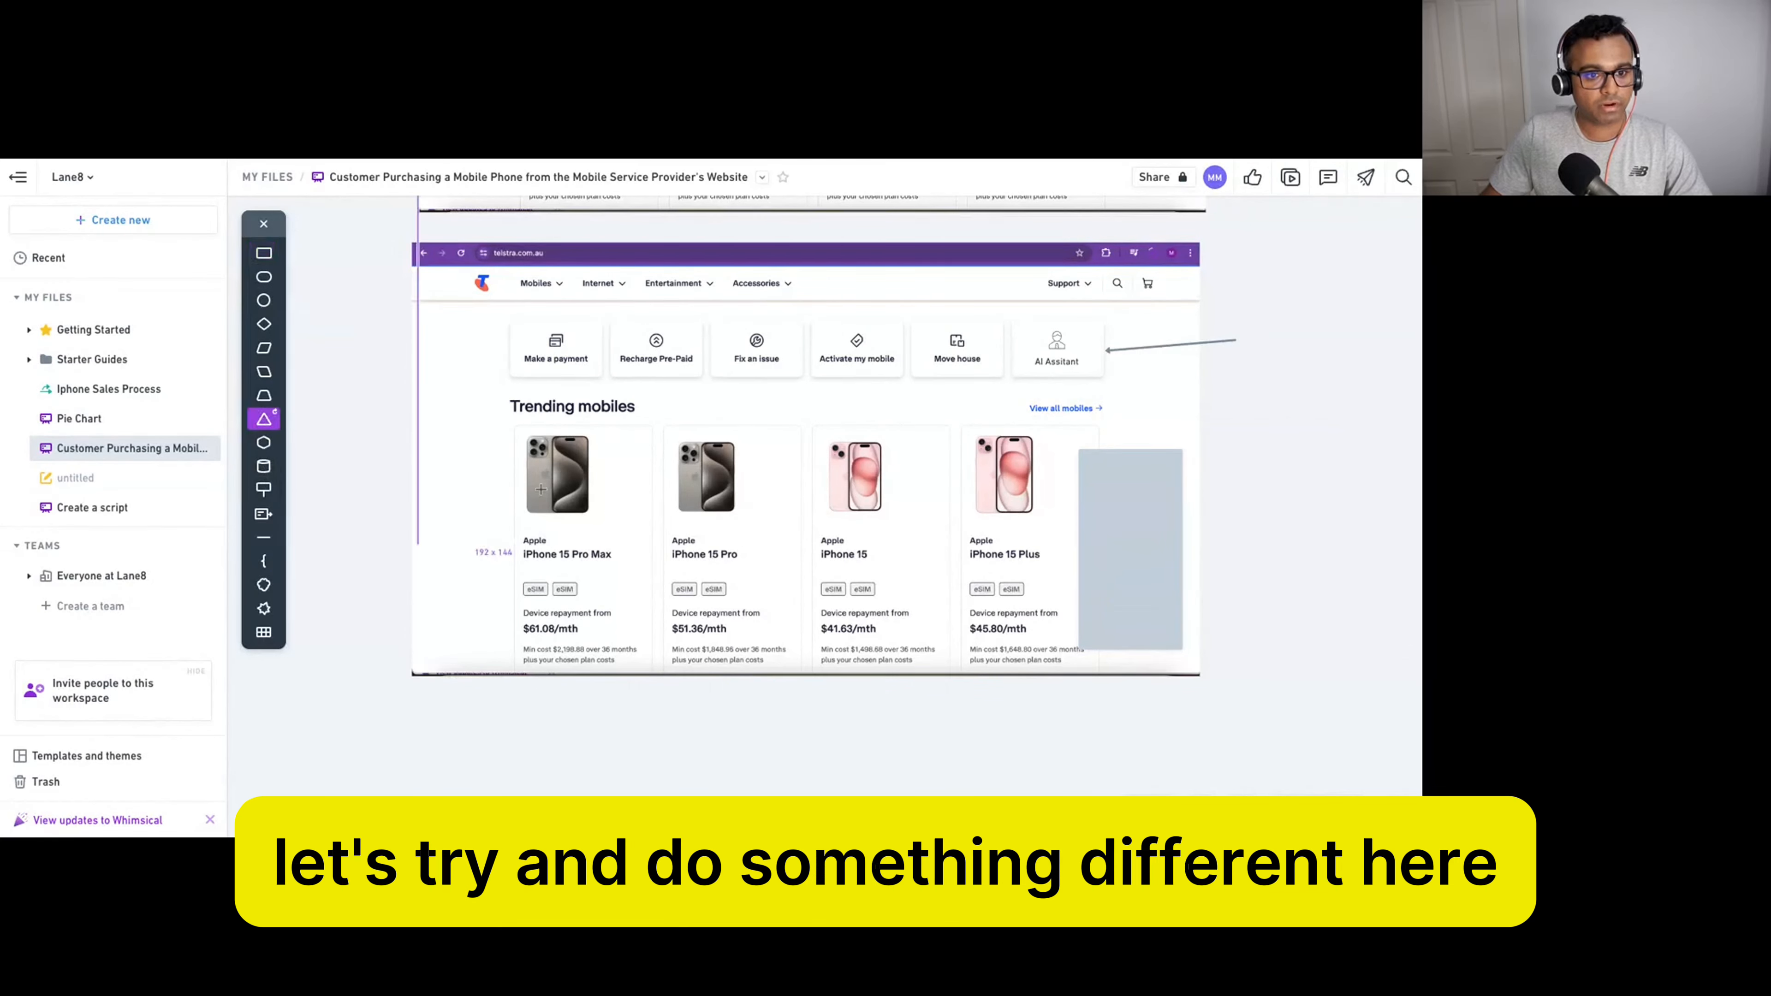
left_click(1169, 567)
left_click_drag(1166, 566, 1186, 648)
key("Delete")
key("ctrl+z")
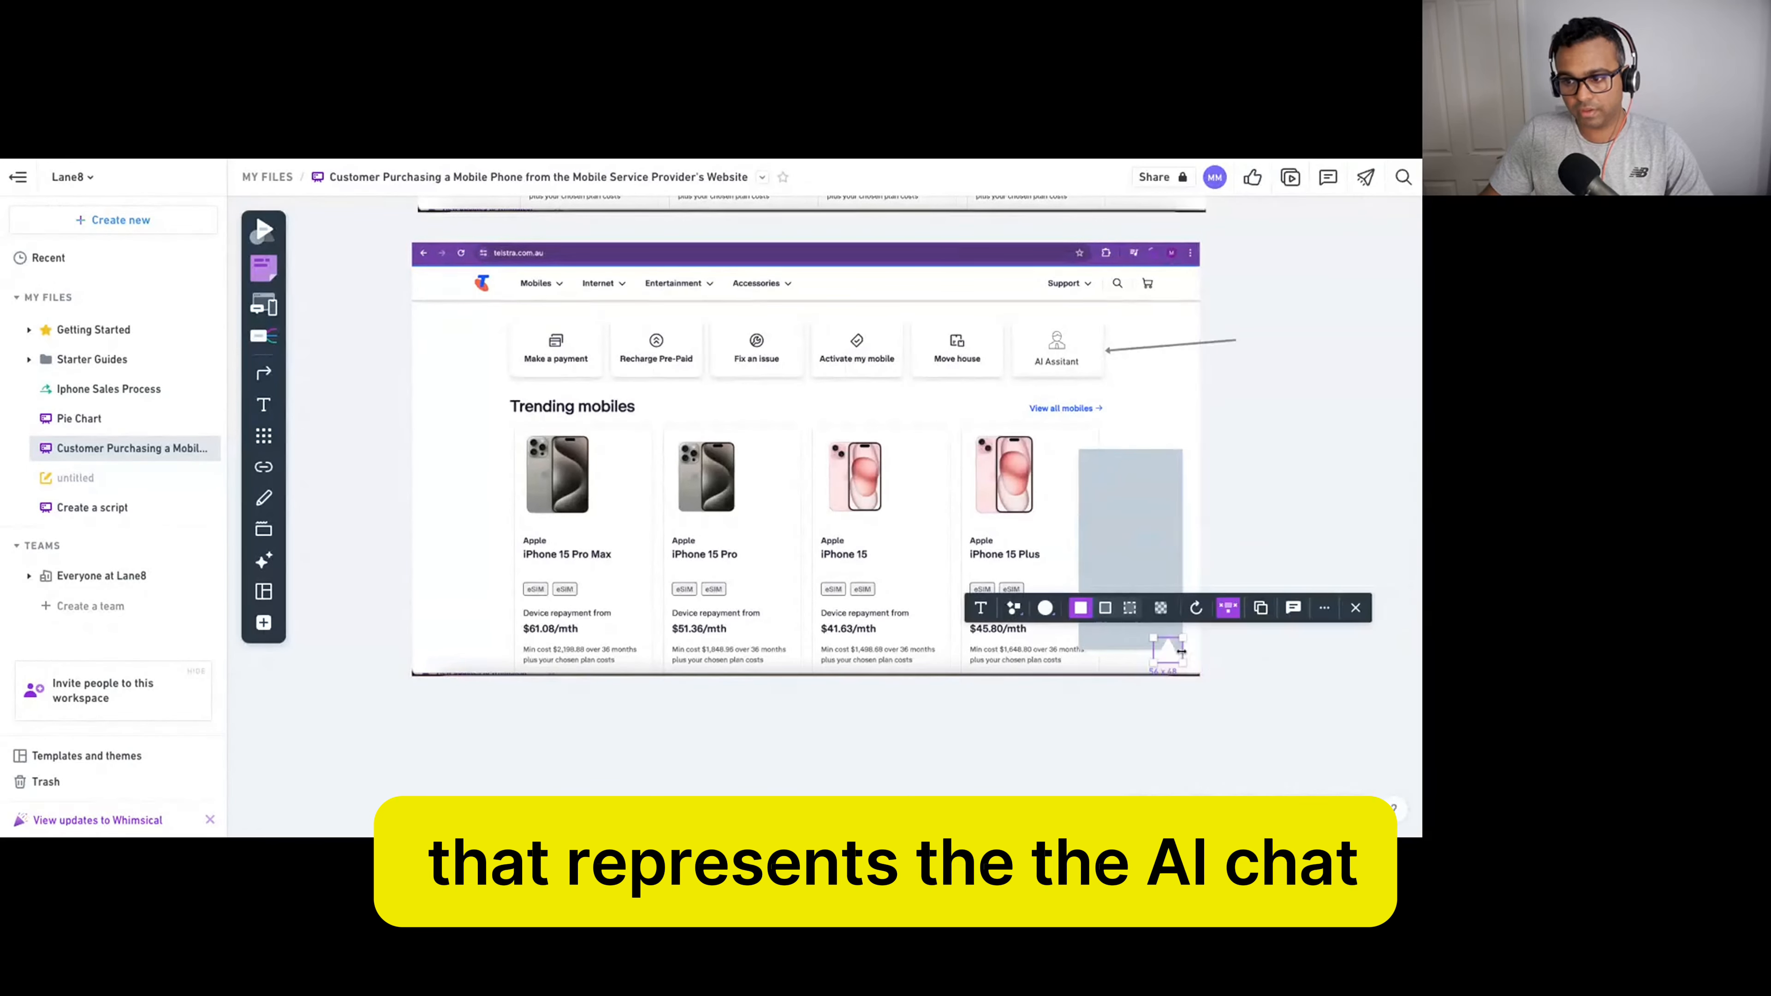
left_click(1044, 607)
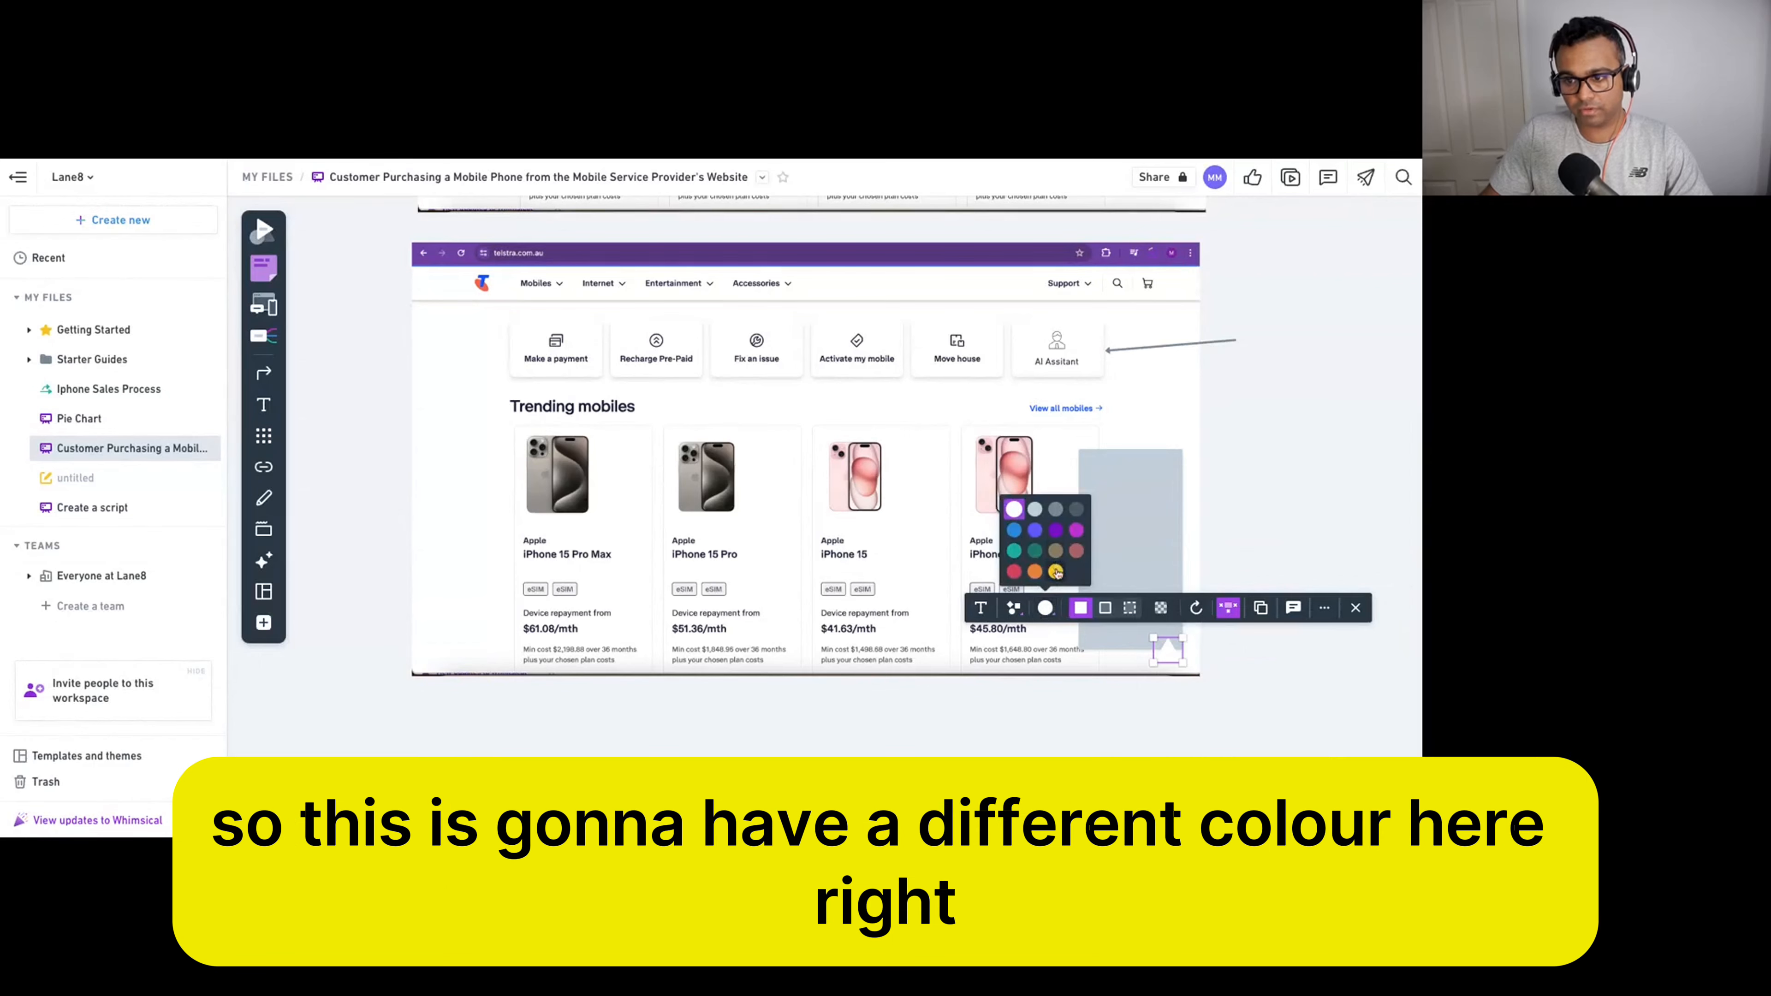
left_click(1057, 569)
left_click(1259, 648)
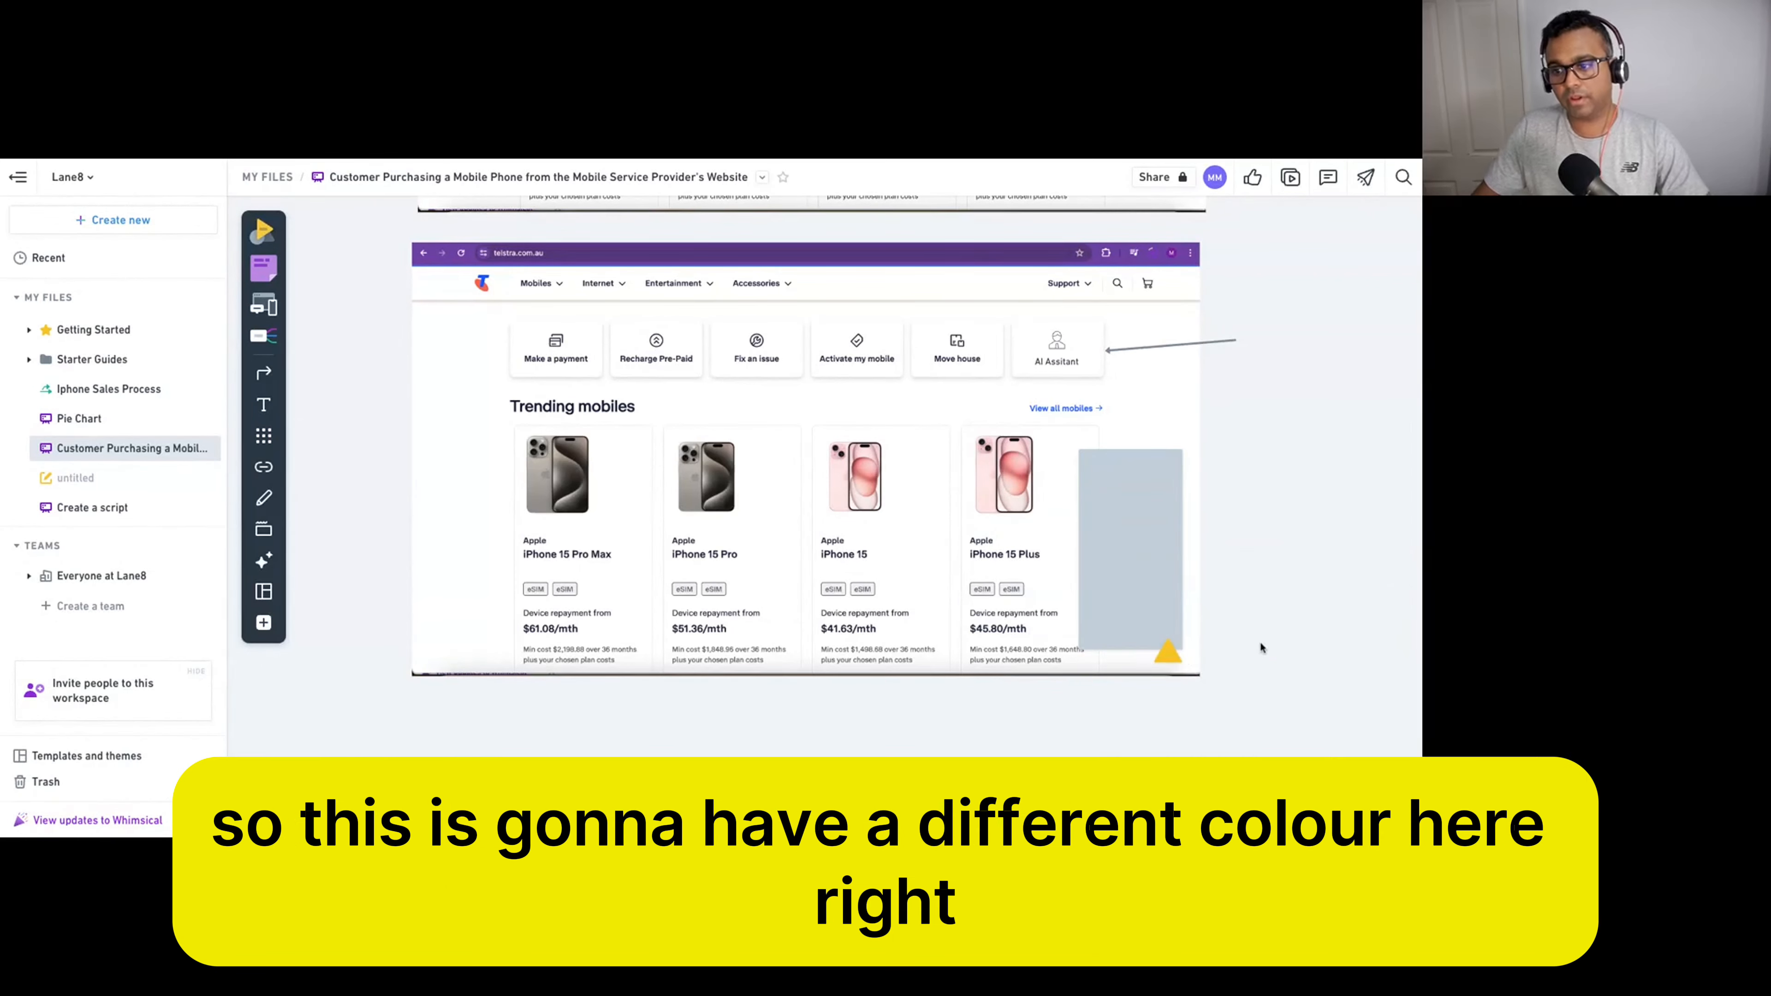
Select the grey chat panel and pick the pill shape for message bubbles.
left_click(1150, 566)
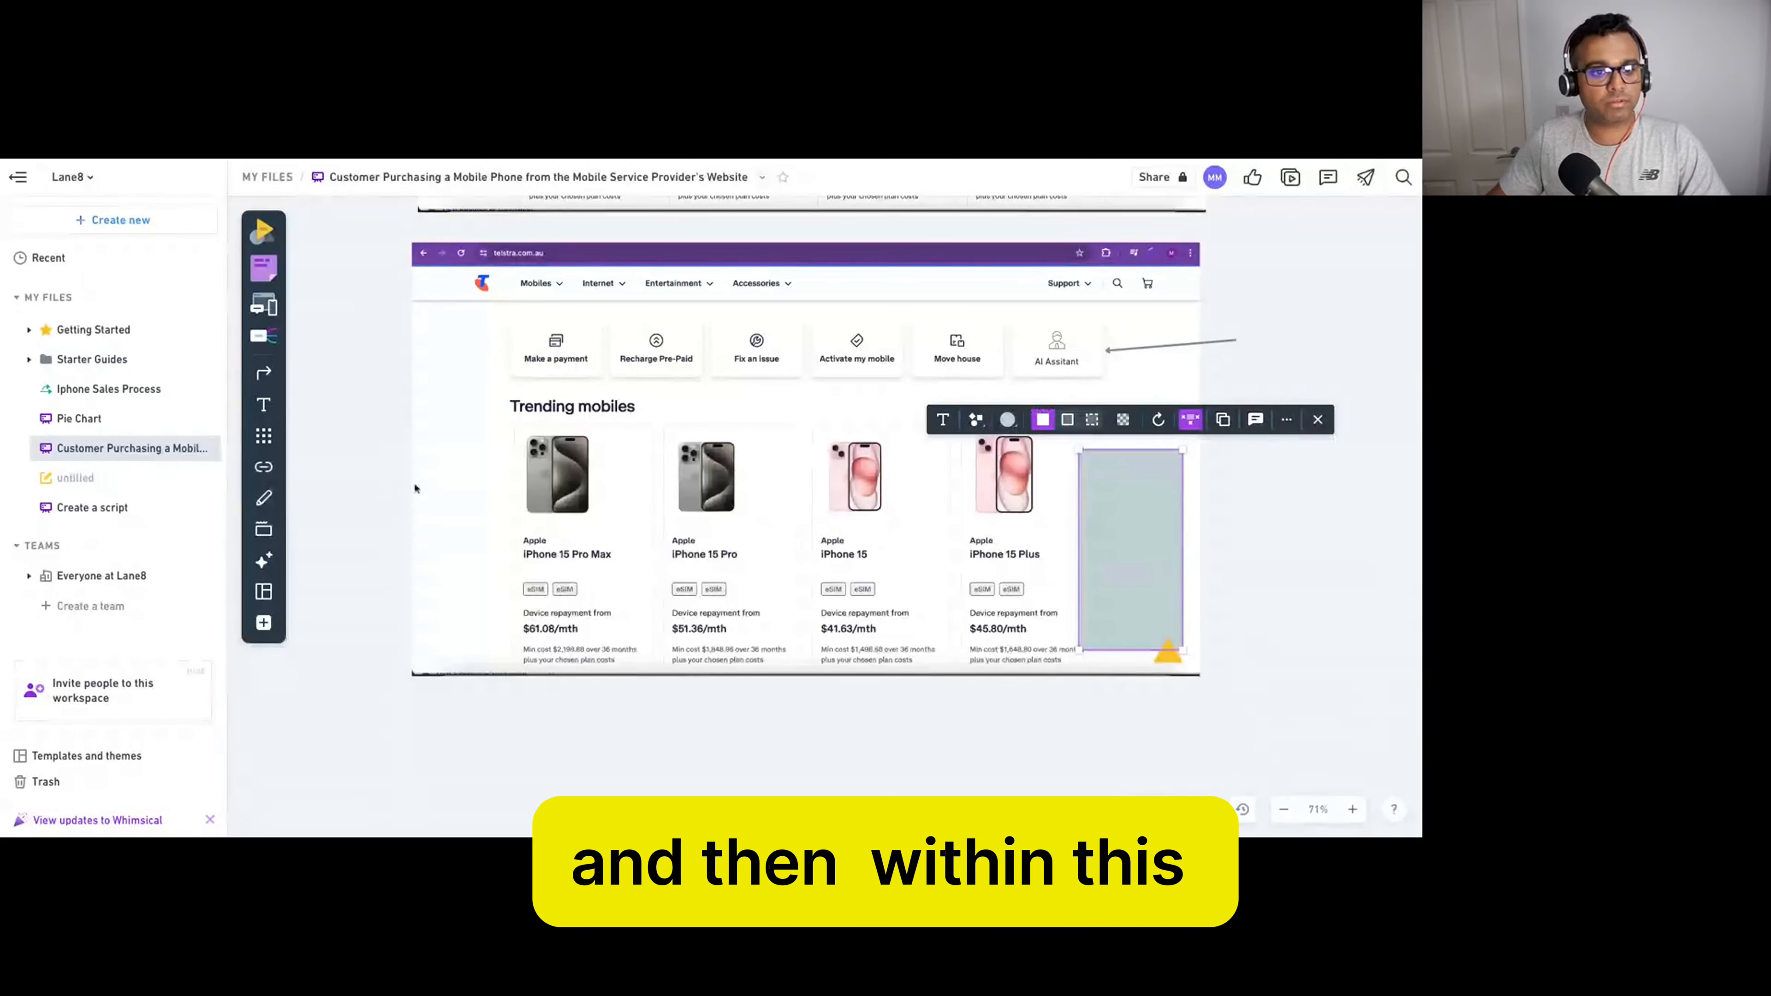
left_click(263, 231)
left_click(263, 277)
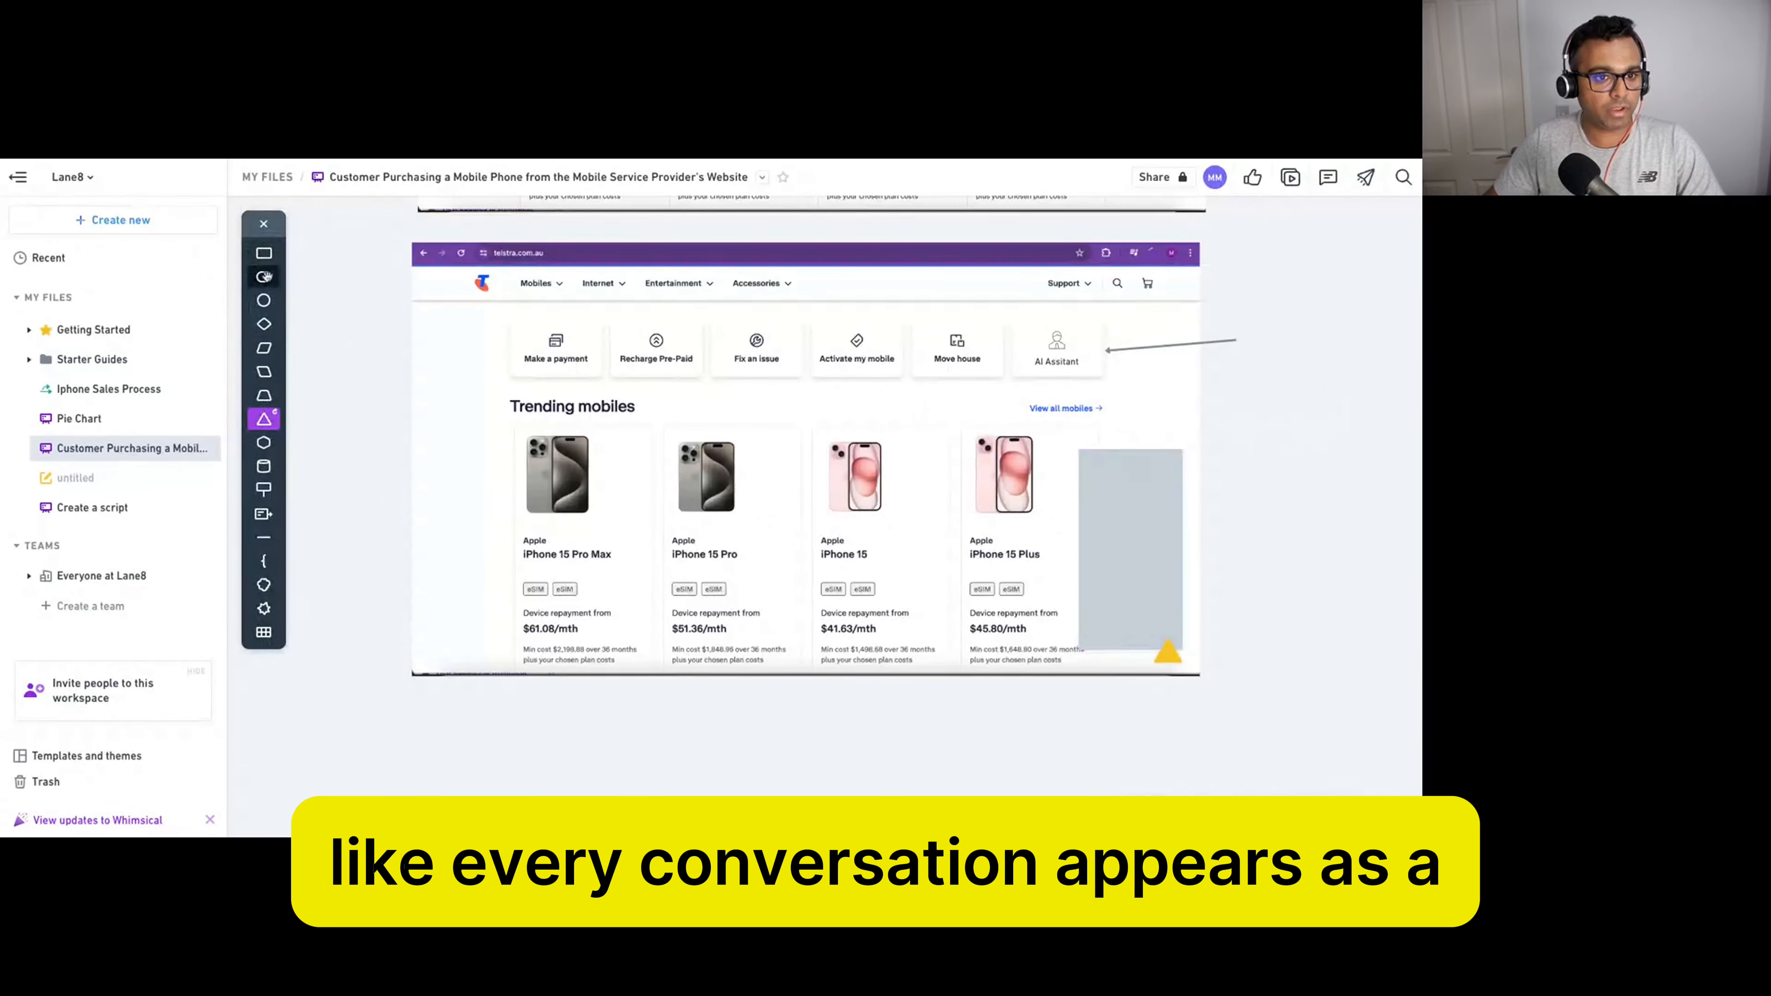
Add thin pill bubbles inside the chat panel, coloured dark grey and blue-violet.
left_click(1079, 590)
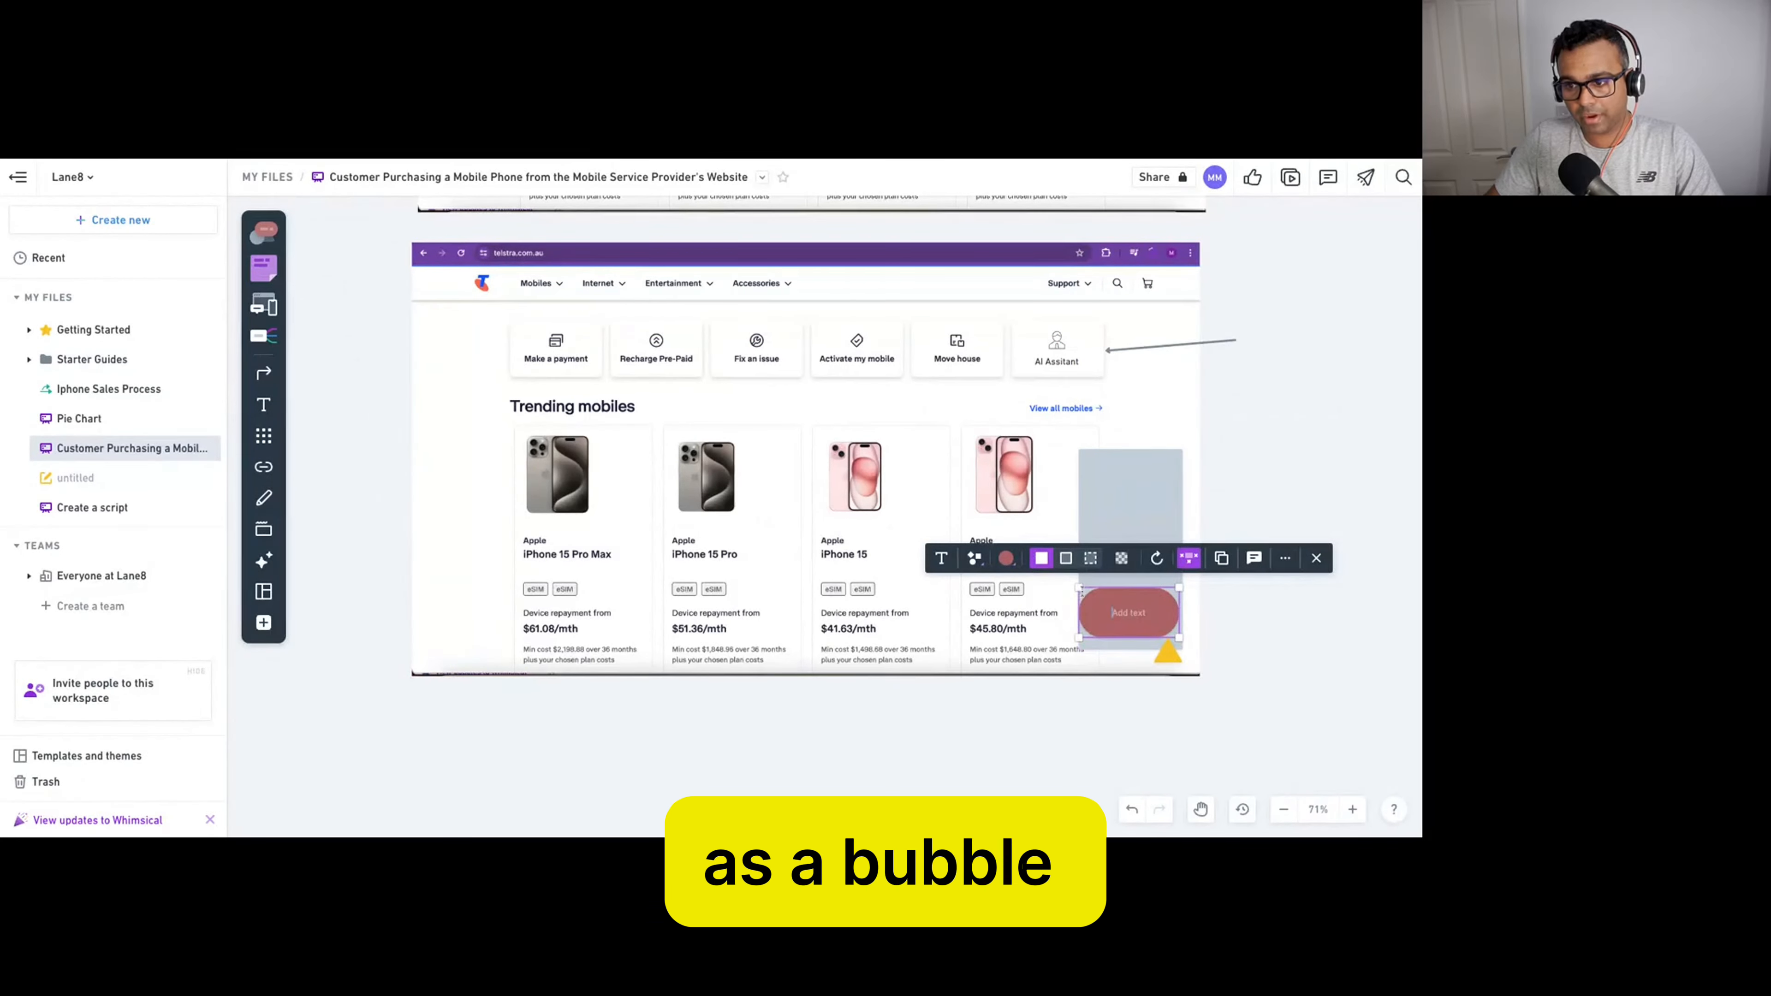
left_click_drag(1146, 596, 1144, 618)
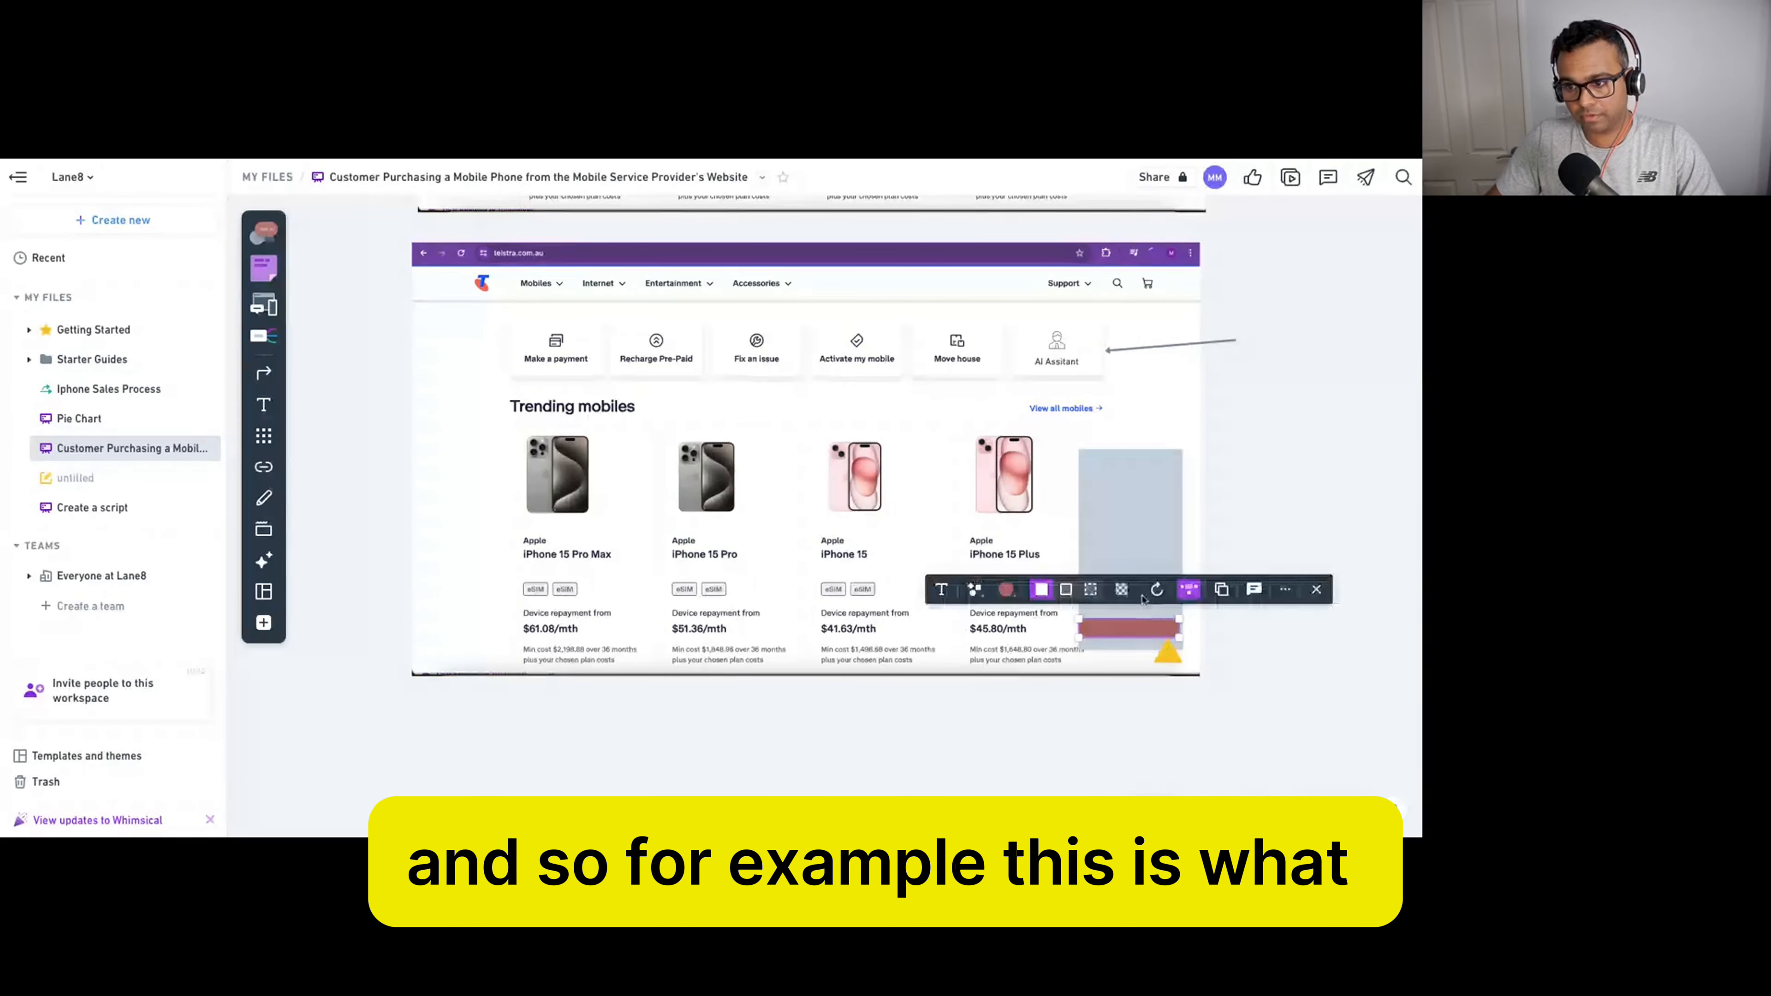
left_click(1006, 589)
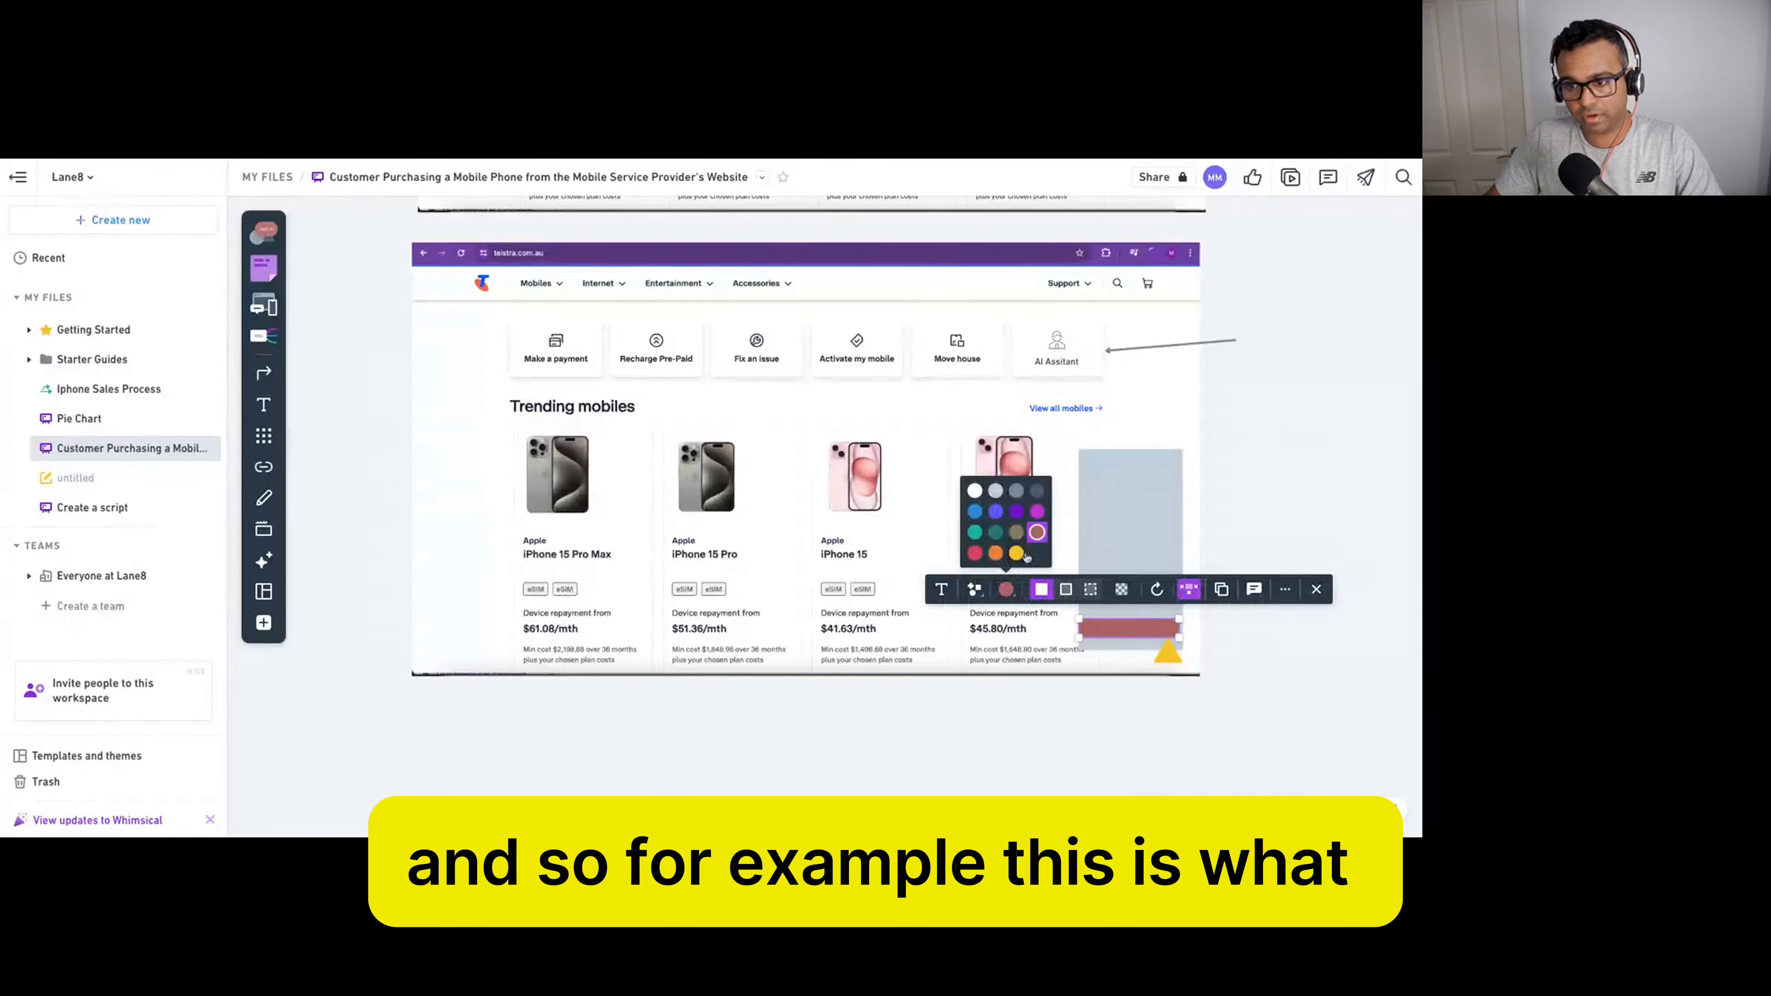
left_click(995, 491)
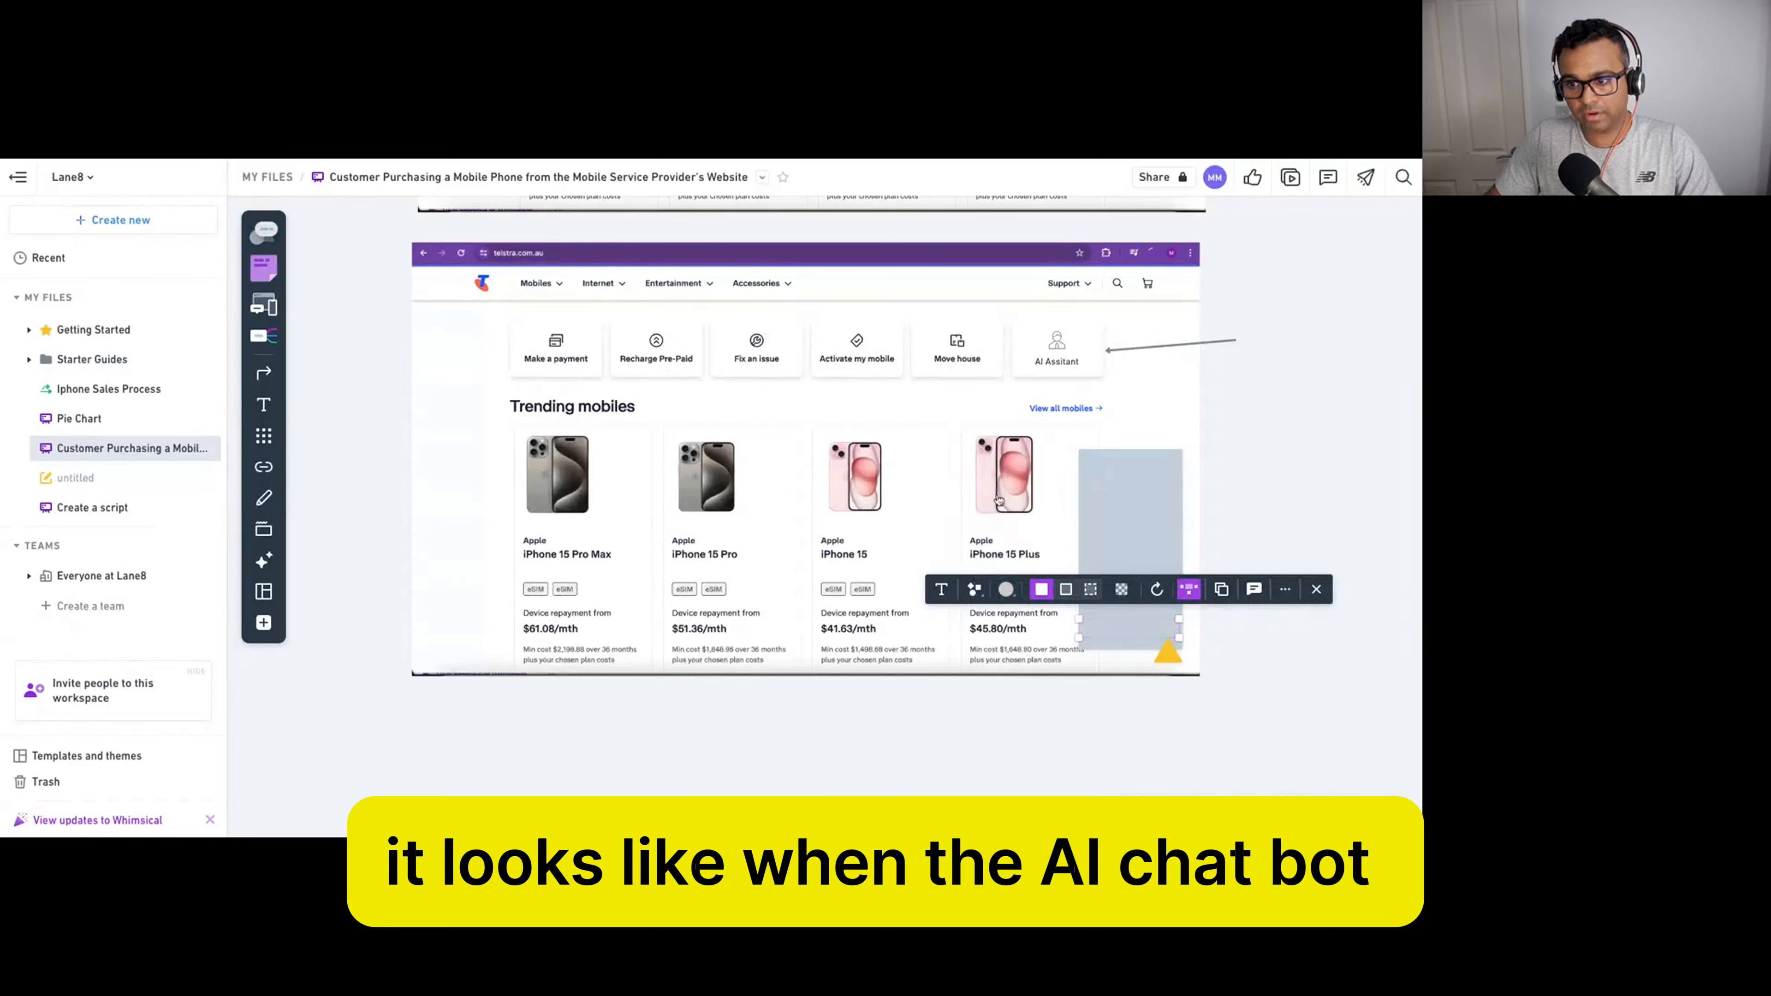
left_click(1006, 589)
left_click(1014, 497)
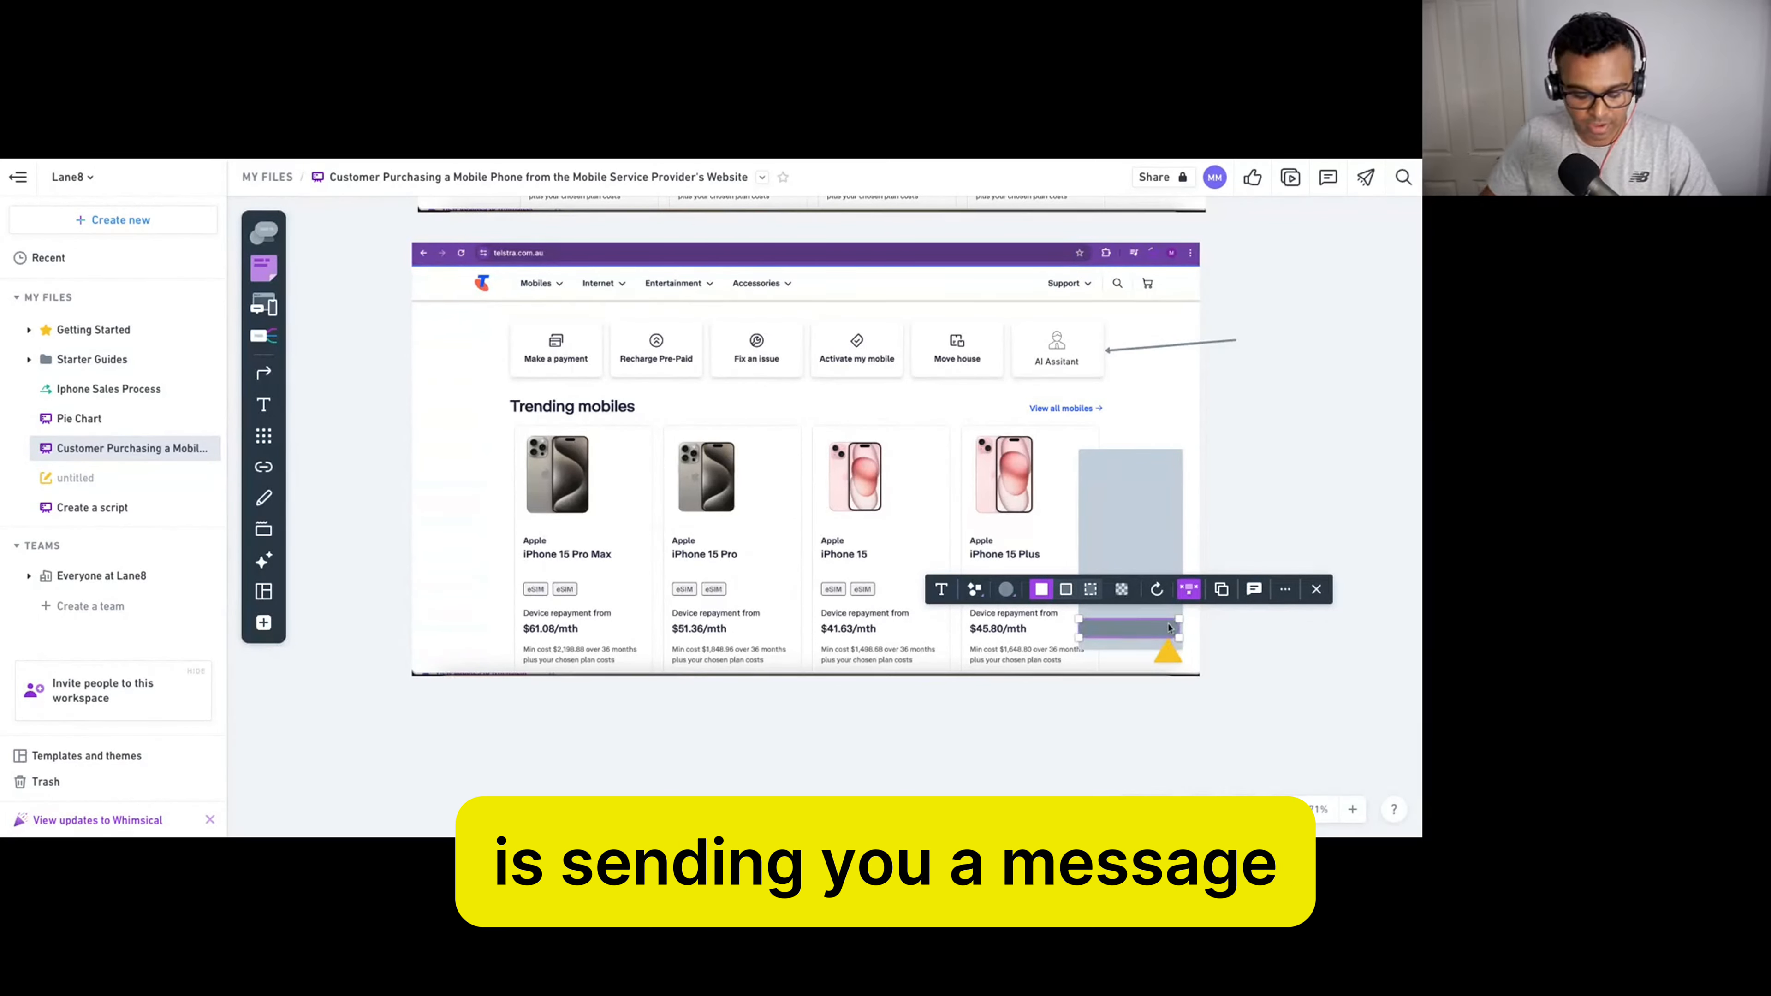
mouse_move(1161, 630)
left_mouse_down()
mouse_move(1173, 643)
mouse_move(1162, 612)
left_mouse_up()
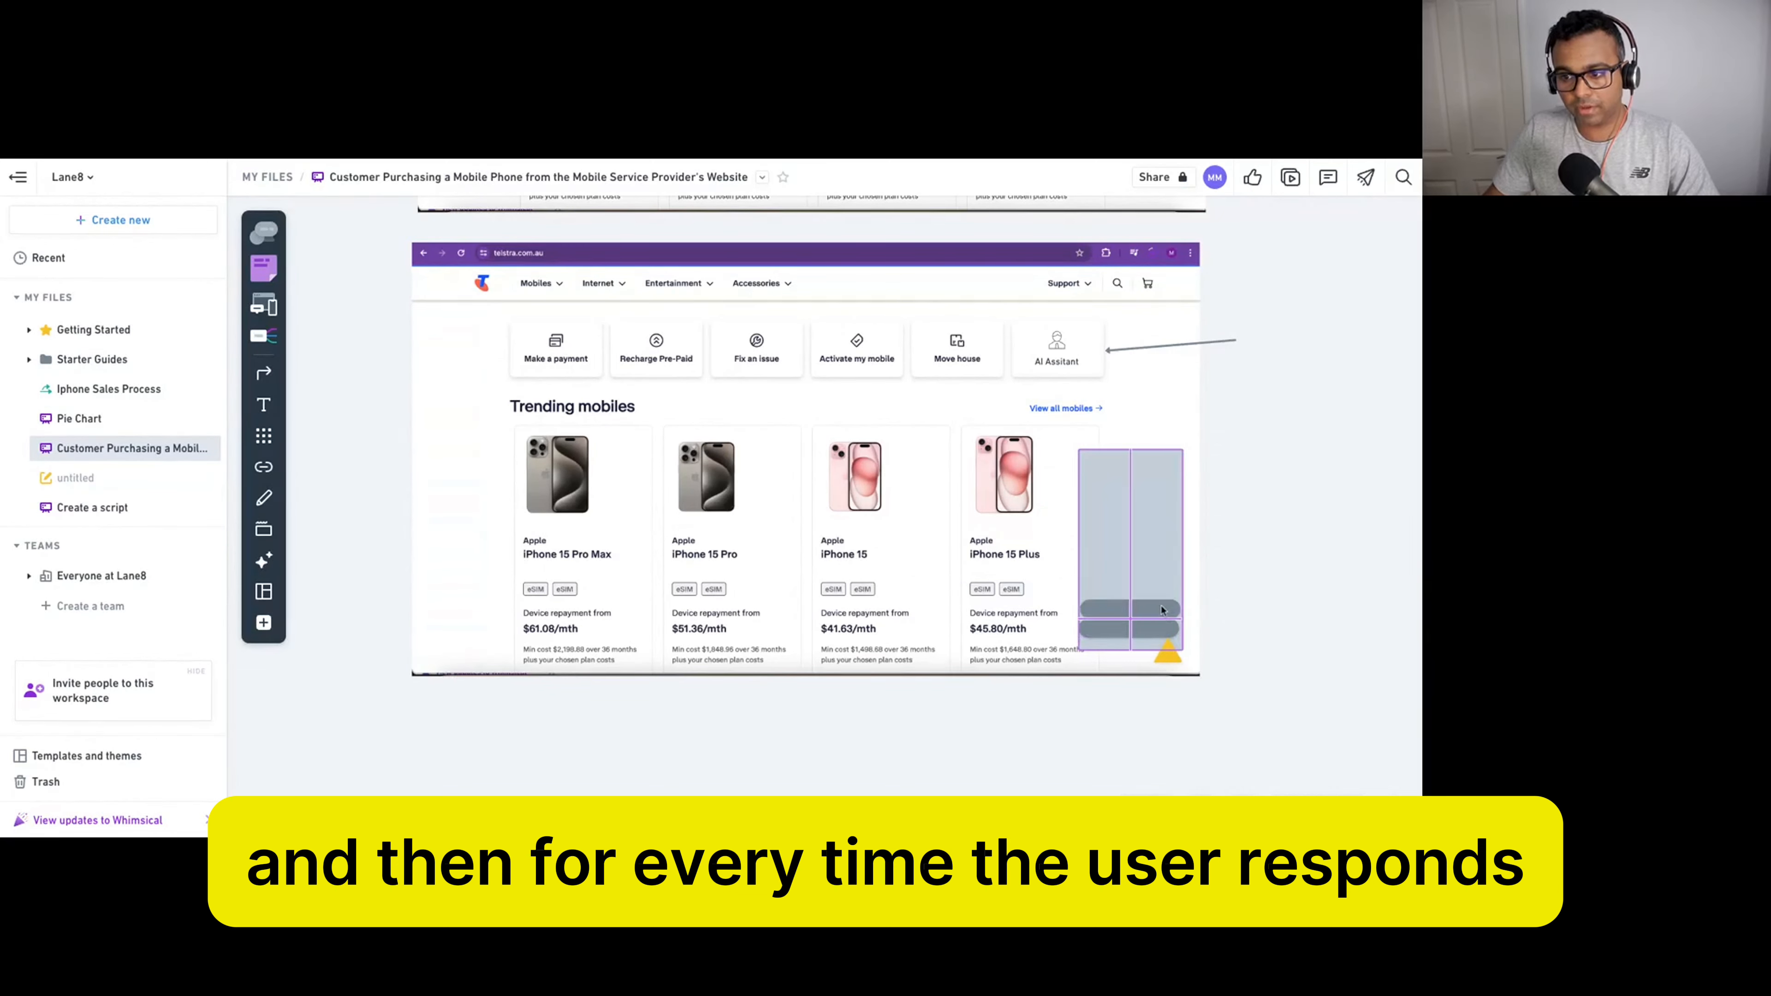
left_click(1009, 572)
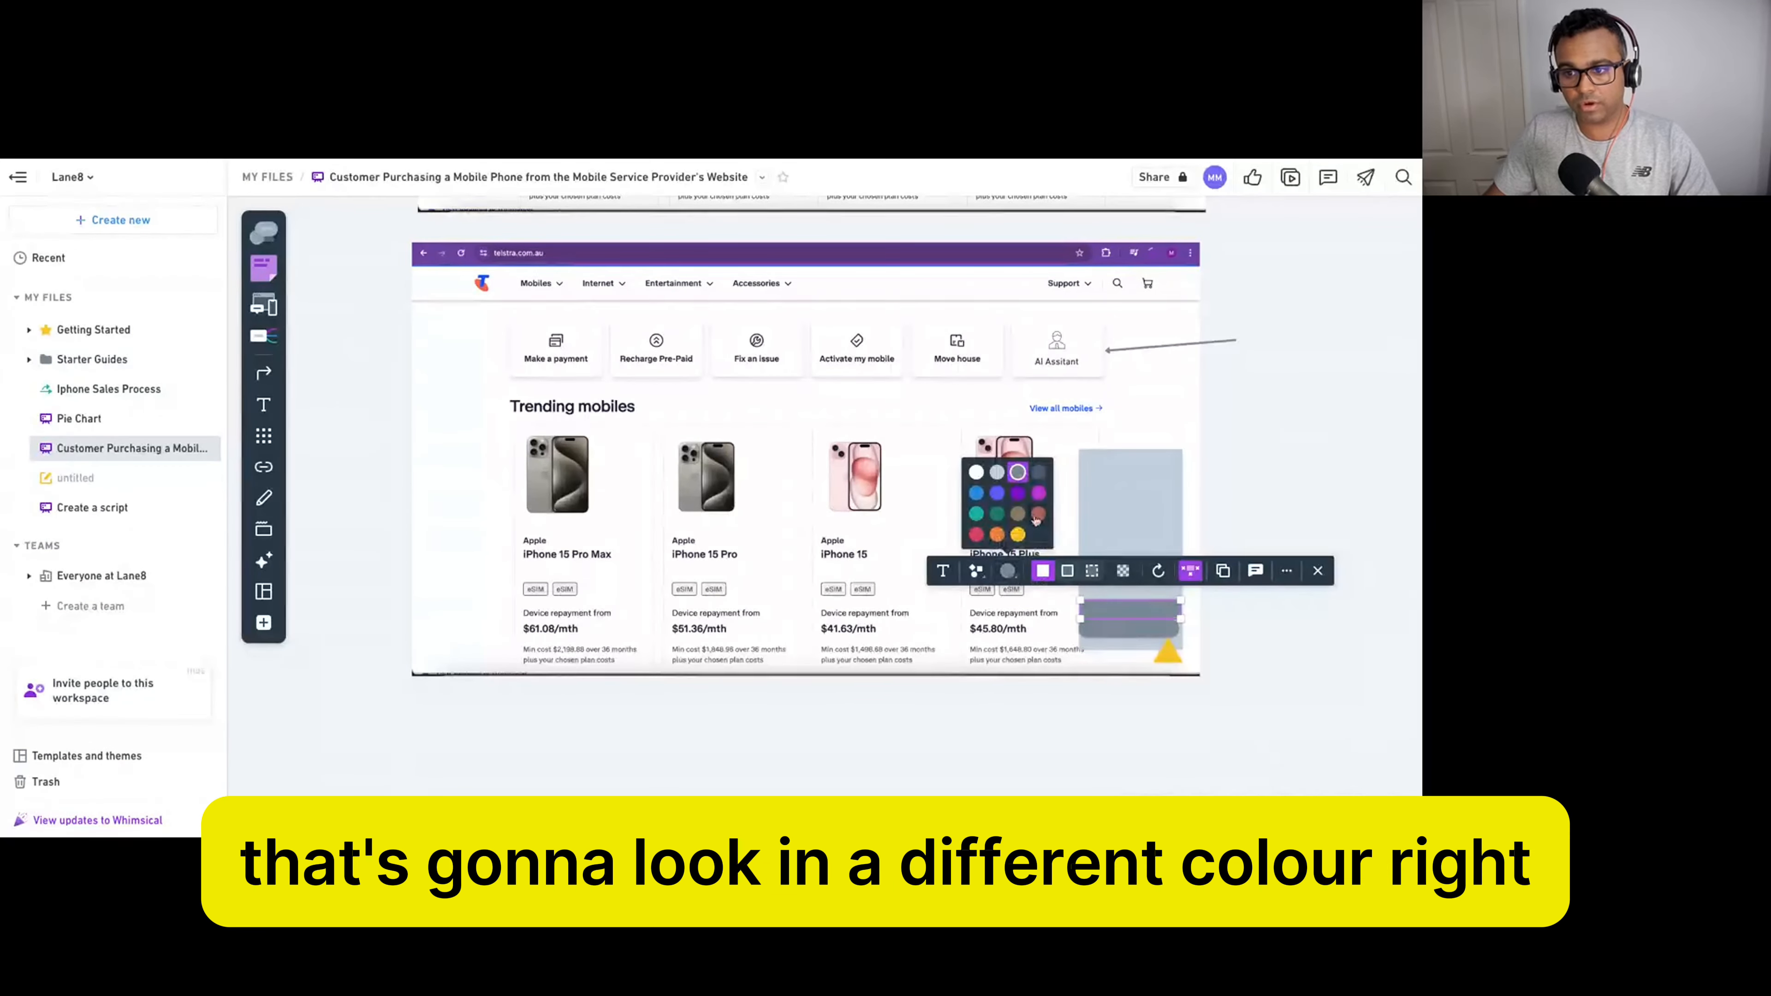
left_click(1007, 495)
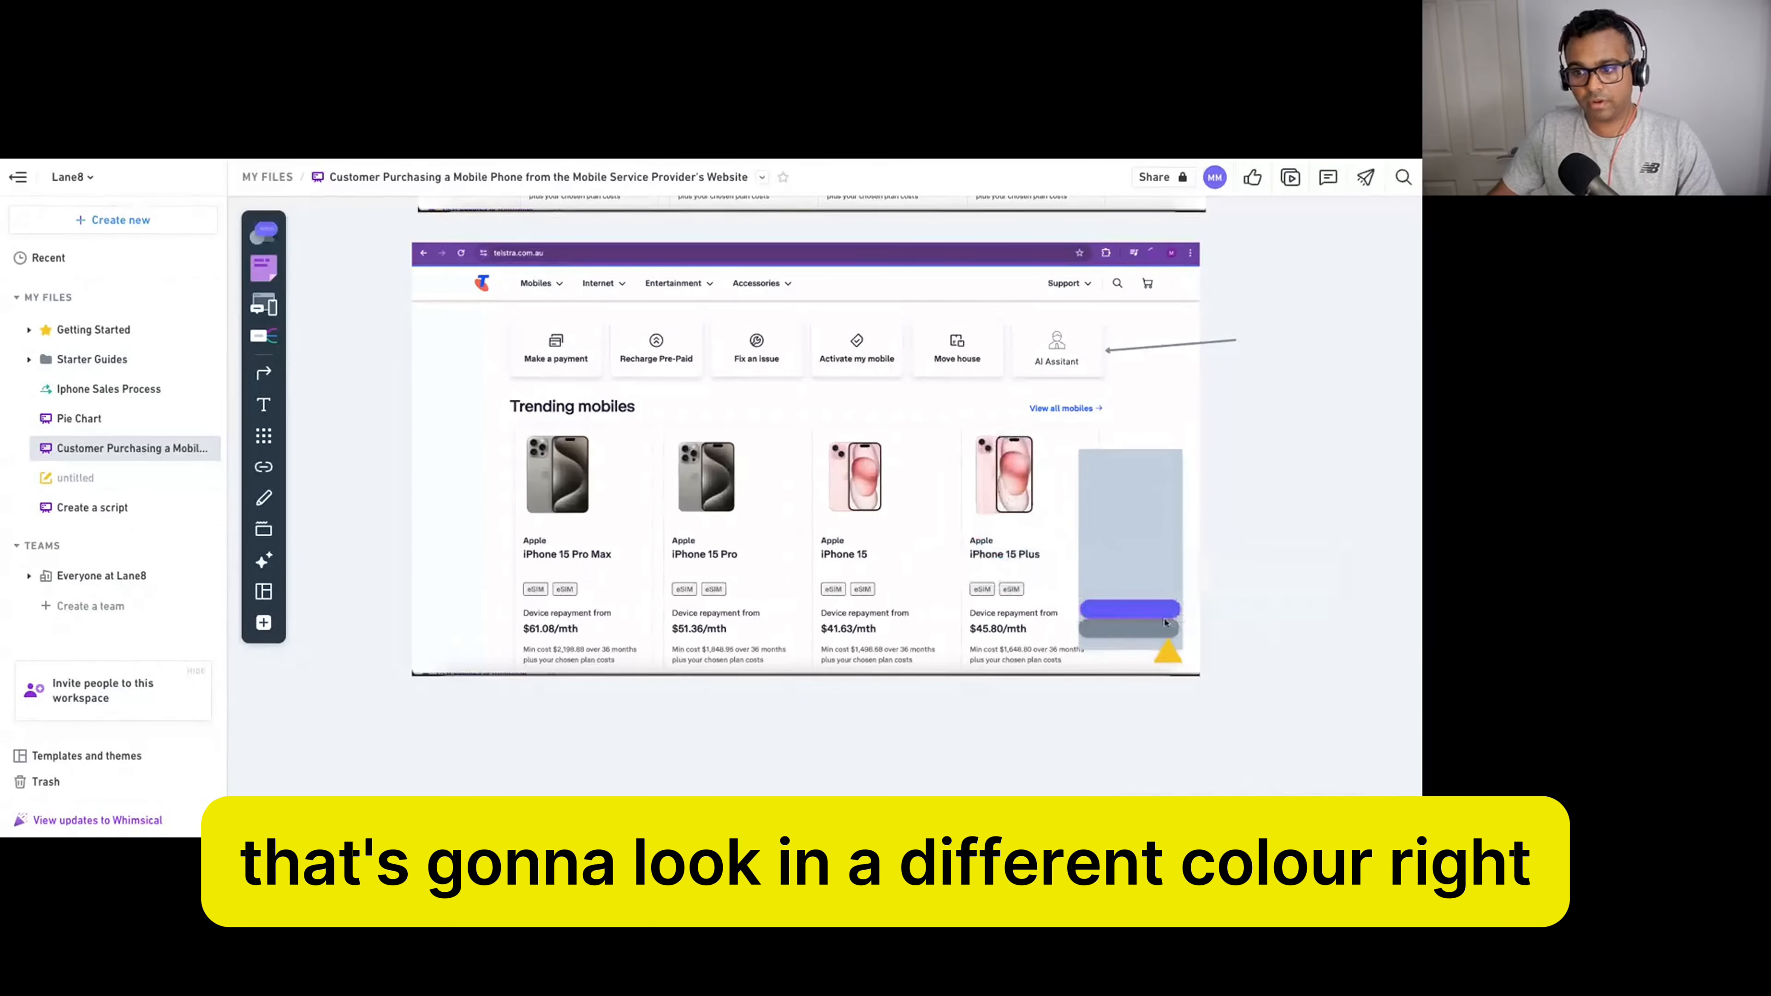
Duplicate the grey pill and place the copy above the blue bubble.
left_click(1154, 630)
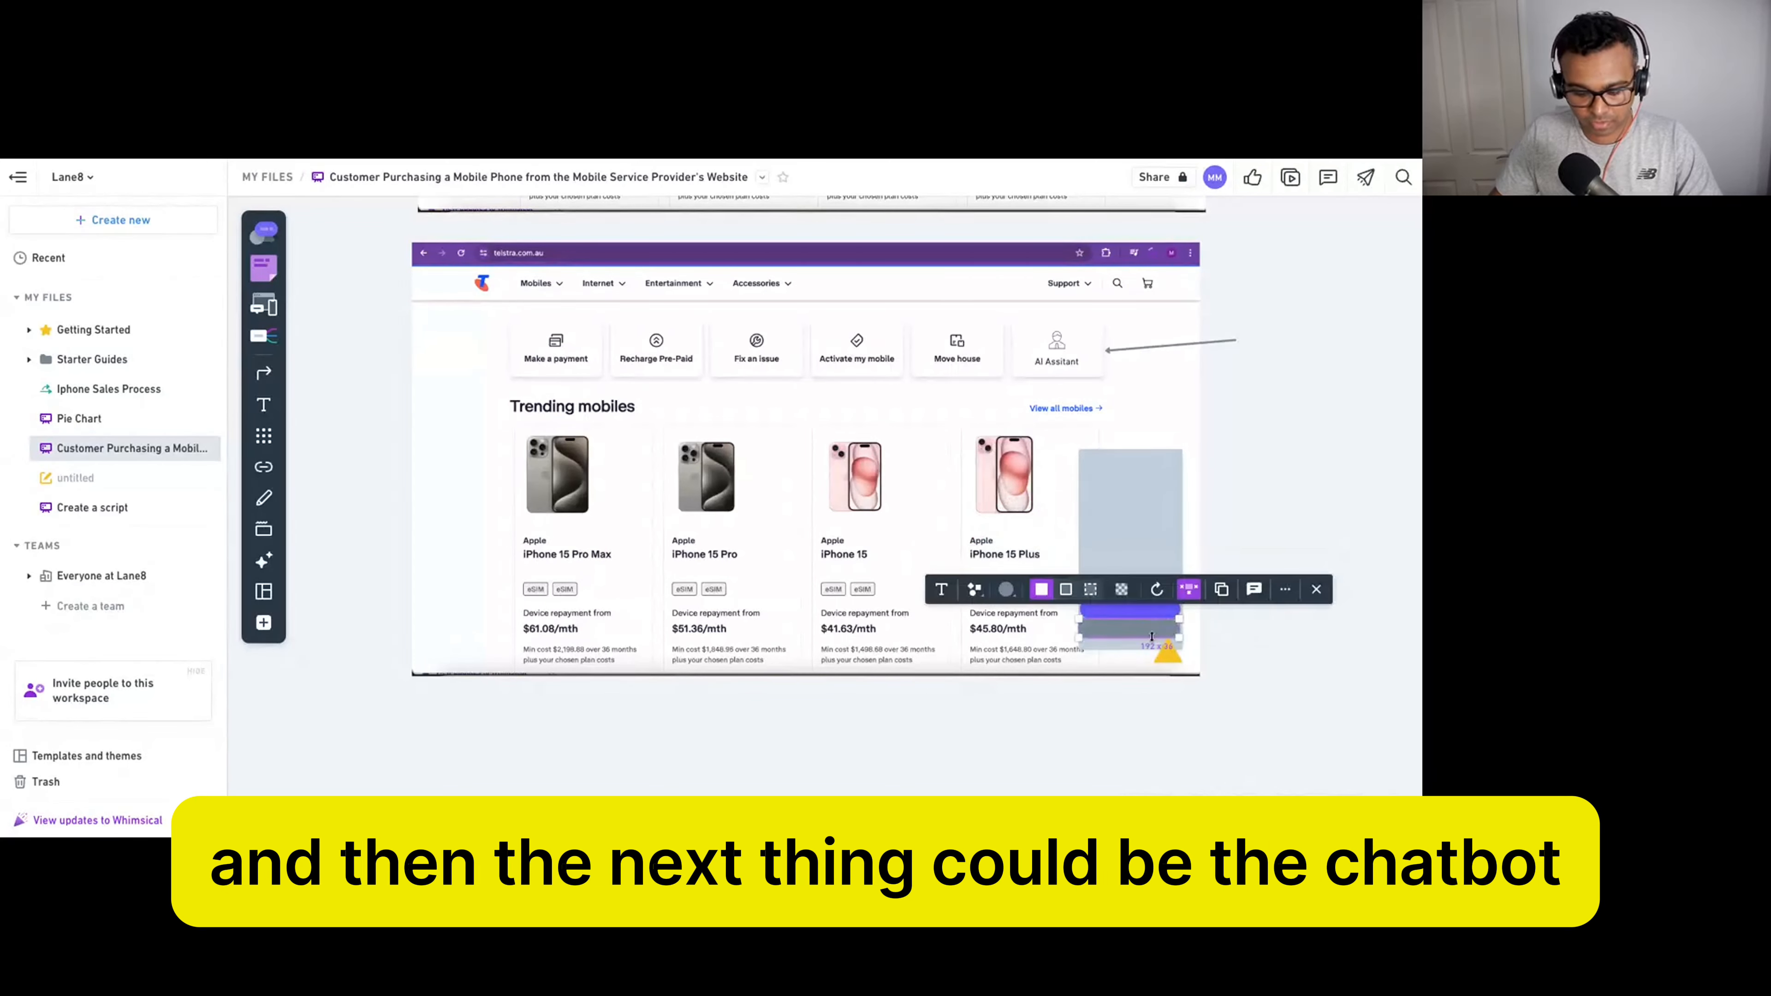
key("super+d")
left_click_drag(1170, 643, 1165, 592)
left_click(1247, 624)
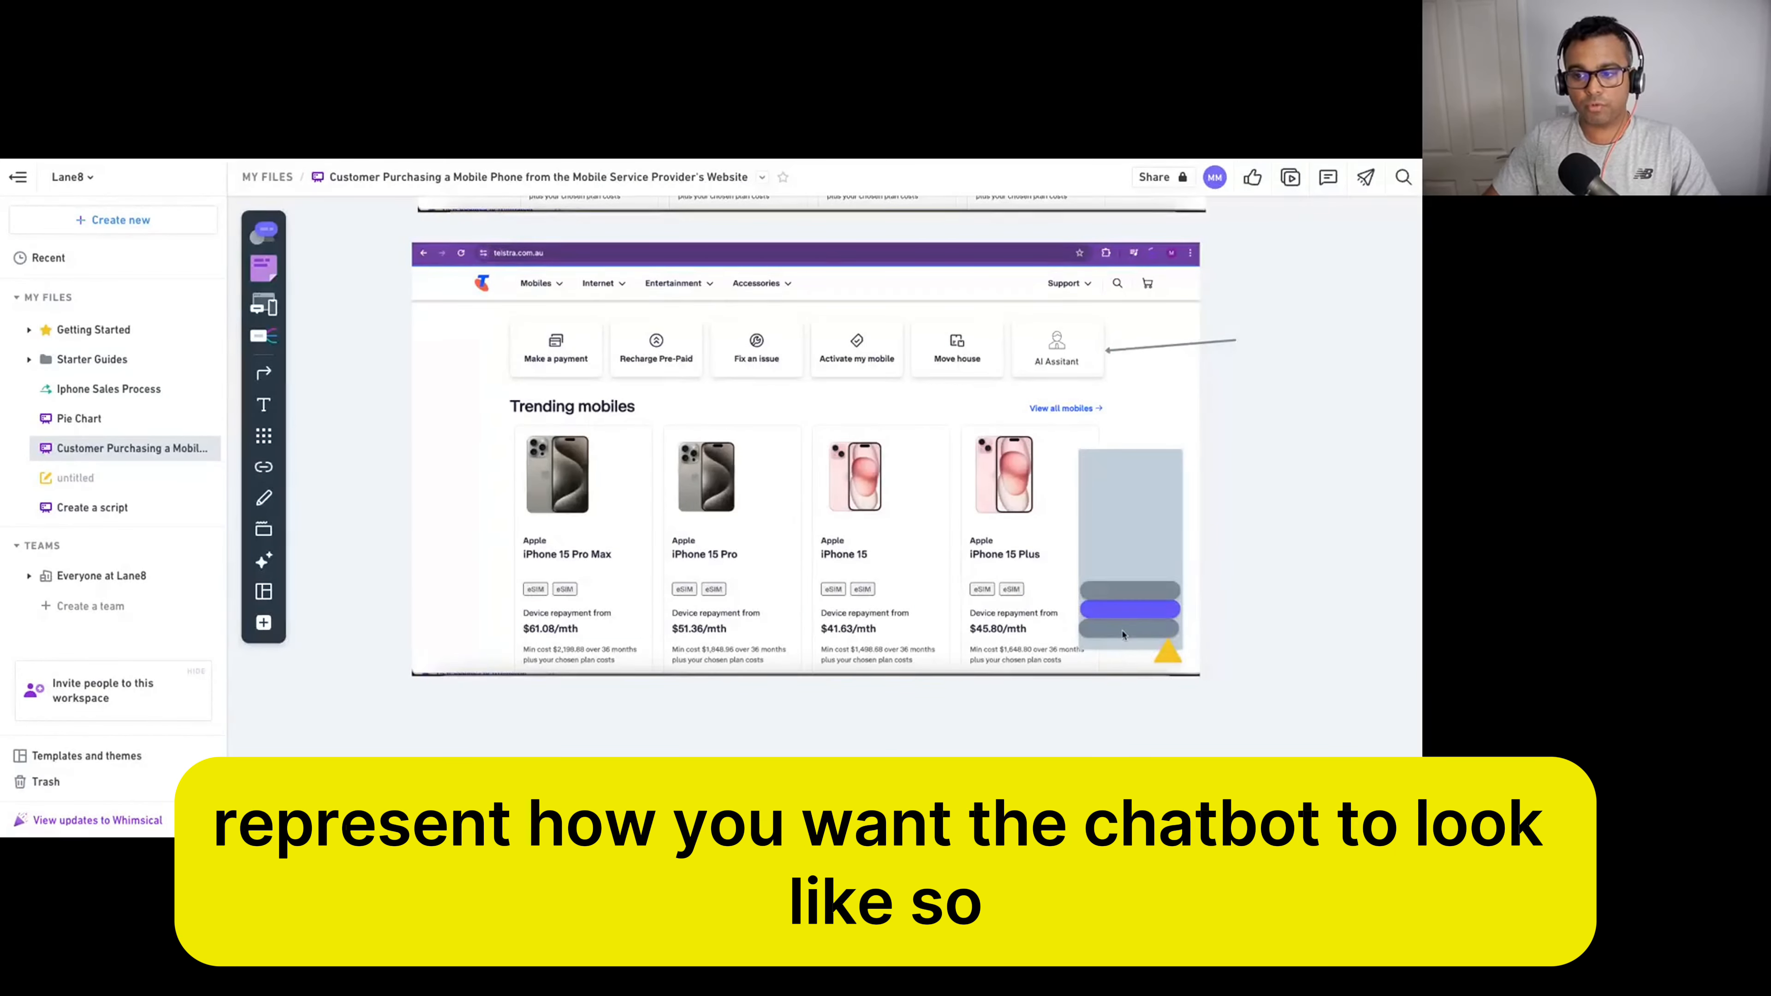
Fill the three bubbles with placeholder text: 'efewfewf', 'wefwefewf' and 'ewfwefew'.
left_click(1123, 634)
type("efewfewf")
left_click(1134, 614)
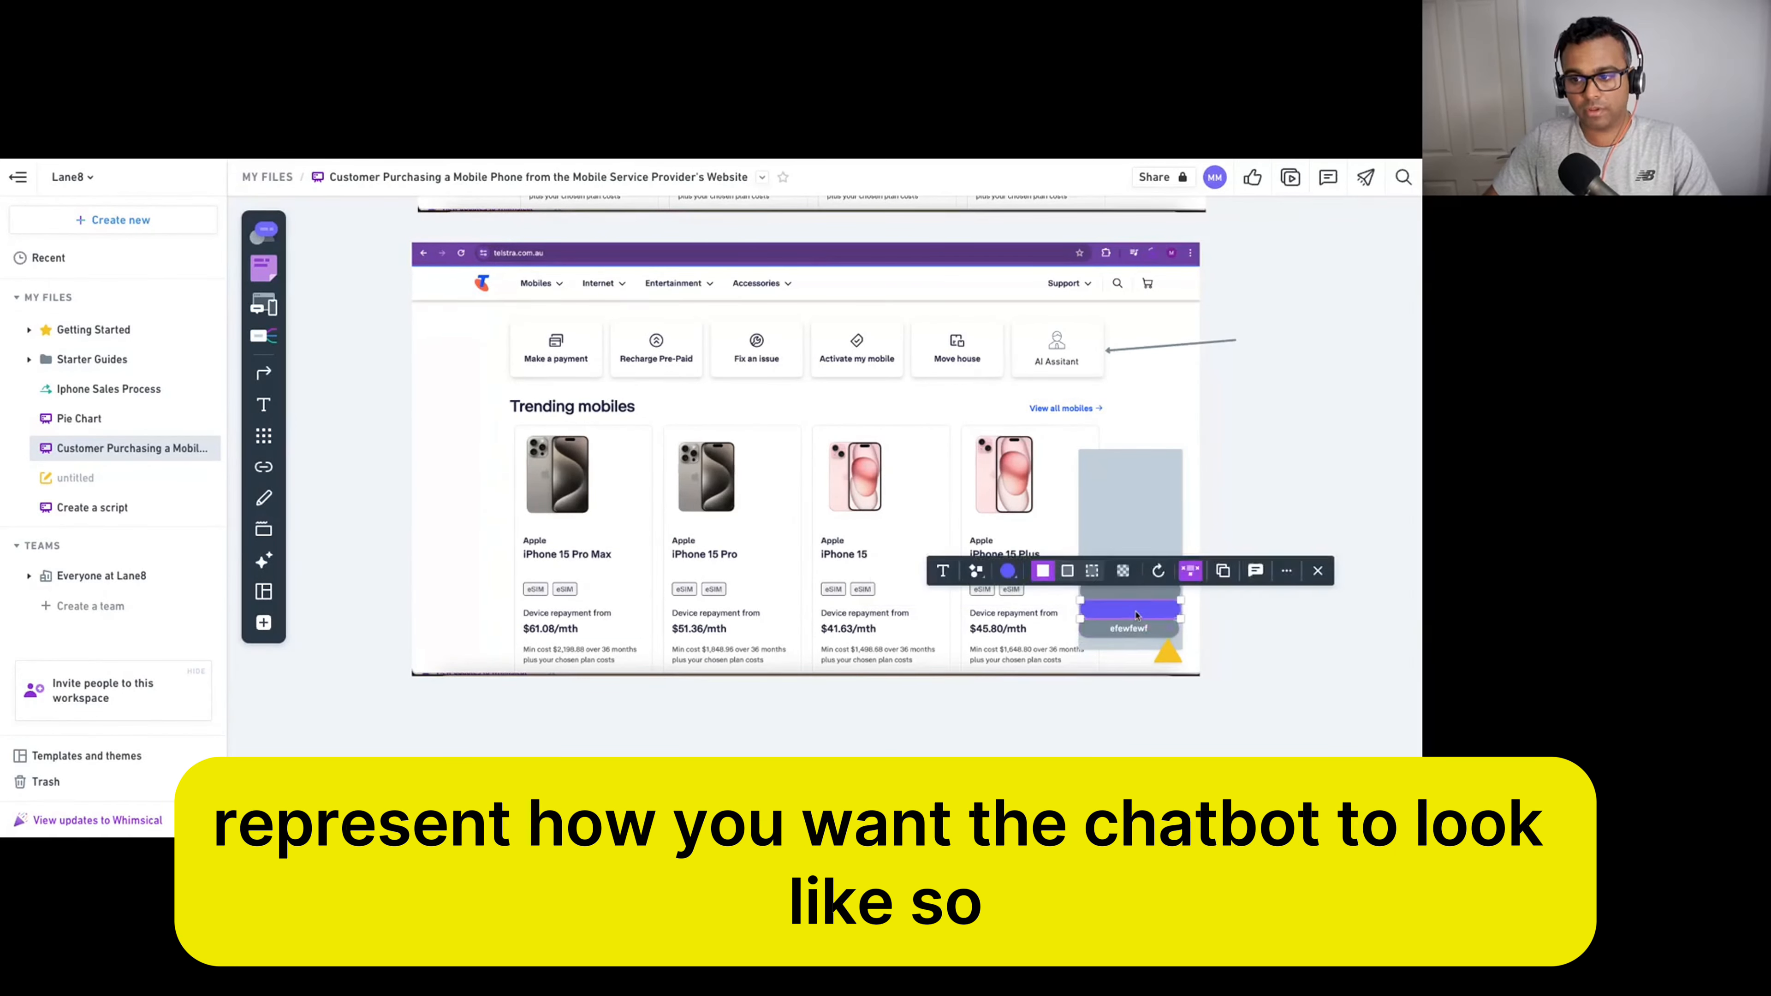
type("wefwefewf")
left_click(1139, 597)
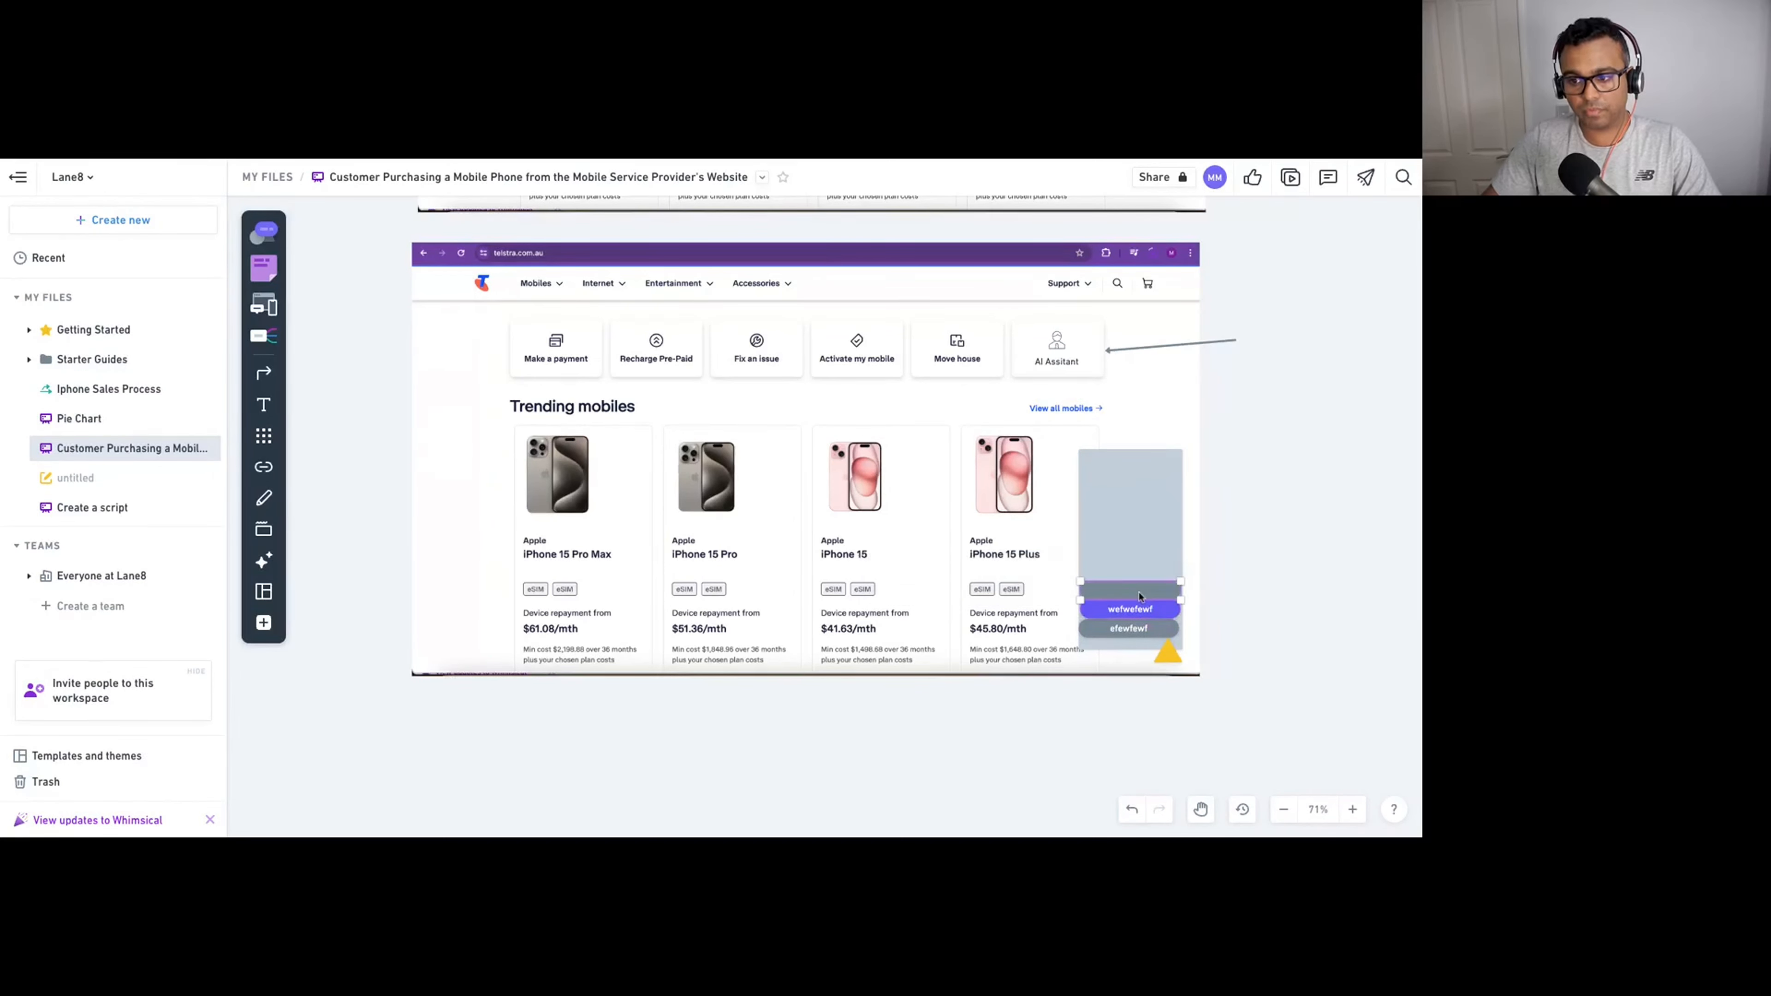
type("ewfwefew")
left_click(1236, 626)
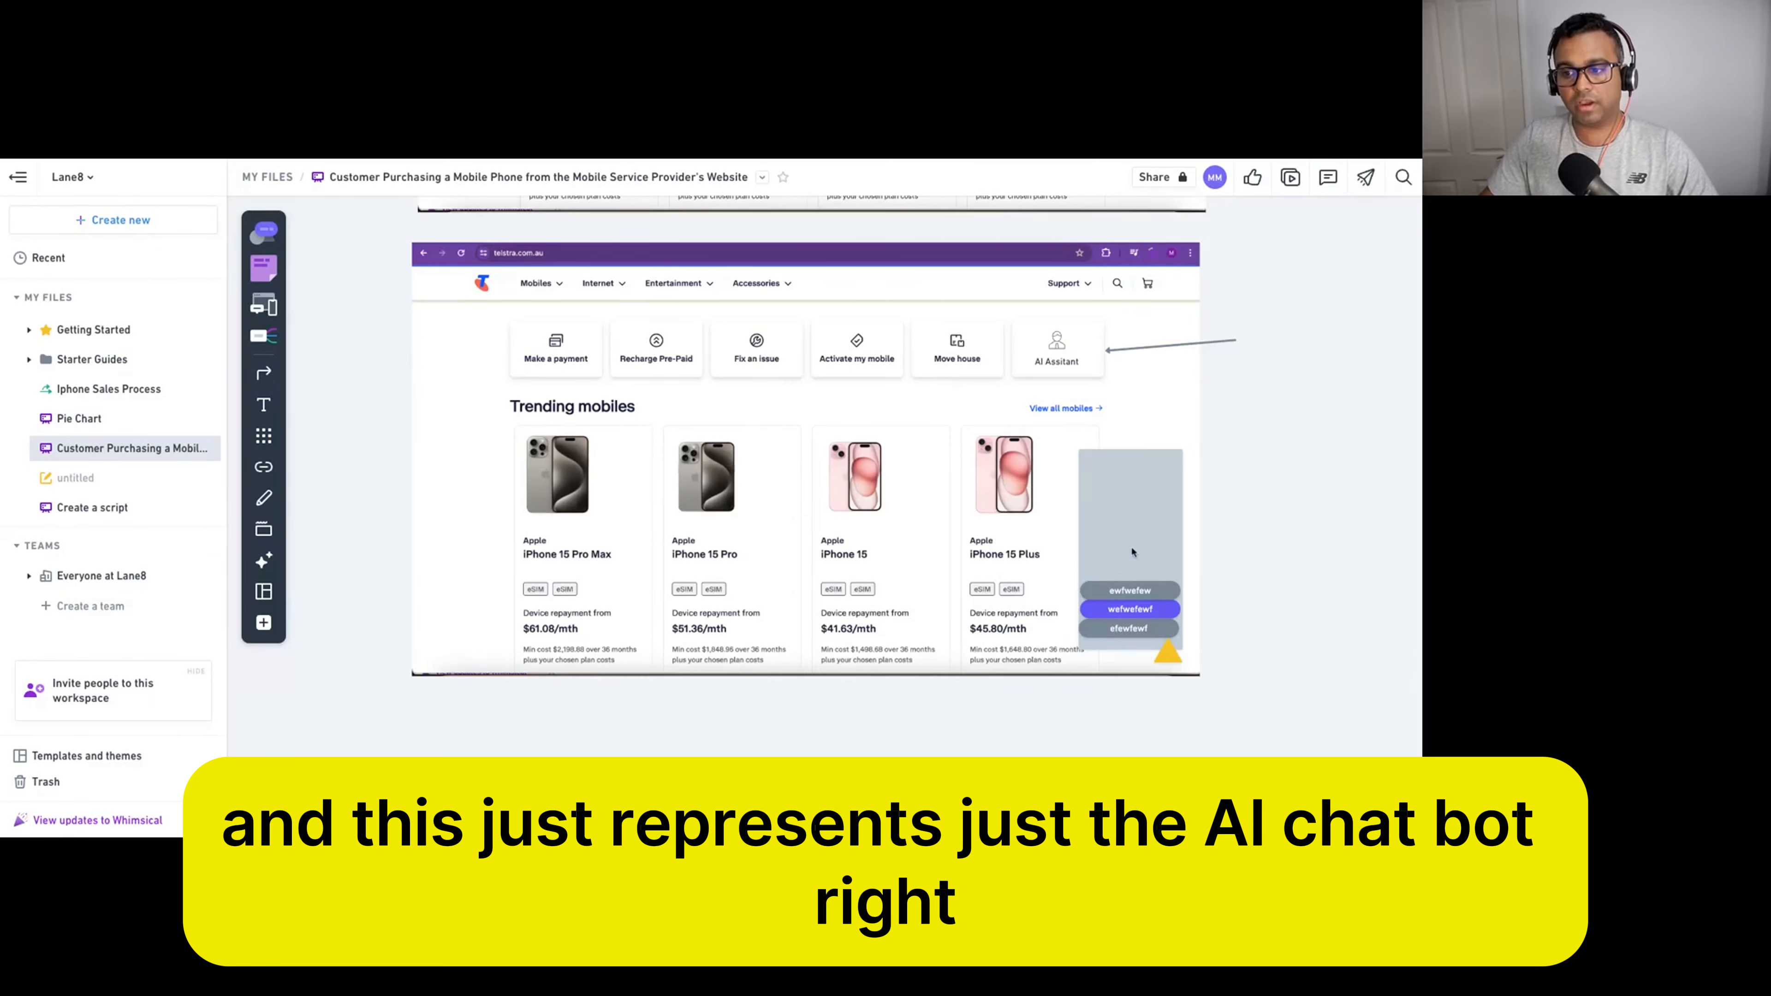
left_click(1168, 650)
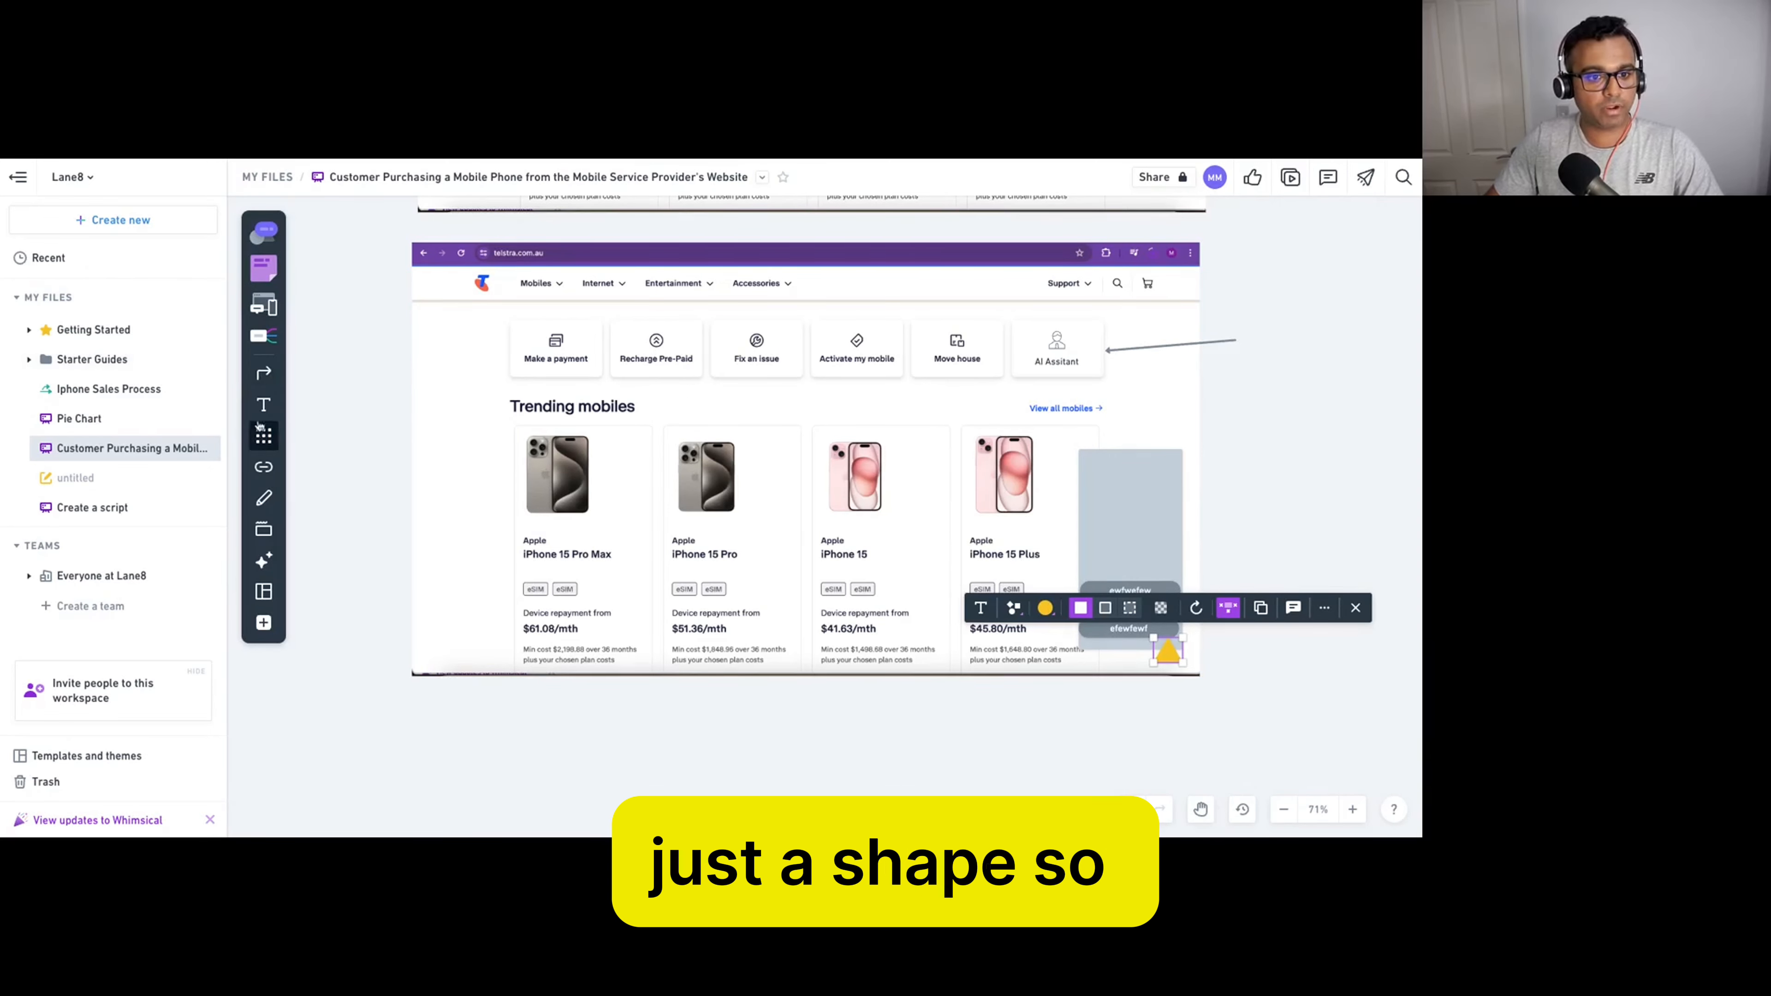
left_click(263, 435)
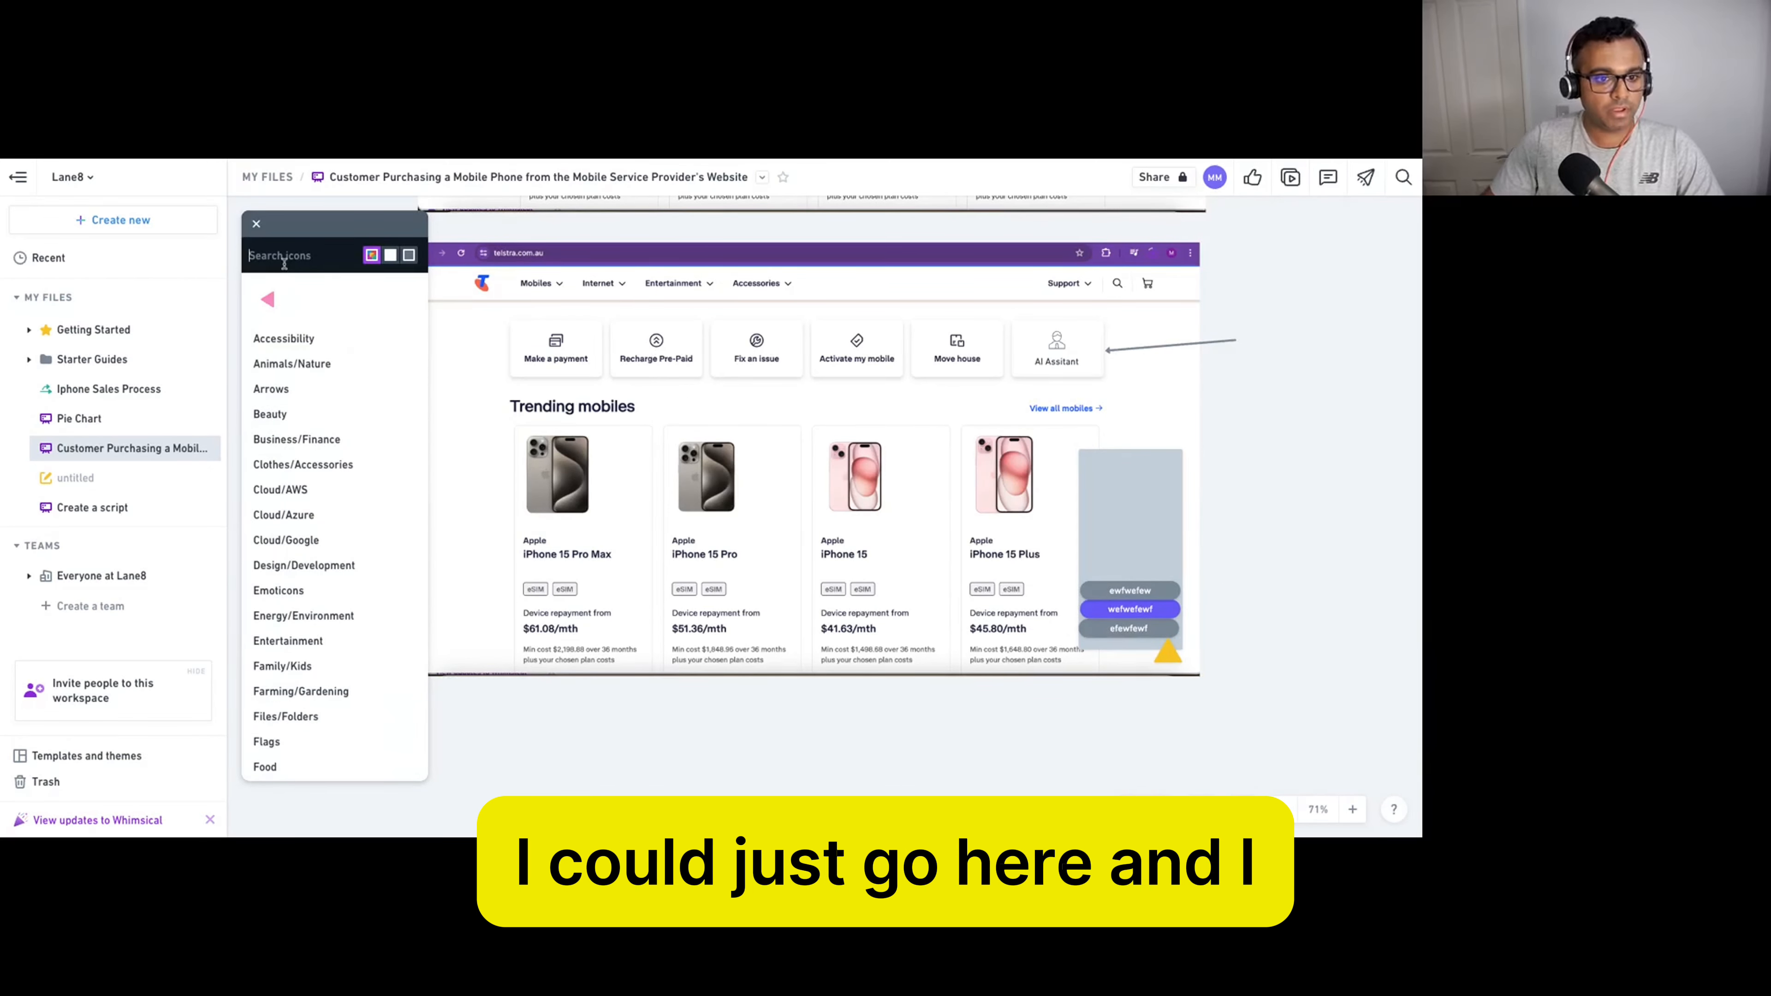
Search icons for 'robot' and place a small robot icon at the chat window's bottom.
type("icon")
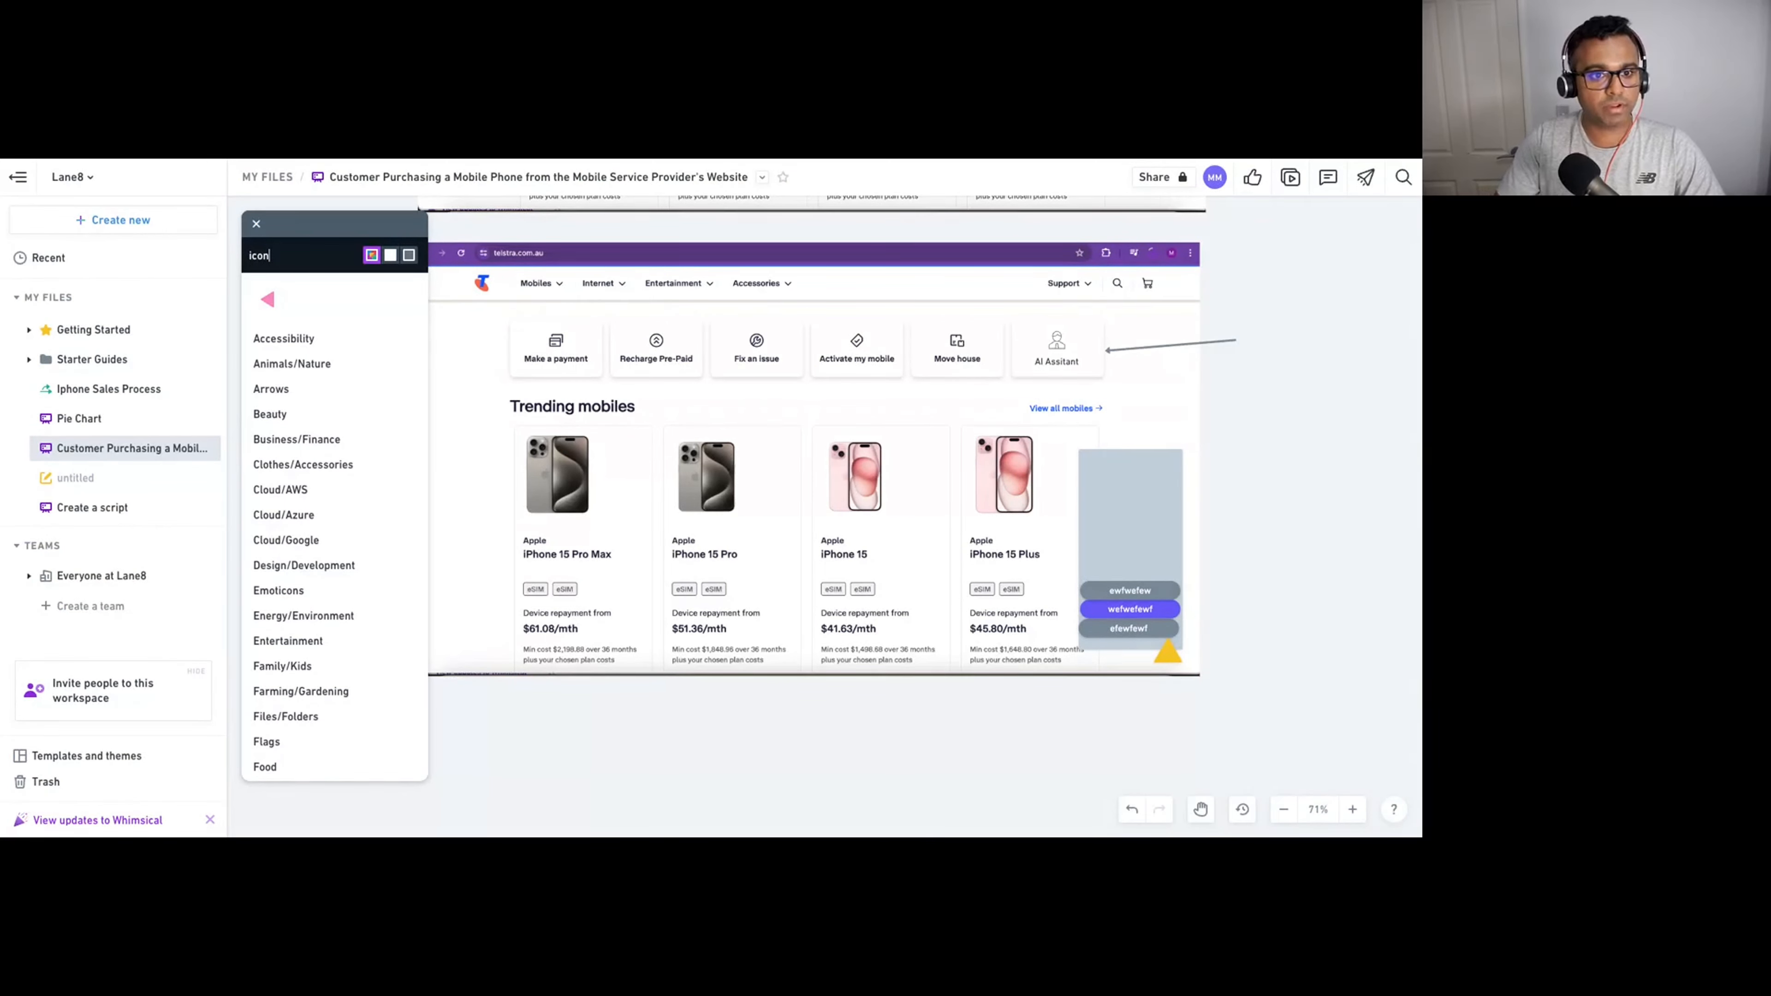
key("BackSpace")
key("BackSpace")
key("BackSpace")
key("BackSpace")
type("himan")
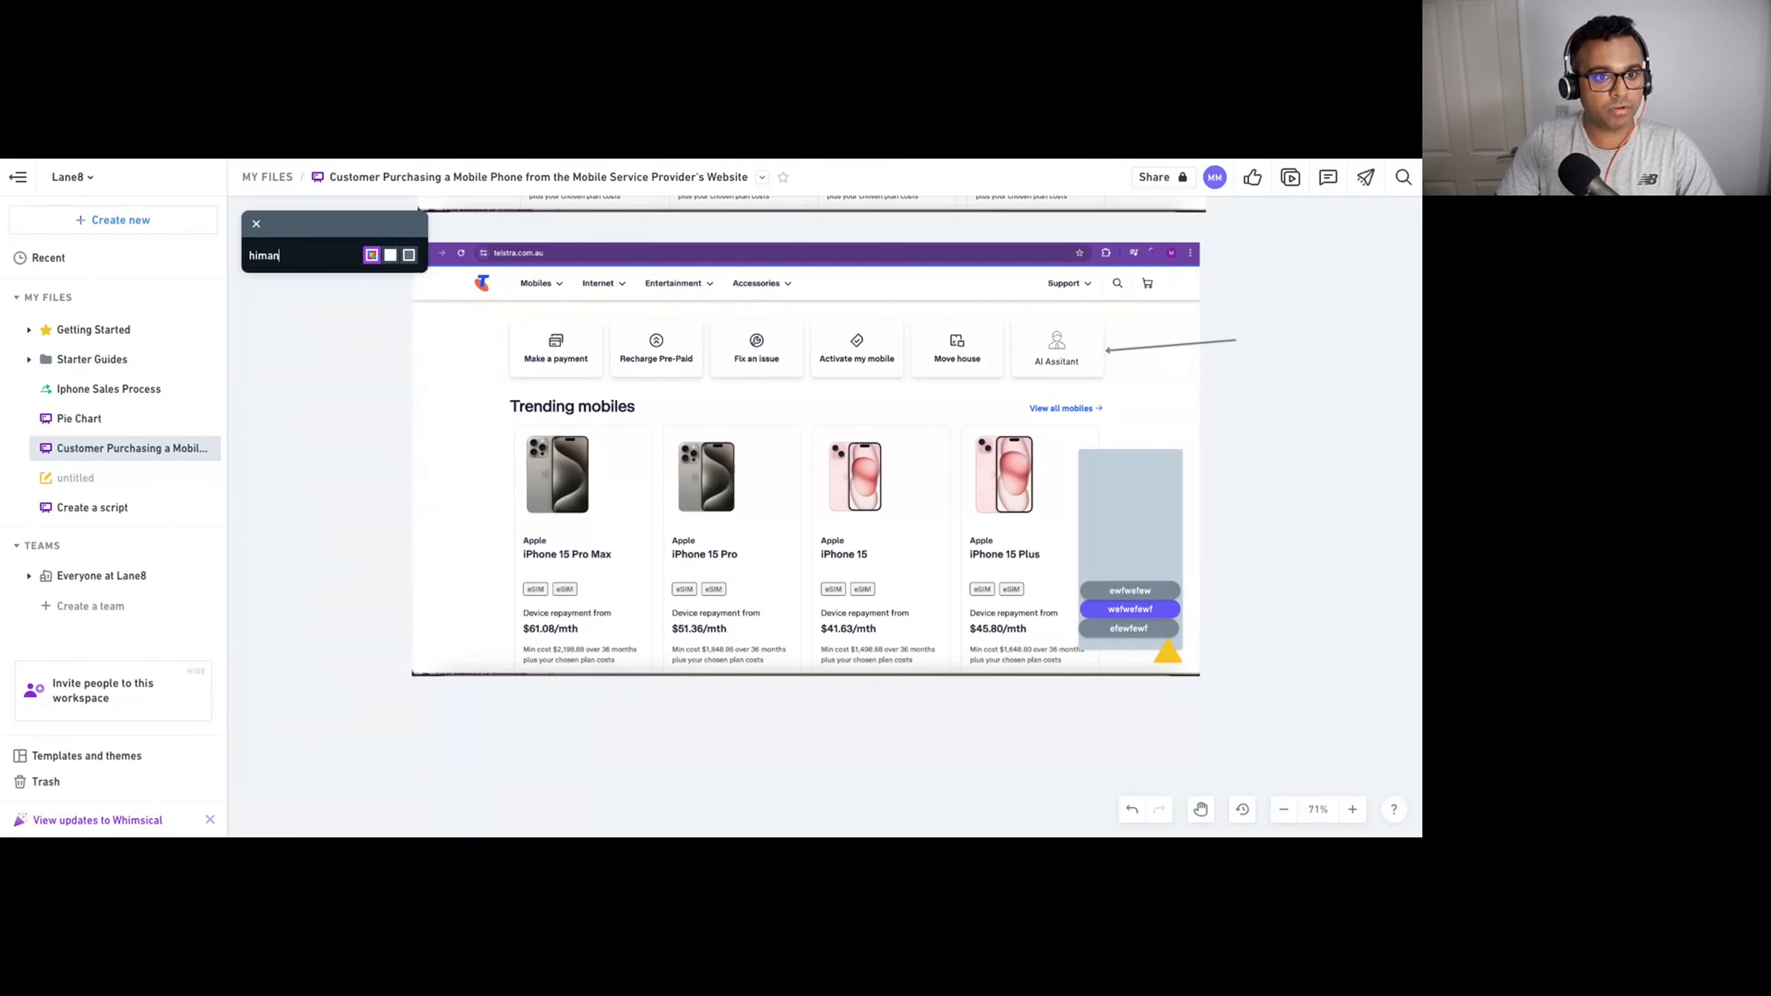
key("BackSpace")
type("uman")
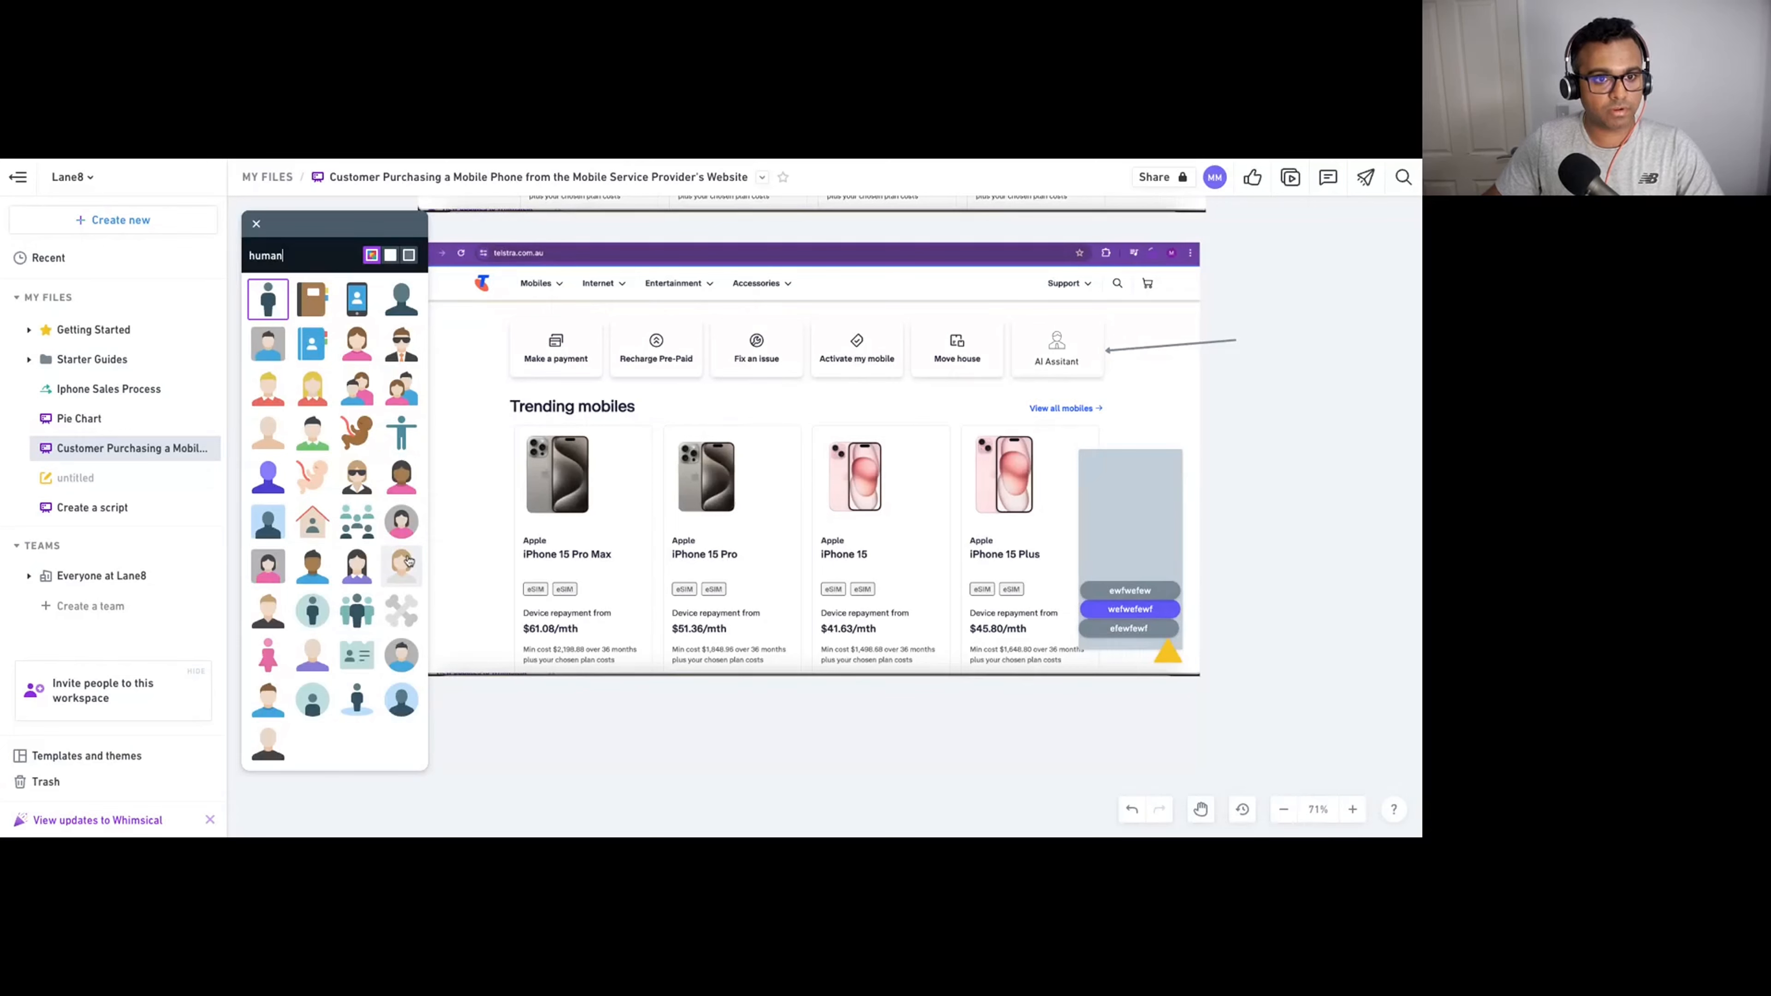
key("BackSpace")
key("BackSpace")
key("BackSpace")
key("BackSpace")
key("BackSpace")
type("robot")
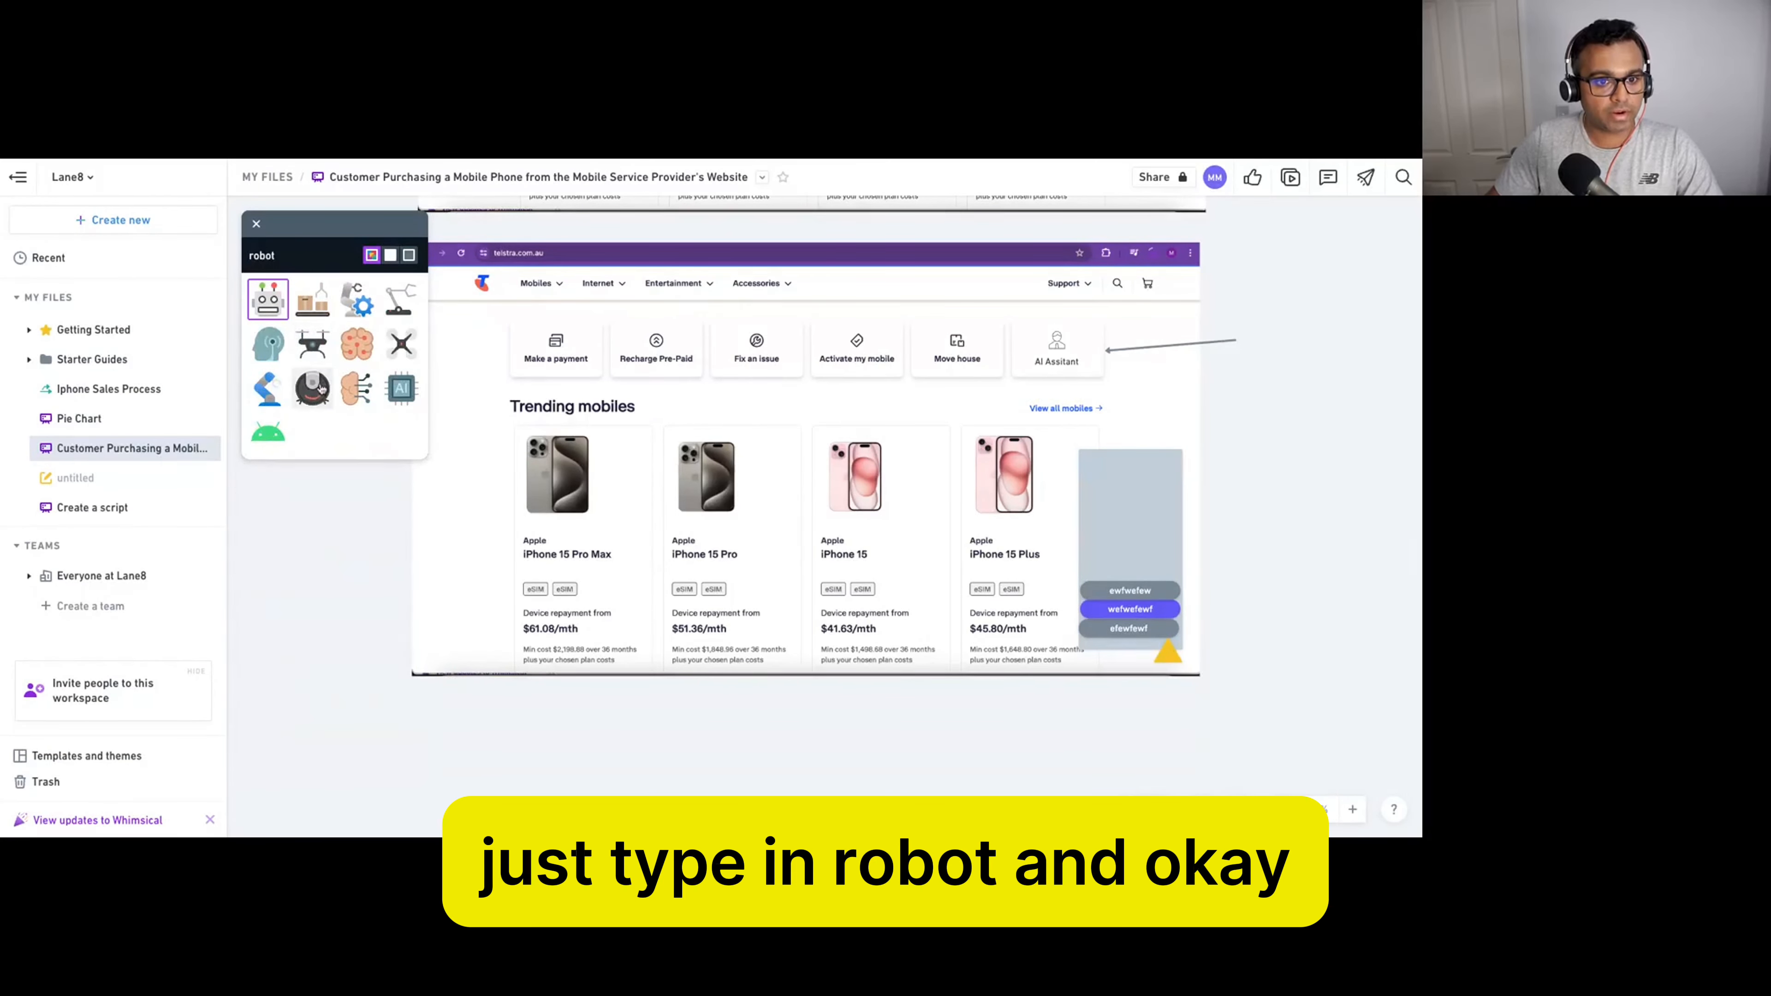
left_click(320, 388)
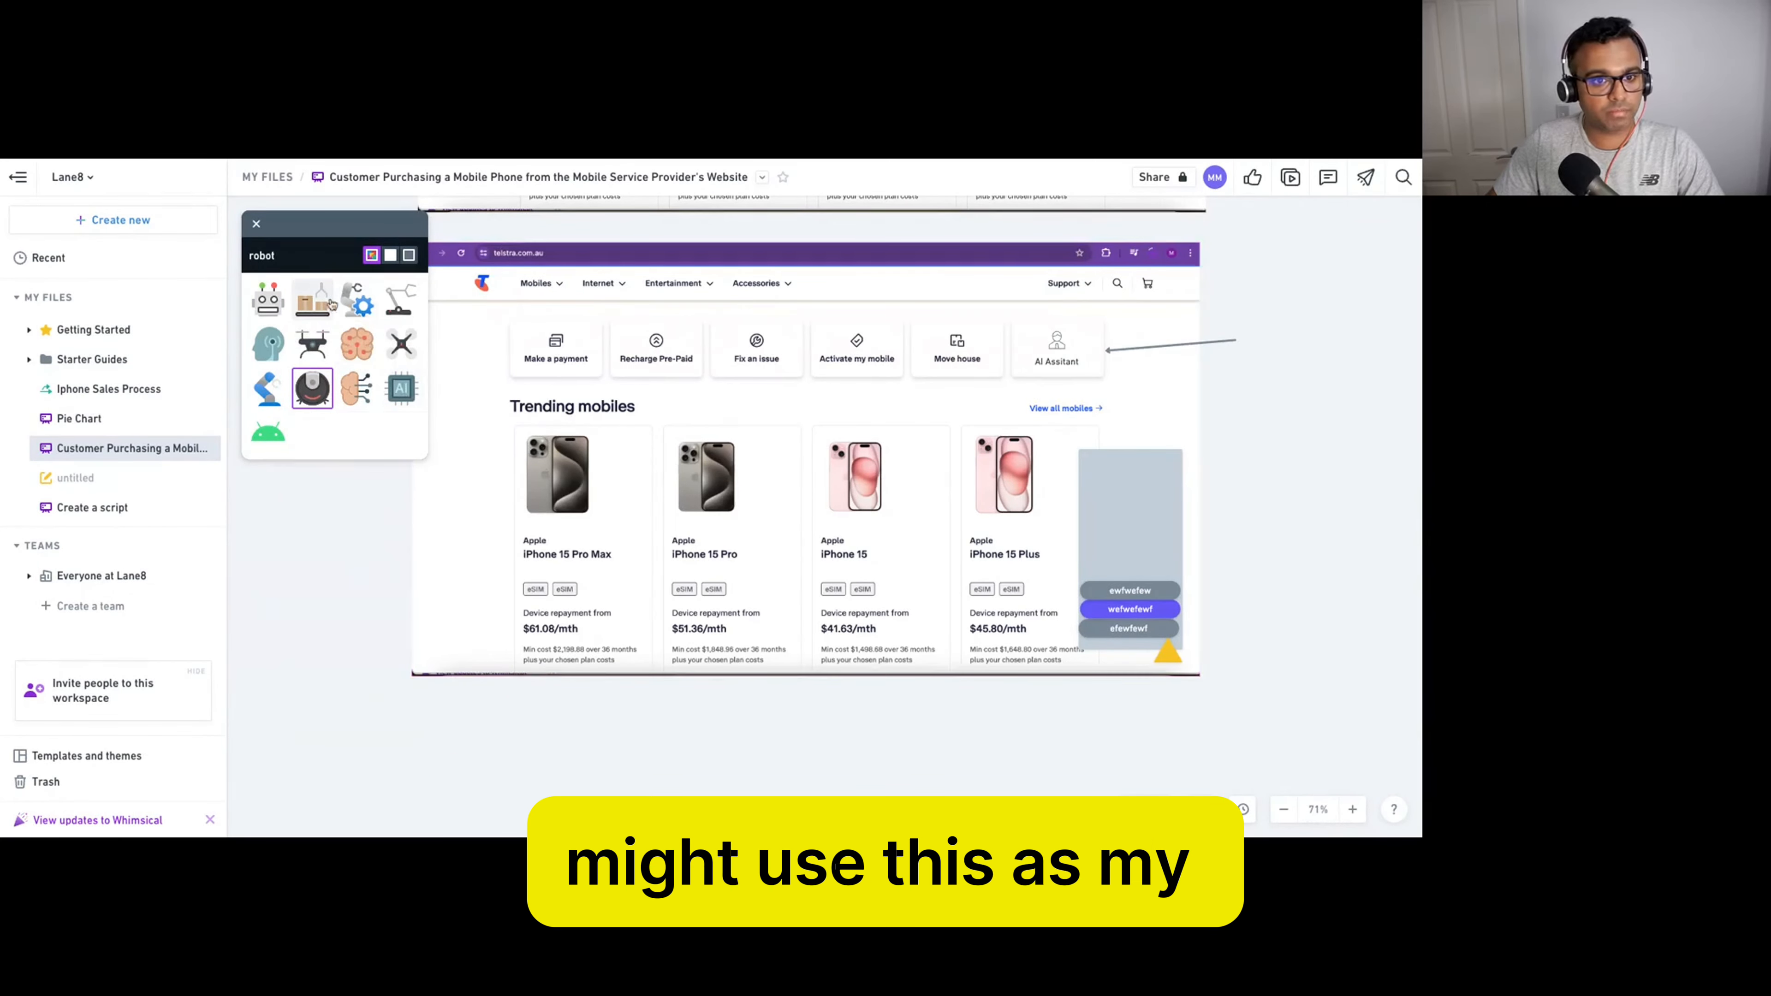
left_click(259, 307)
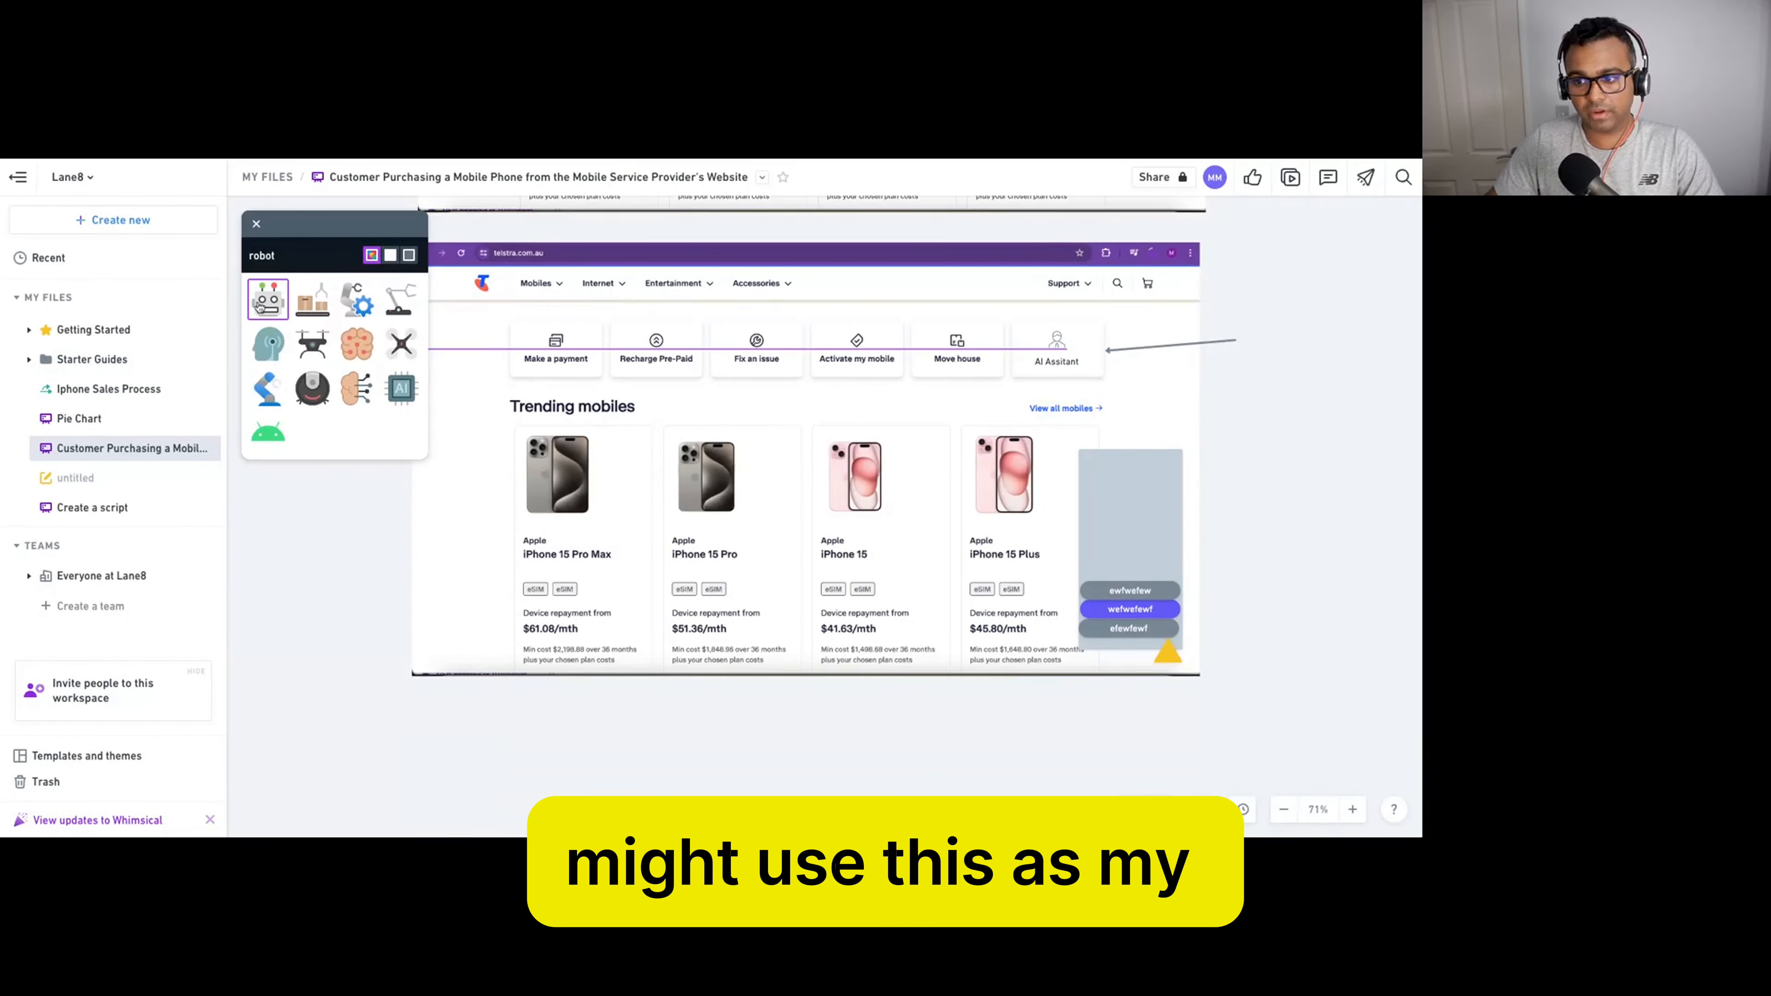
left_click_drag(259, 307, 1186, 661)
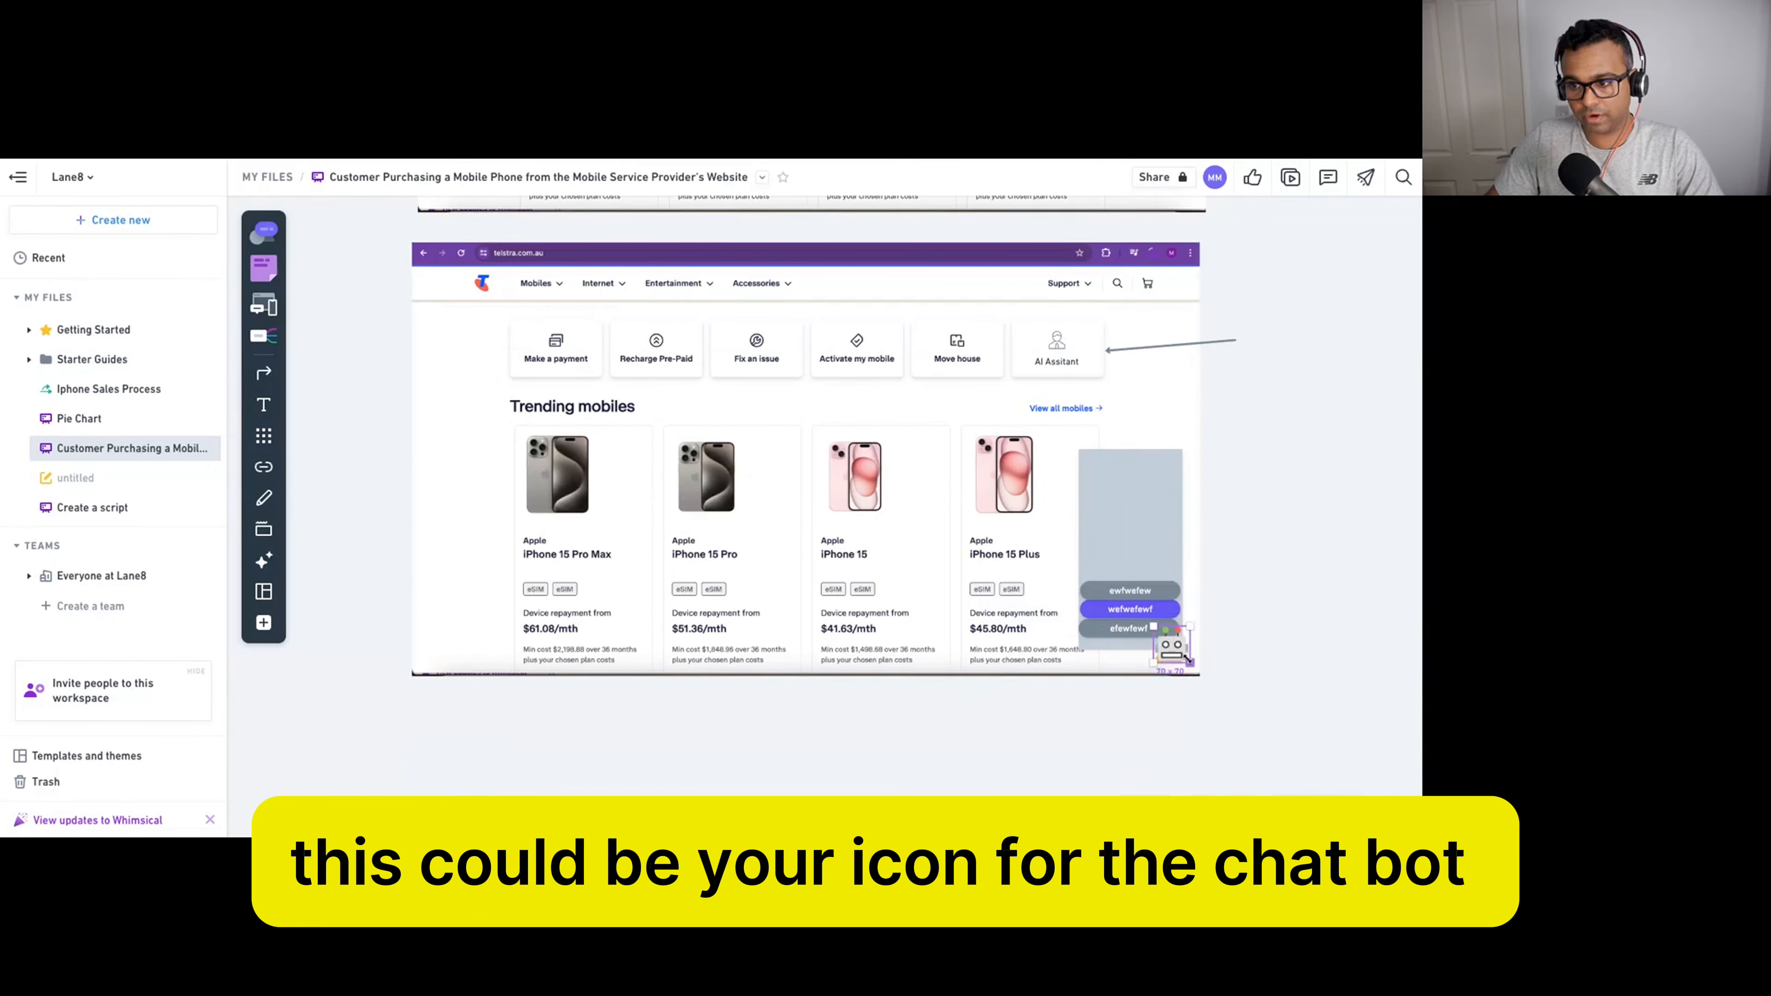
left_click(1246, 652)
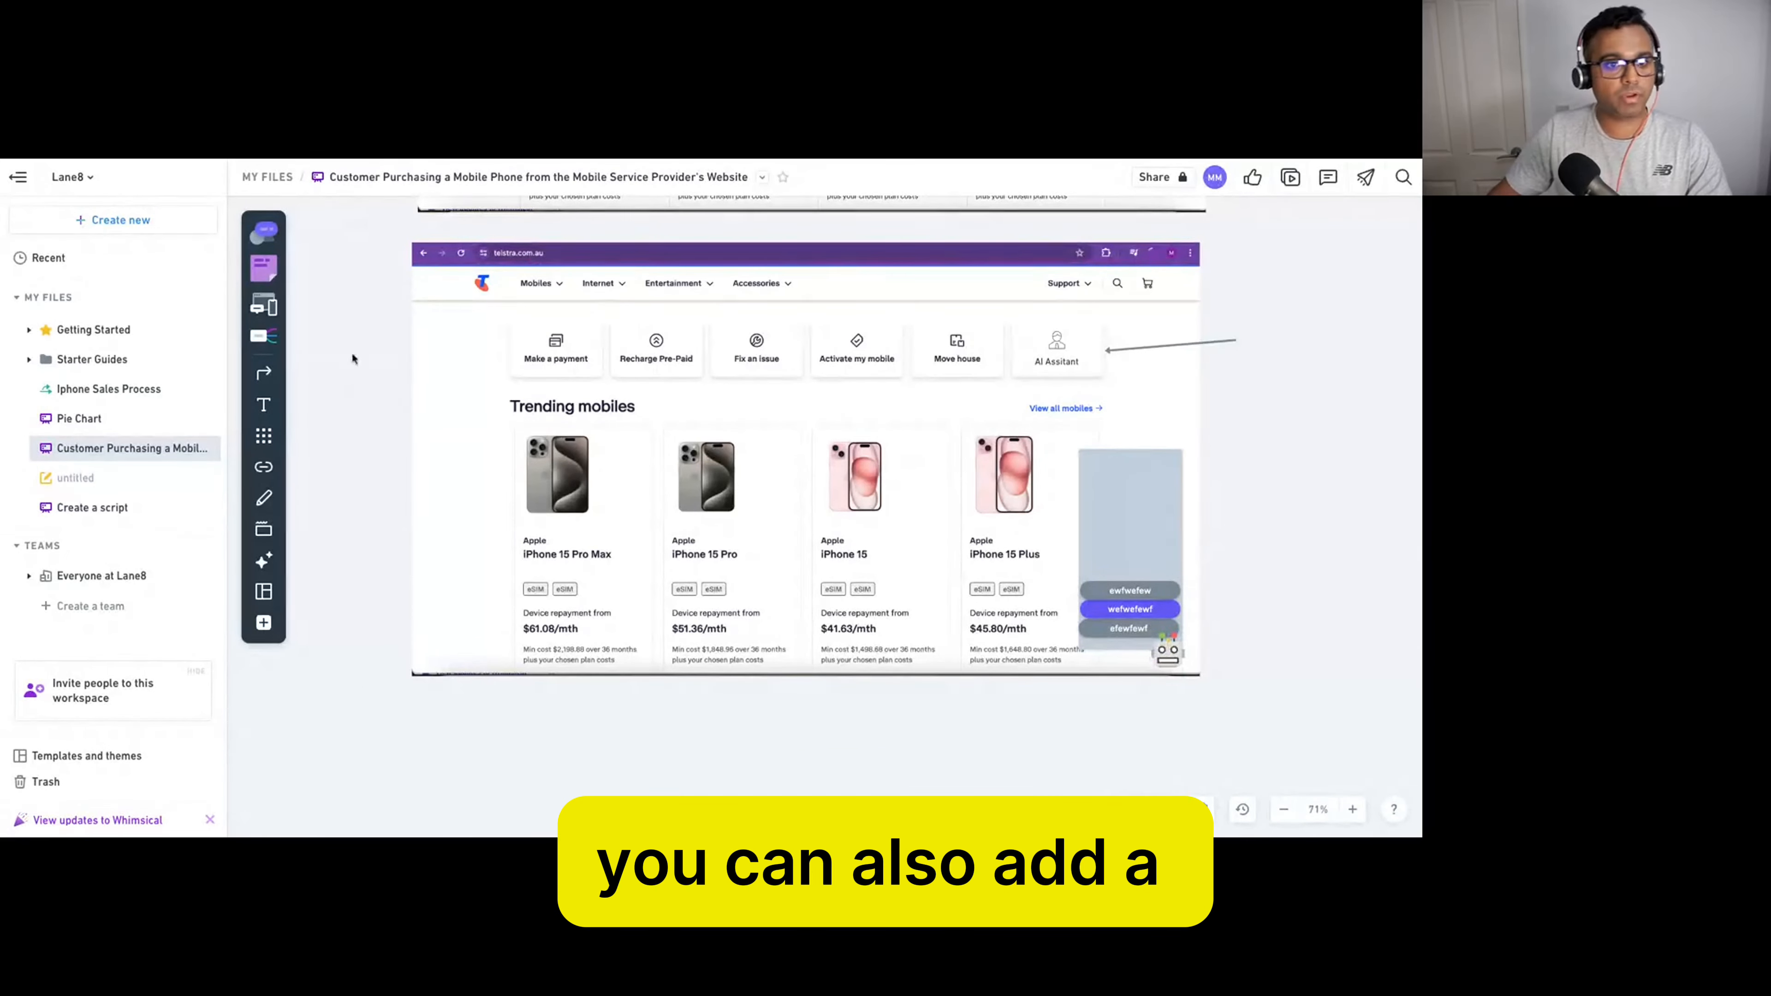
Add a 48 x 48 red cross icon at the chat window's top-right corner.
left_click(271, 229)
left_click(271, 228)
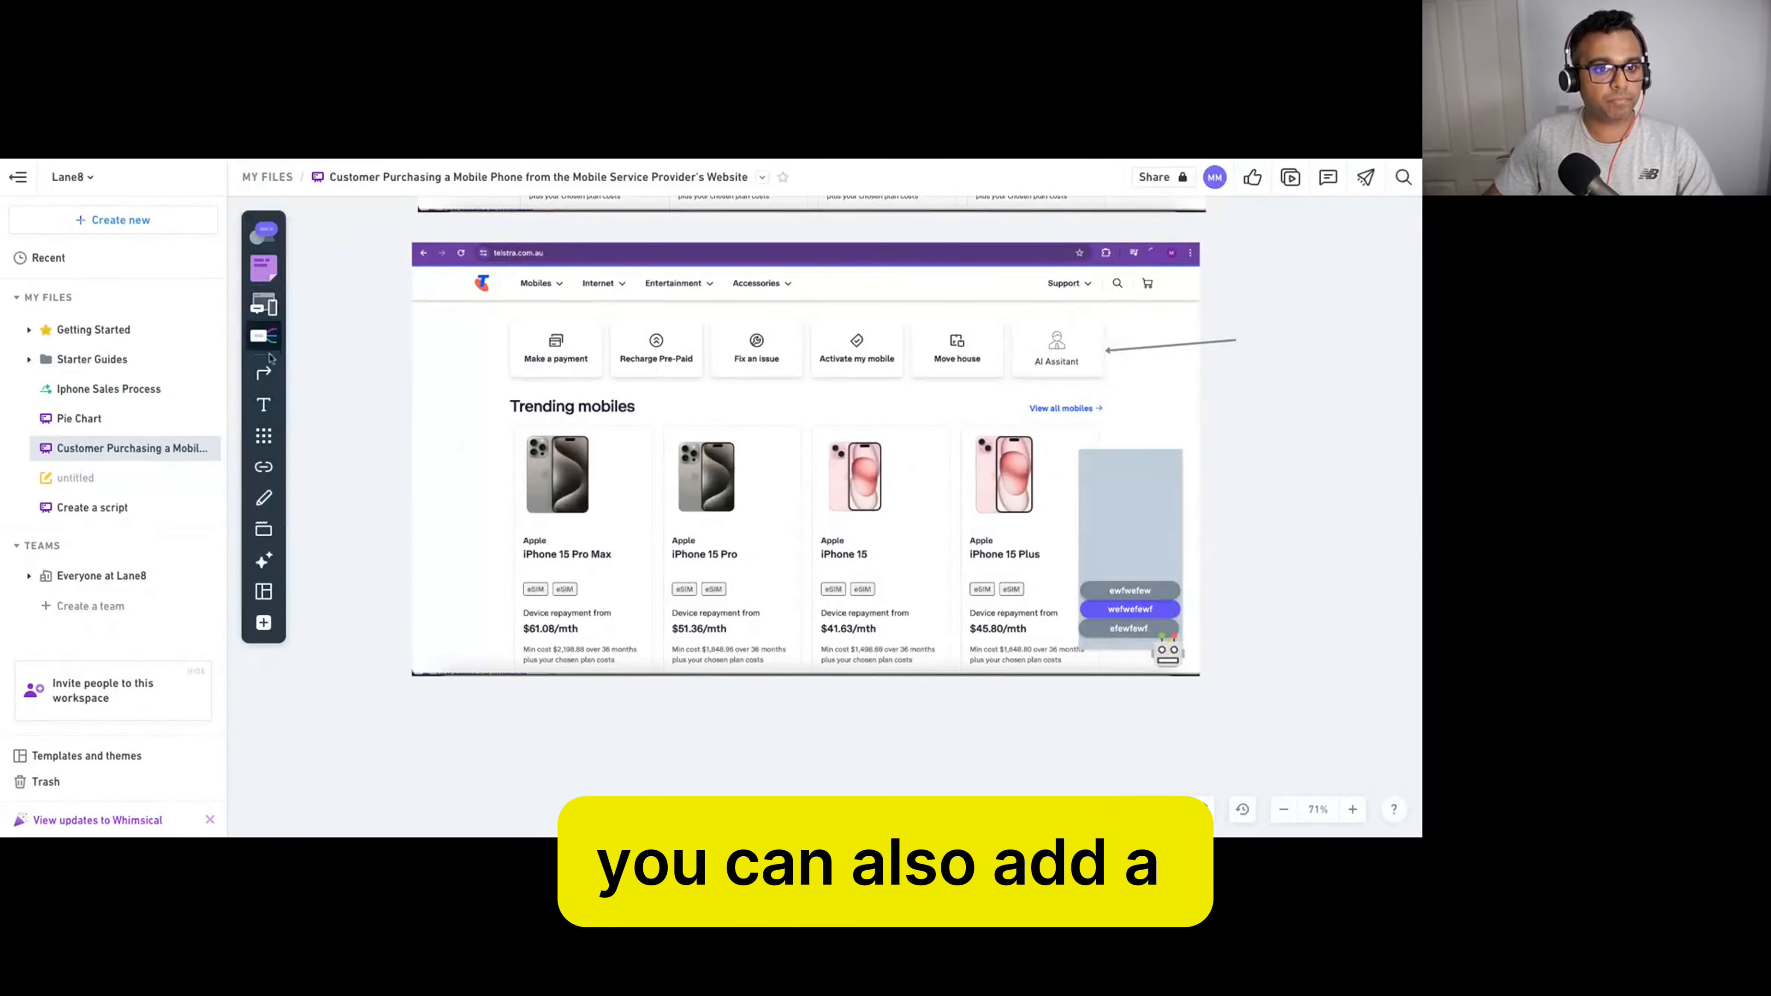
left_click(265, 440)
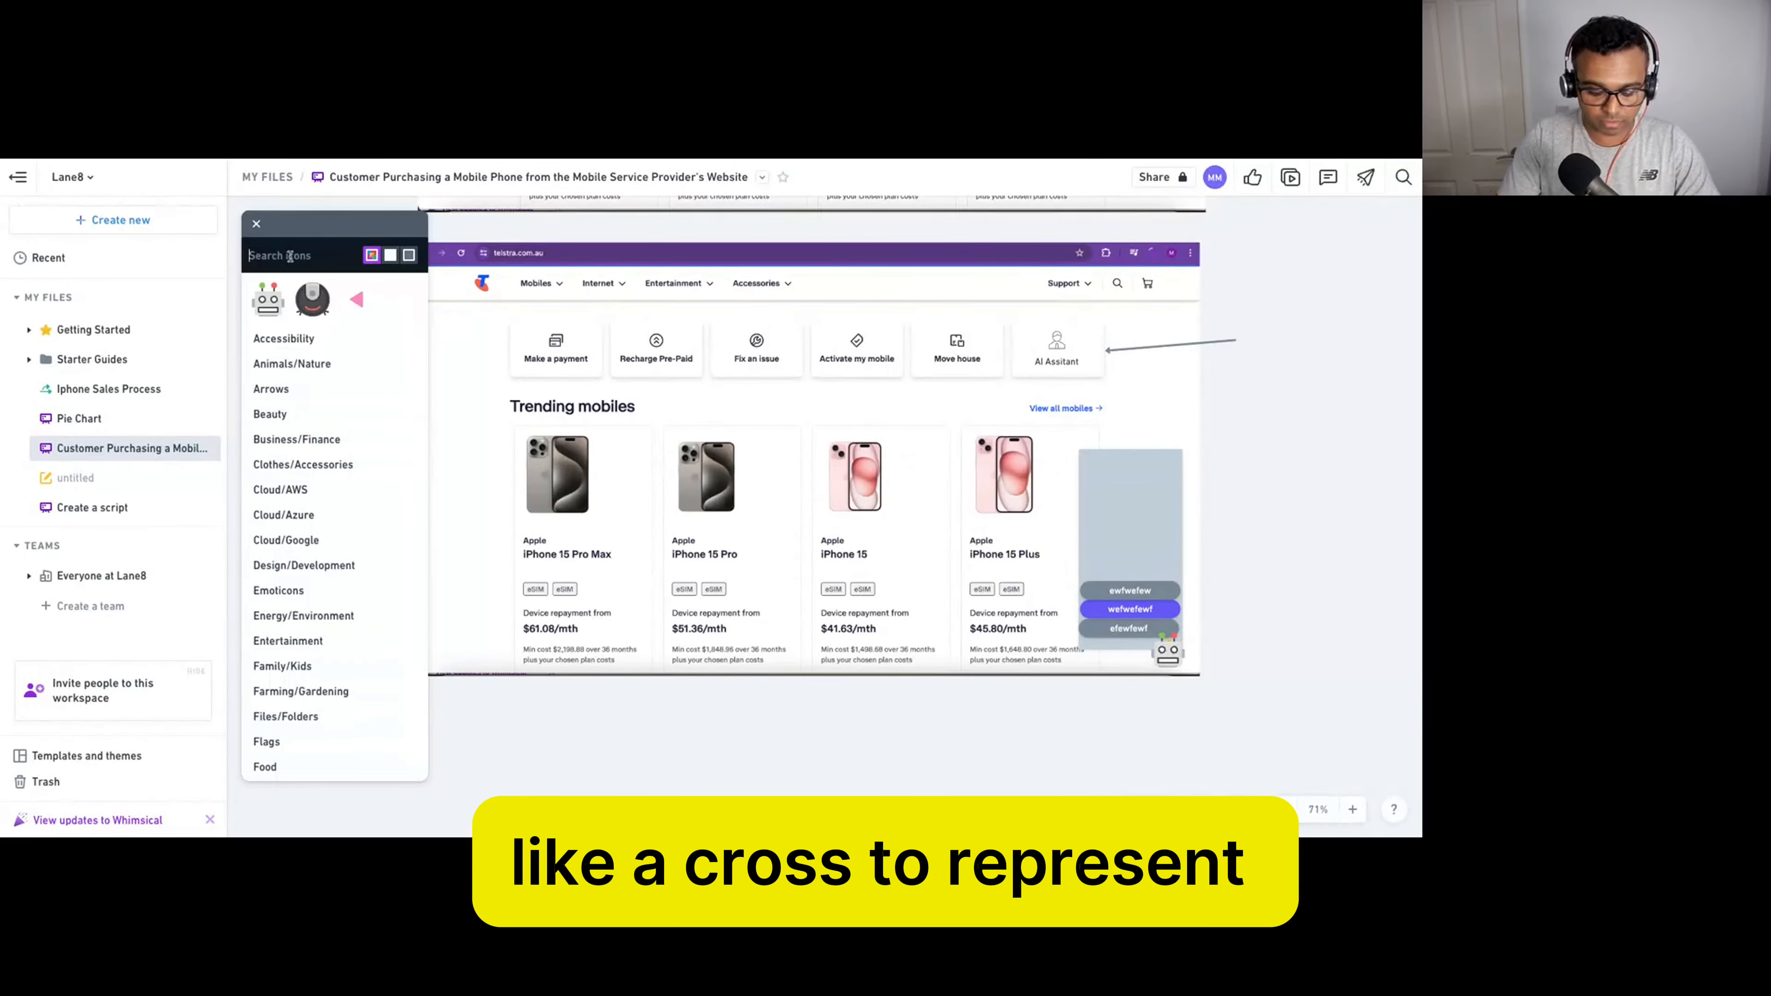
type("cross")
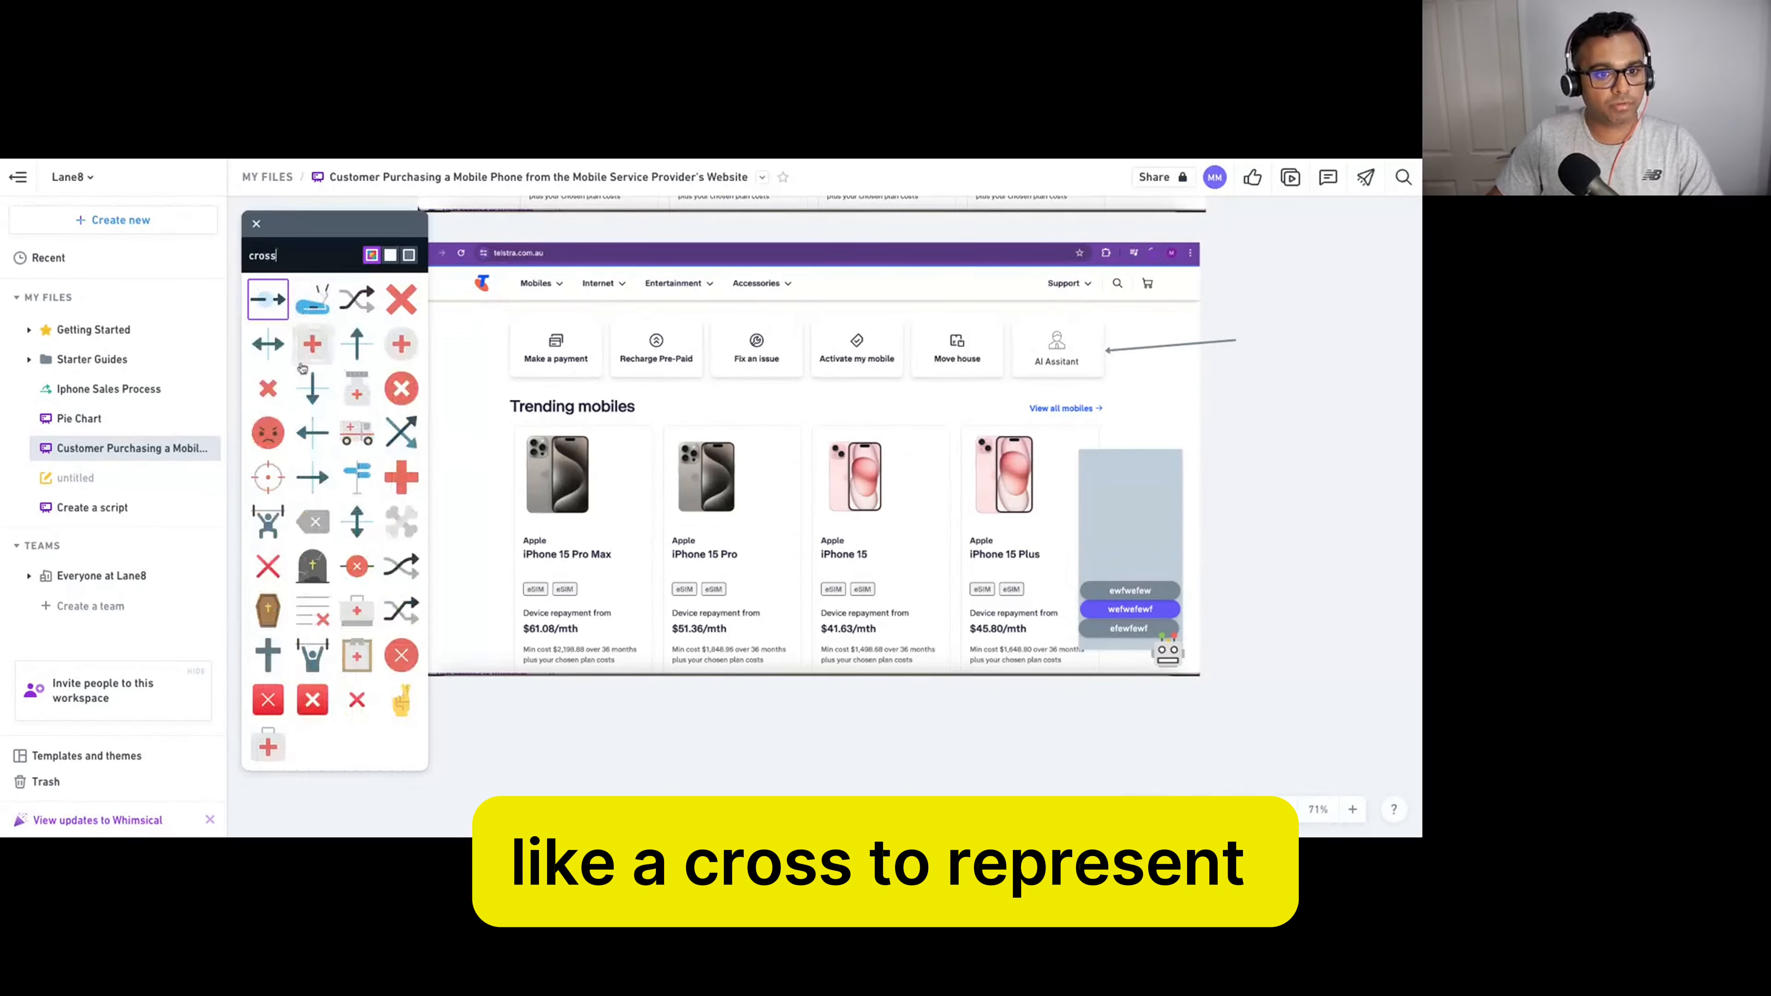
left_click(1168, 475)
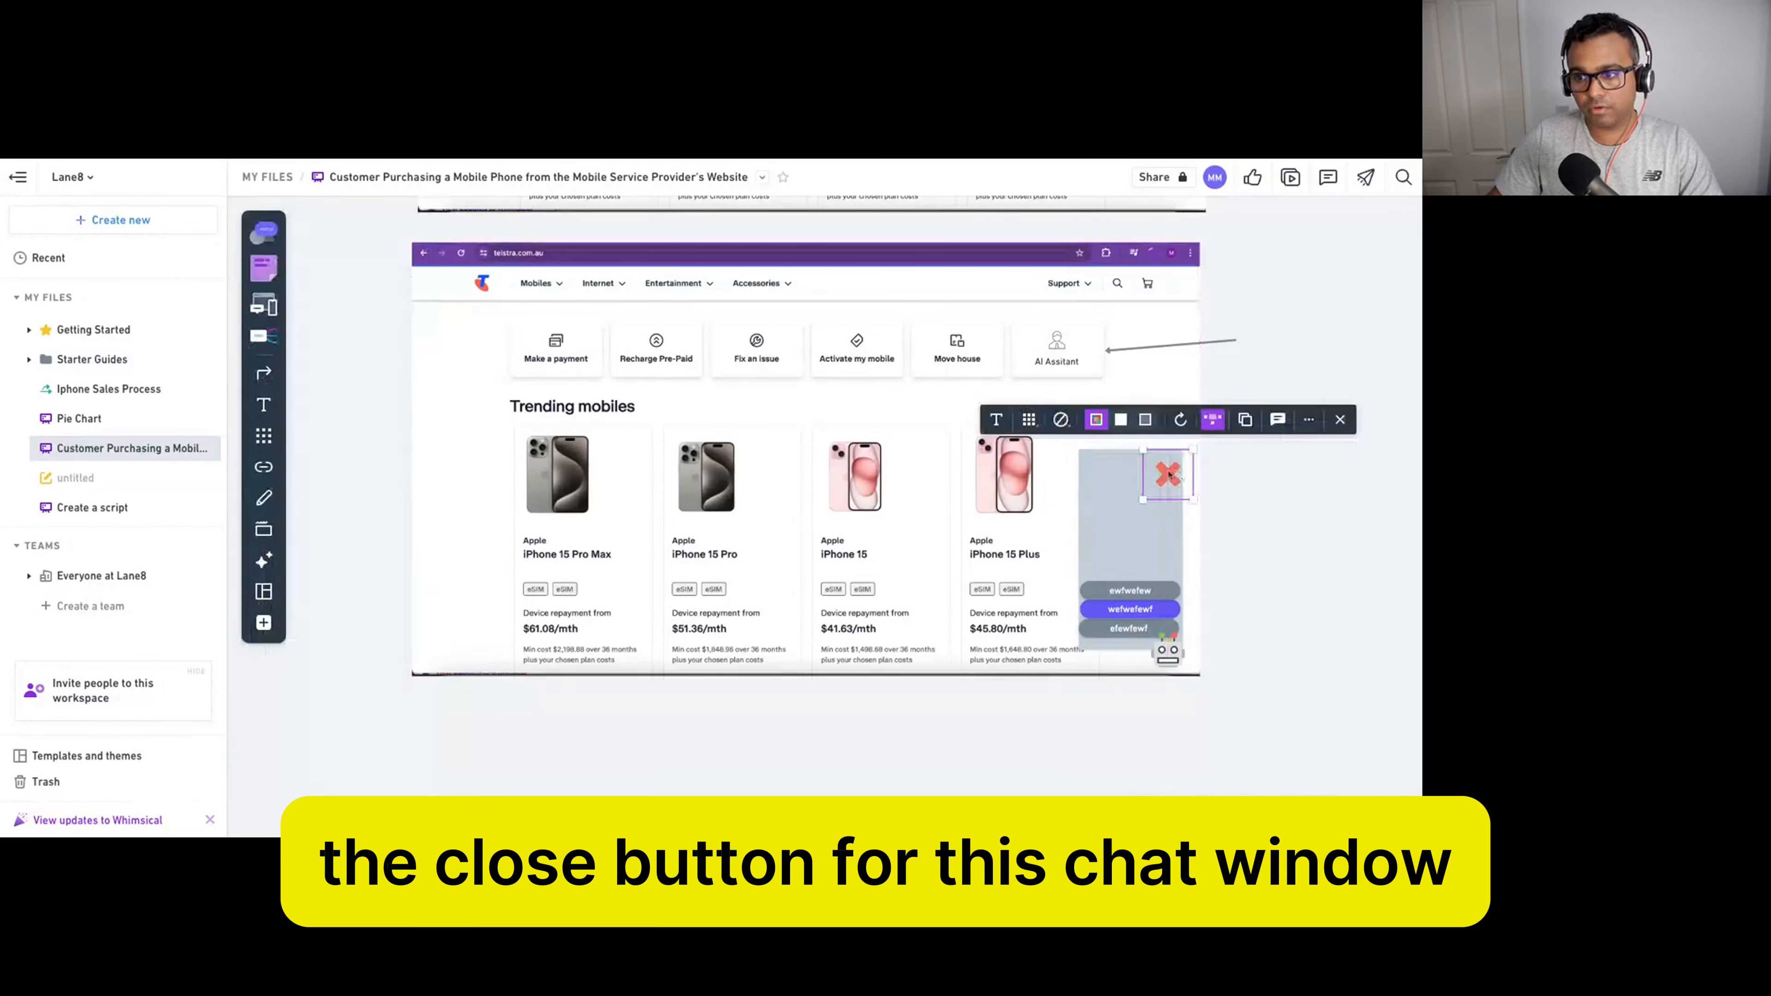
left_click_drag(1144, 450, 1171, 464)
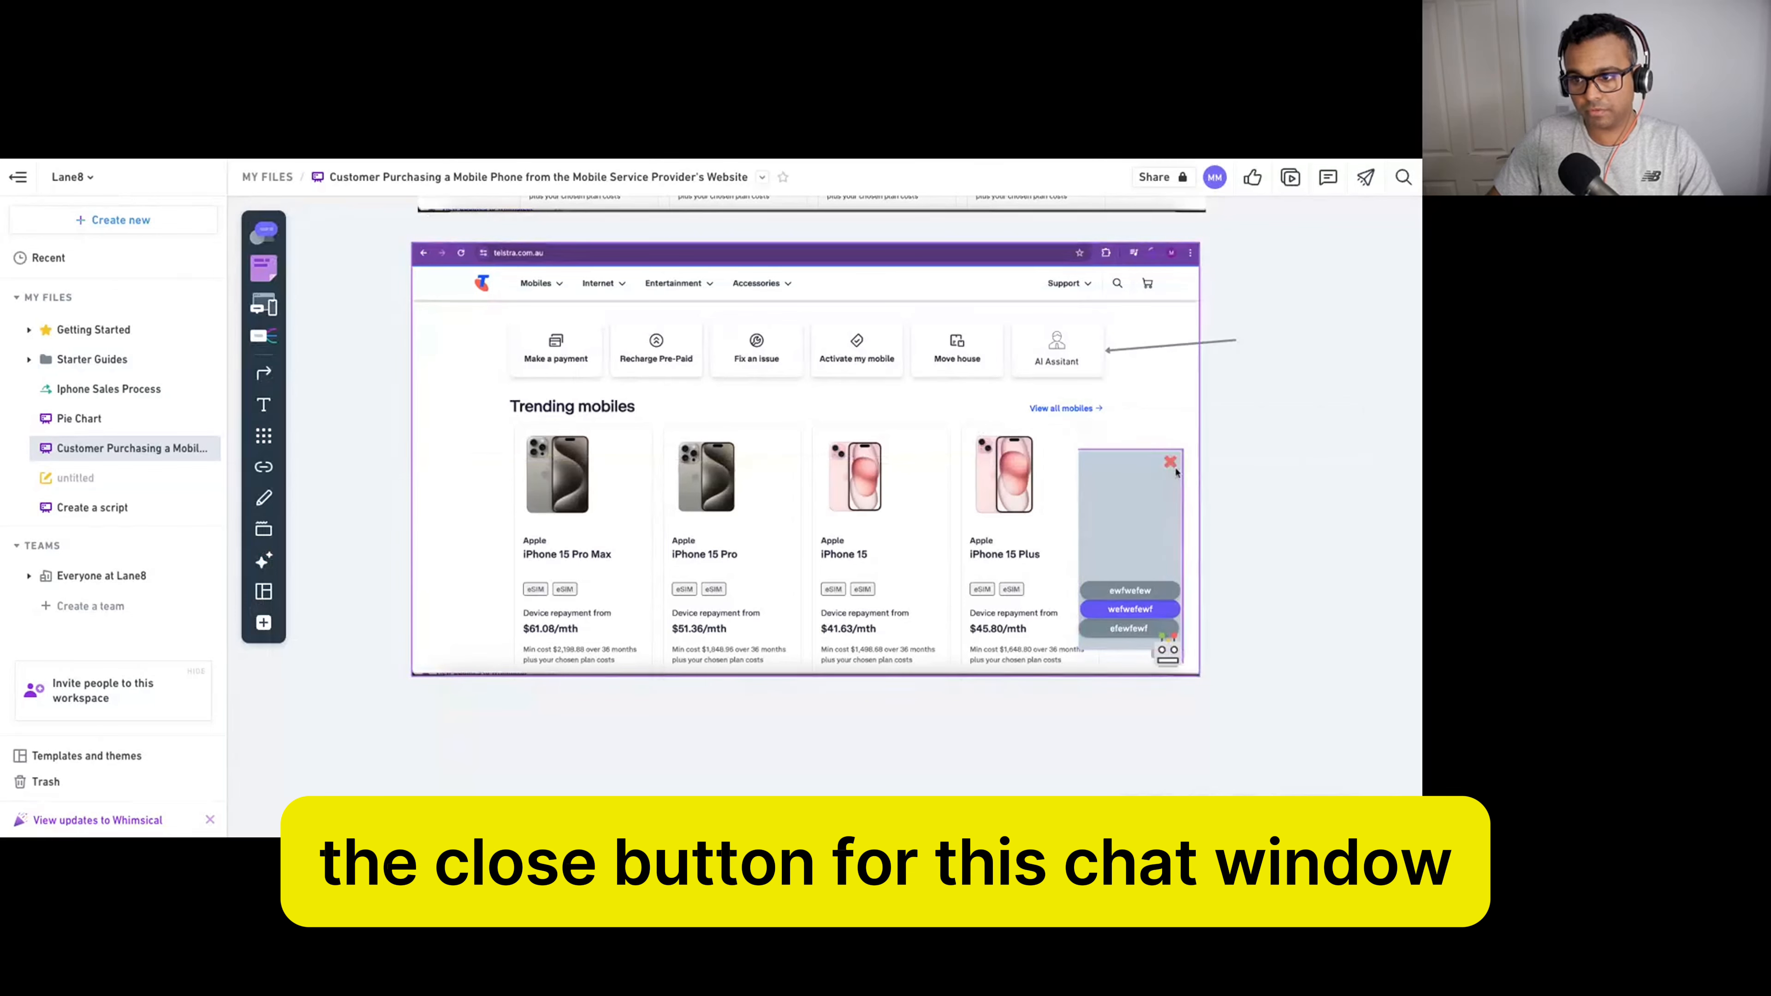
left_click(1266, 486)
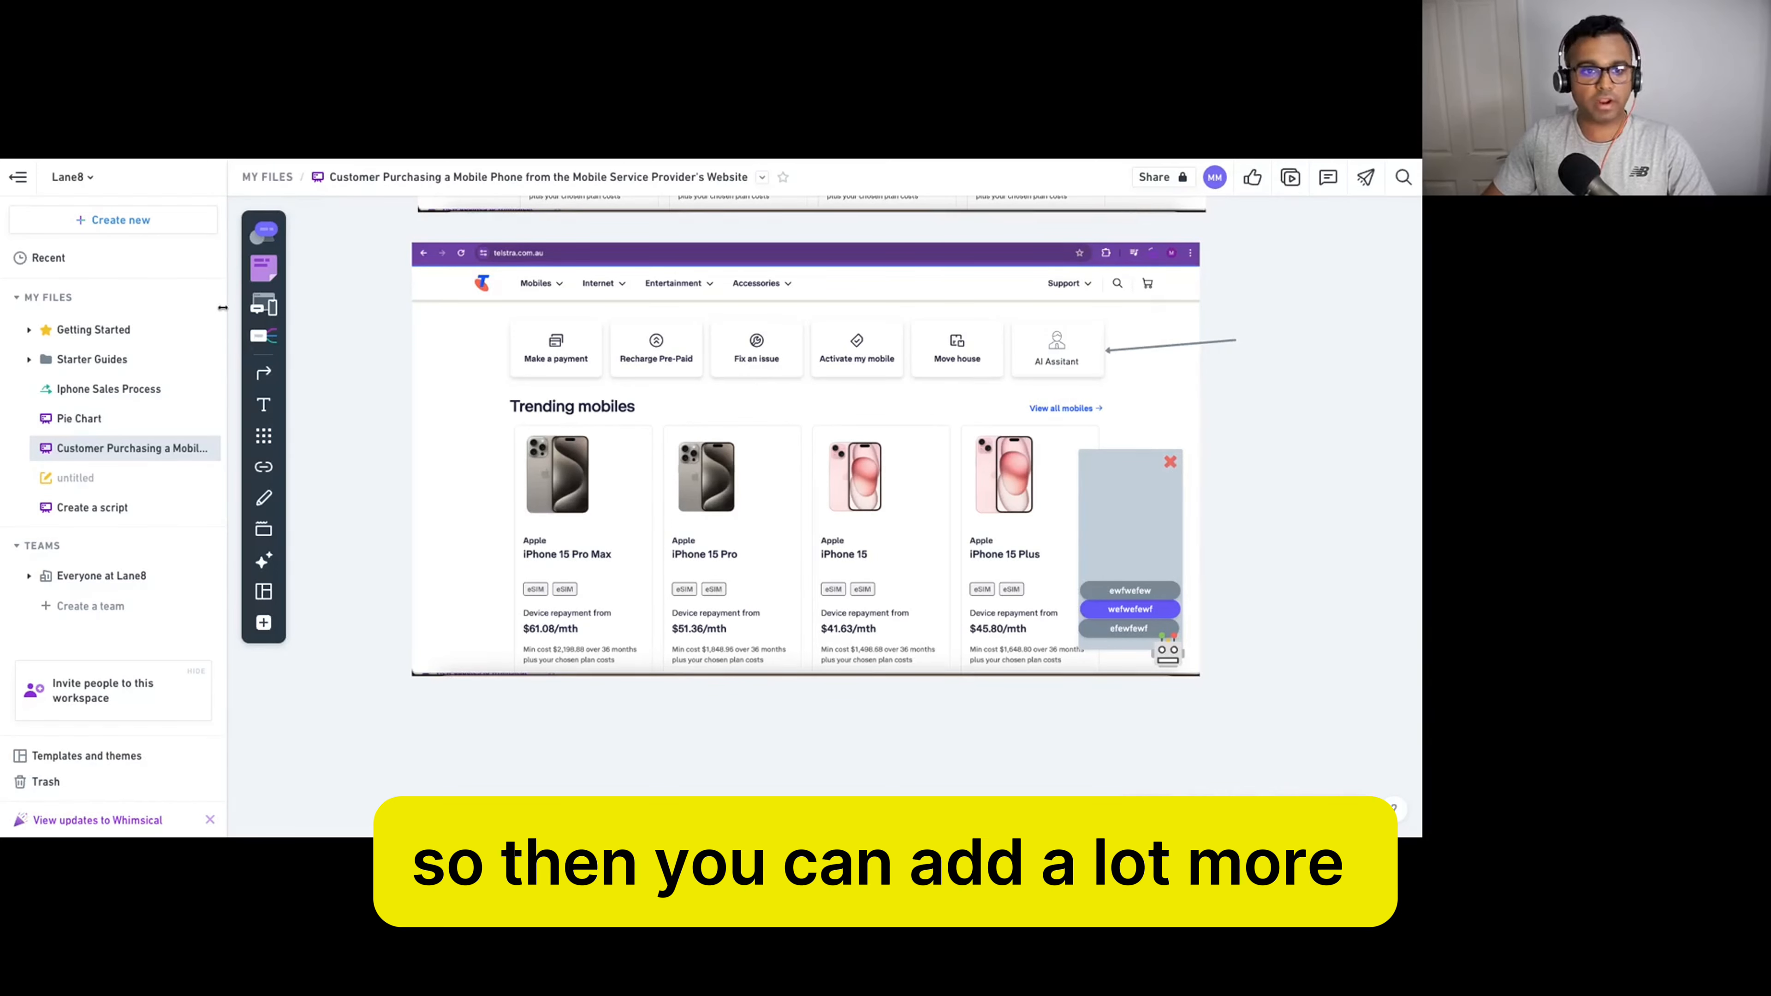
Place a blank purple sticky note right of the chat window, then check the blue bubble's actions.
left_click(263, 267)
left_click(1262, 480)
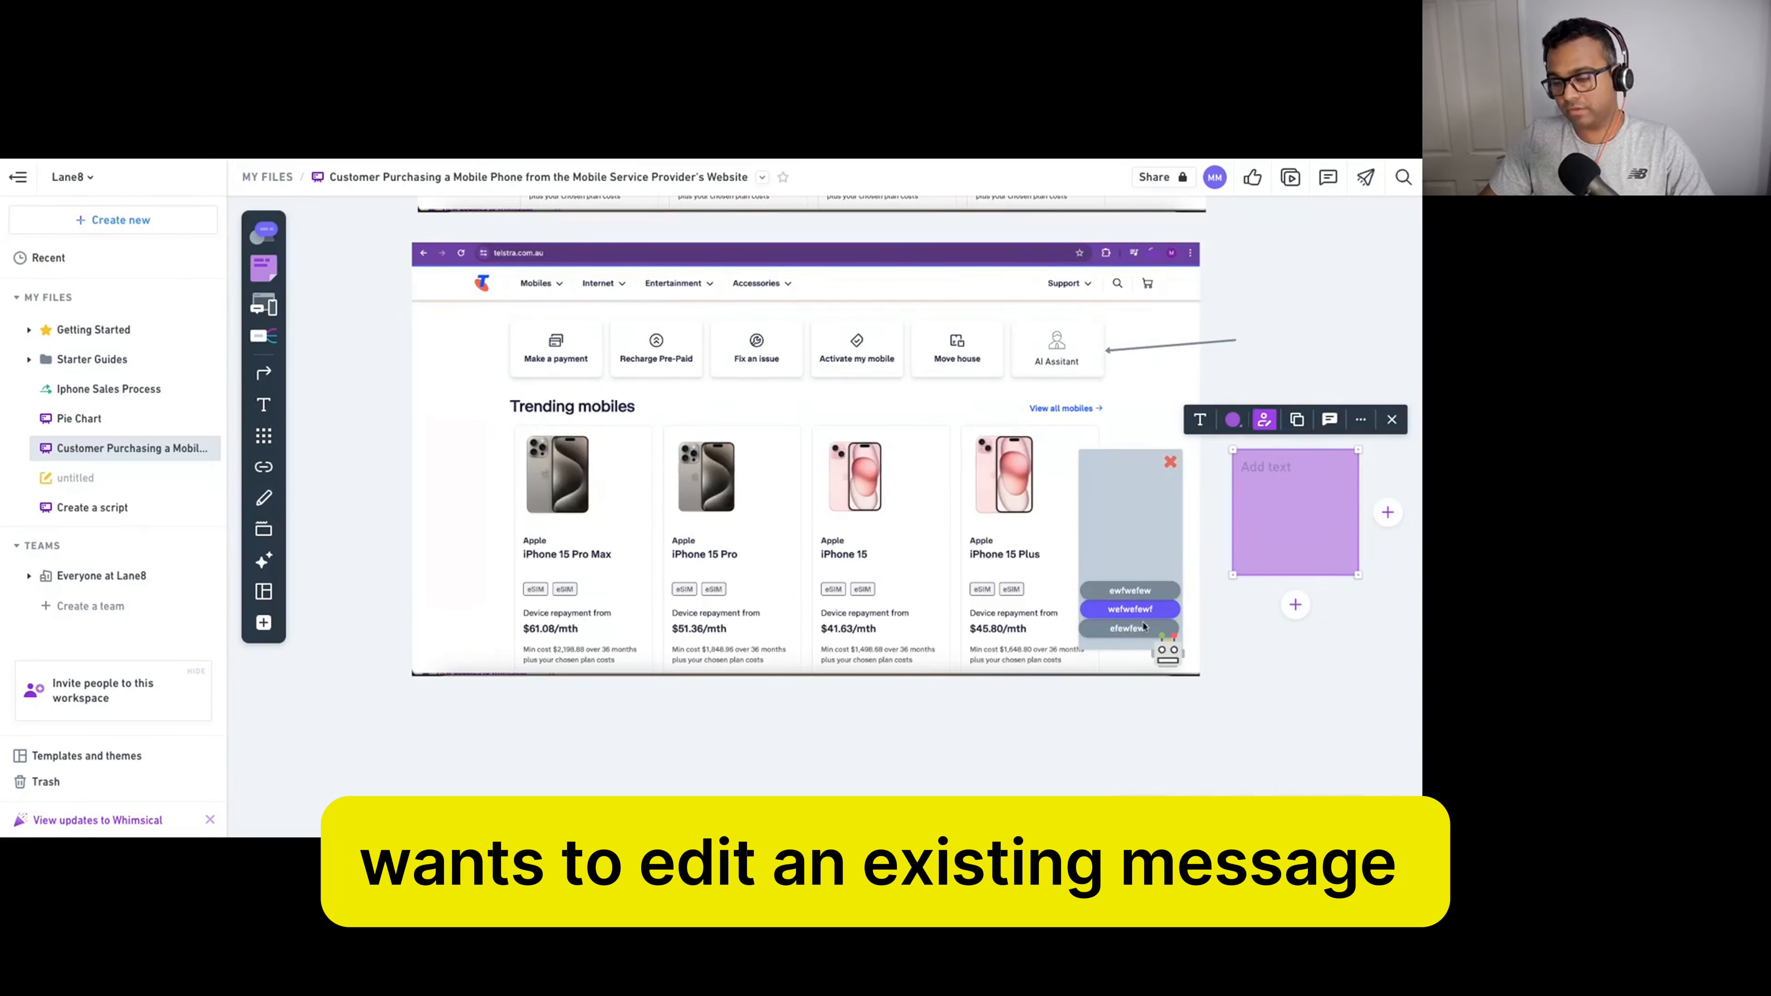
left_click(1159, 612)
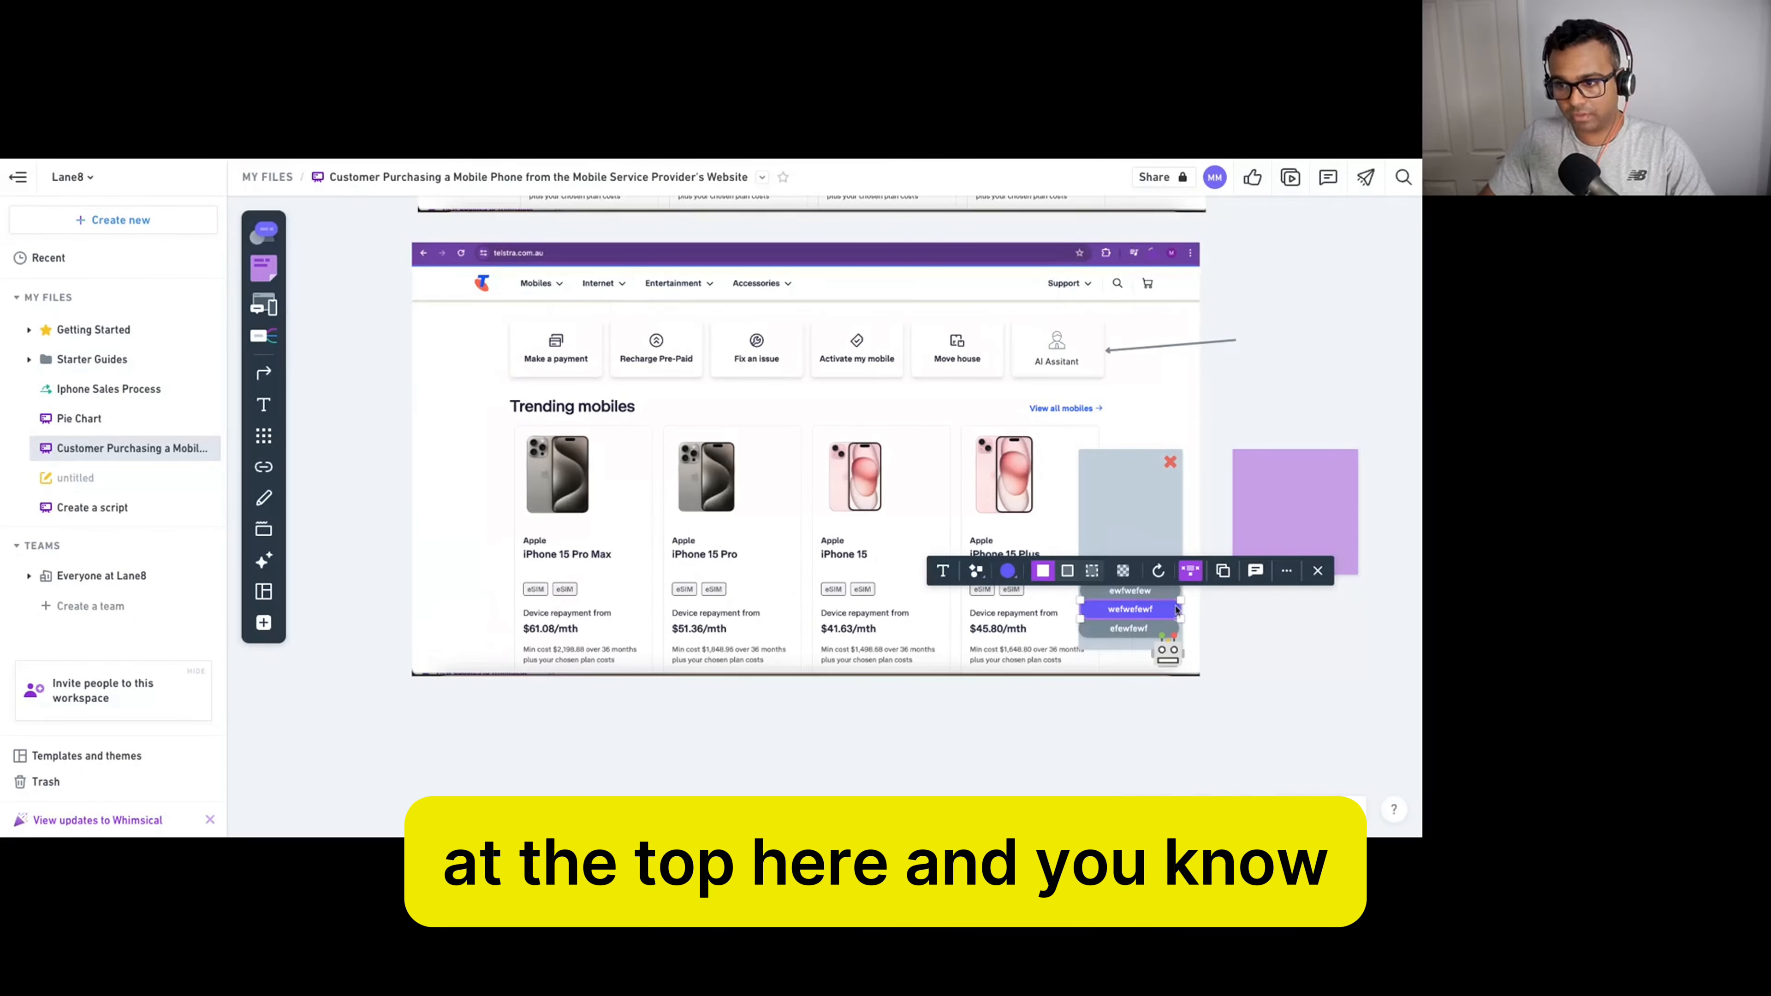
right_click(1171, 612)
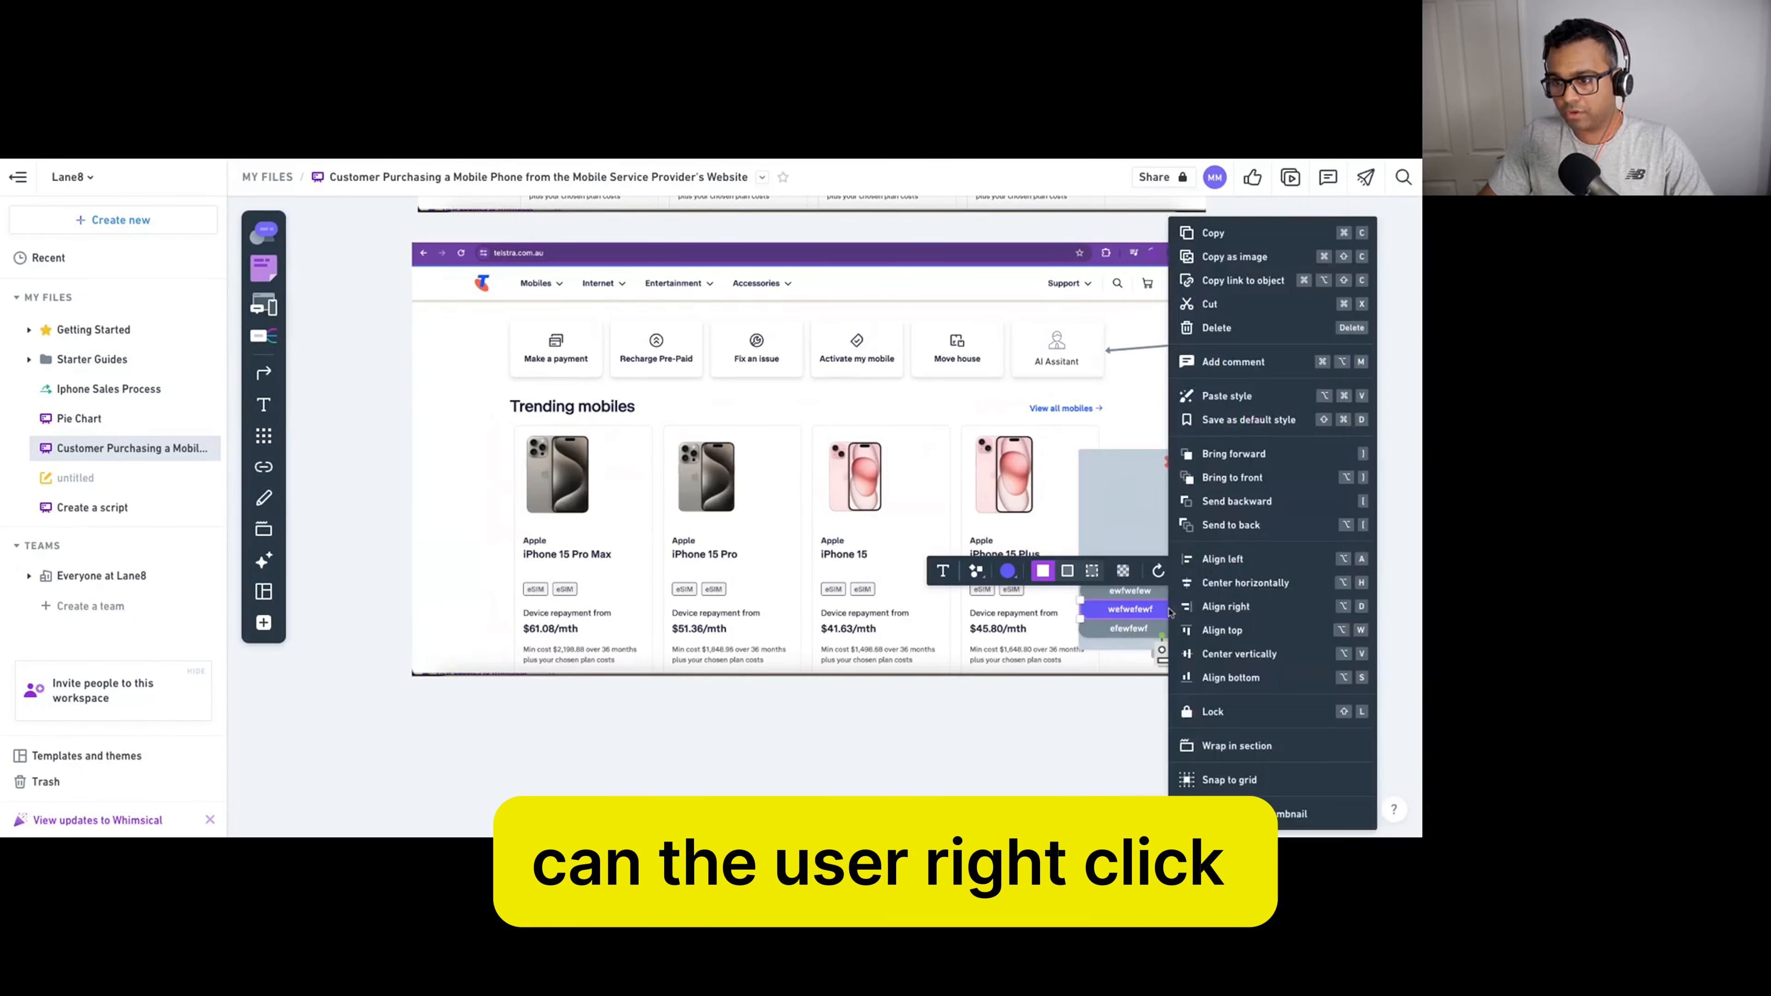
left_click(1153, 613)
left_click(1245, 645)
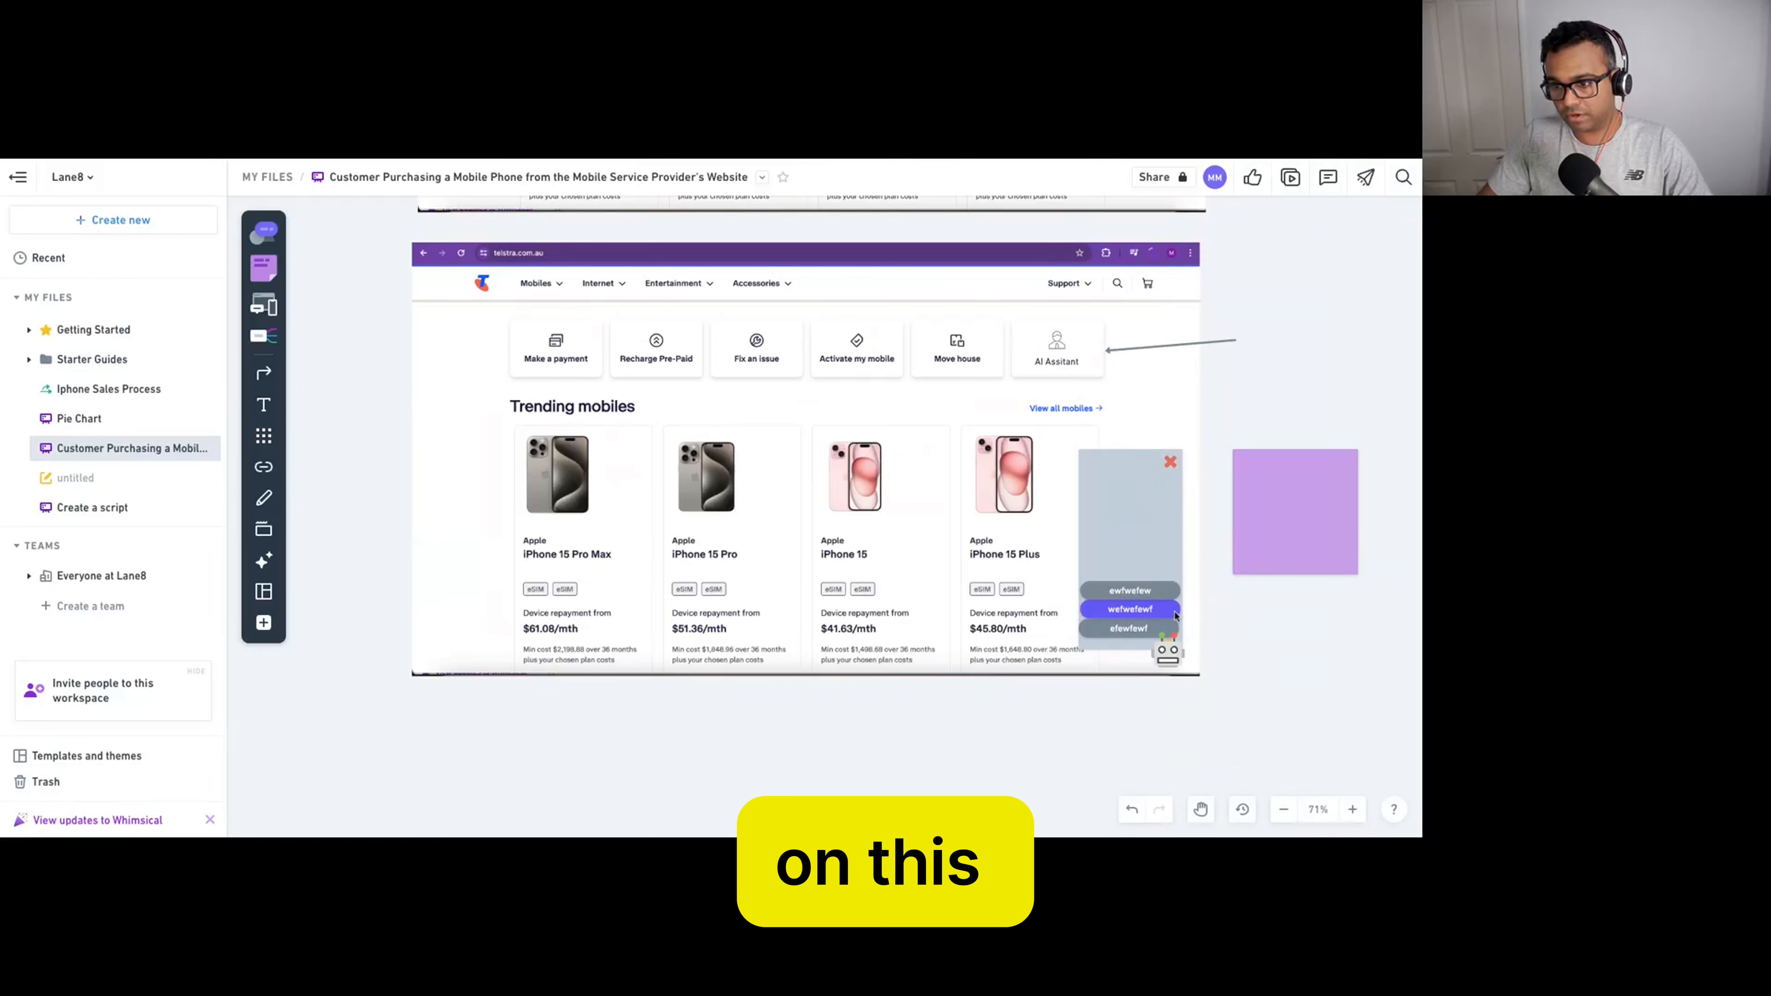